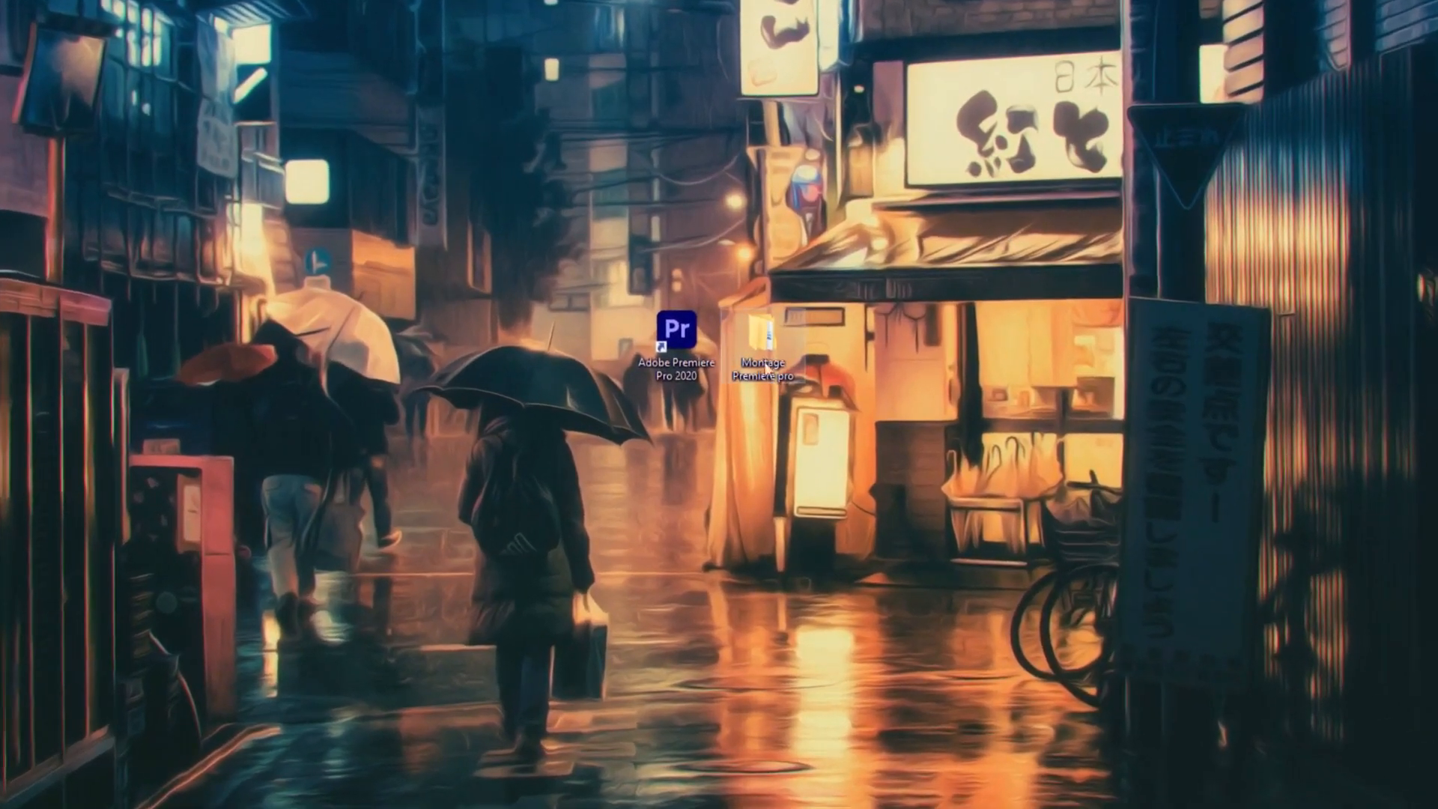
- Browse the Montage N°1 folder inside Montage Premiere pro, looking through its Effects, Visuel and Rush subfolders
double_click(761, 341)
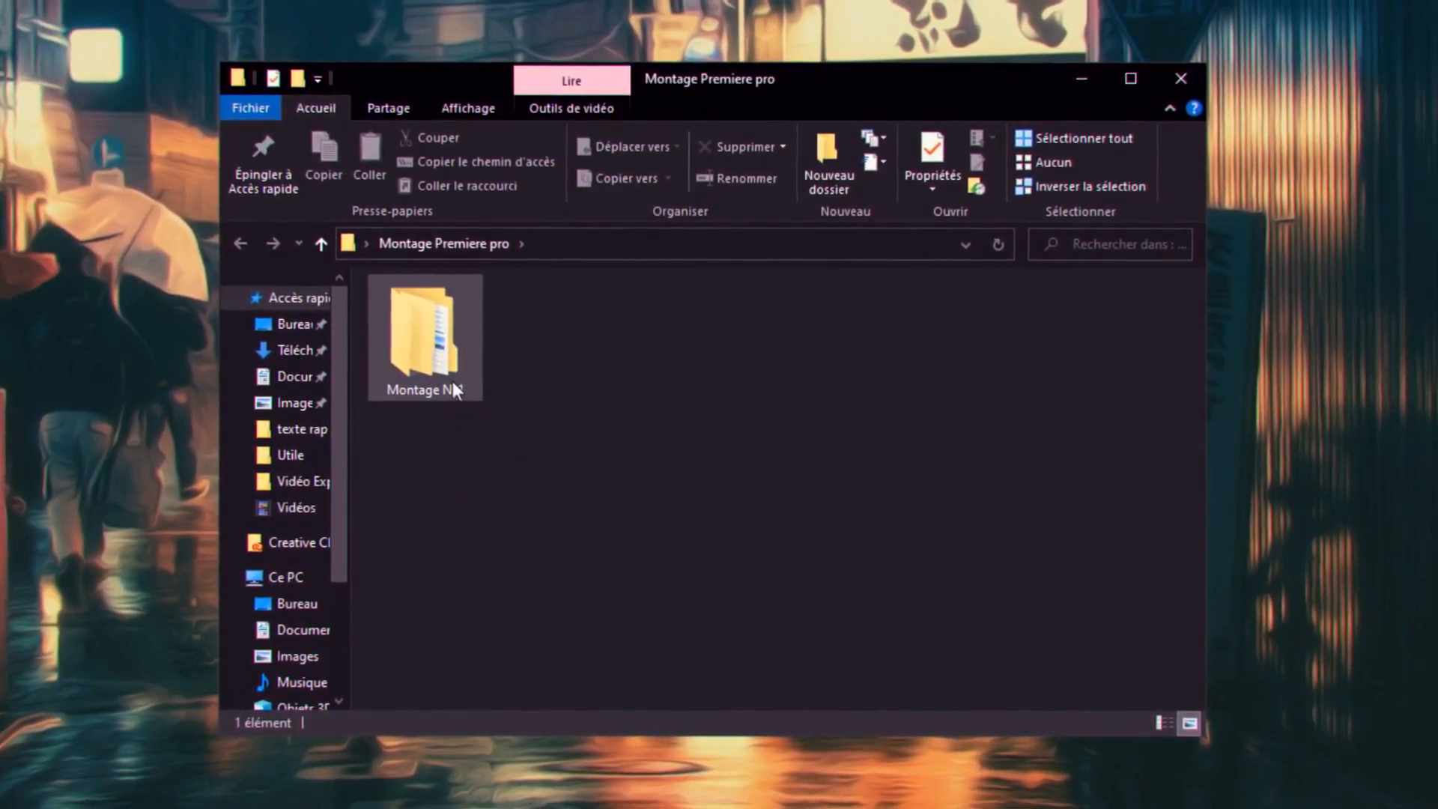
left_click(450, 377)
double_click(450, 377)
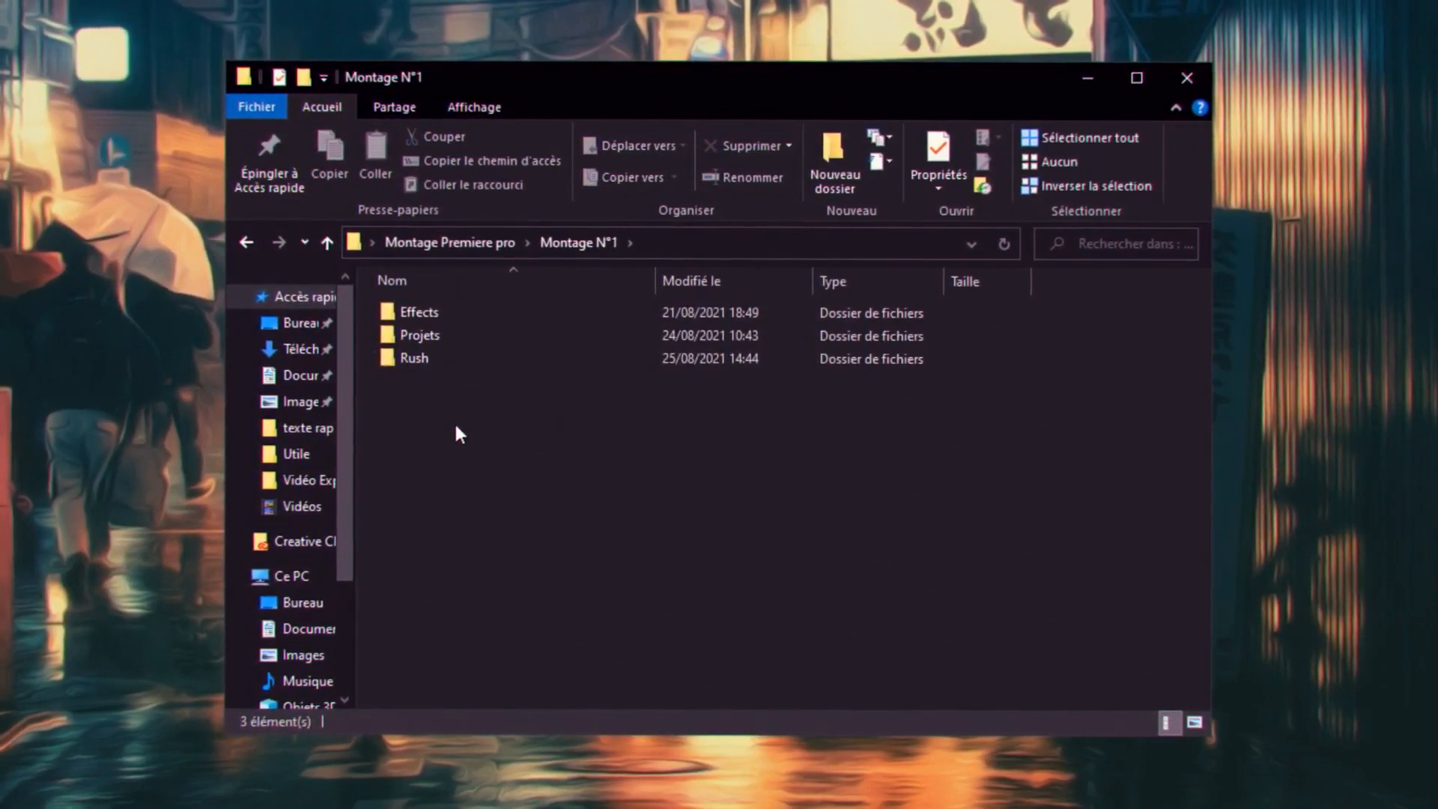
double_click(445, 315)
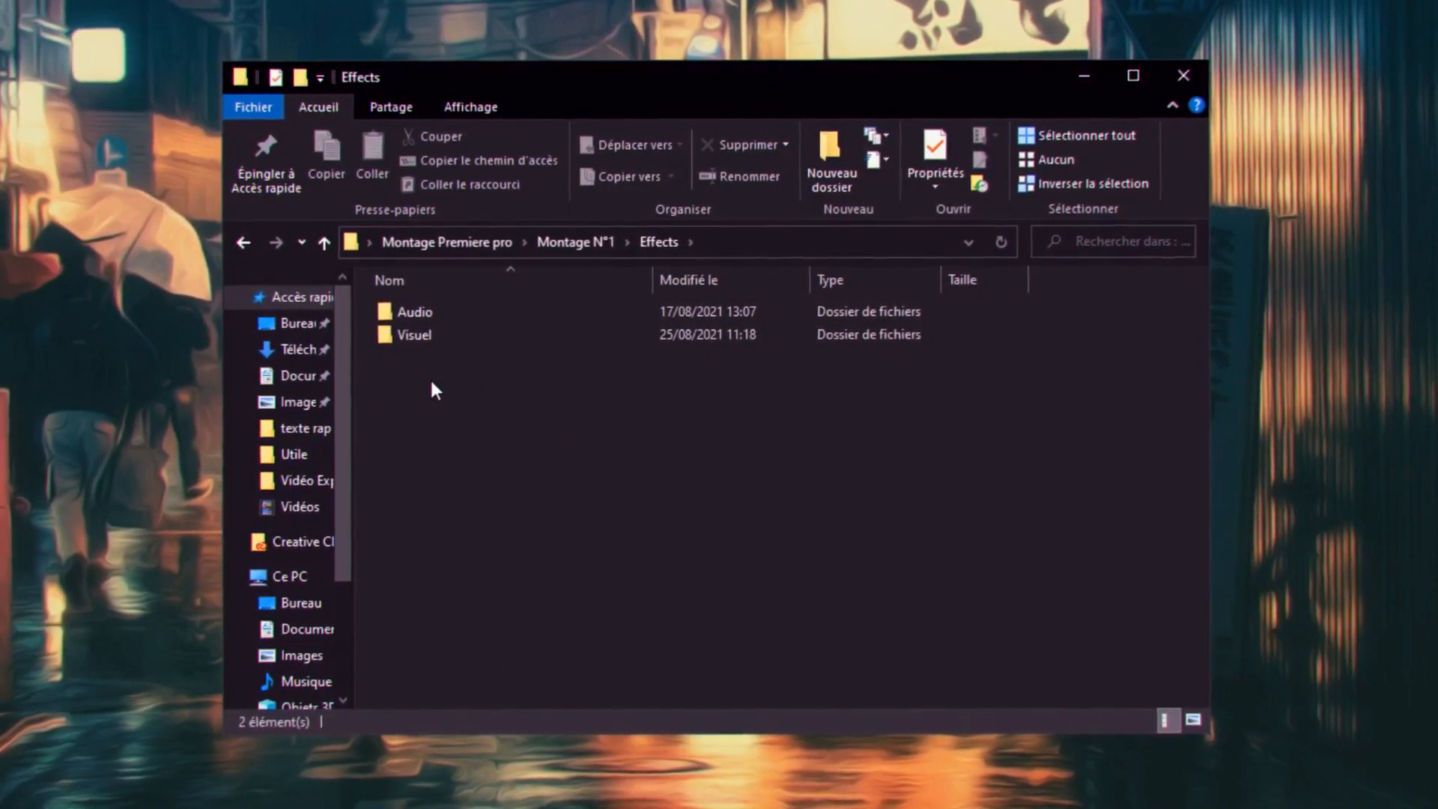
double_click(430, 338)
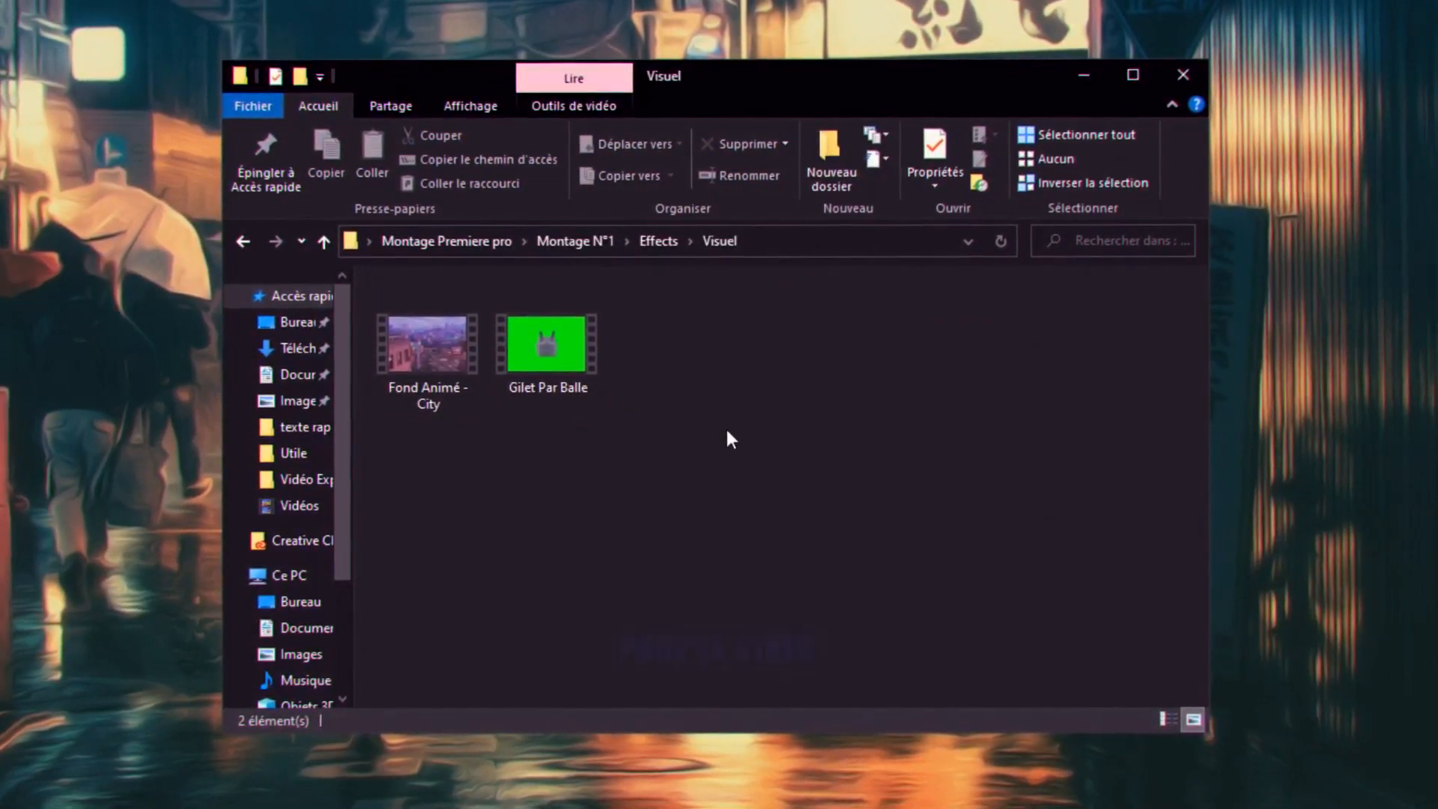
key("alt+Left")
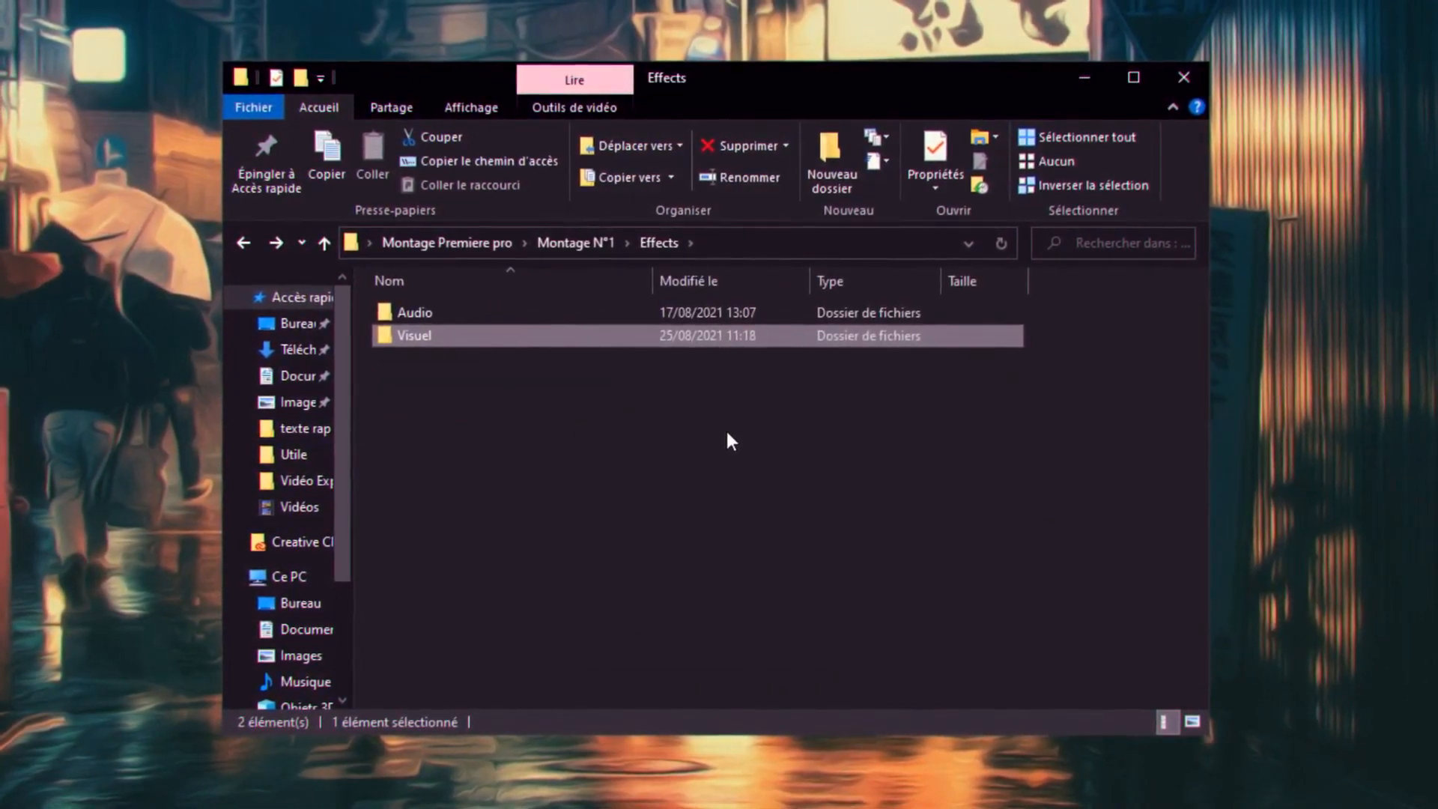
key("alt+Left")
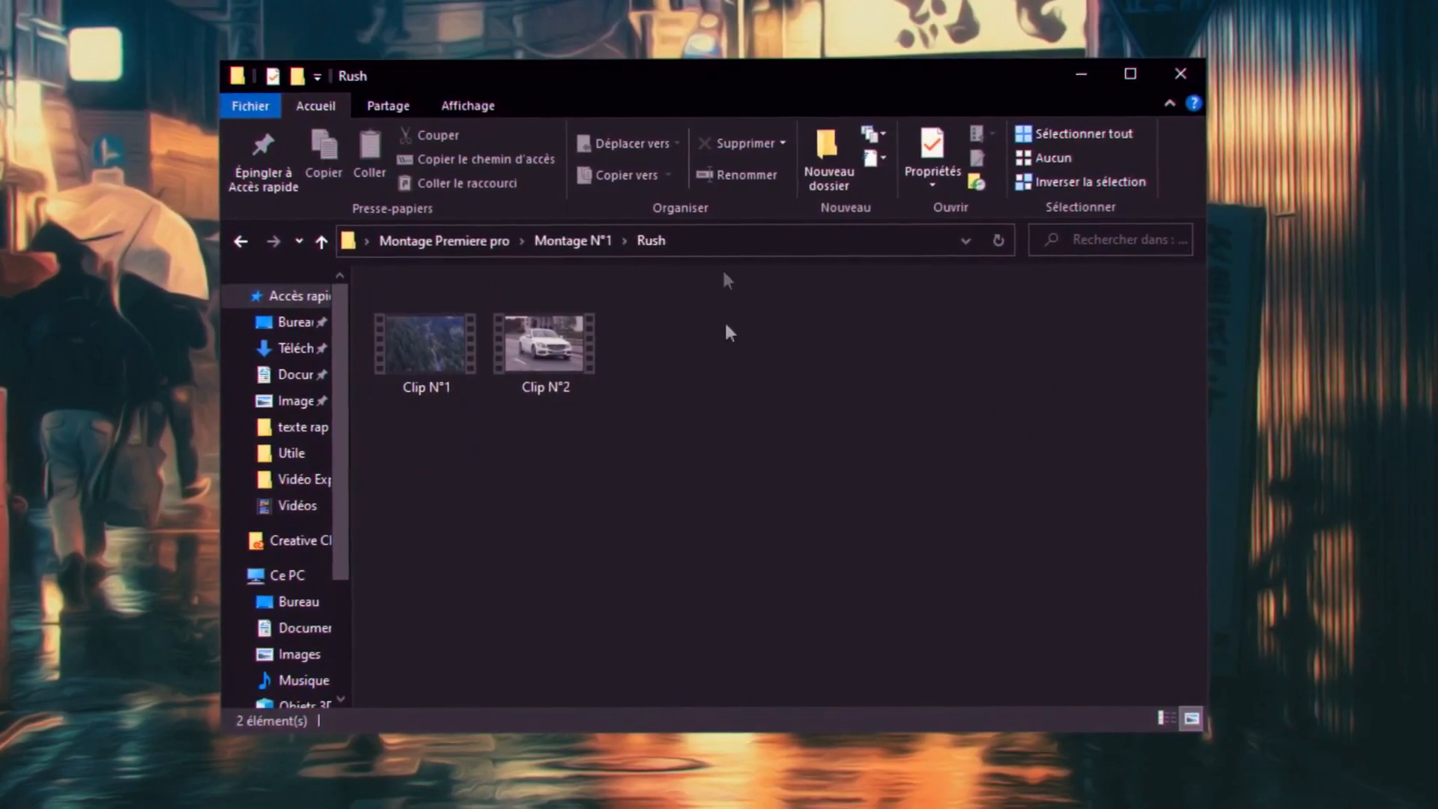
left_click(252, 252)
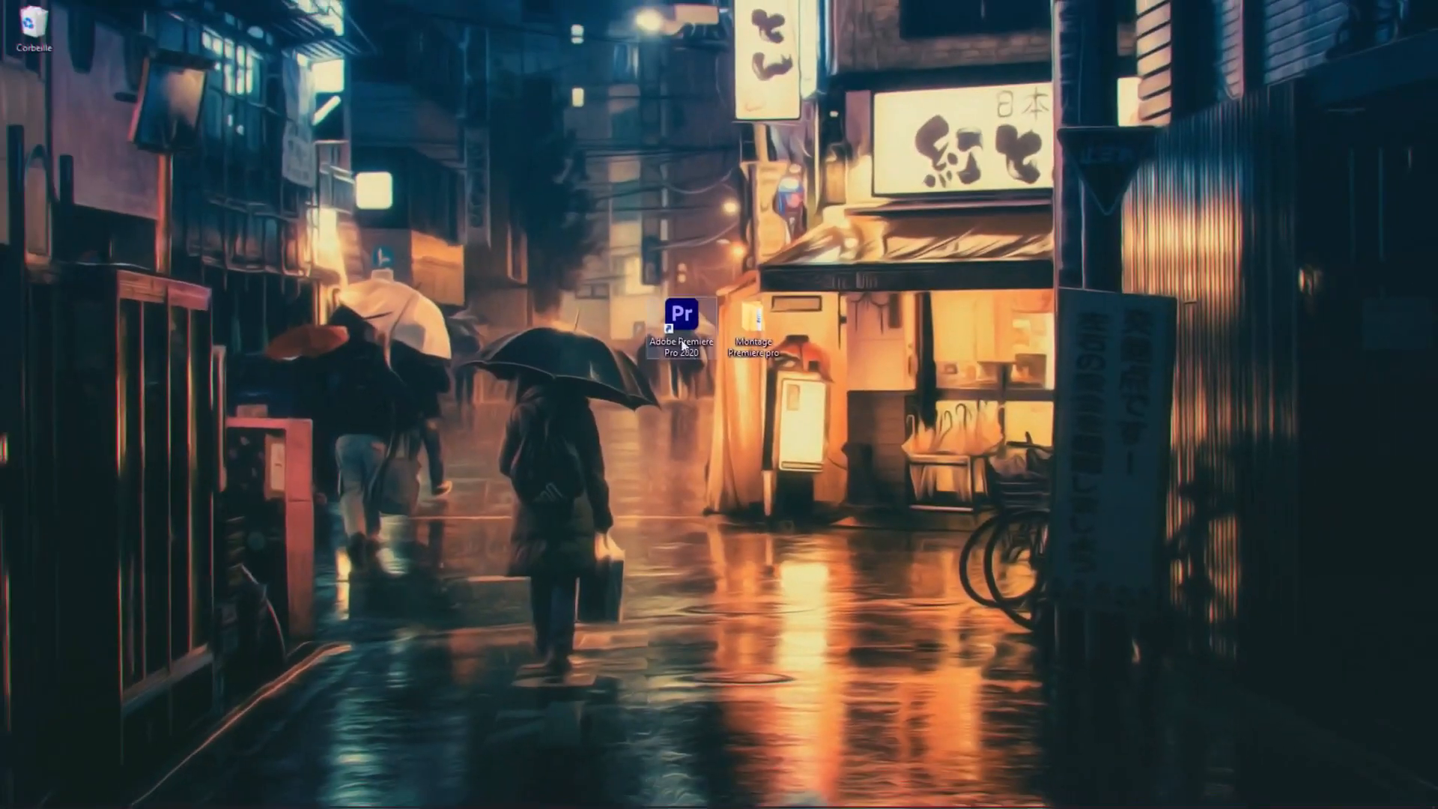
- Launch Adobe Premiere Pro 2020 and start a new project named Tutoriel Montage
double_click(677, 324)
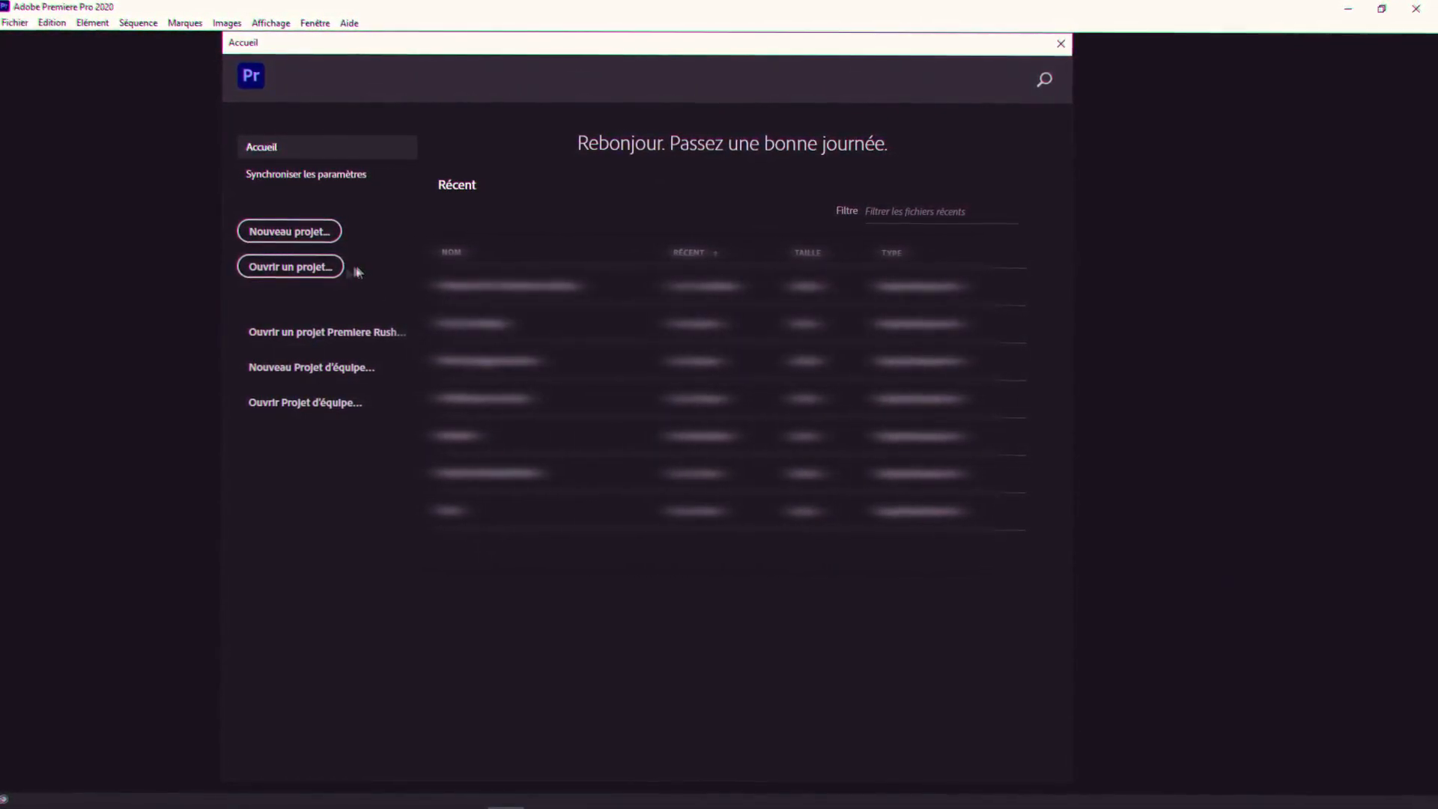
left_click(285, 236)
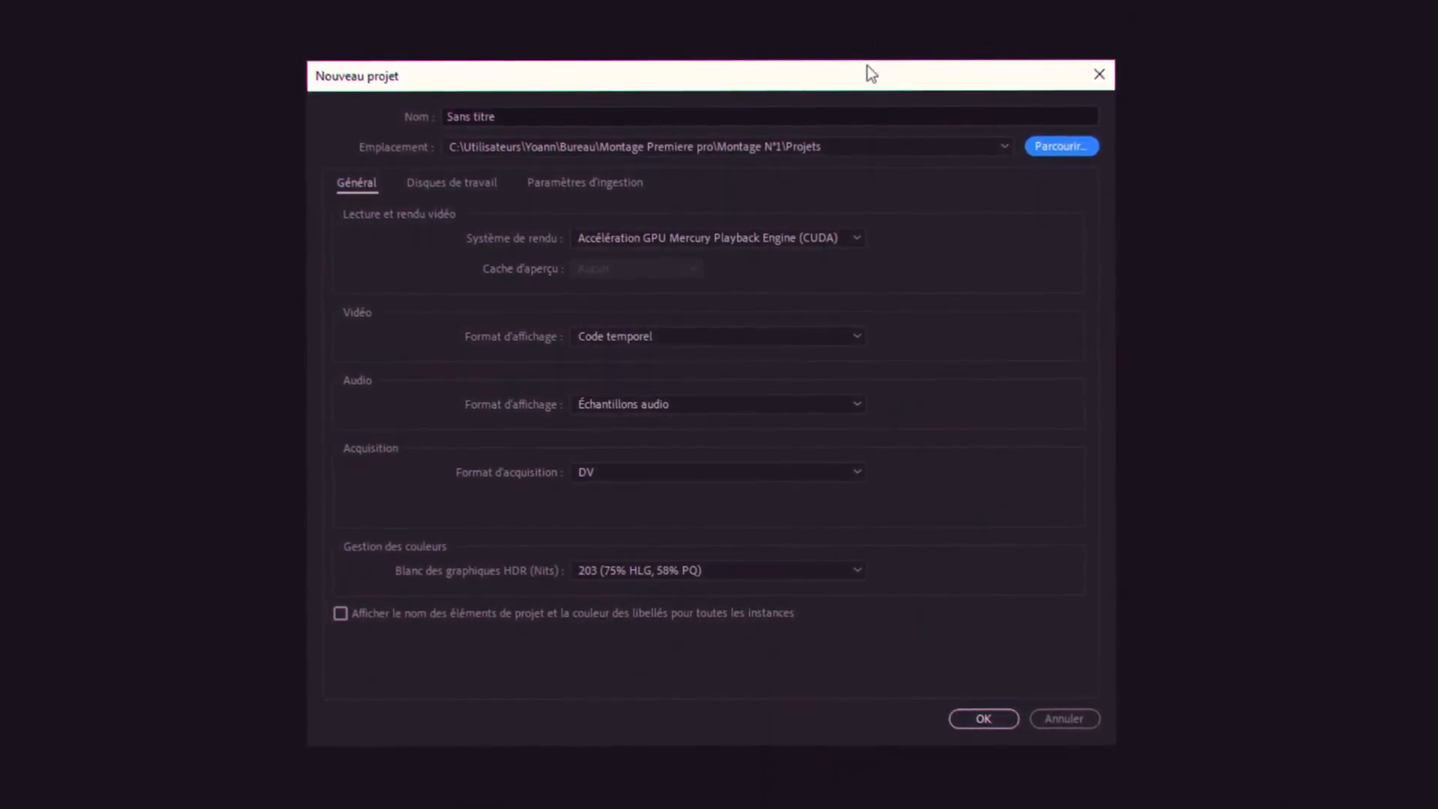
left_click_drag(497, 115, 434, 114)
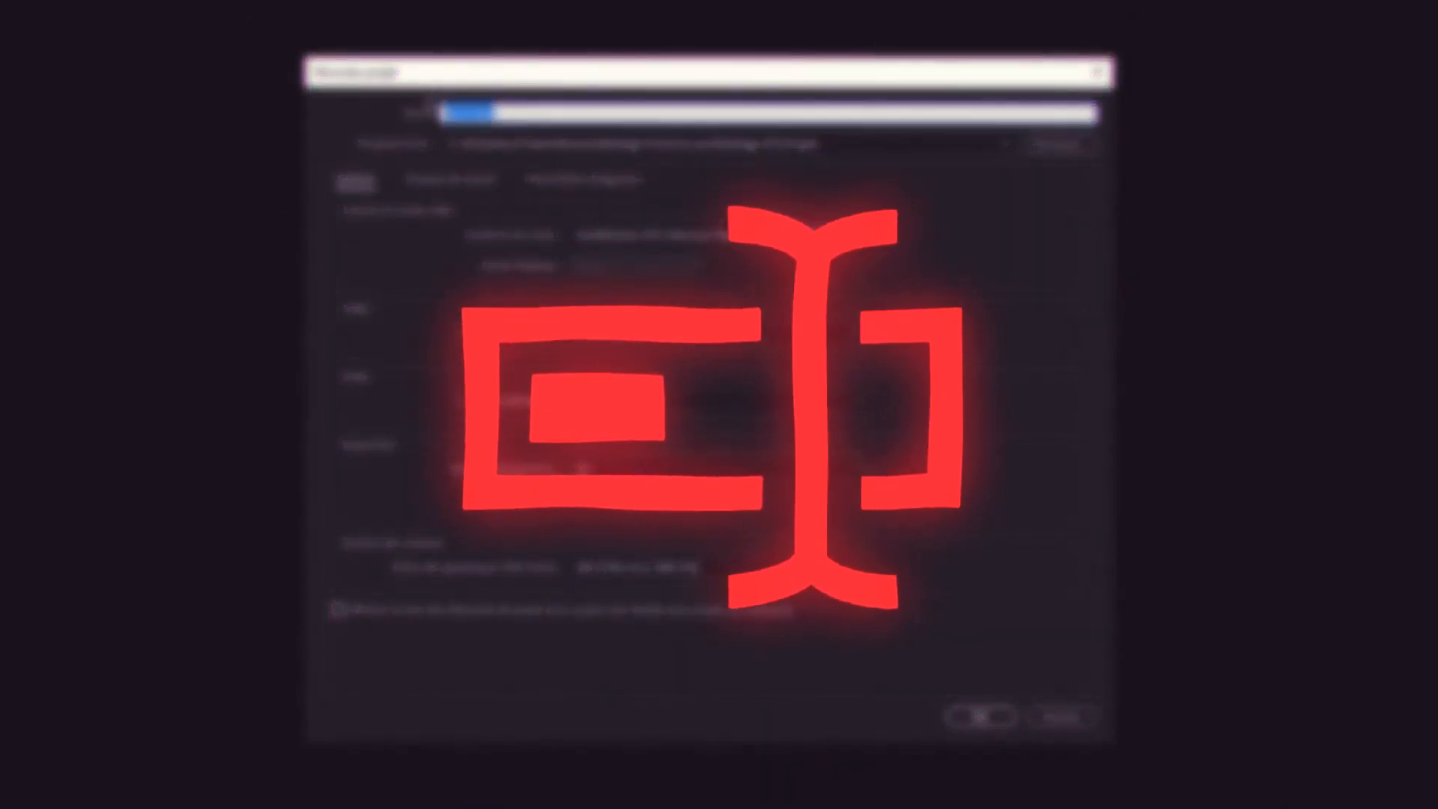
key("BackSpace")
type("Tutoriel Mon")
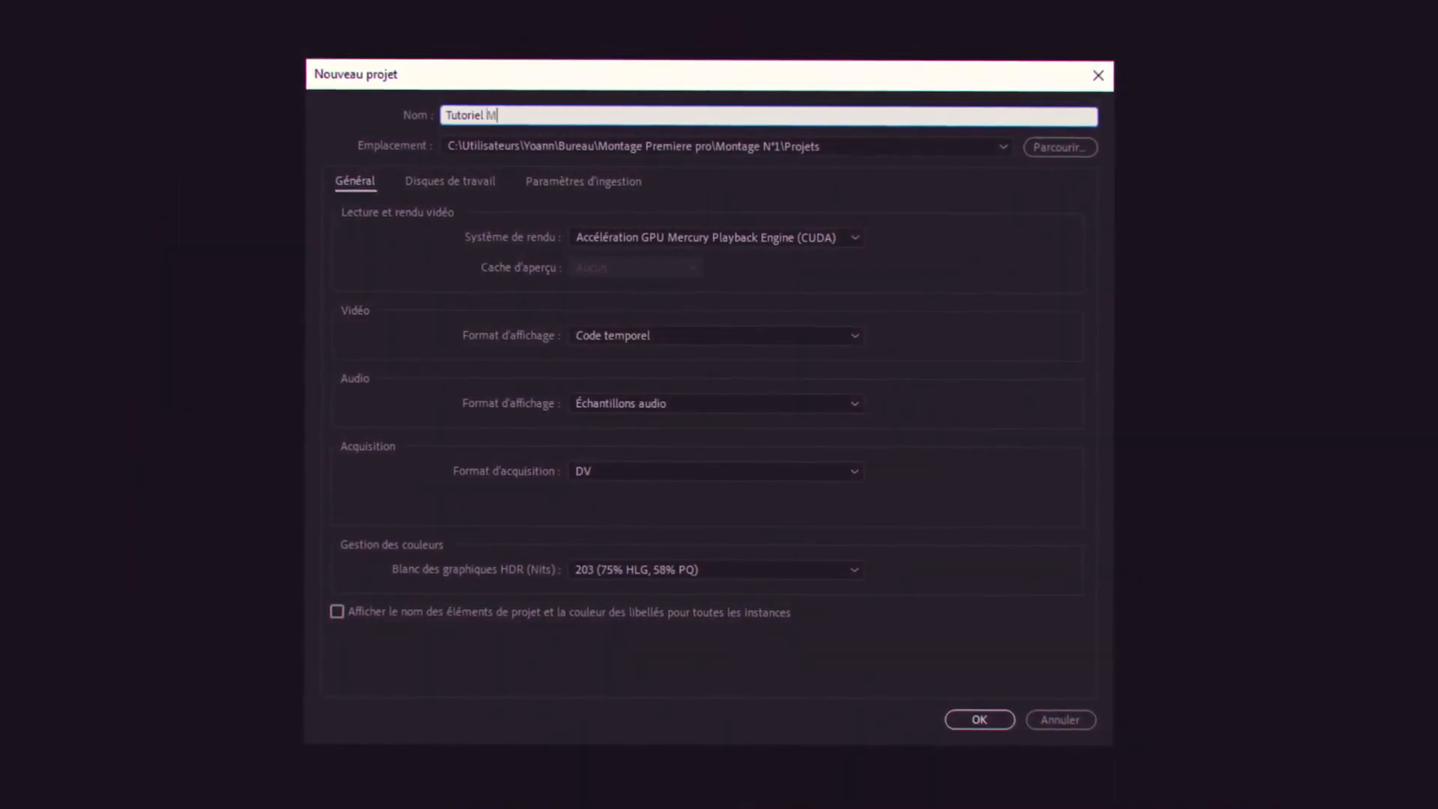
type("tage")
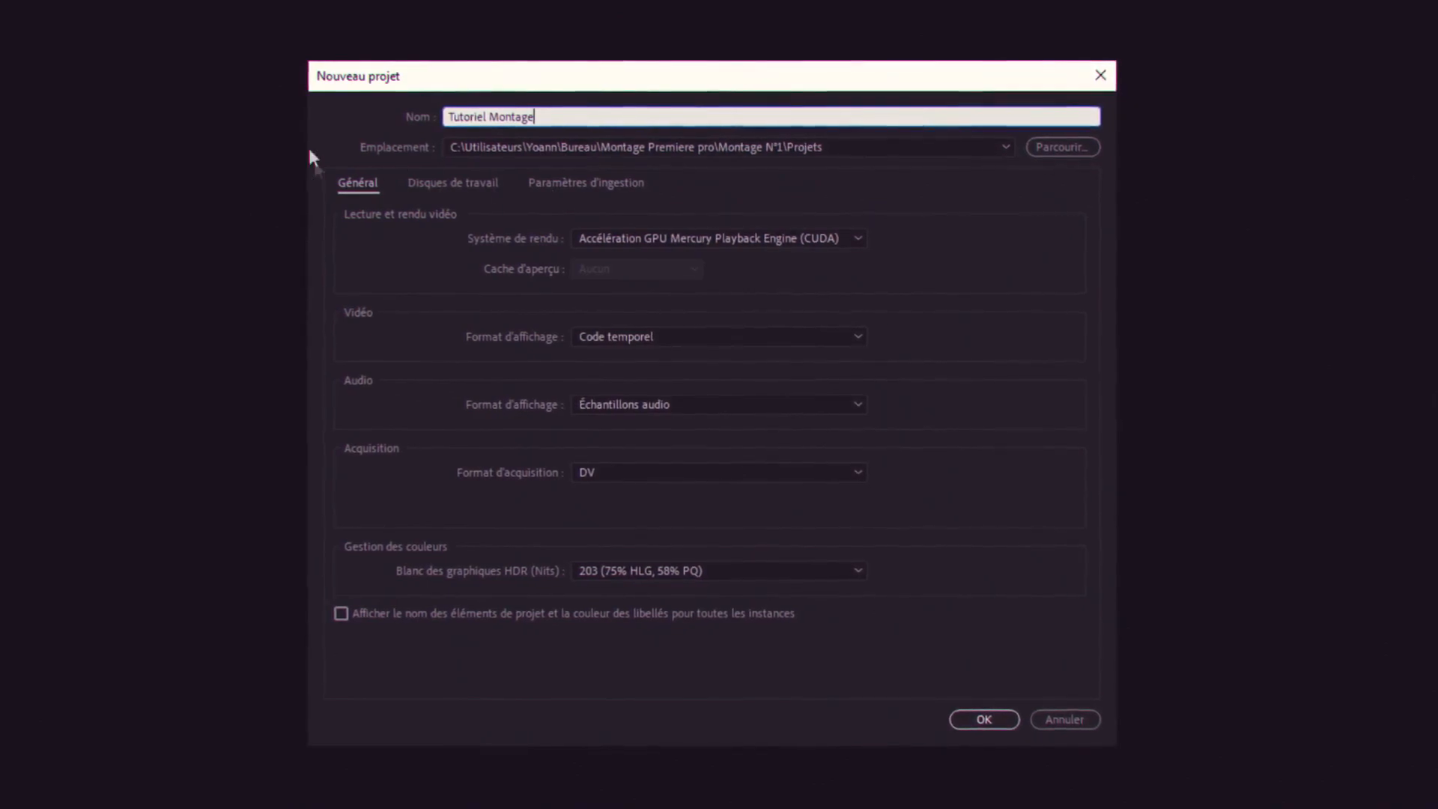
- Set the new project's location to the Projets folder inside Montage Premiere pro\Montage N°1 on the desktop
left_click(1057, 148)
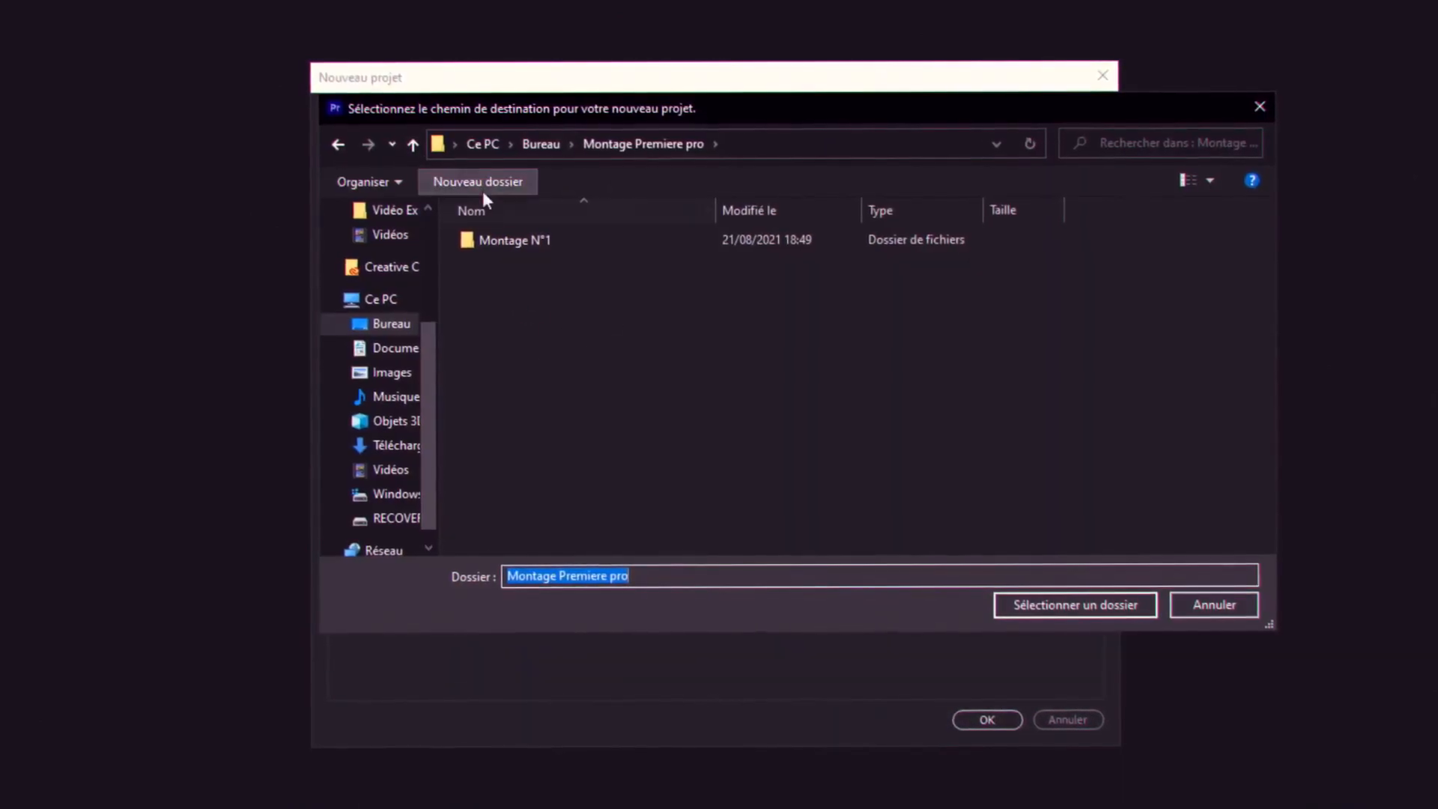
left_click(411, 144)
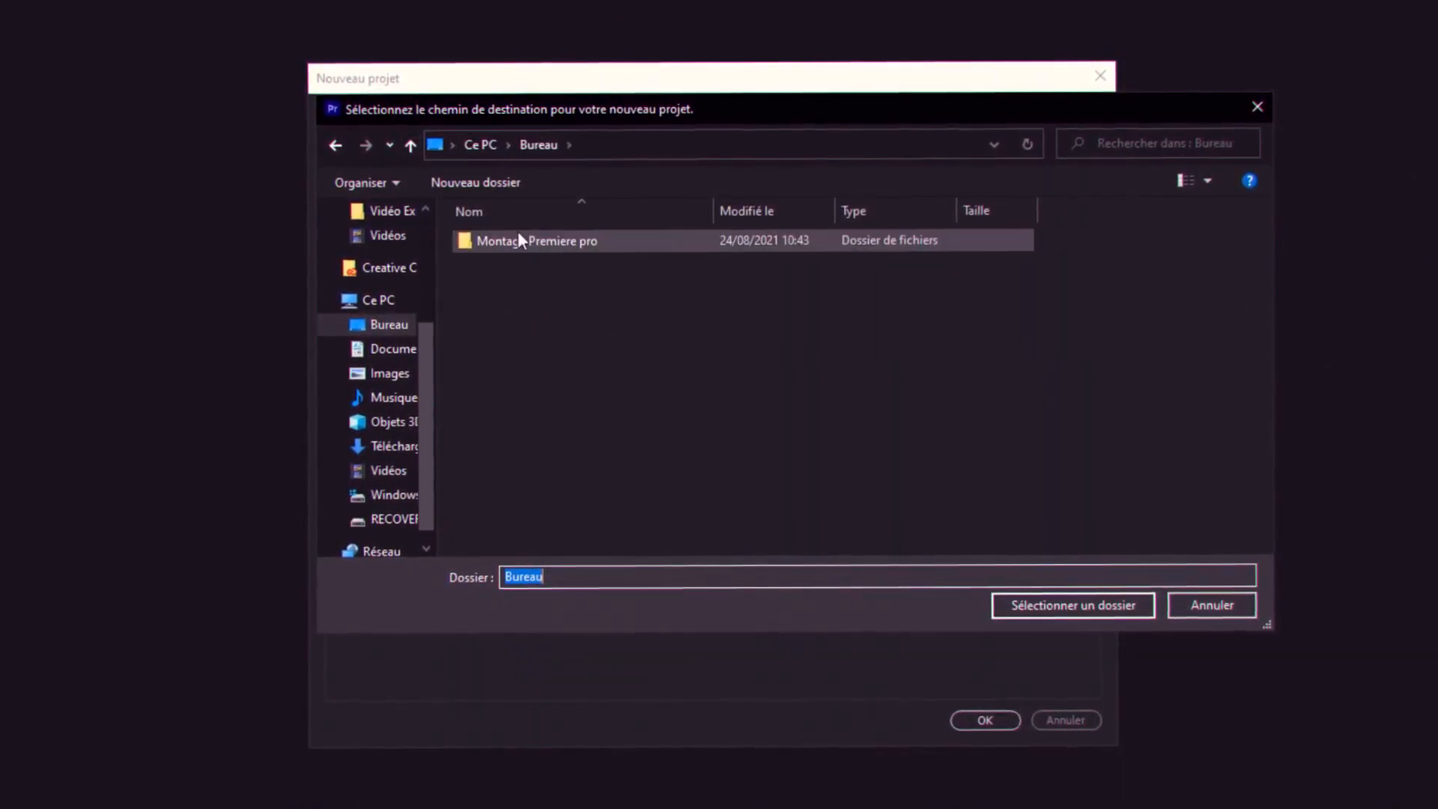
double_click(616, 242)
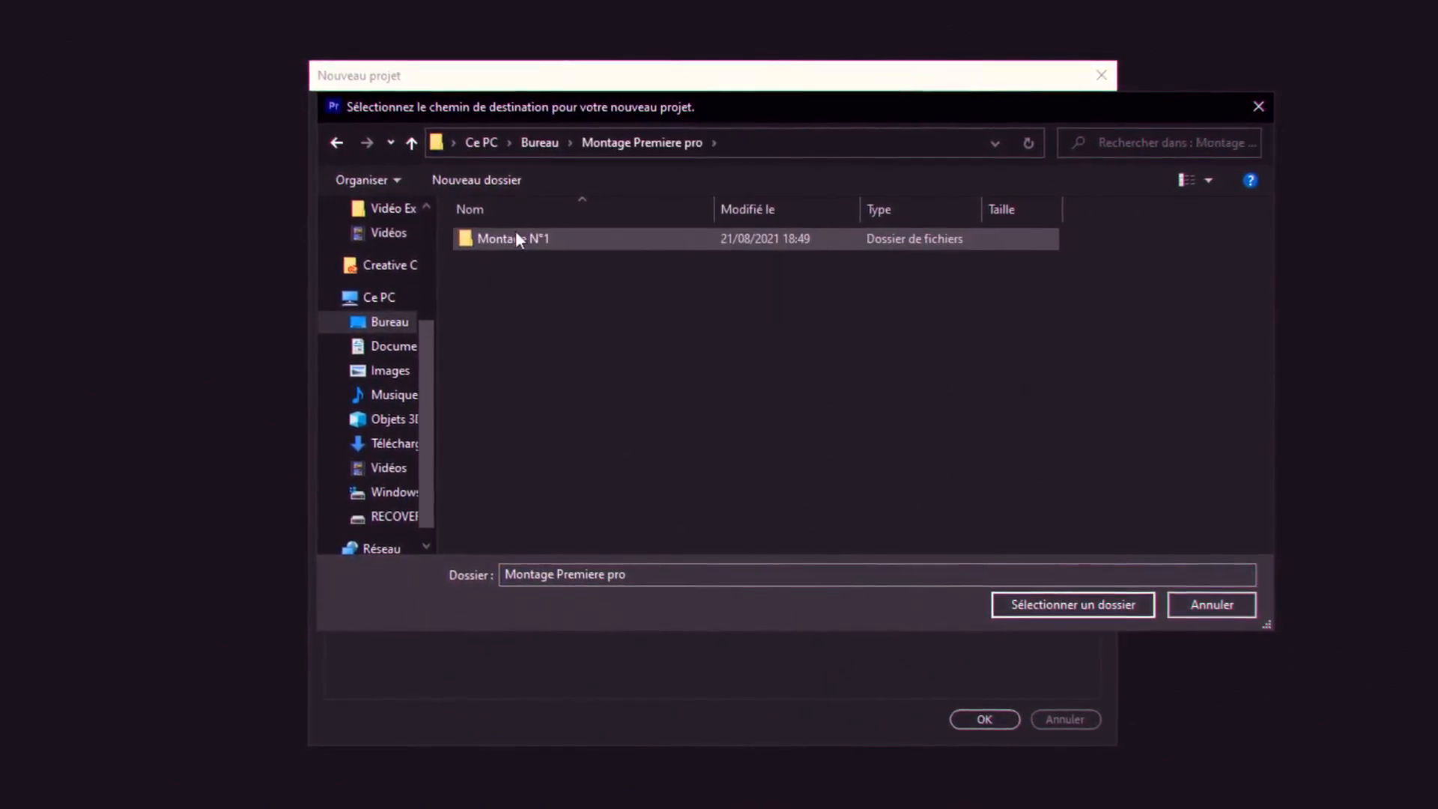
double_click(545, 237)
left_click(522, 263)
double_click(520, 259)
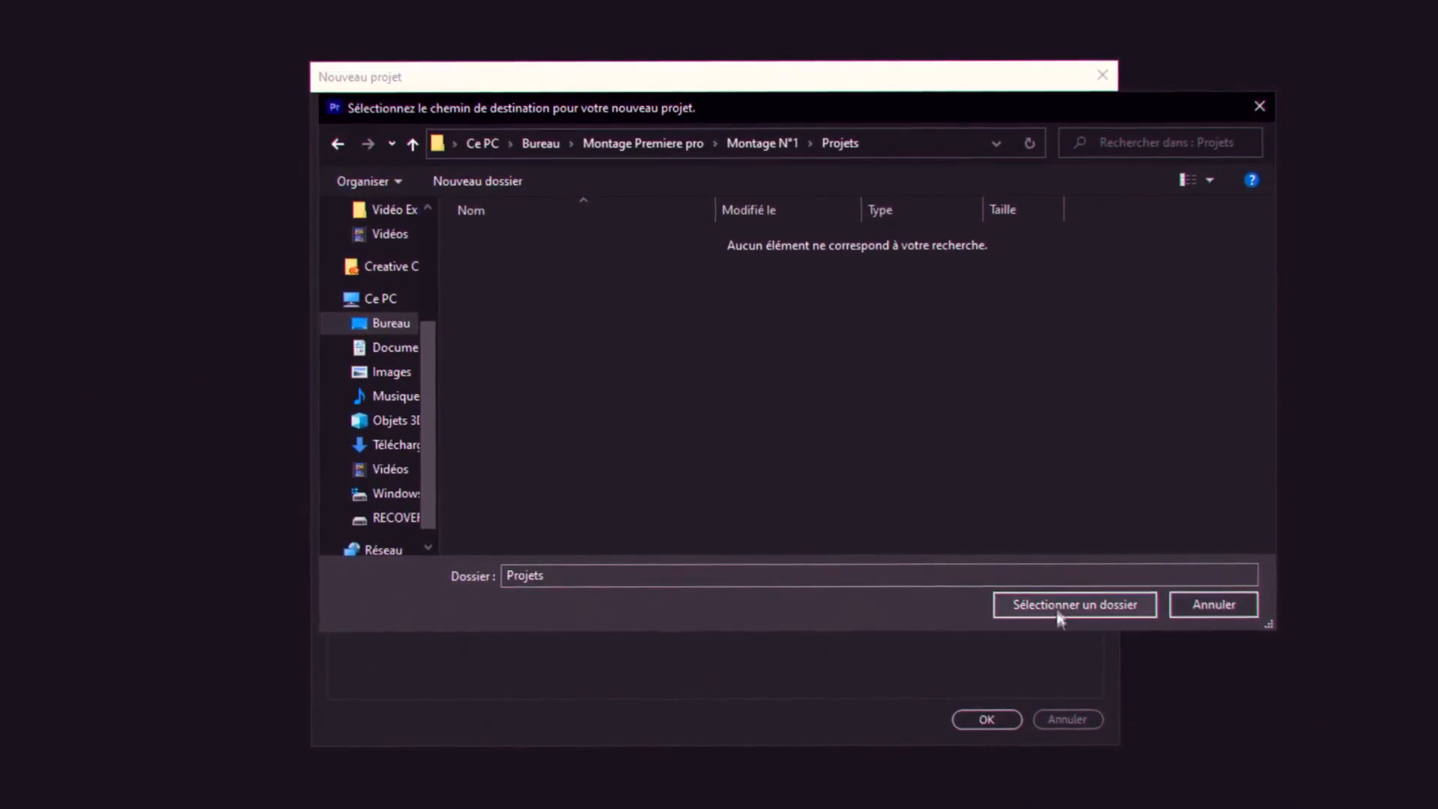
left_click(1100, 609)
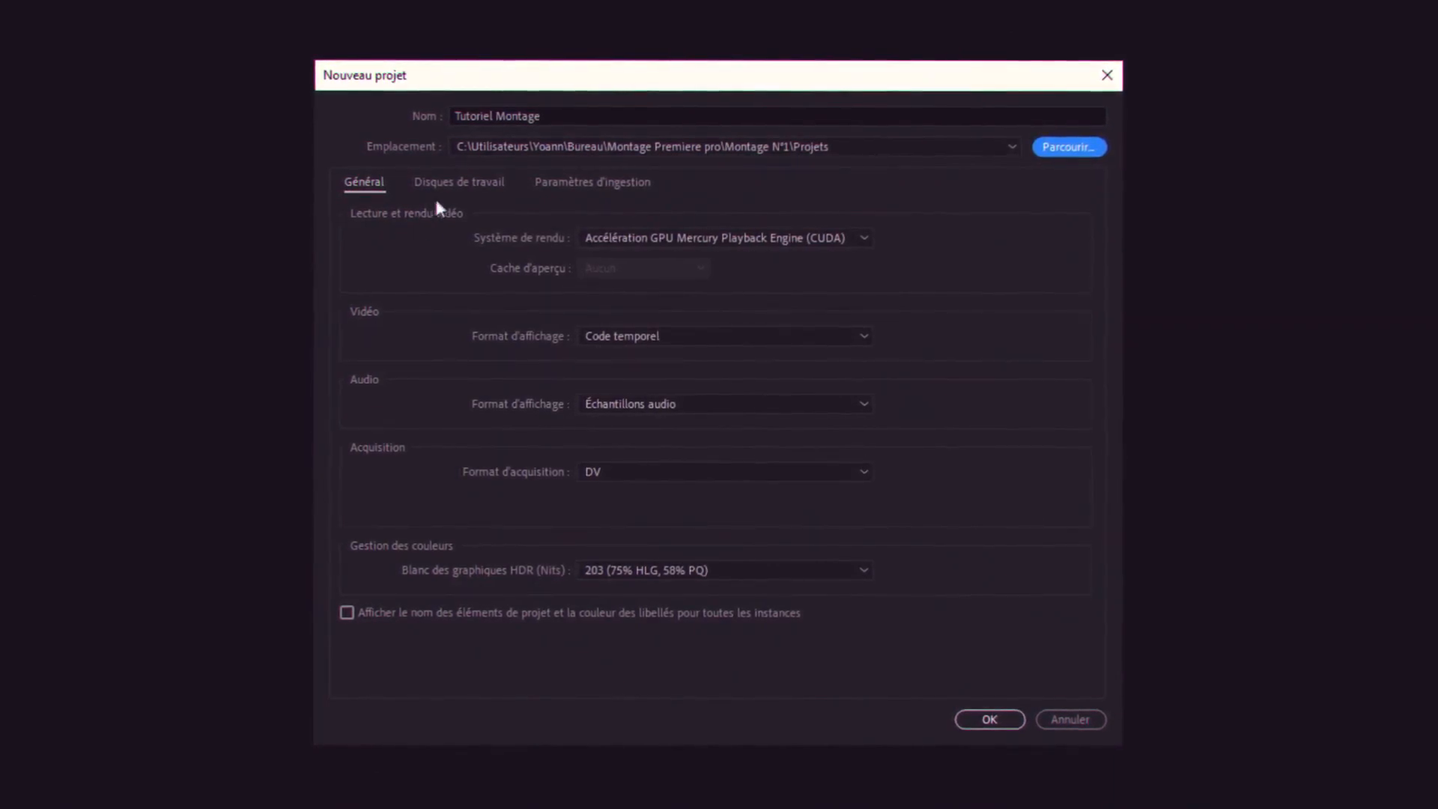
- Review the new project's scratch disk locations and create the project
left_click(481, 189)
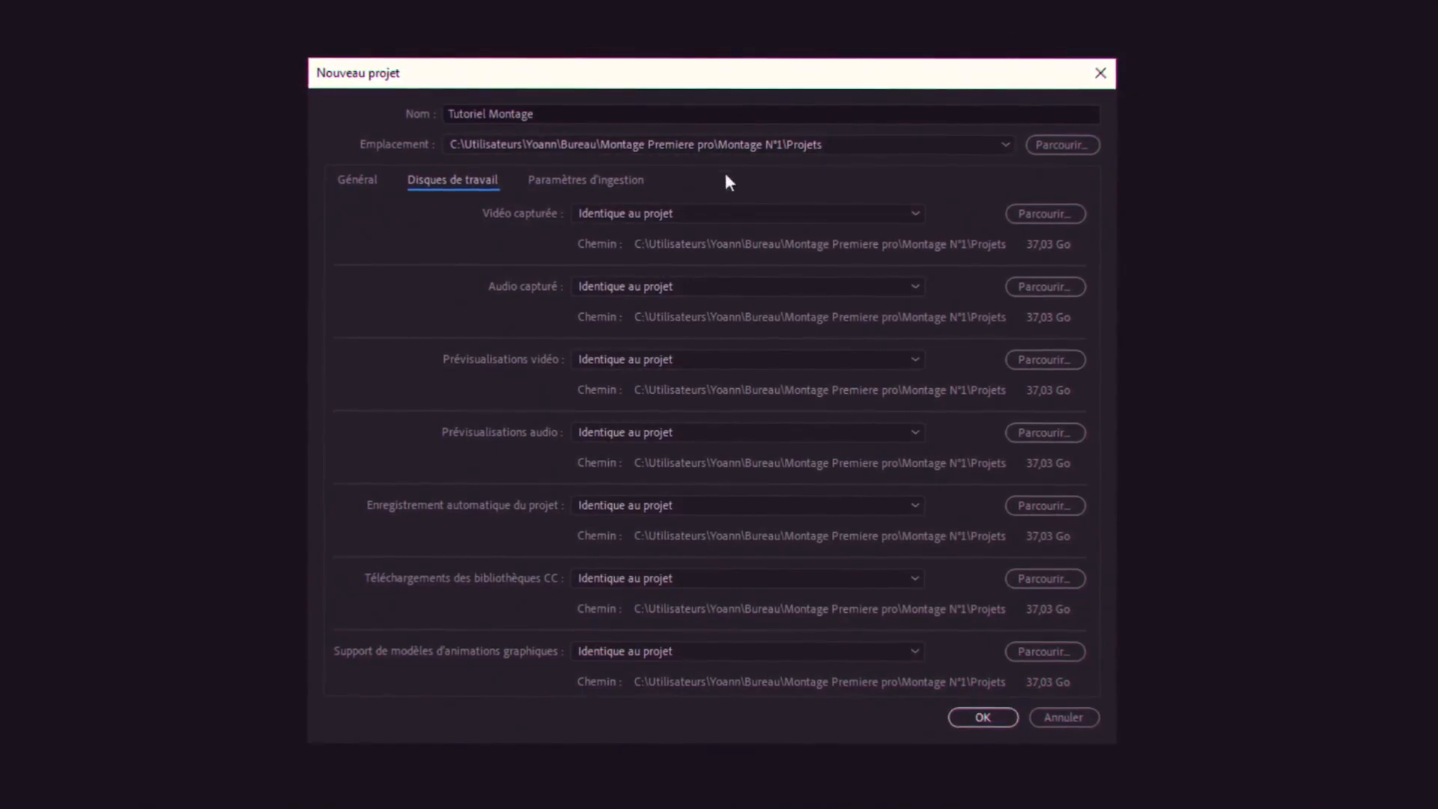
key("Tab")
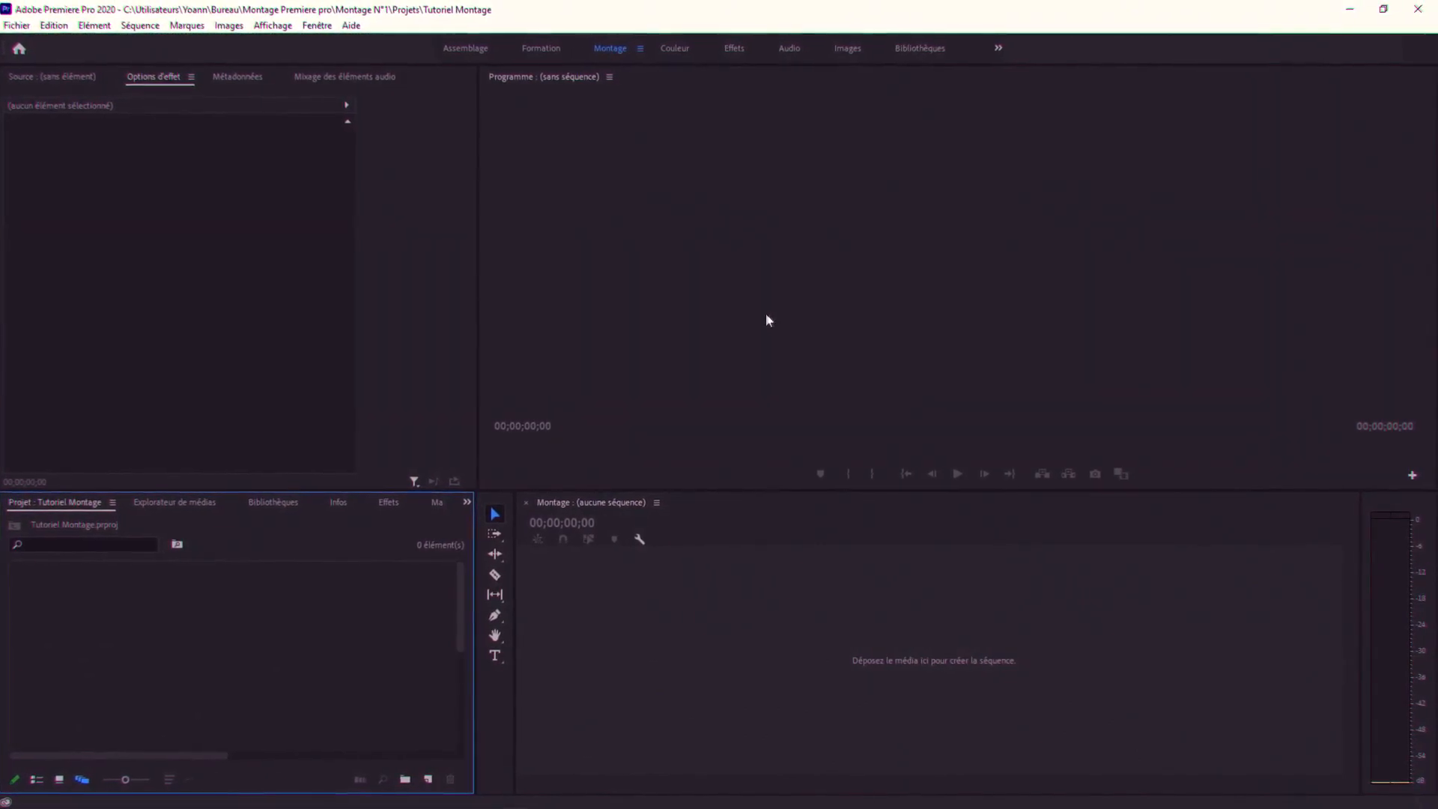
- Try docking Options d'effet with the Programme monitor and in its own column, and return it to the Source panel group
left_click_drag(165, 81, 845, 91)
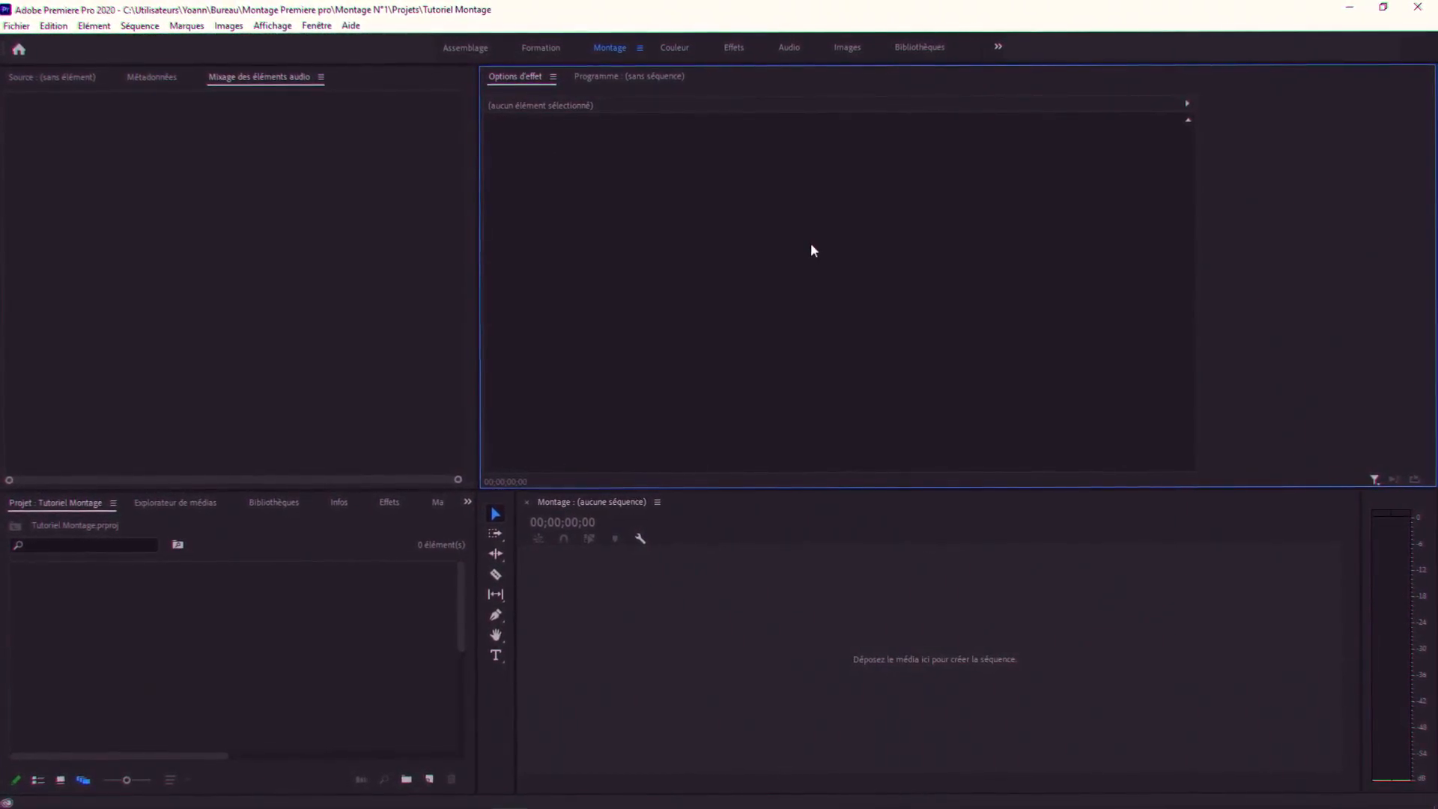
left_click_drag(514, 77, 496, 224)
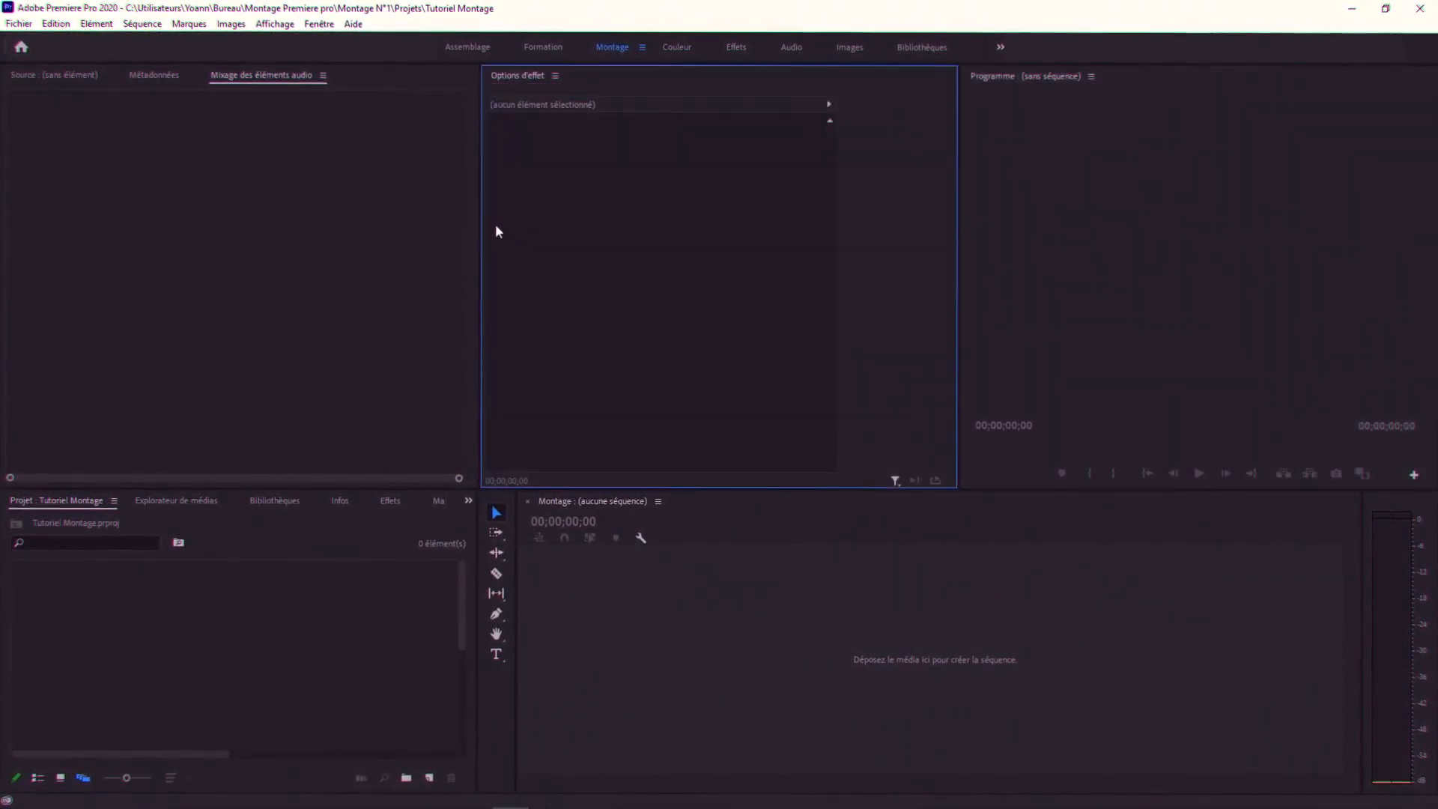
left_click_drag(496, 83, 249, 66)
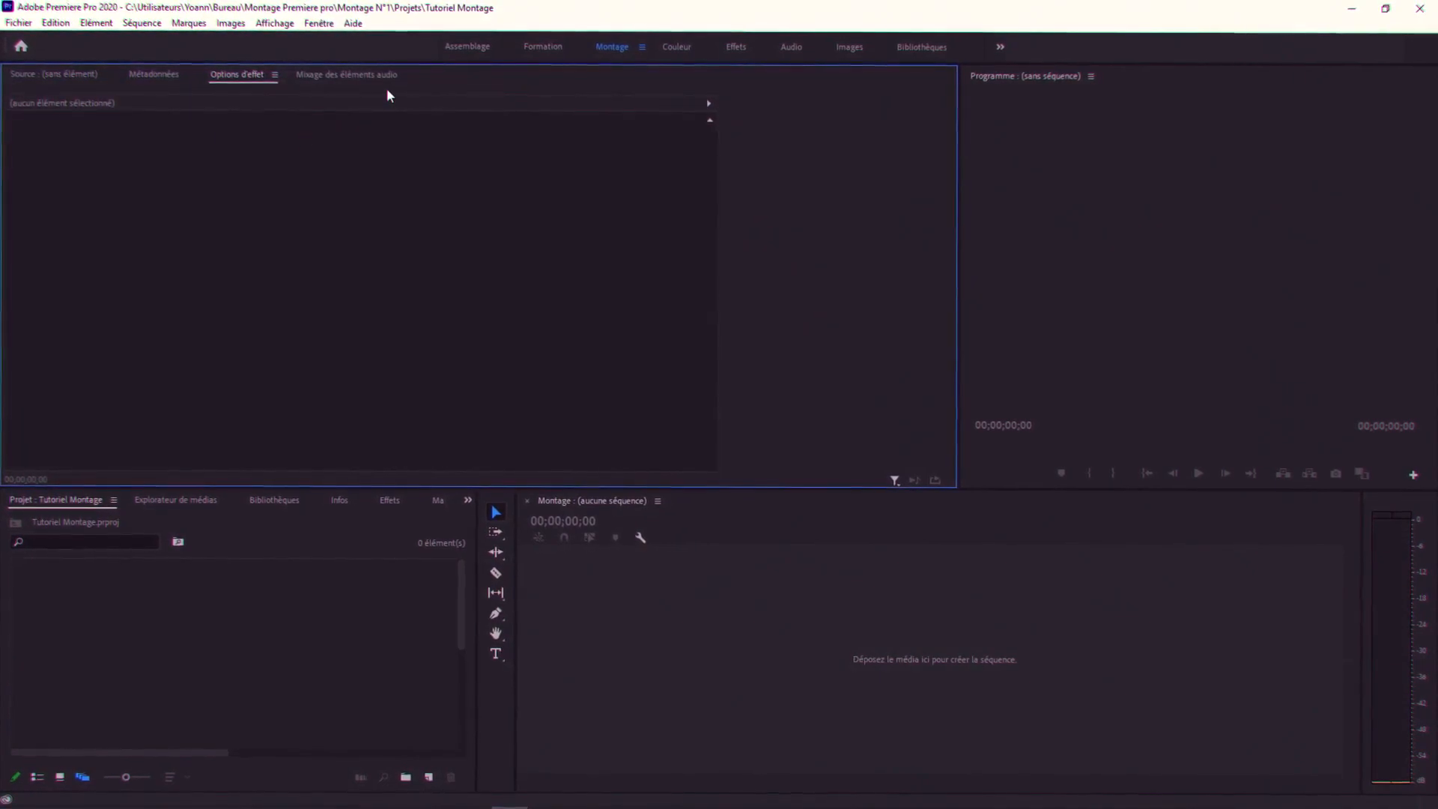
- Enlarge the Programme monitor by narrowing the Source panel group, and move Options d'effet into a separate column and back
left_click_drag(959, 225, 608, 225)
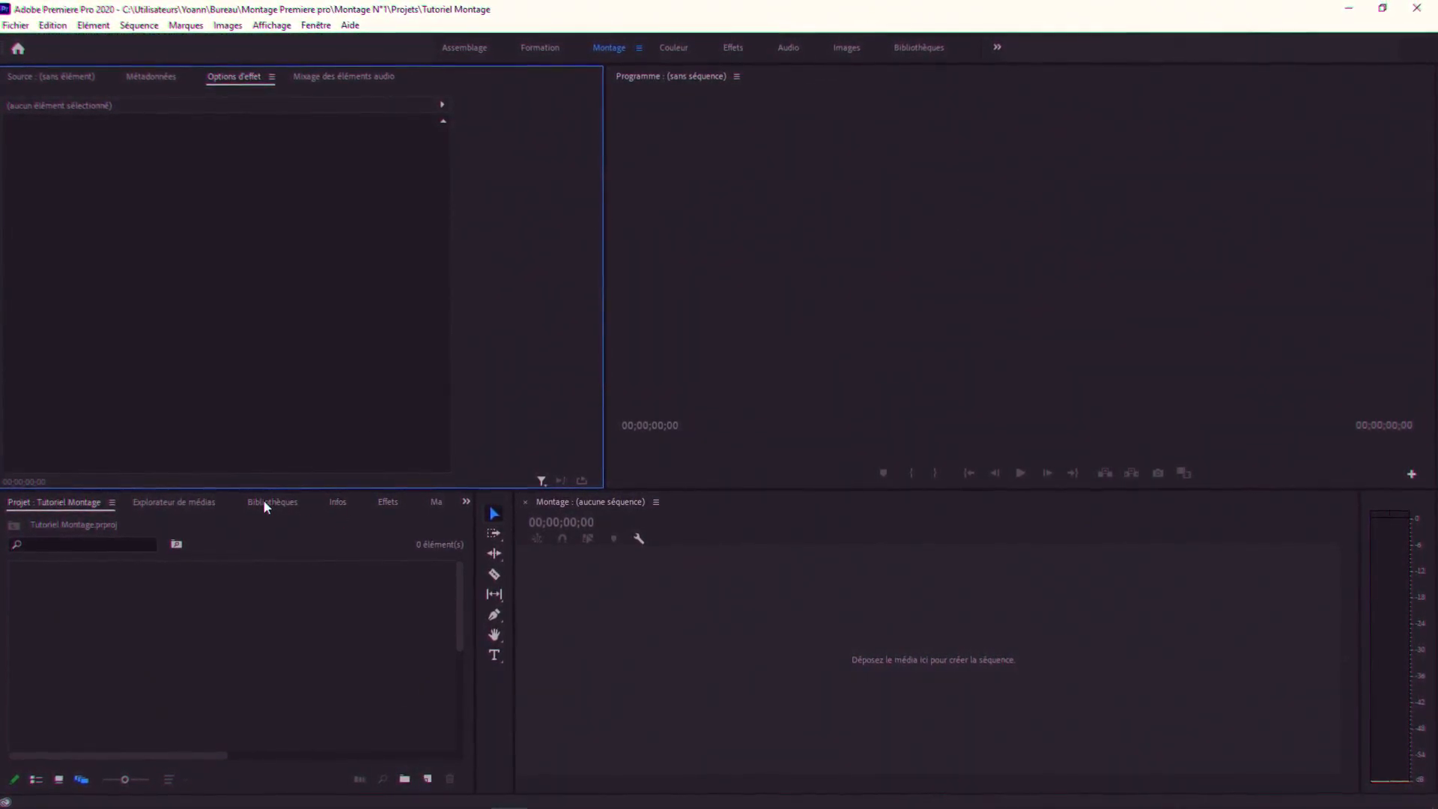
left_click_drag(638, 81, 638, 167)
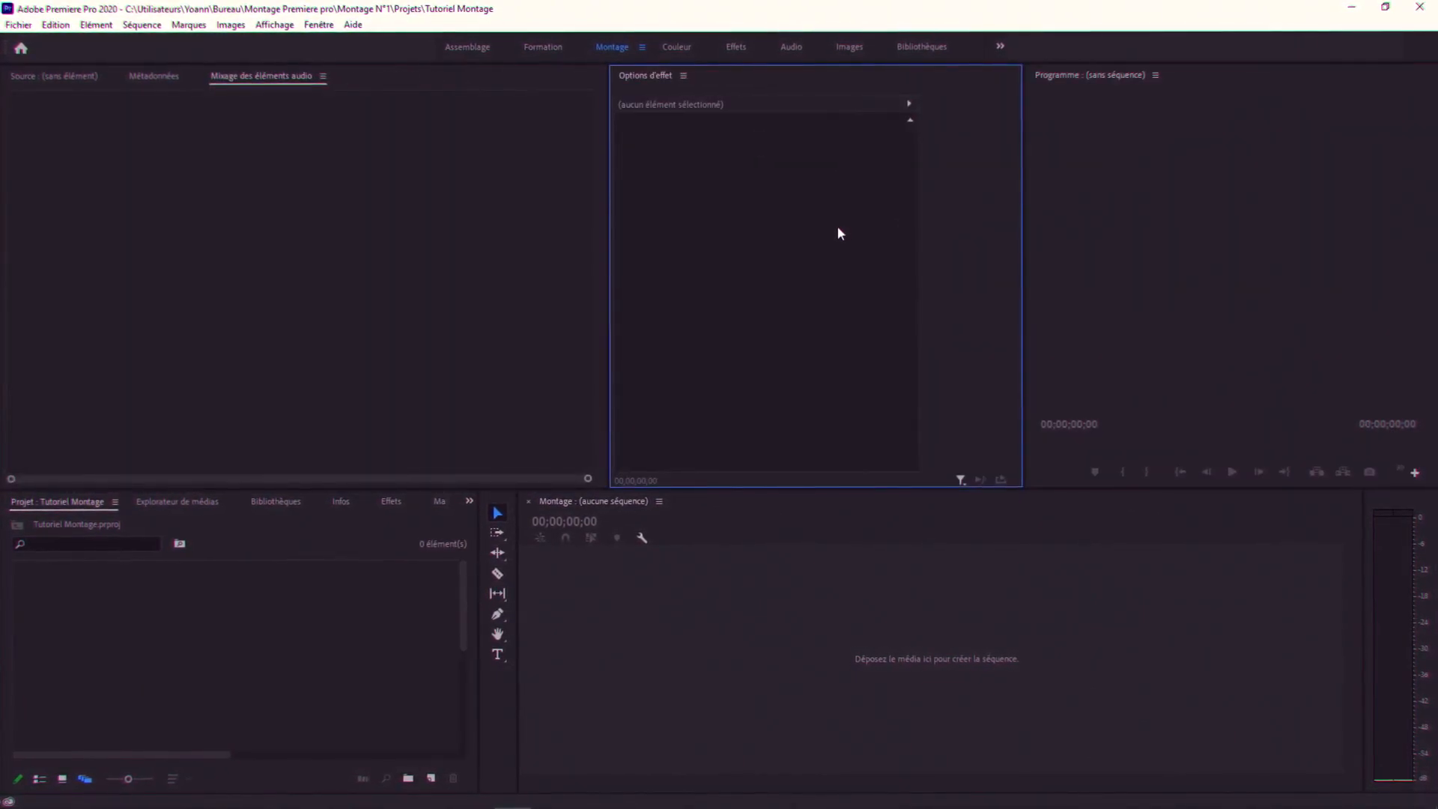
left_click_drag(654, 77, 391, 84)
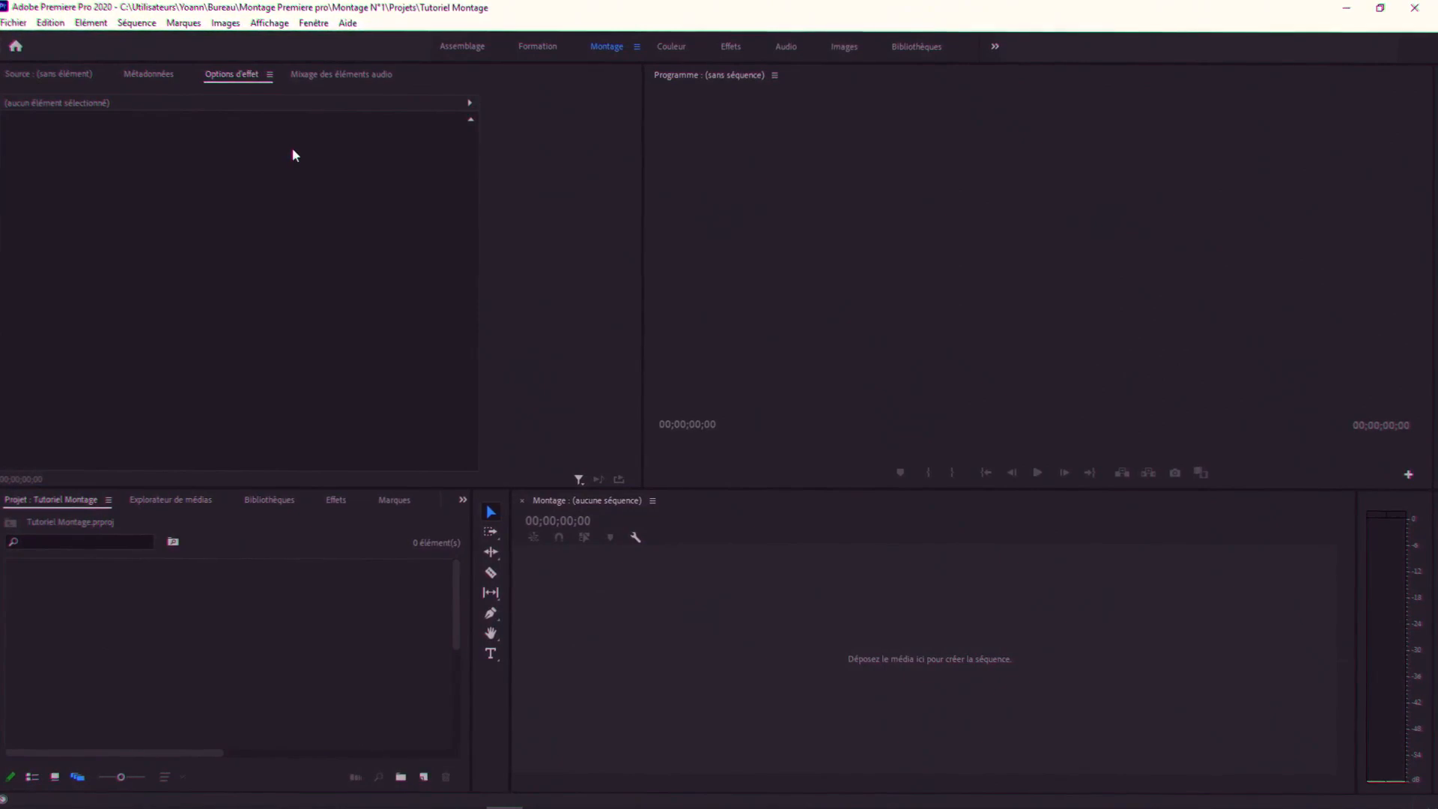
- Close the Options d'effet panel and restore it to the workspace
left_click(272, 78)
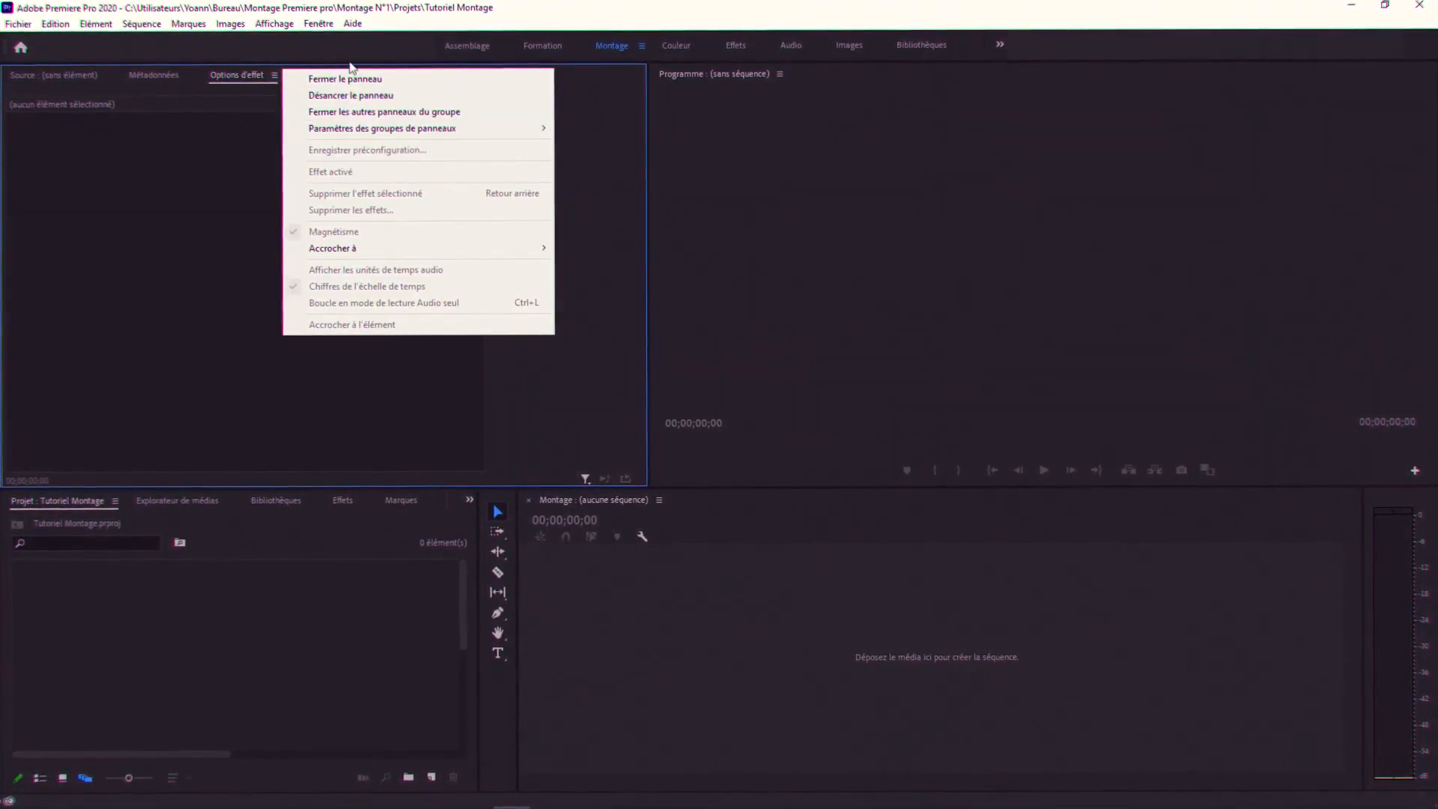
left_click(397, 83)
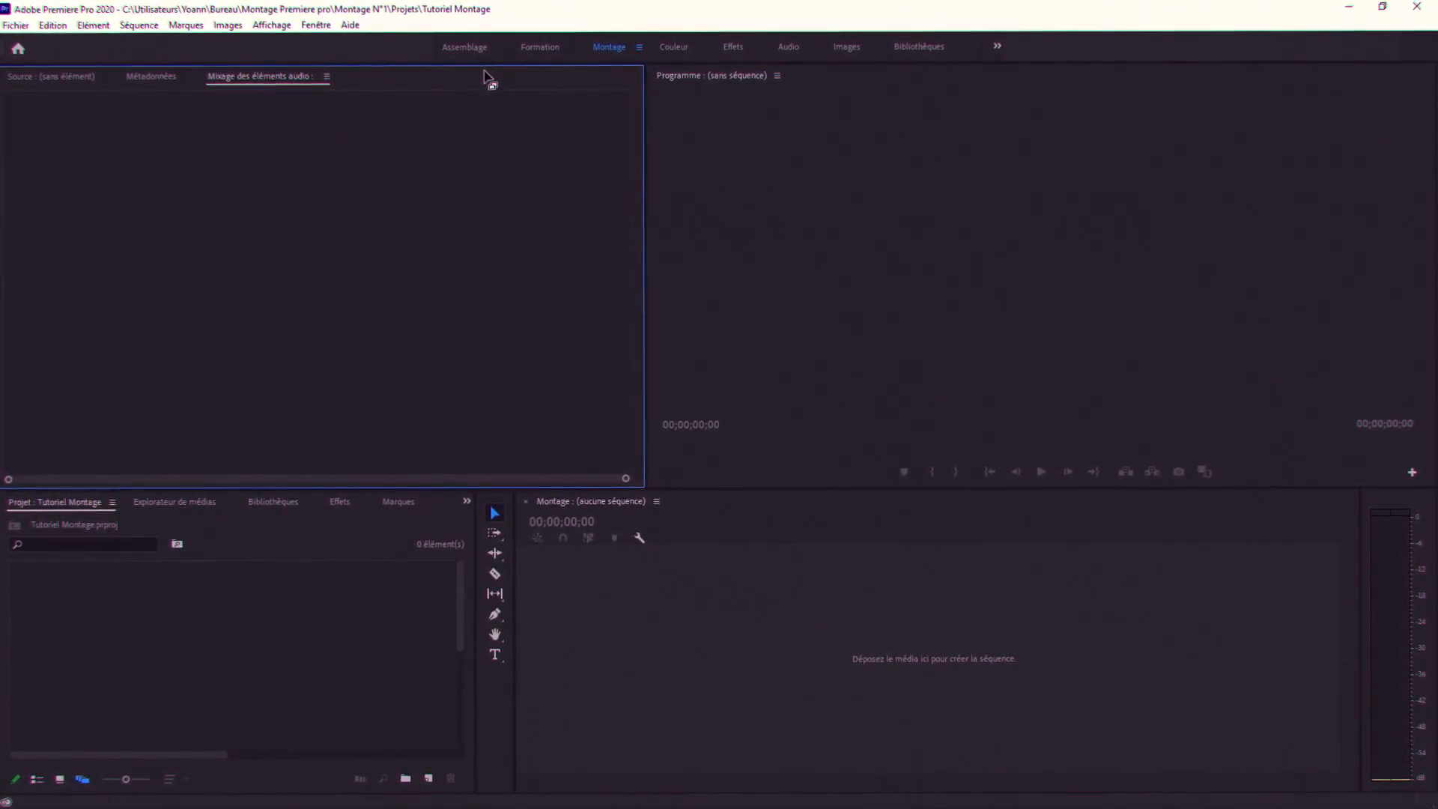
left_click(316, 24)
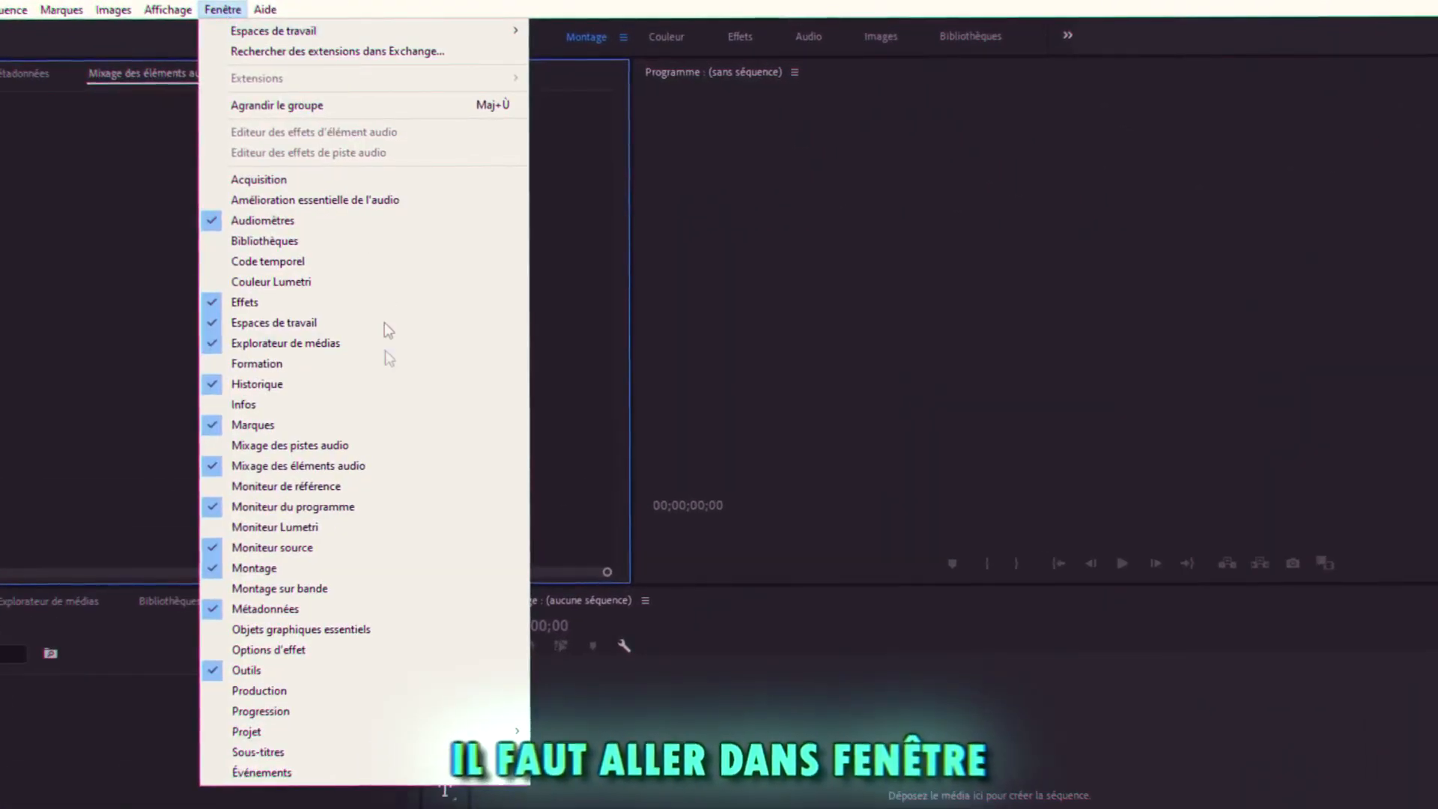
left_click(274, 652)
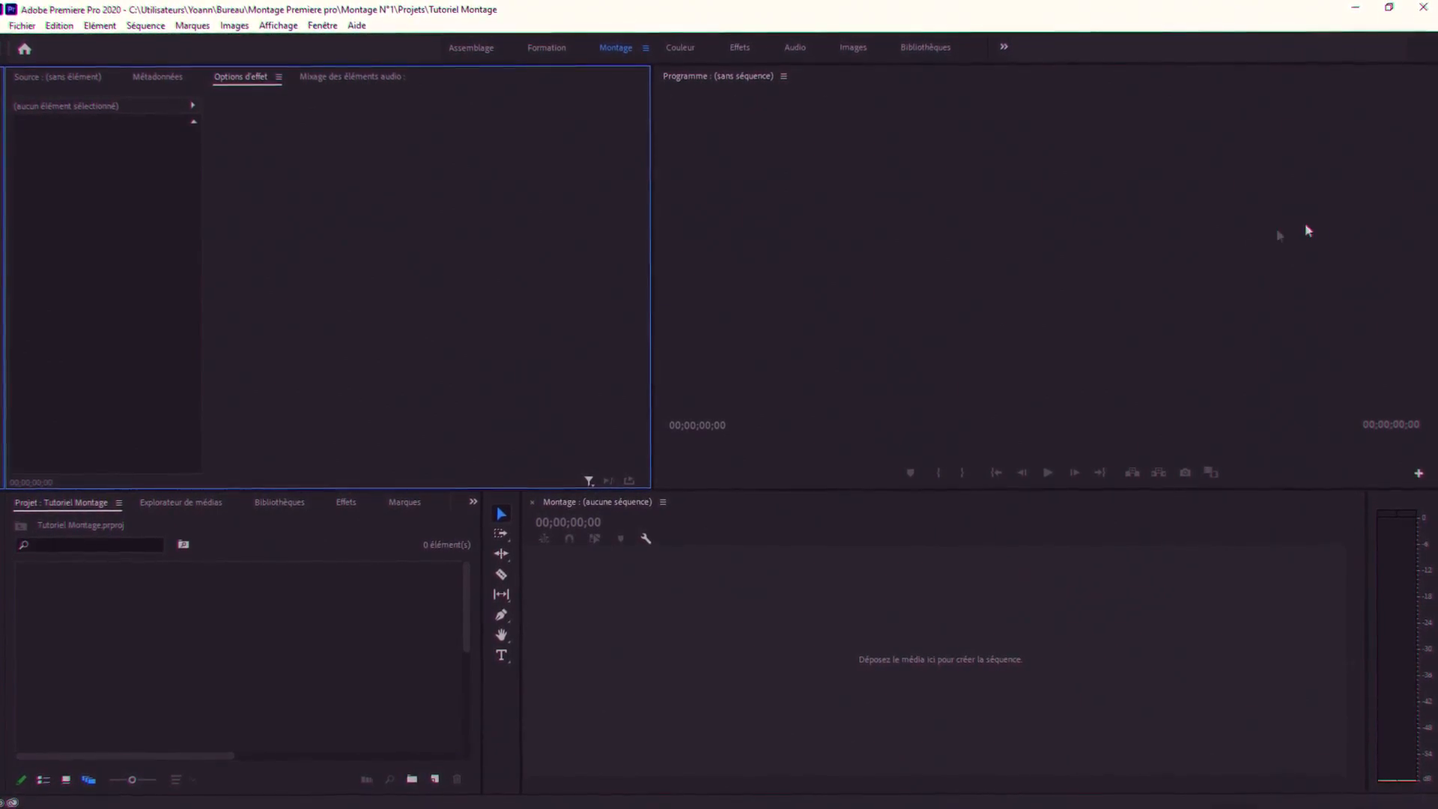
- Undock the Programme monitor into a floating window, move it, and dock it again as a column beside the Source panel group
left_click(699, 137)
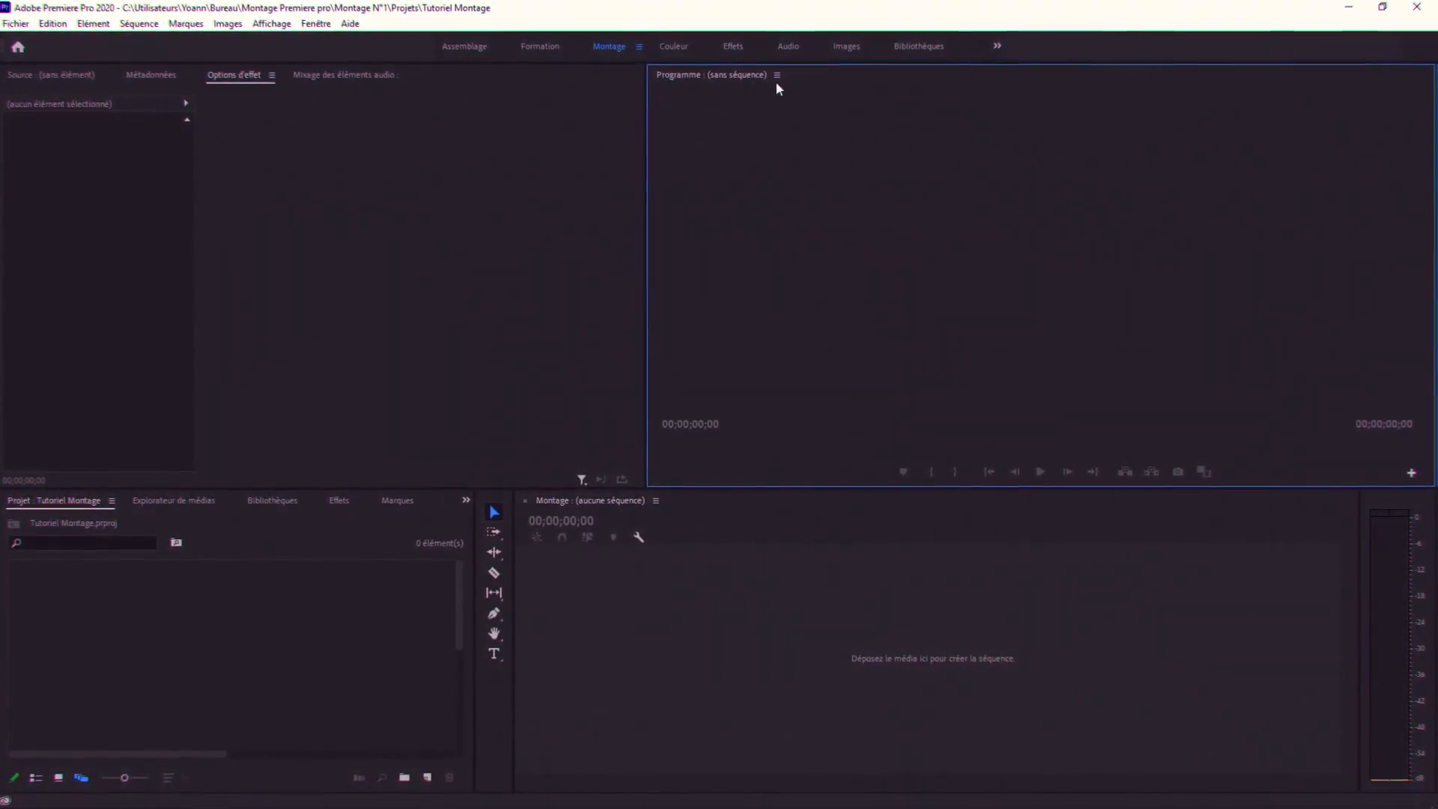
left_click(777, 74)
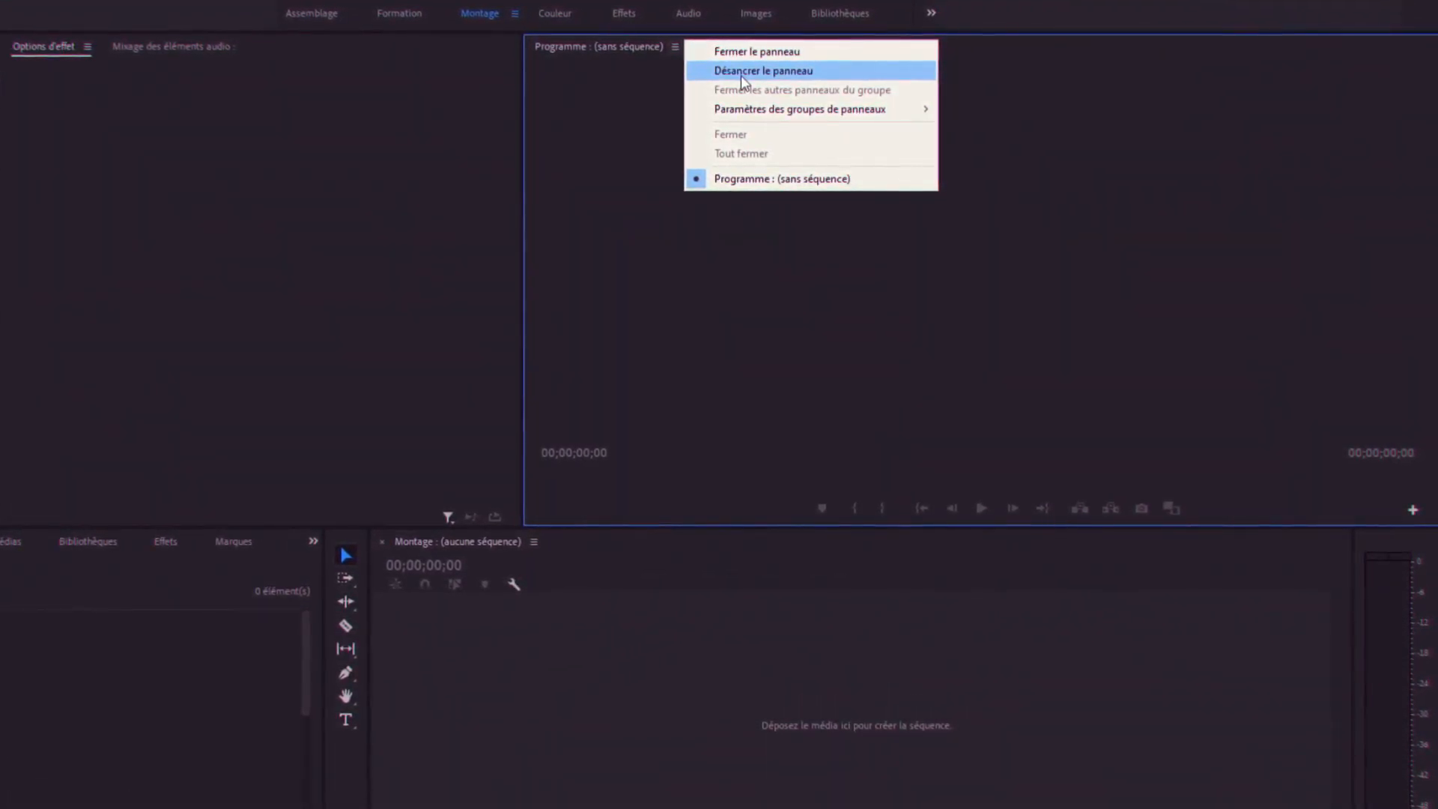
left_click(745, 71)
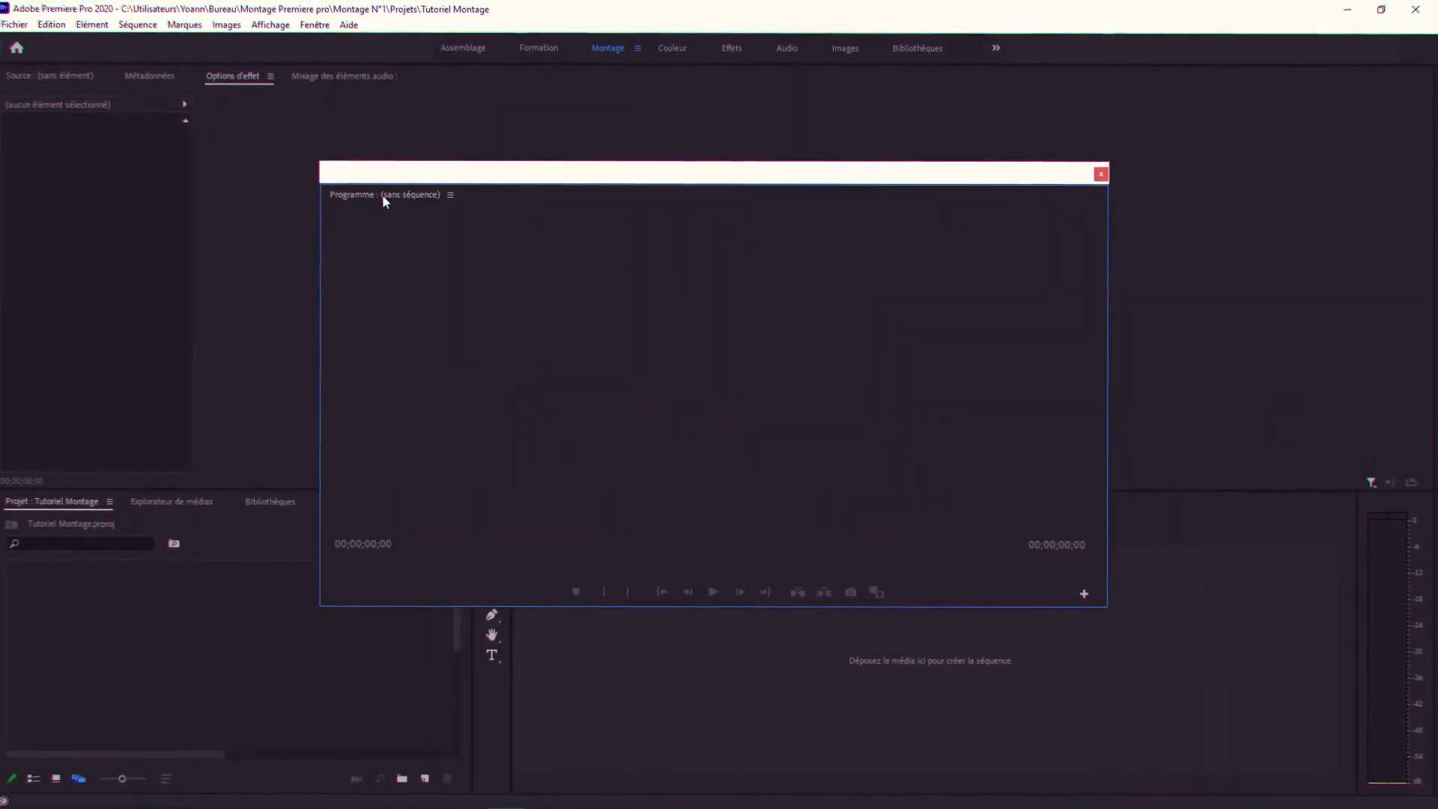
left_click_drag(383, 191, 424, 106)
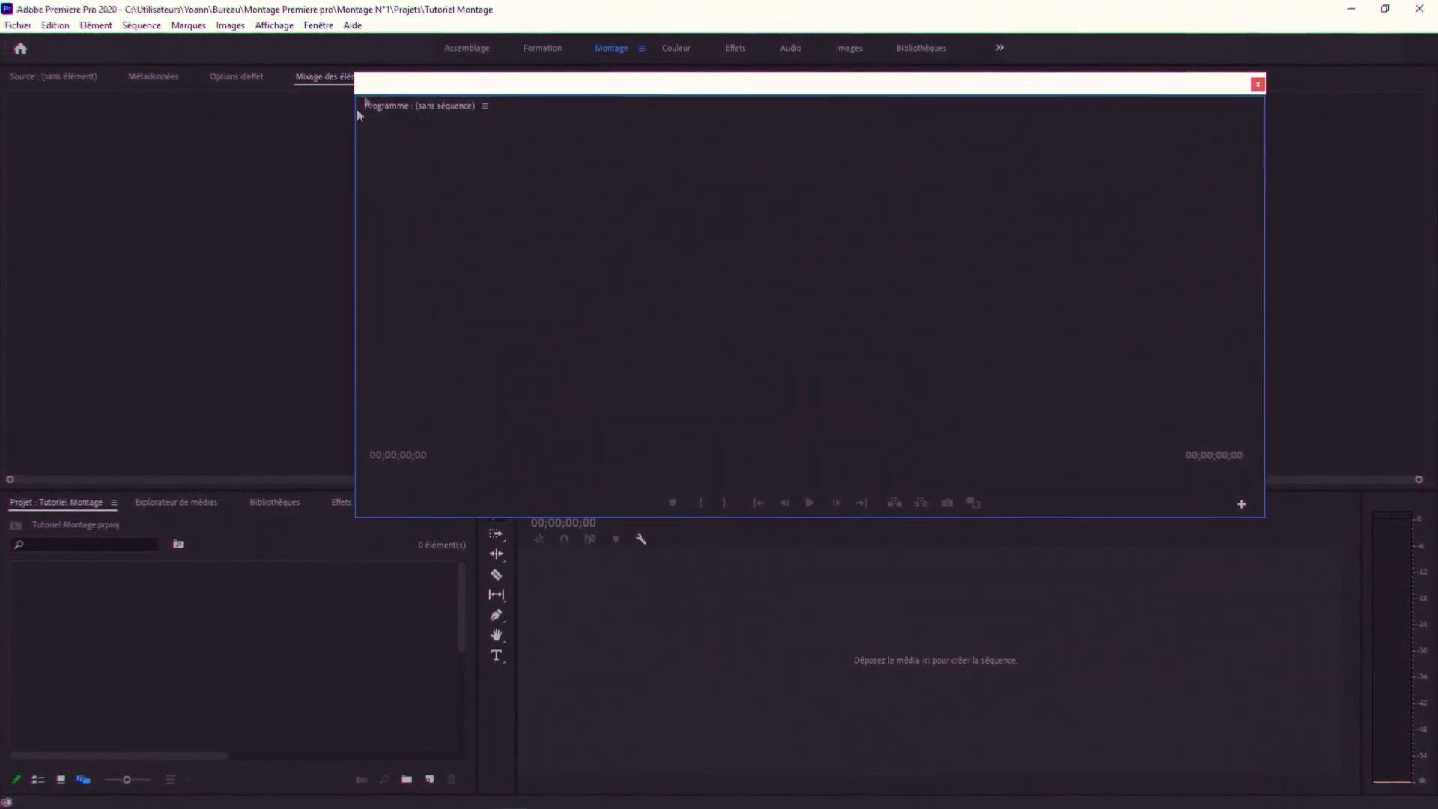
left_click_drag(401, 112, 1408, 196)
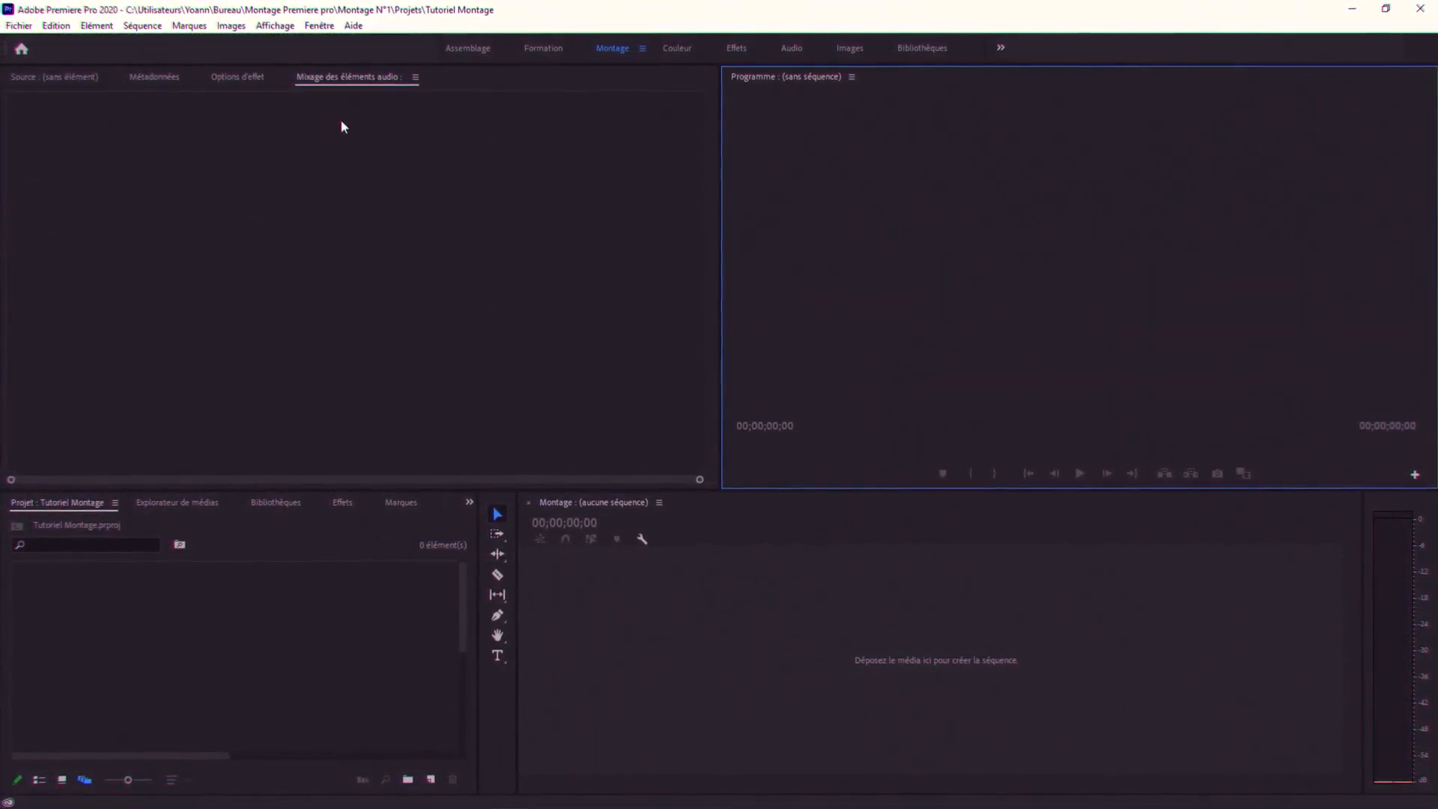
- Show the Objets graphiques essentiels panel, dock it in the Source panel group, and close it again
left_click(320, 25)
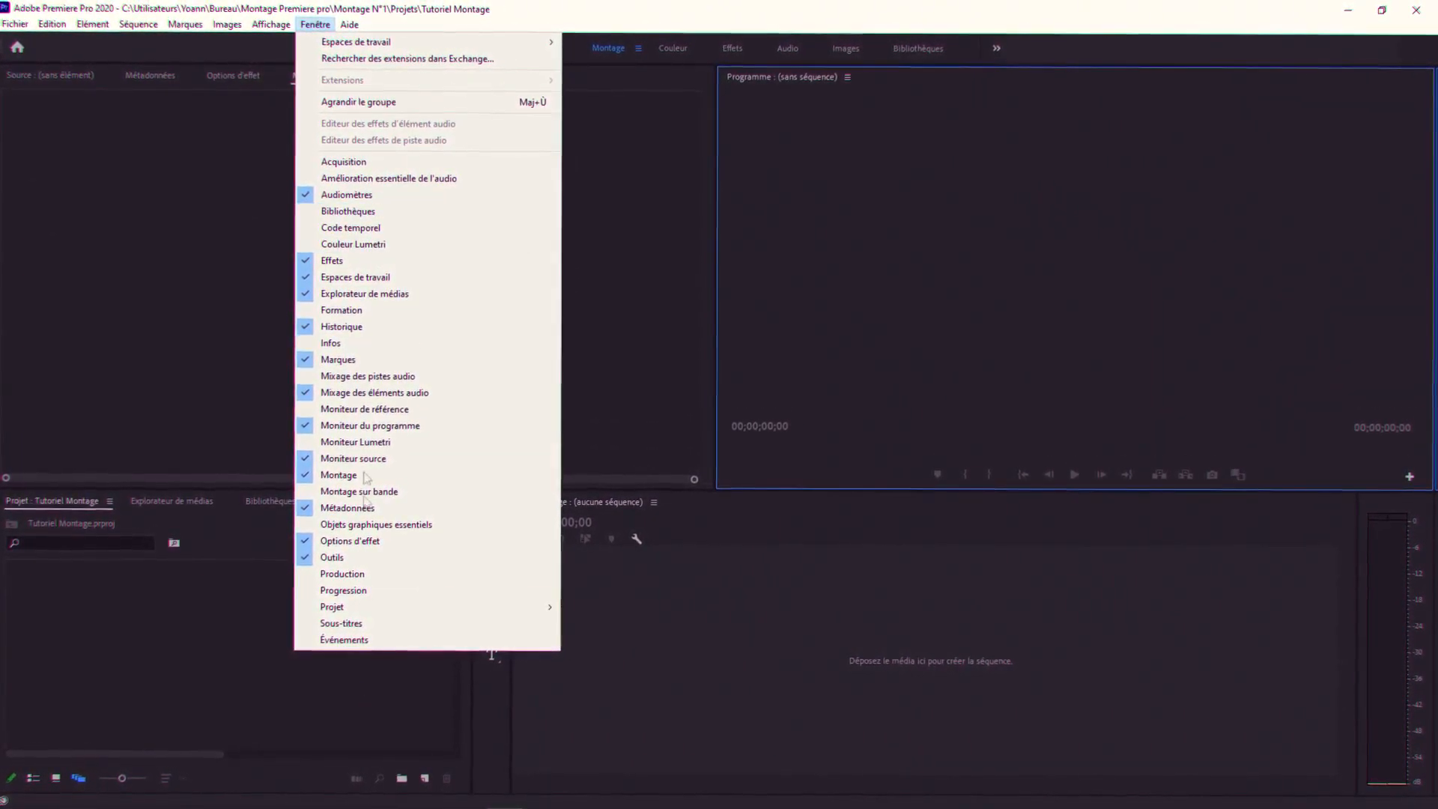
left_click(402, 523)
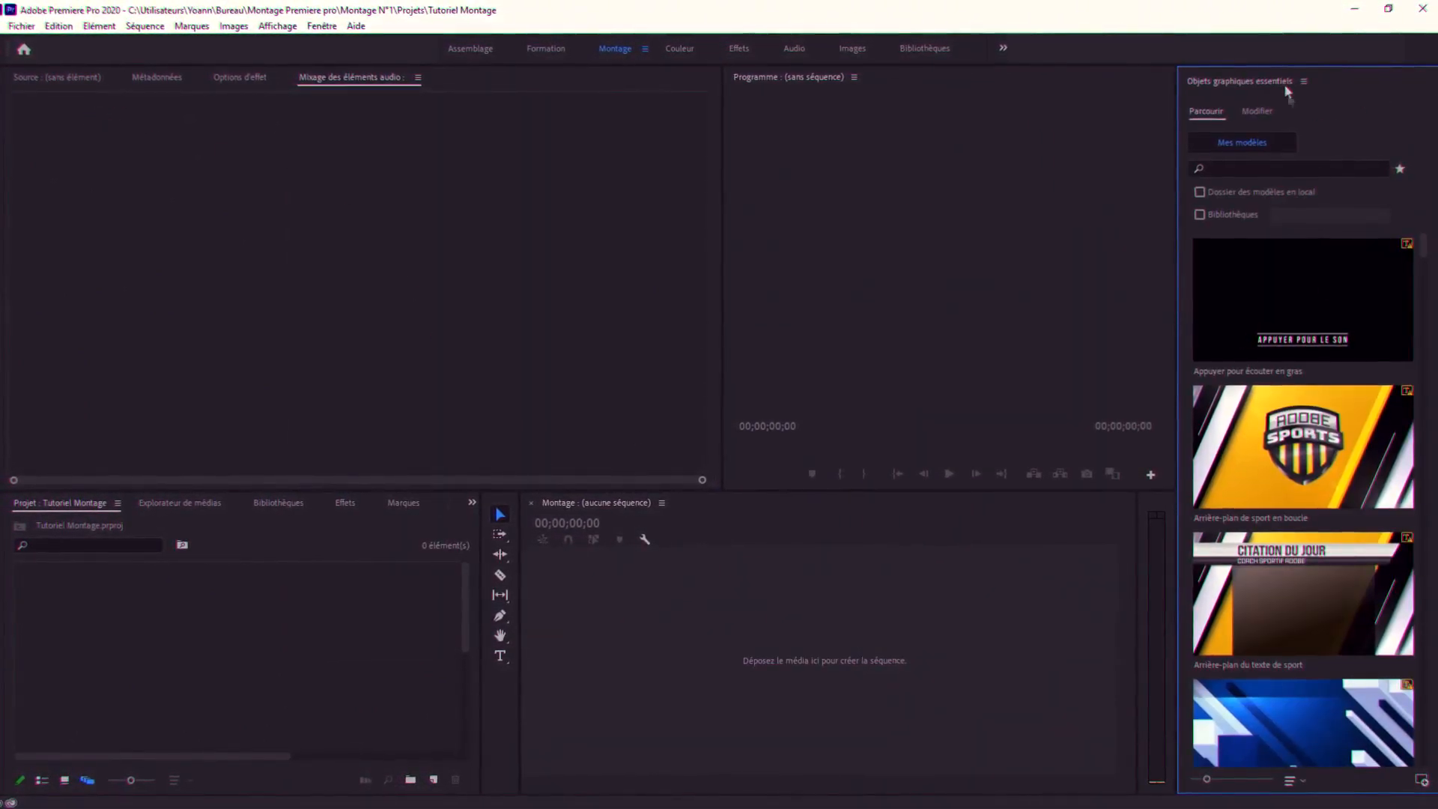
left_click_drag(1251, 78, 411, 77)
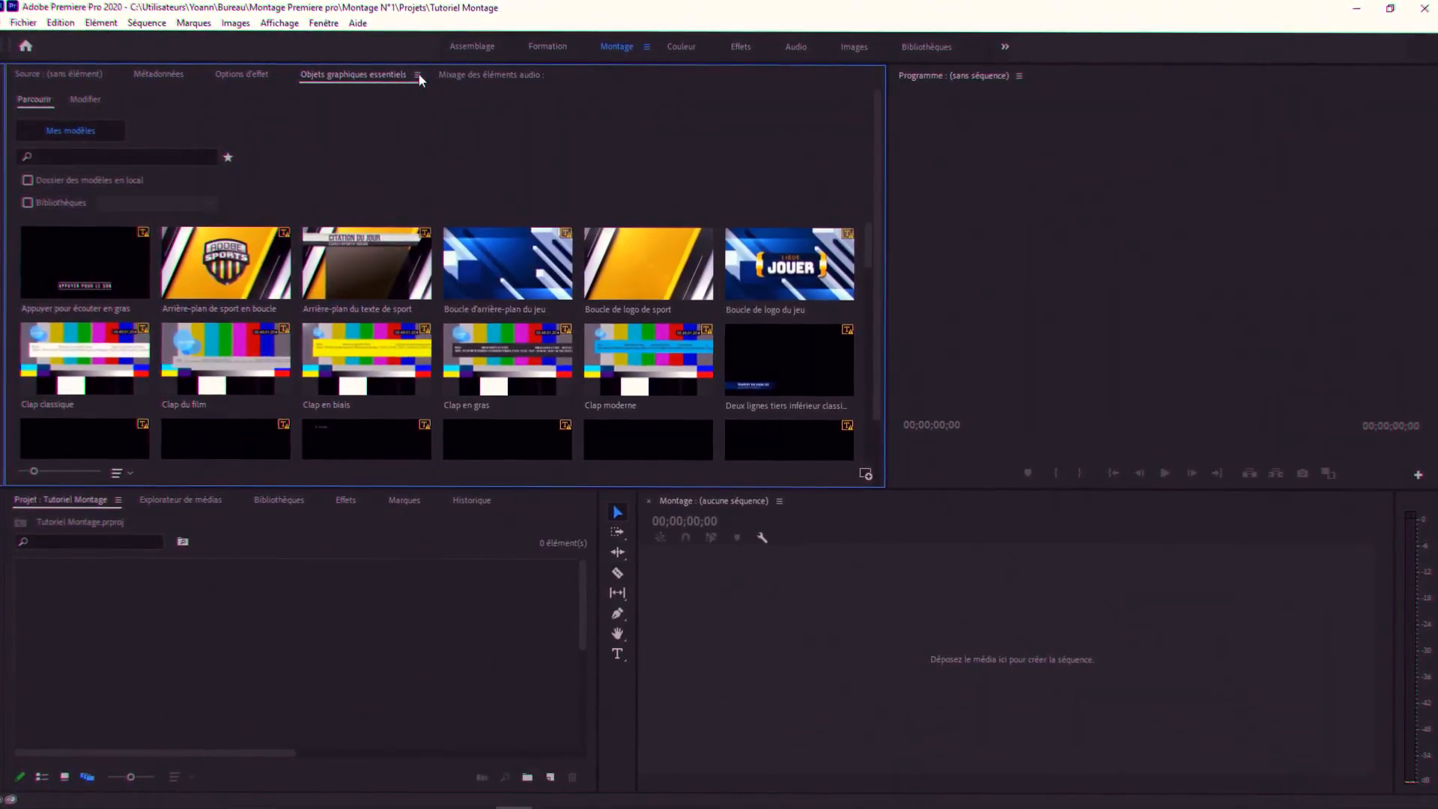
left_click(417, 74)
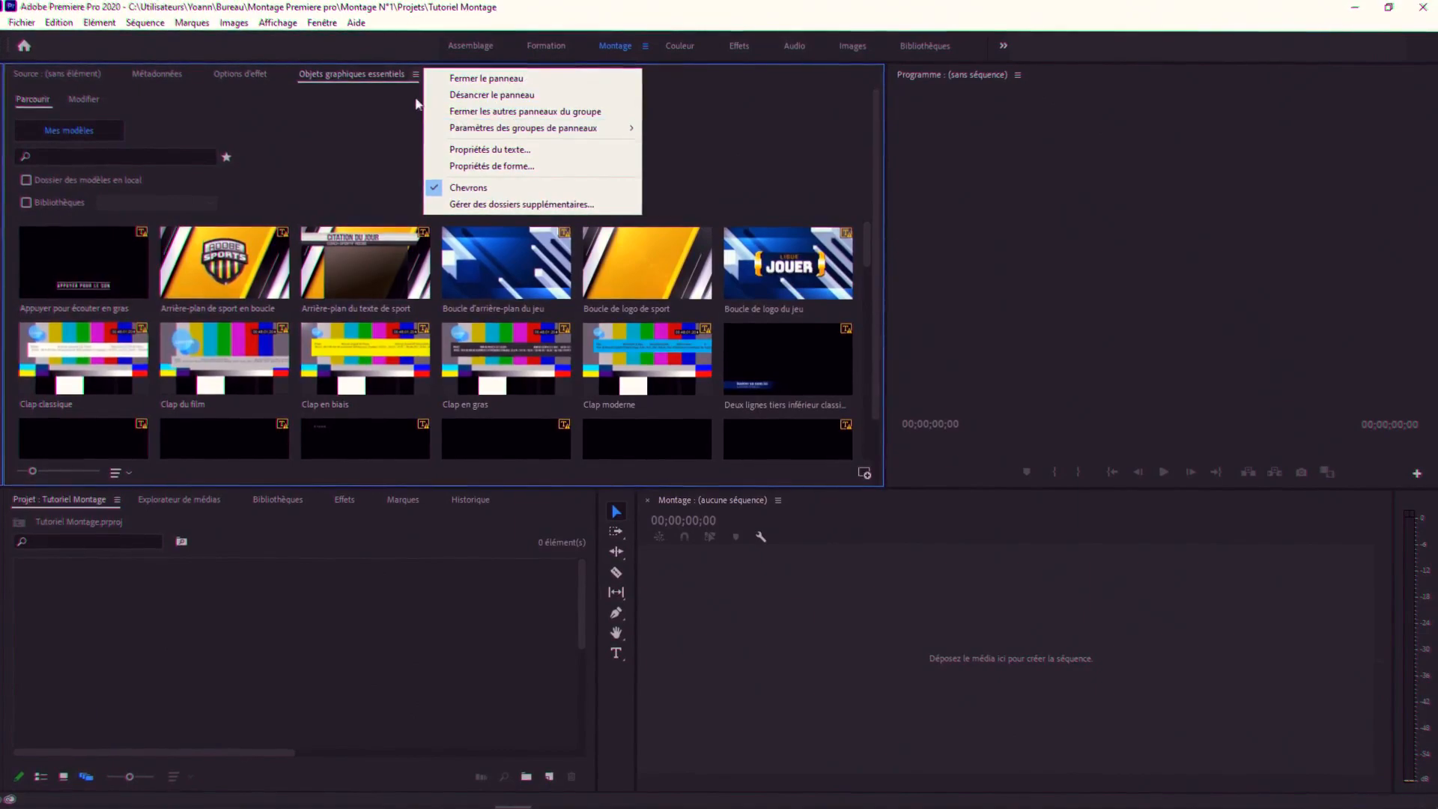
left_click(516, 85)
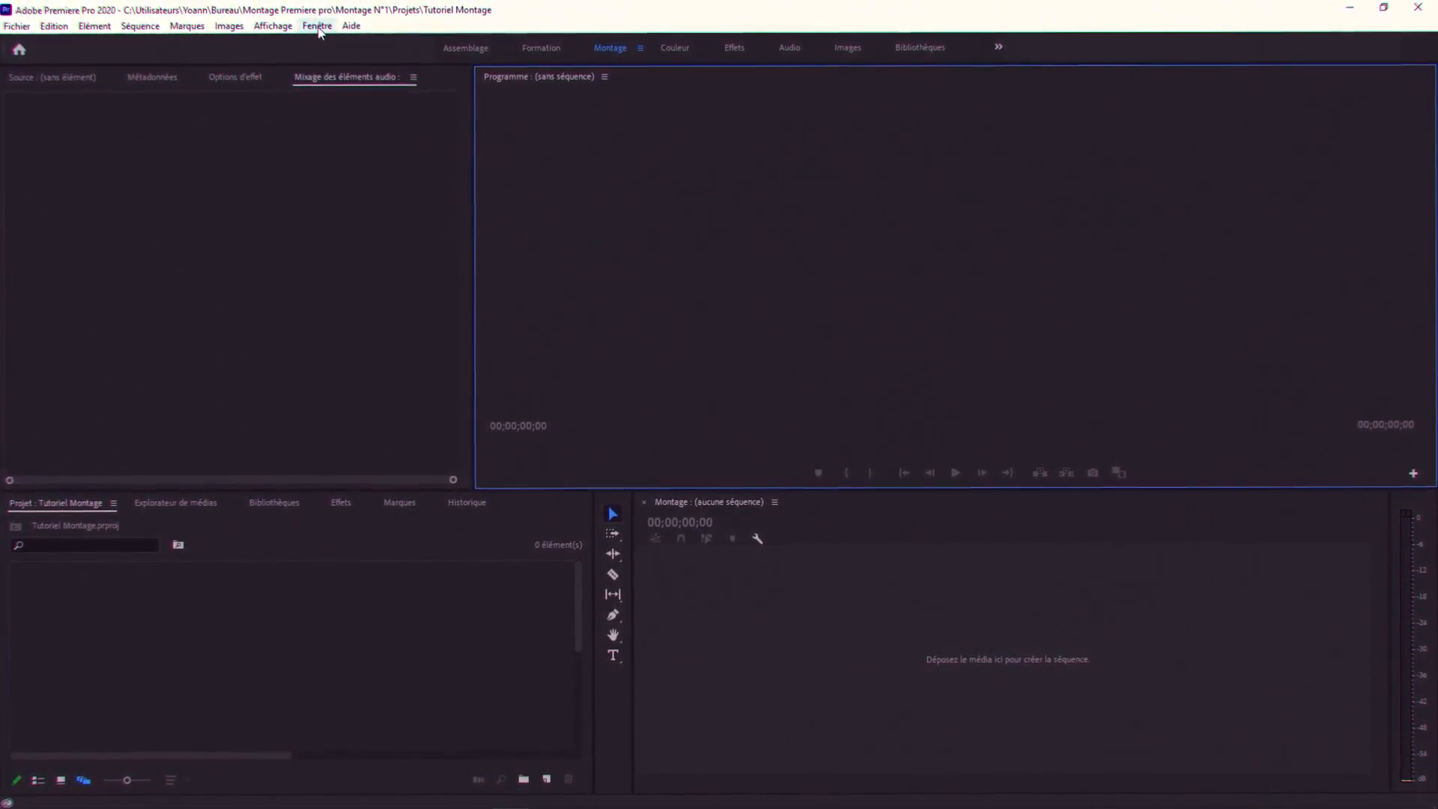
- Save the current panel layout as a new workspace named Montage N°1
left_click(316, 24)
mouse_move(336, 49)
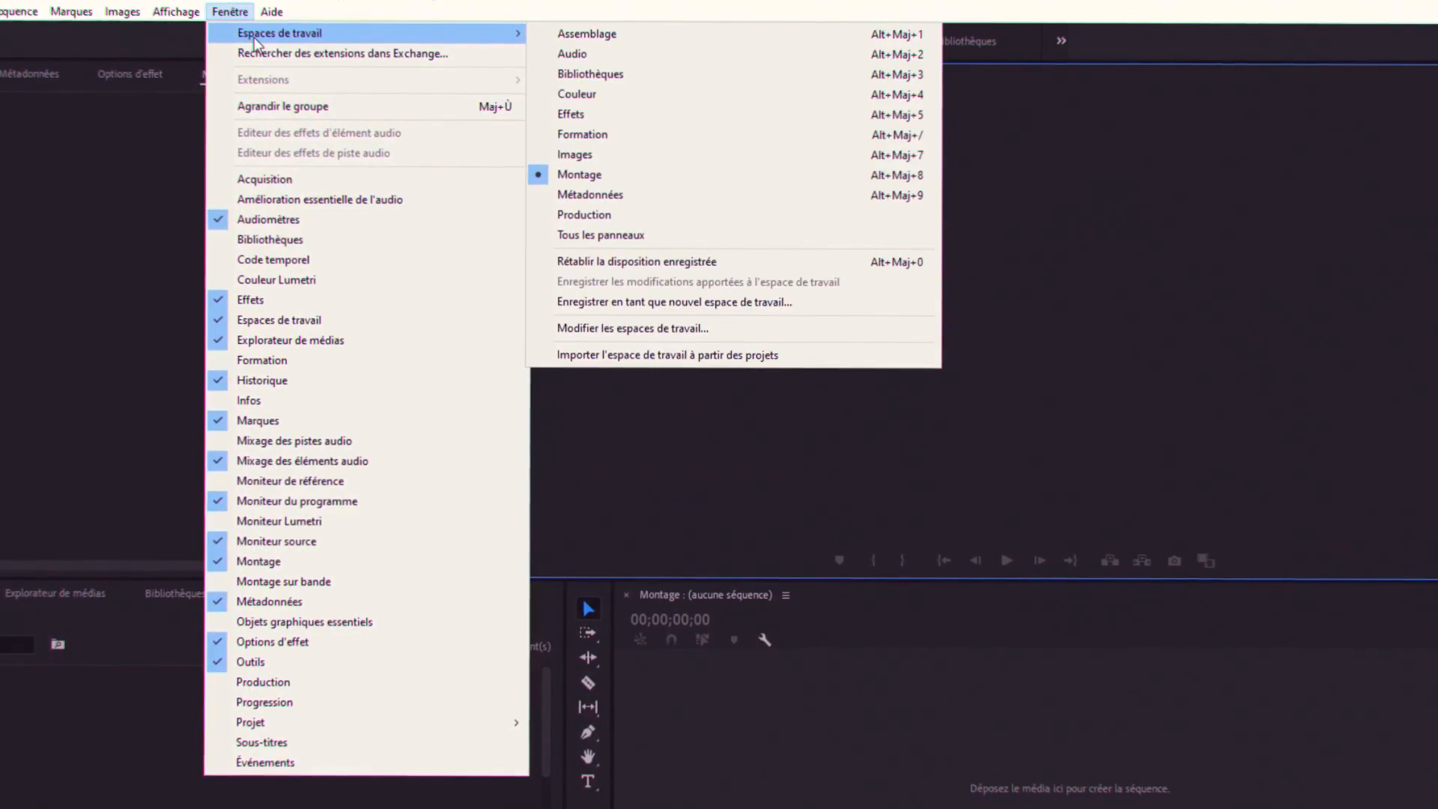
left_click(640, 303)
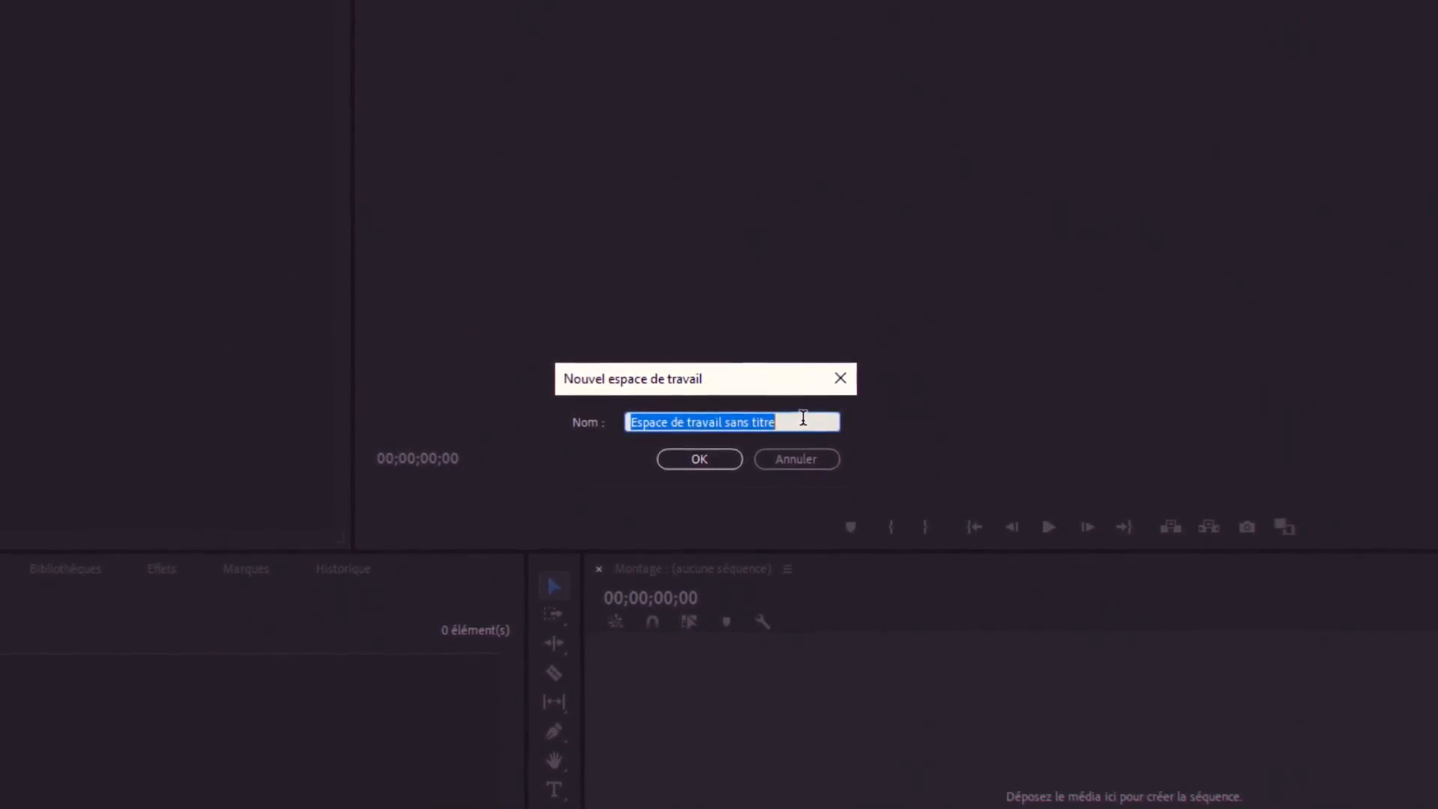
type("Montage N°1")
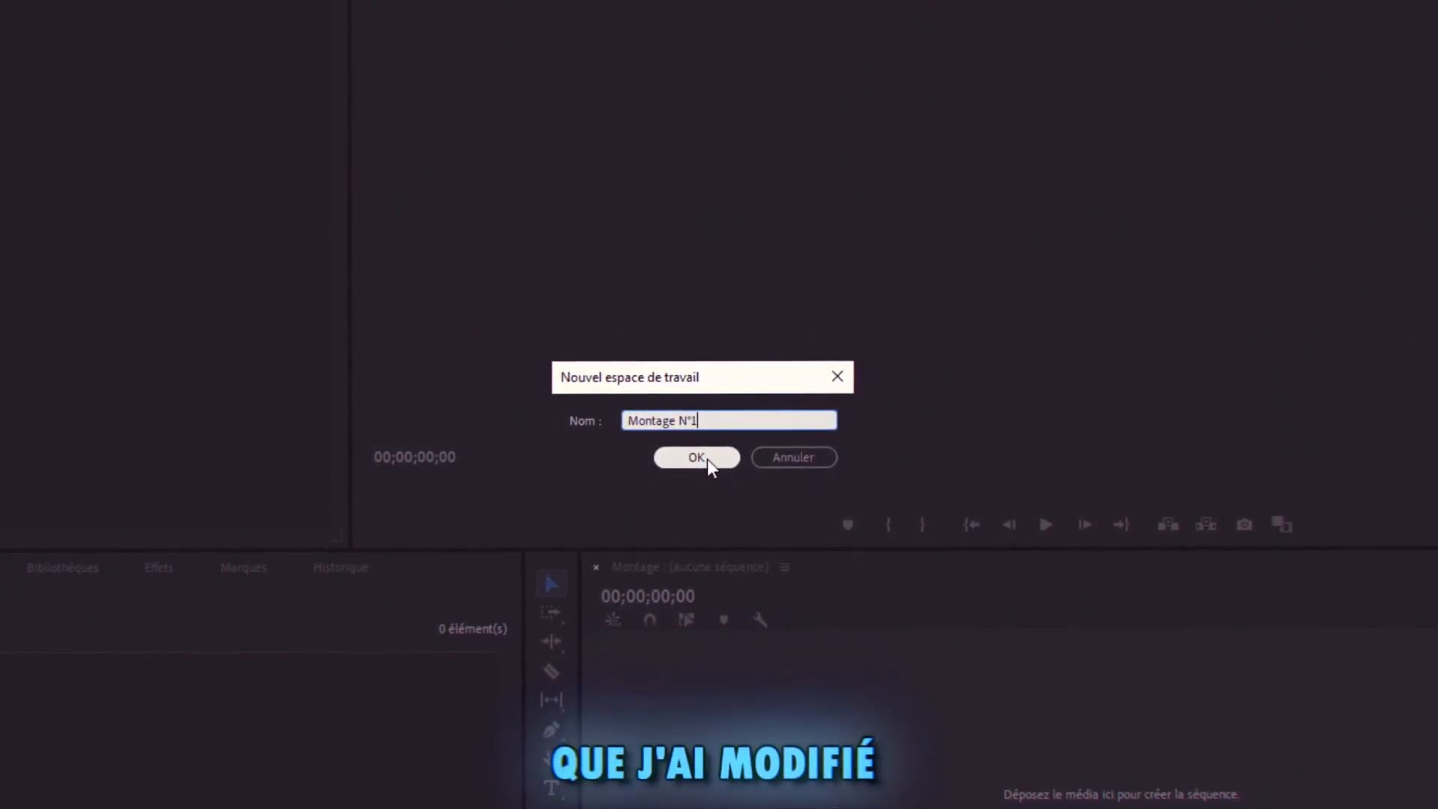
left_click(707, 459)
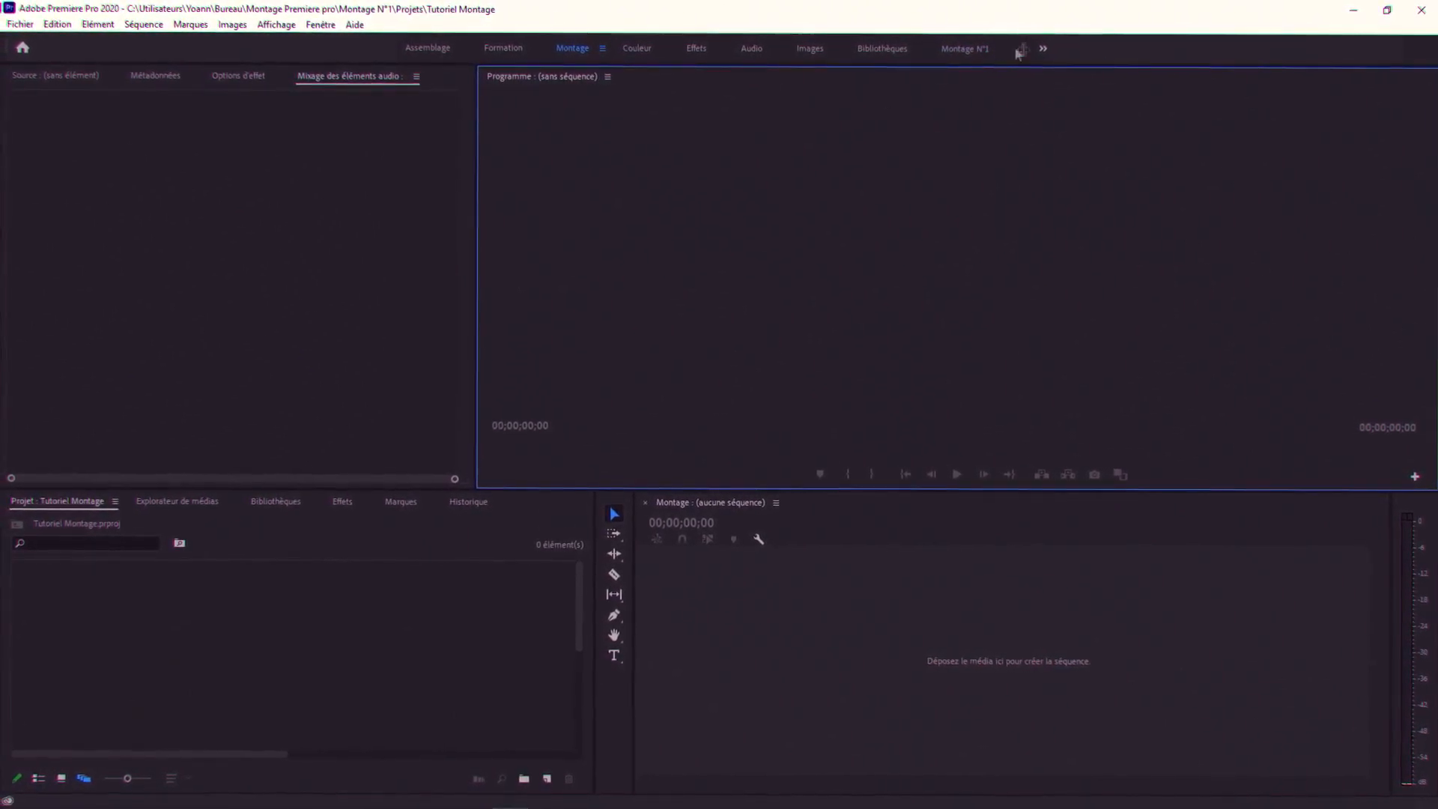
- Put Montage N°1 after Formation in the workspace bar, move Montage to the overflow list, and activate Montage N°1
left_click(1045, 48)
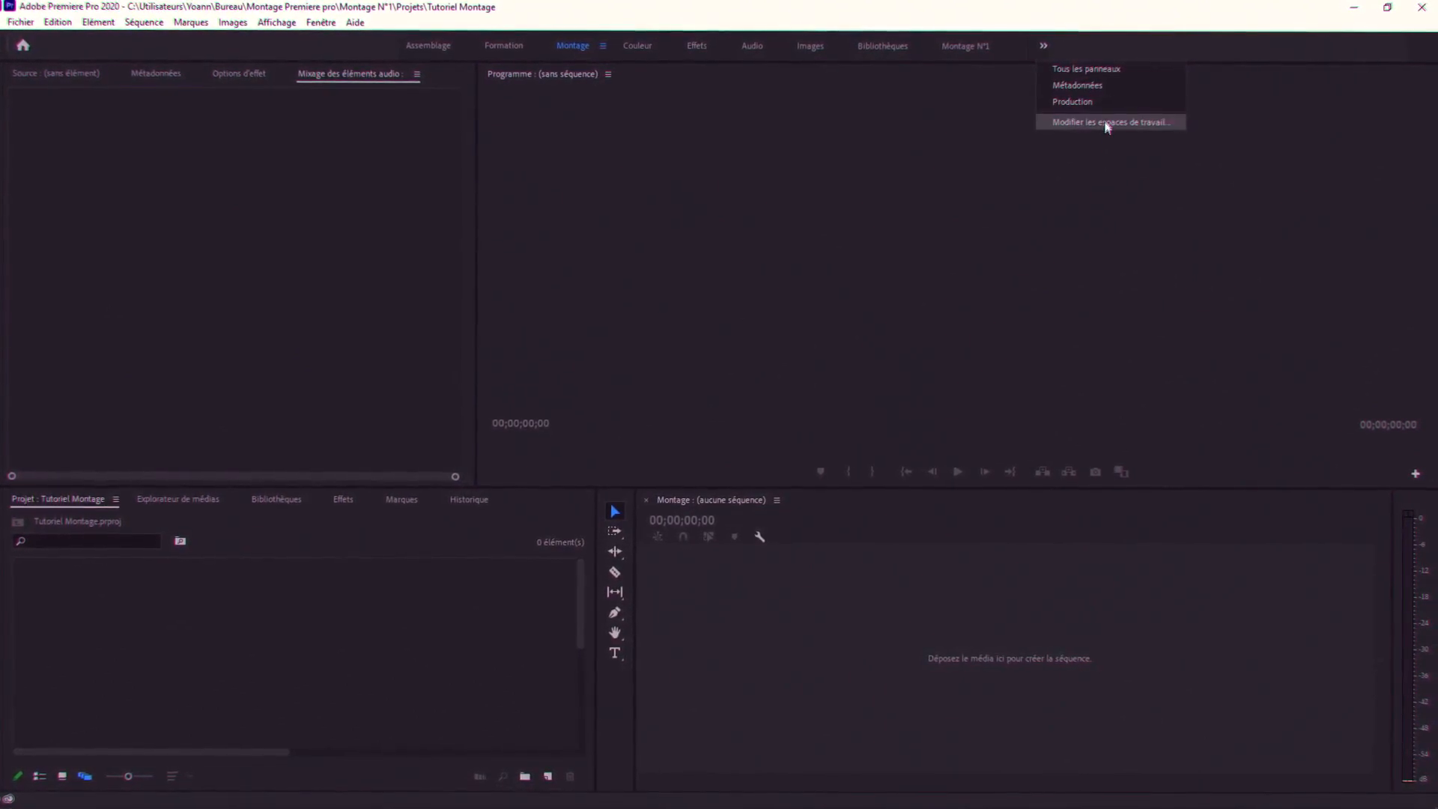
left_click(1107, 123)
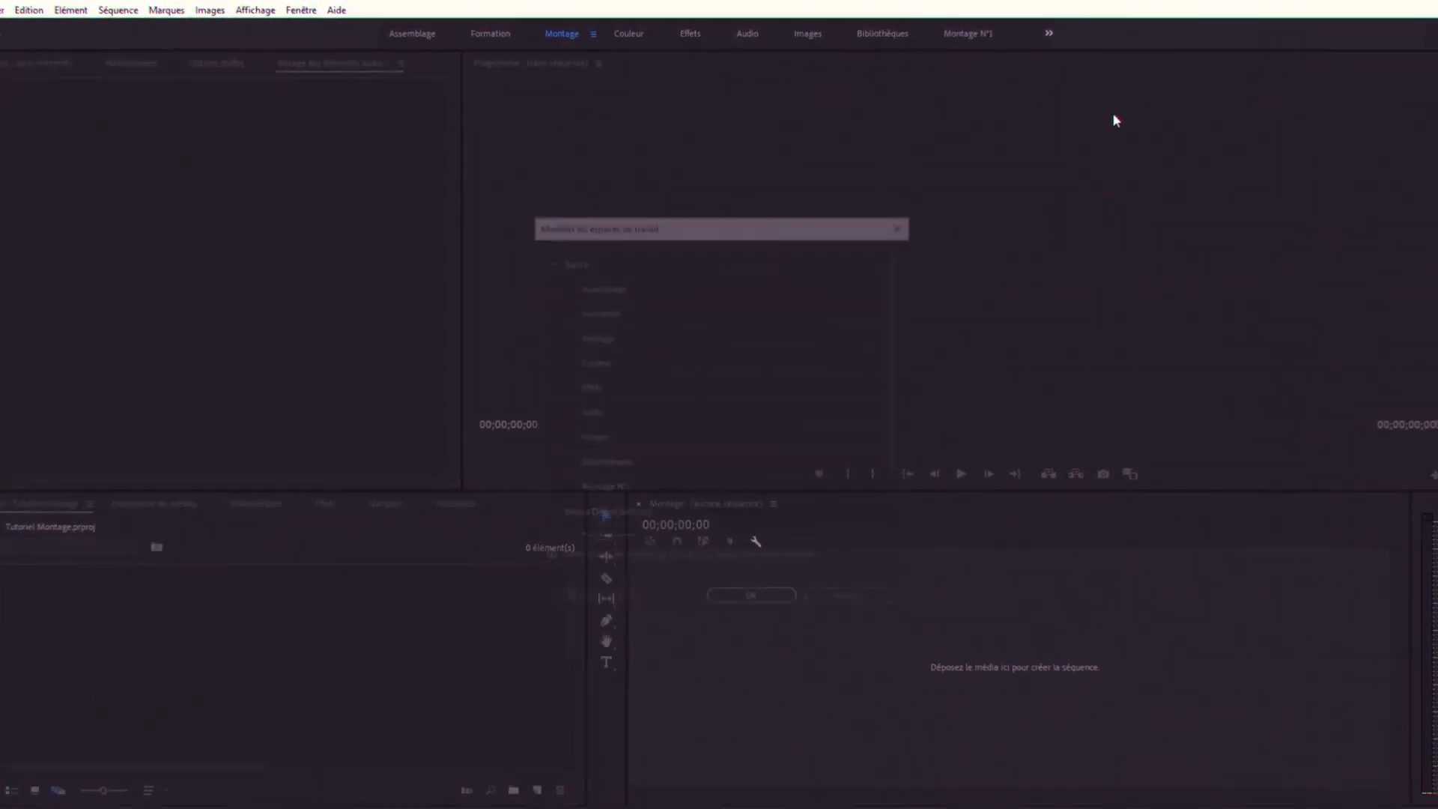
left_click_drag(551, 496, 596, 288)
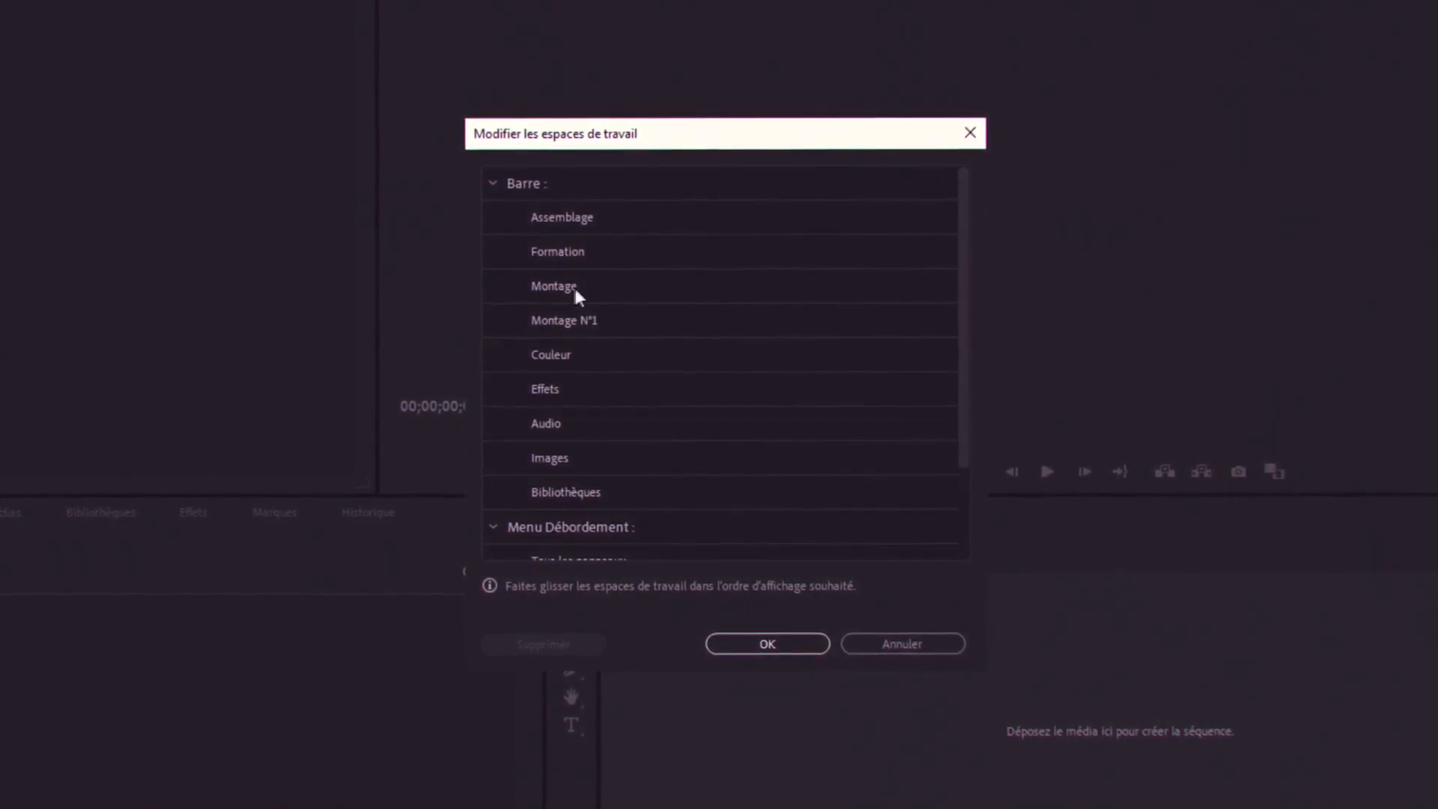
left_click_drag(534, 296, 551, 547)
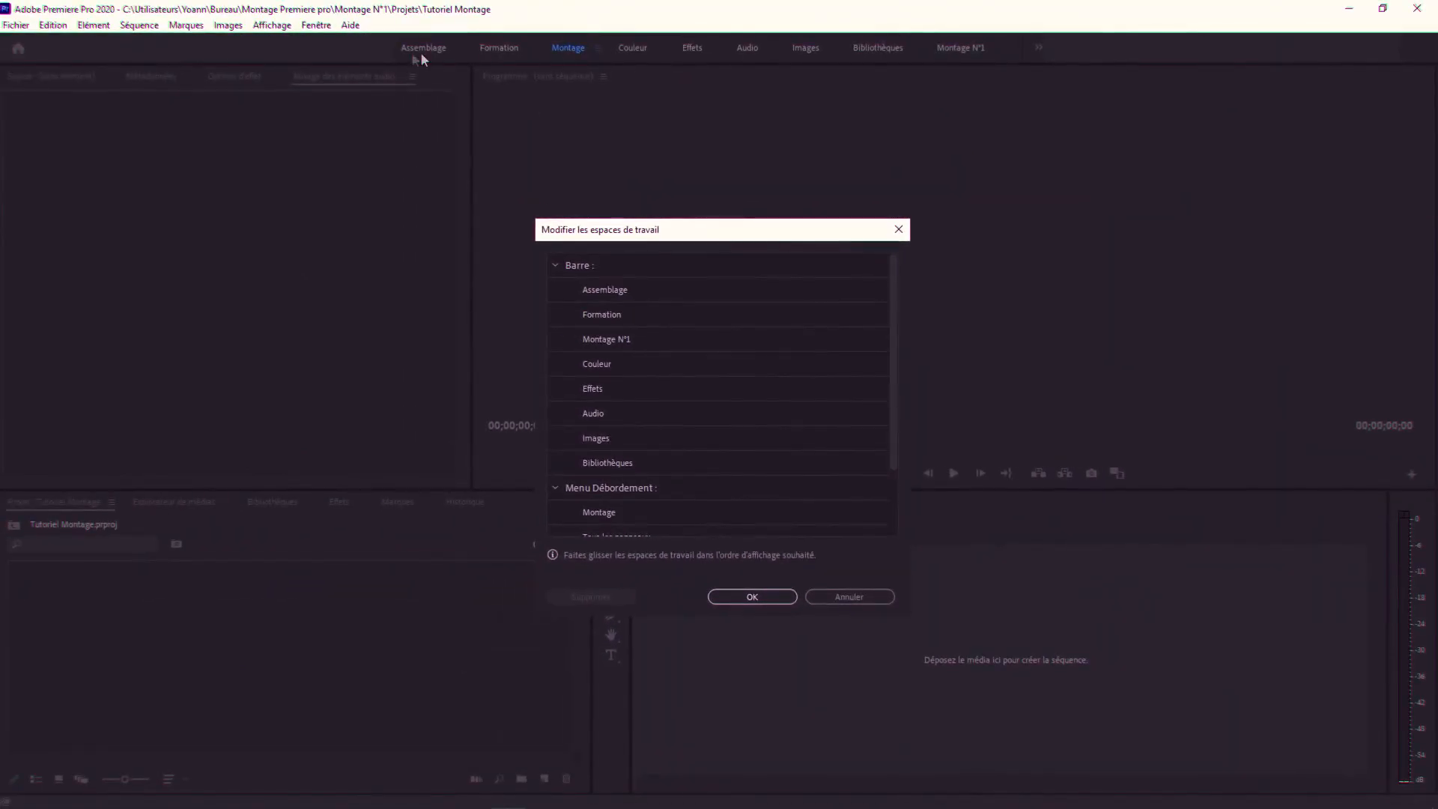
left_click(774, 594)
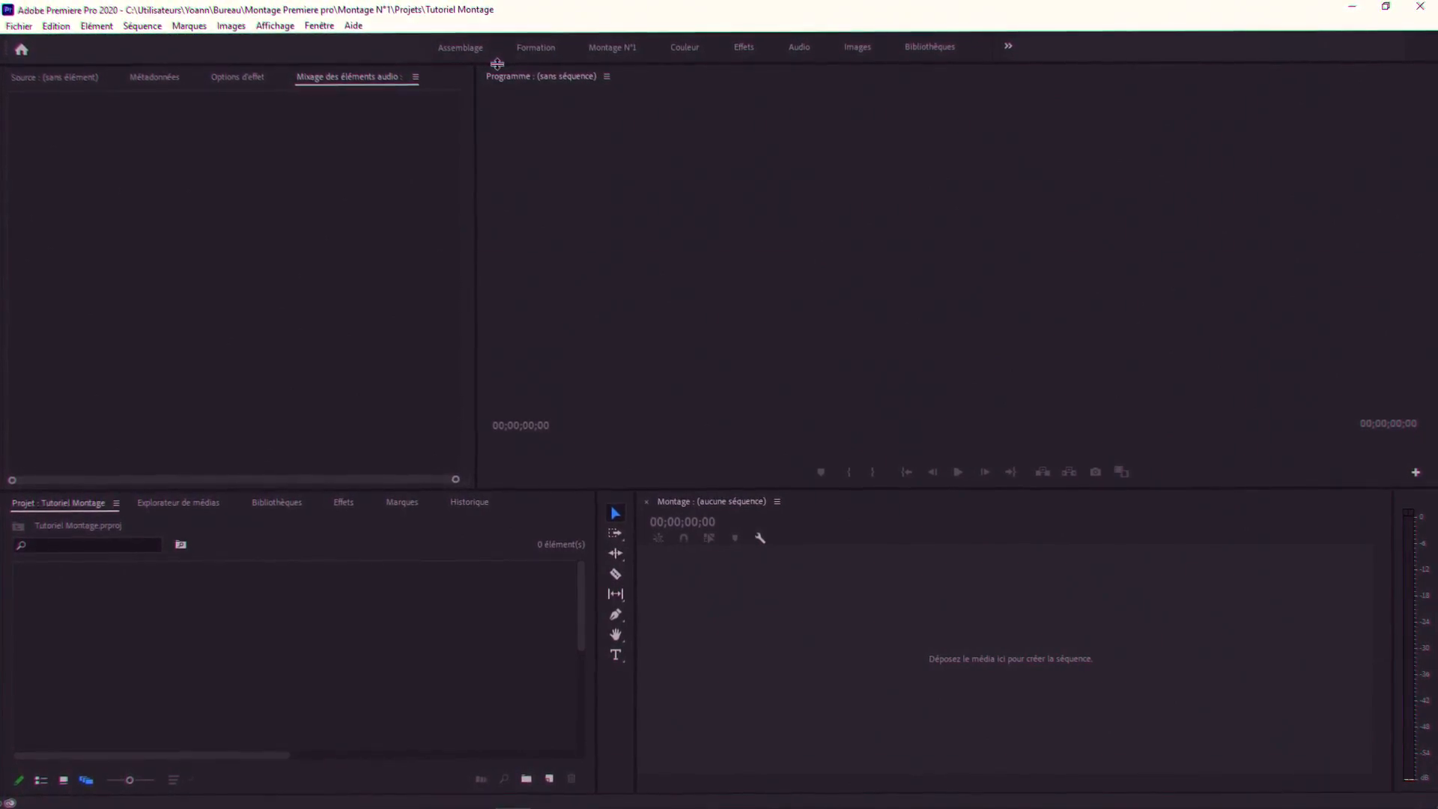
left_click(621, 50)
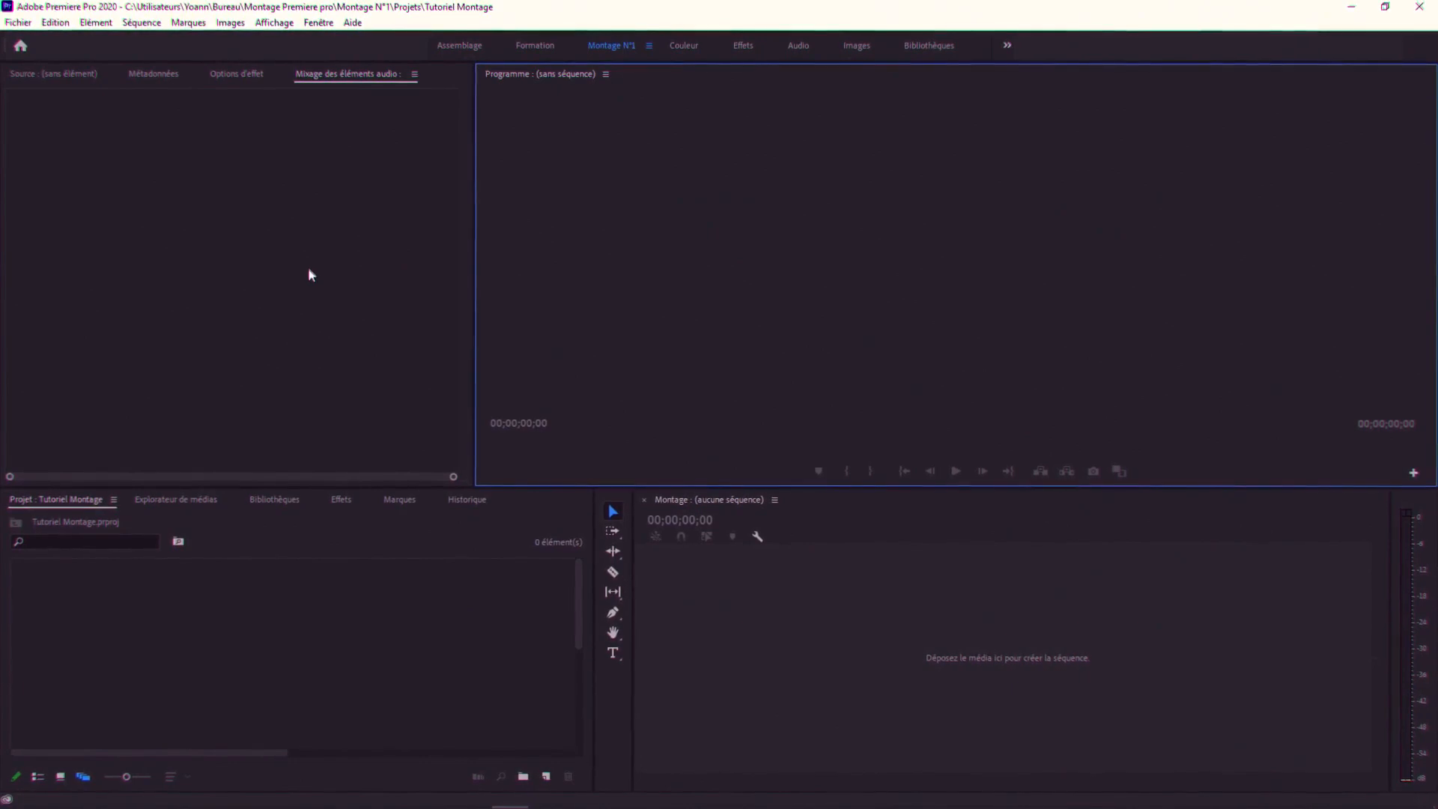
- Look at the Couleur and Effets workspaces and search the effects for "ultra"
left_click(678, 47)
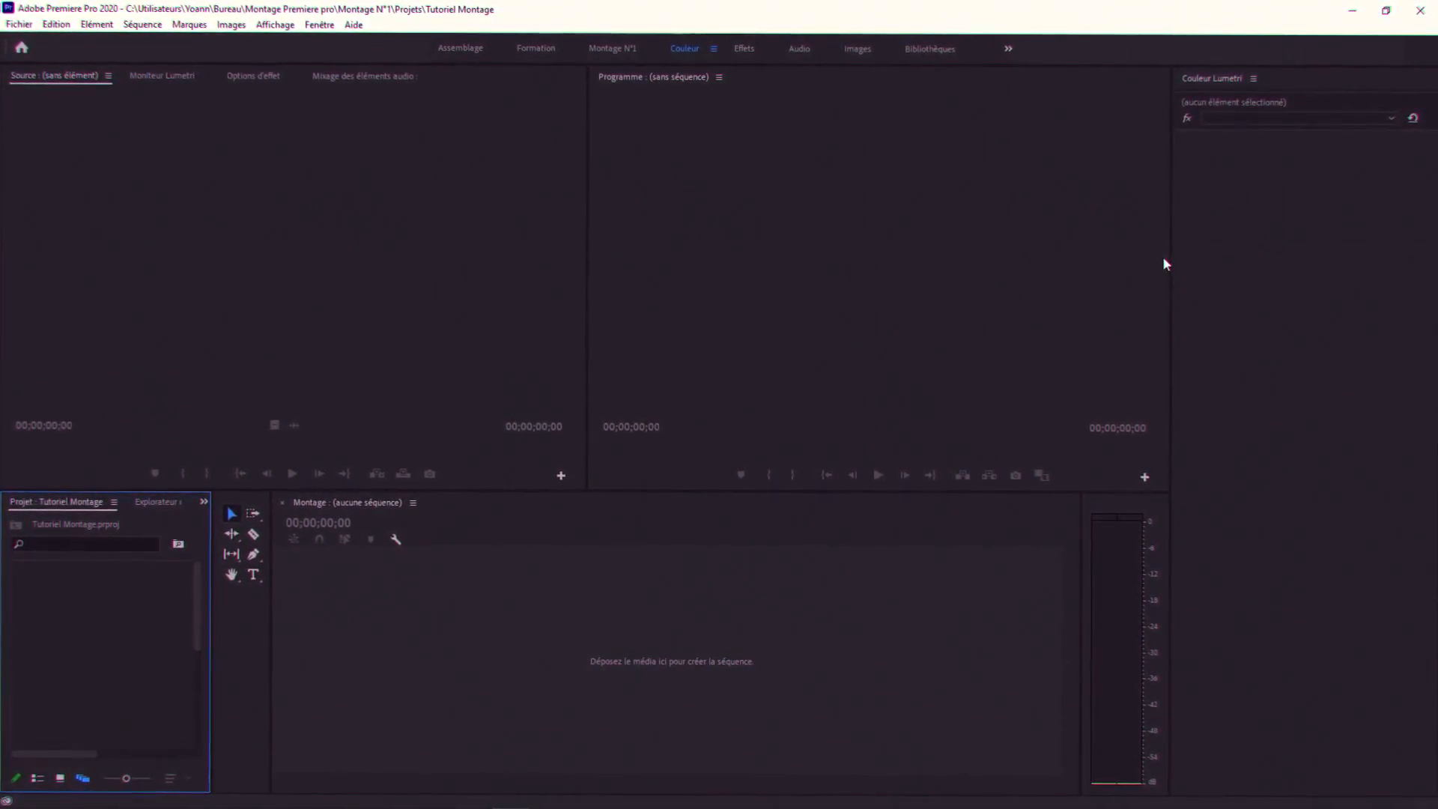
left_click(743, 48)
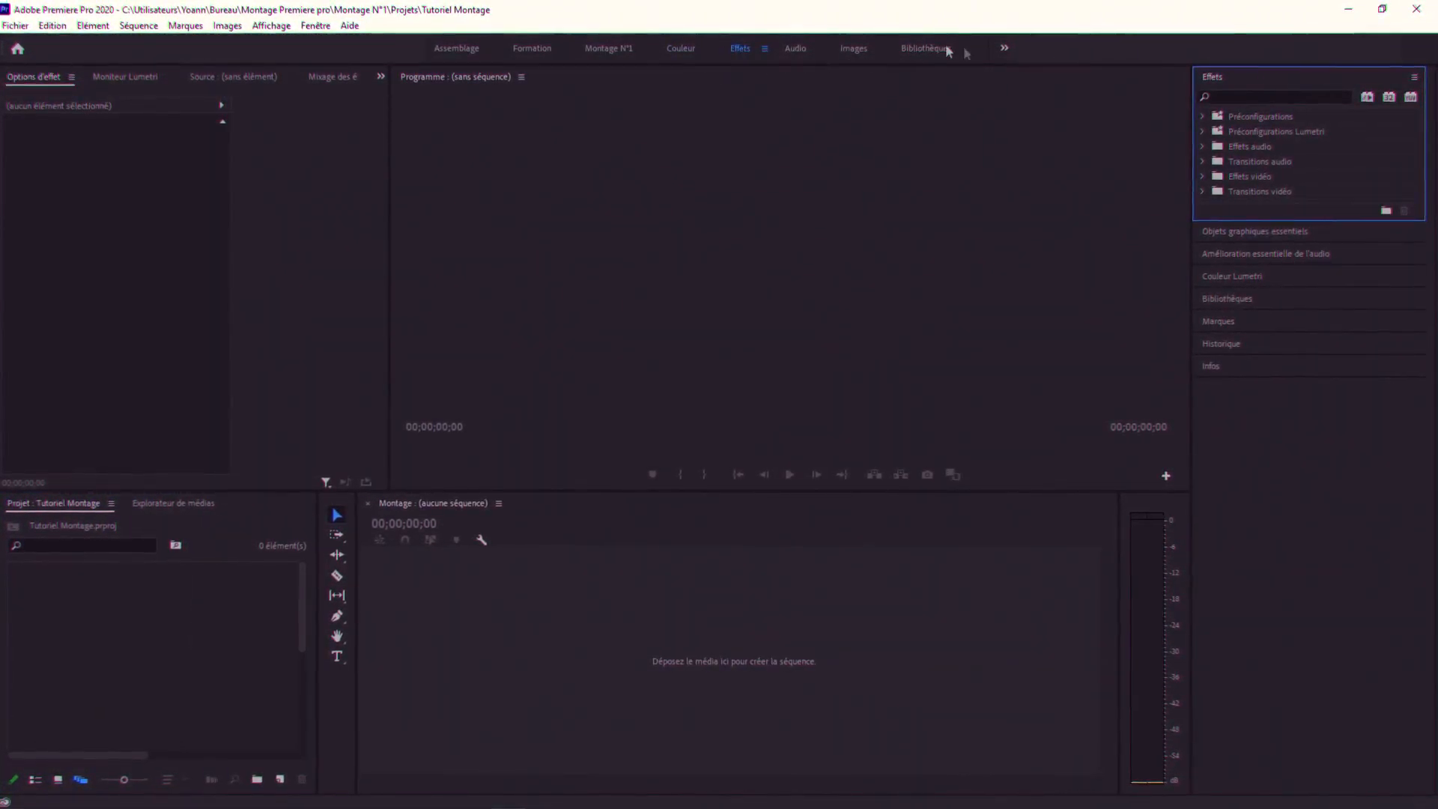
left_click(1237, 96)
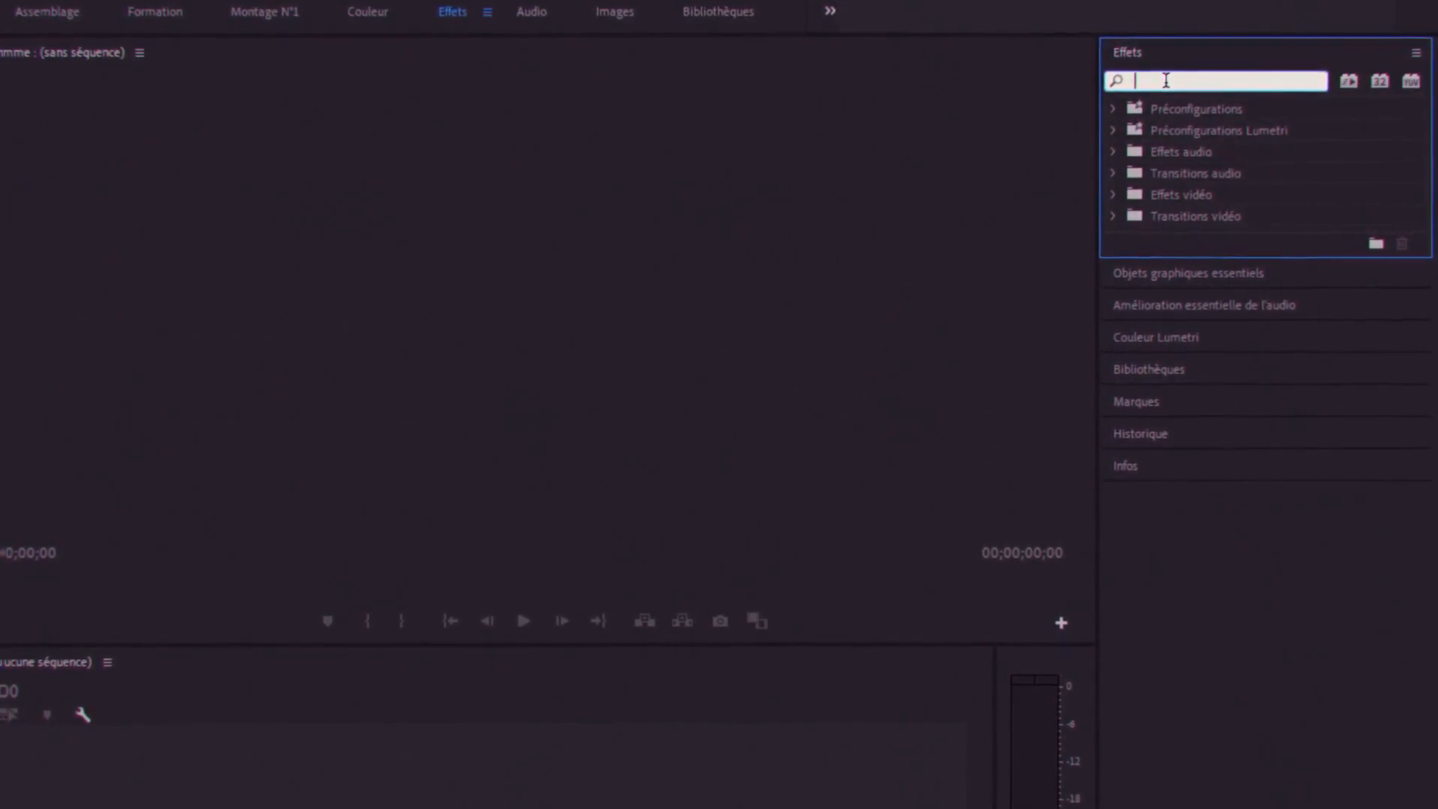
type("ultra")
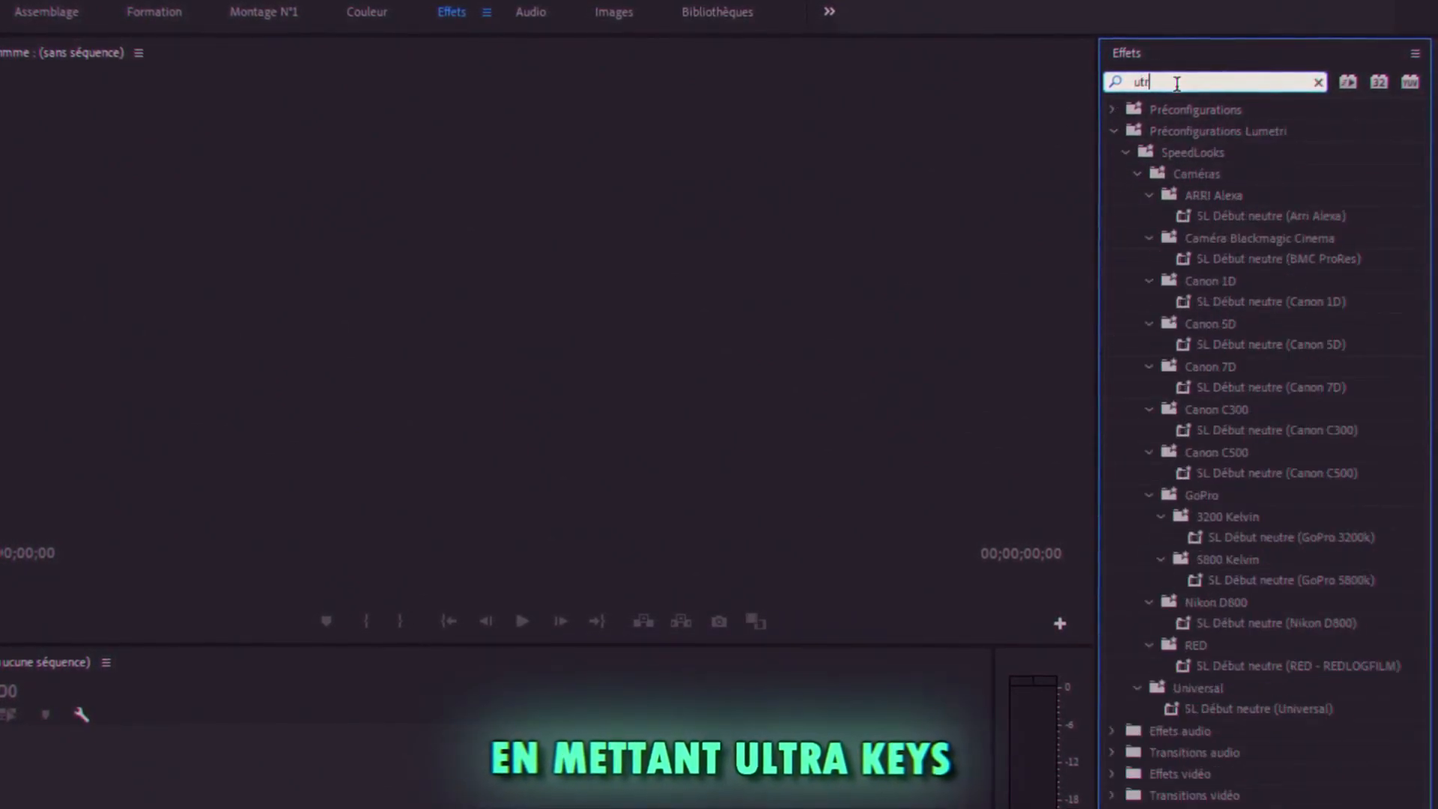
left_click(1216, 234)
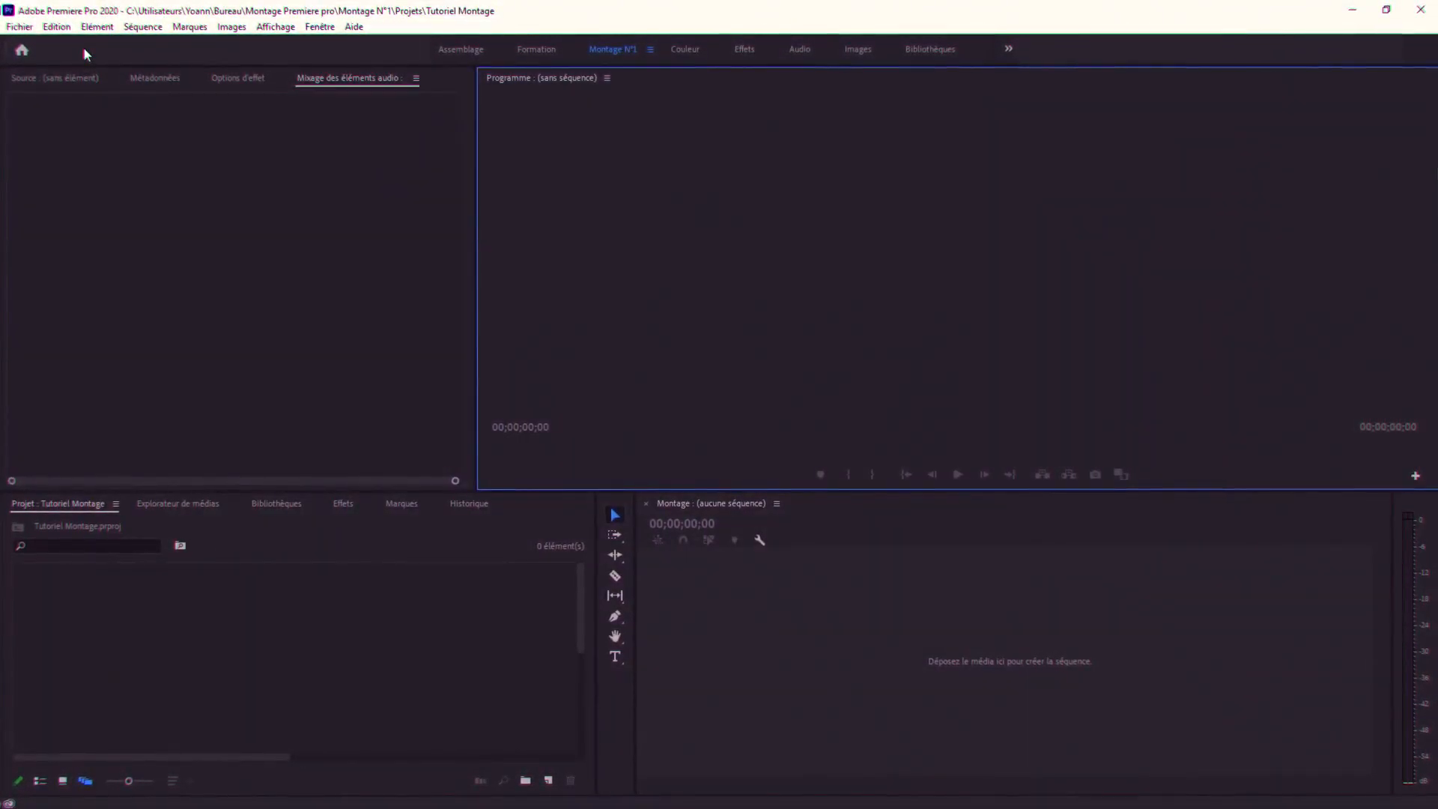
- Import the video Fond Animé - City from the Effects > Visuel folder into the project
left_click(18, 24)
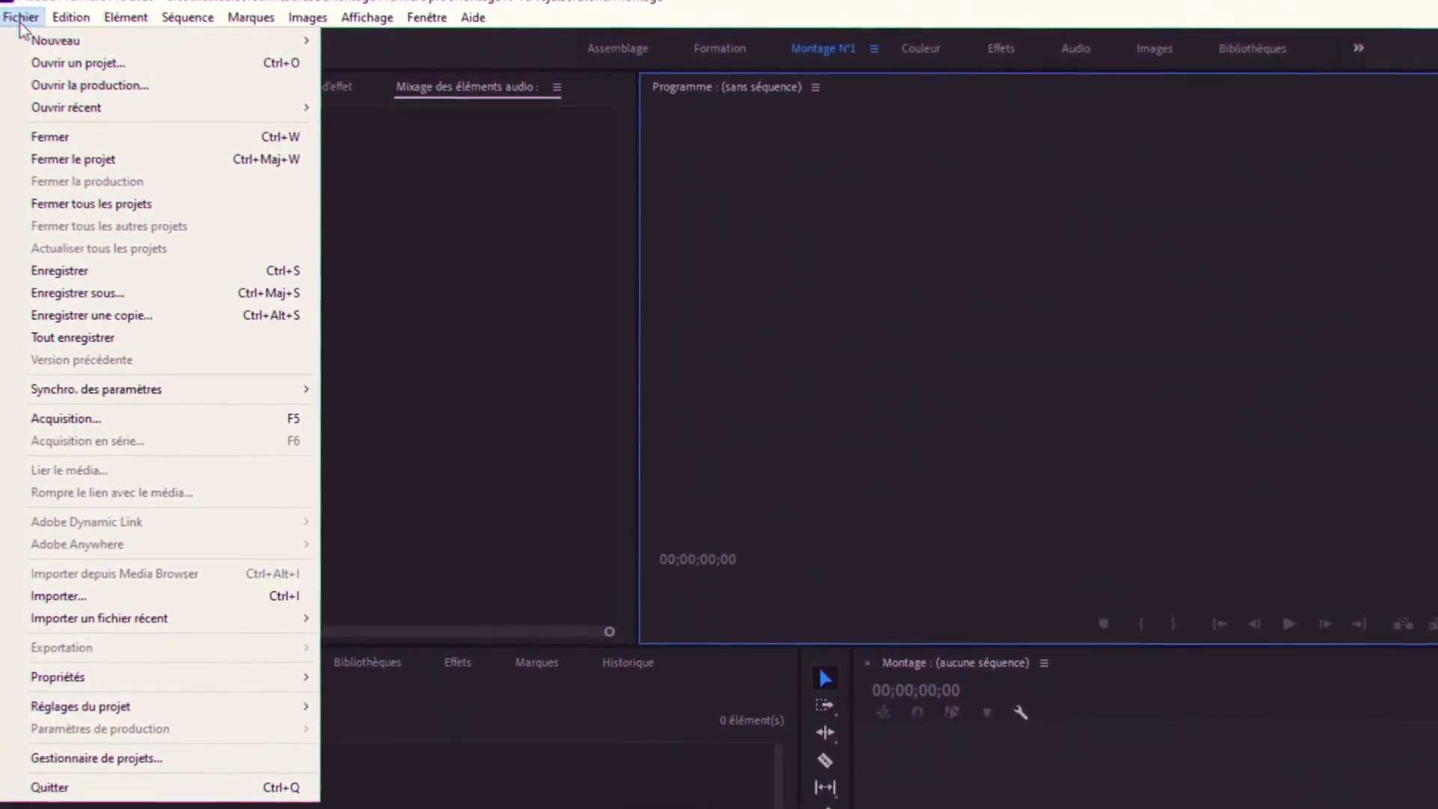
mouse_move(150, 453)
left_click(187, 469)
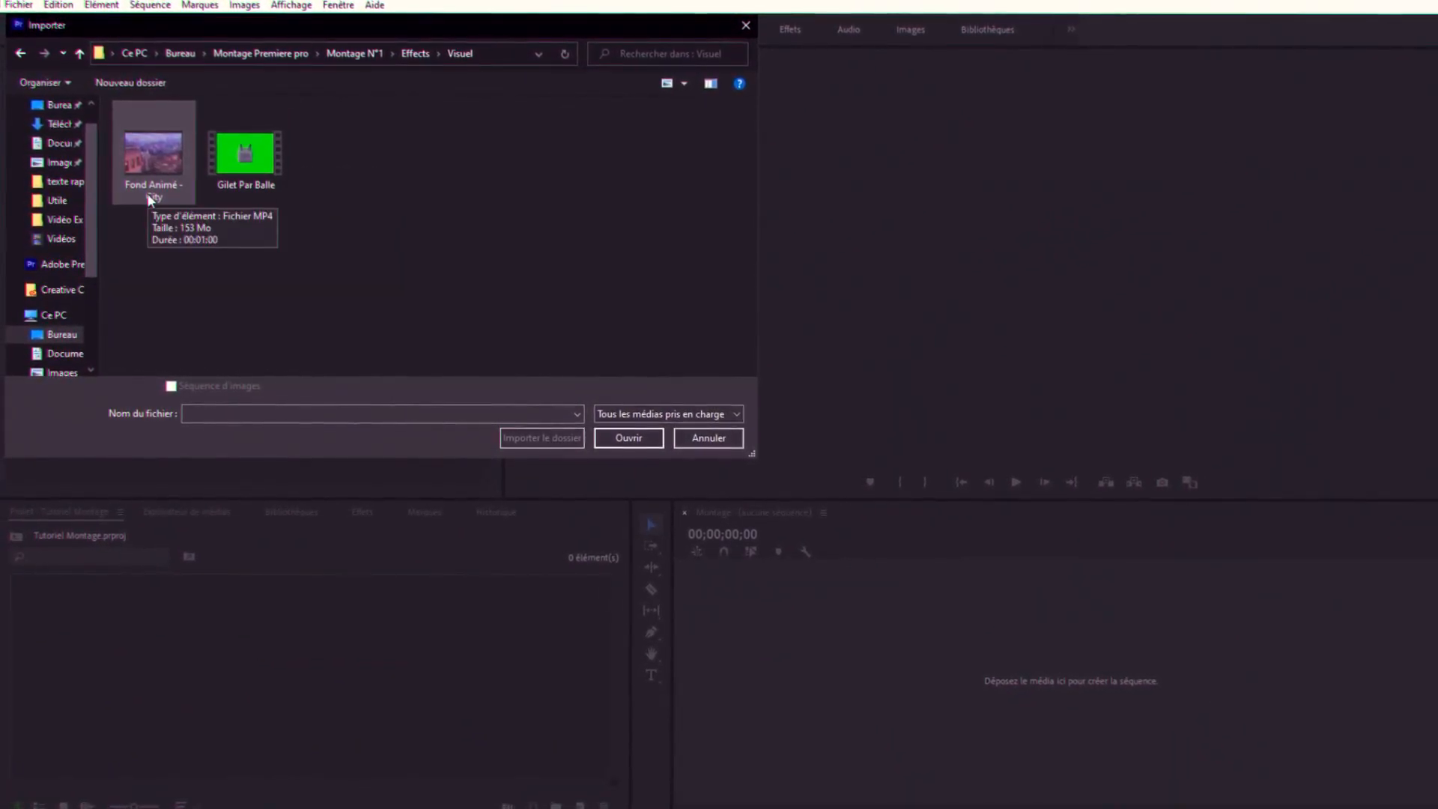
left_click(157, 143)
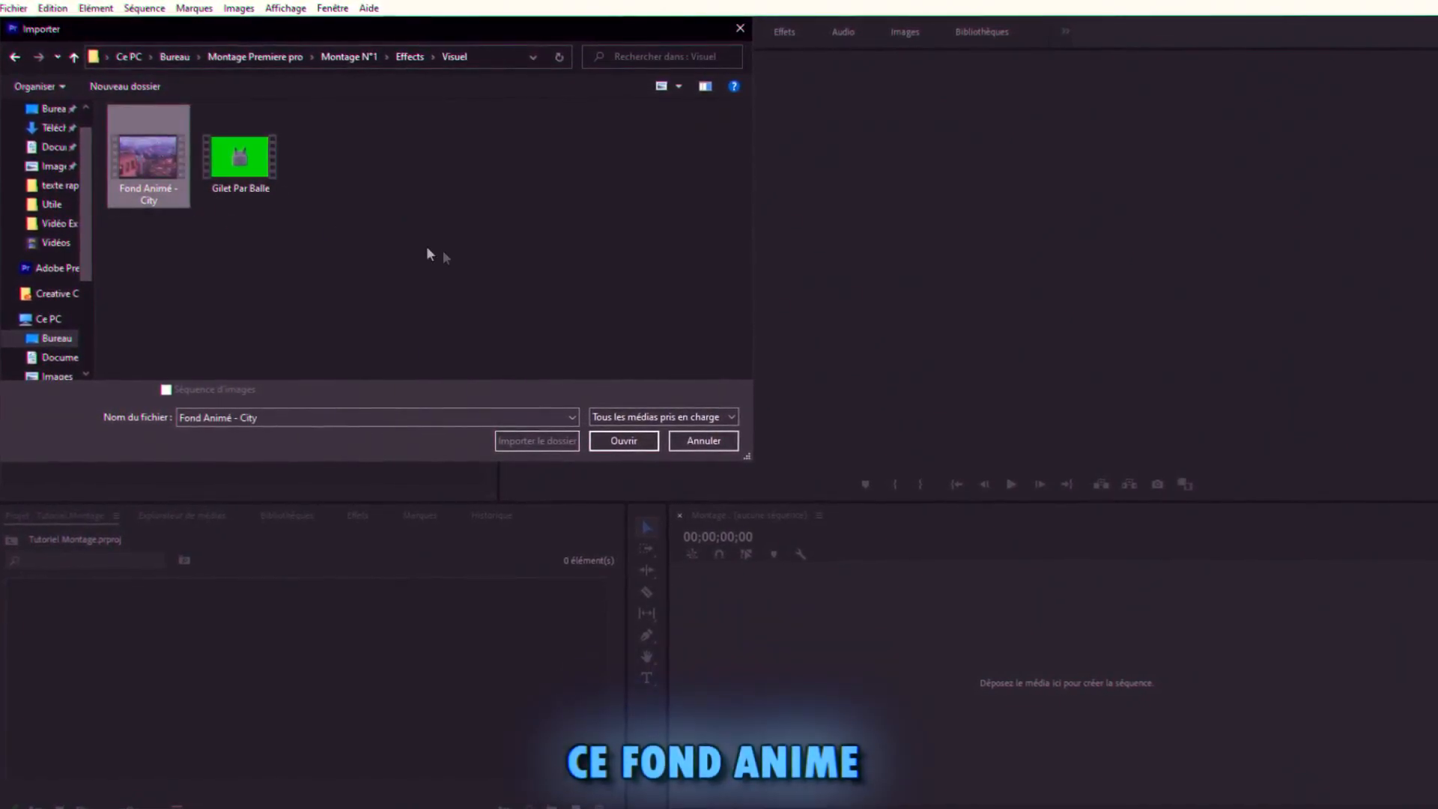
left_click(617, 440)
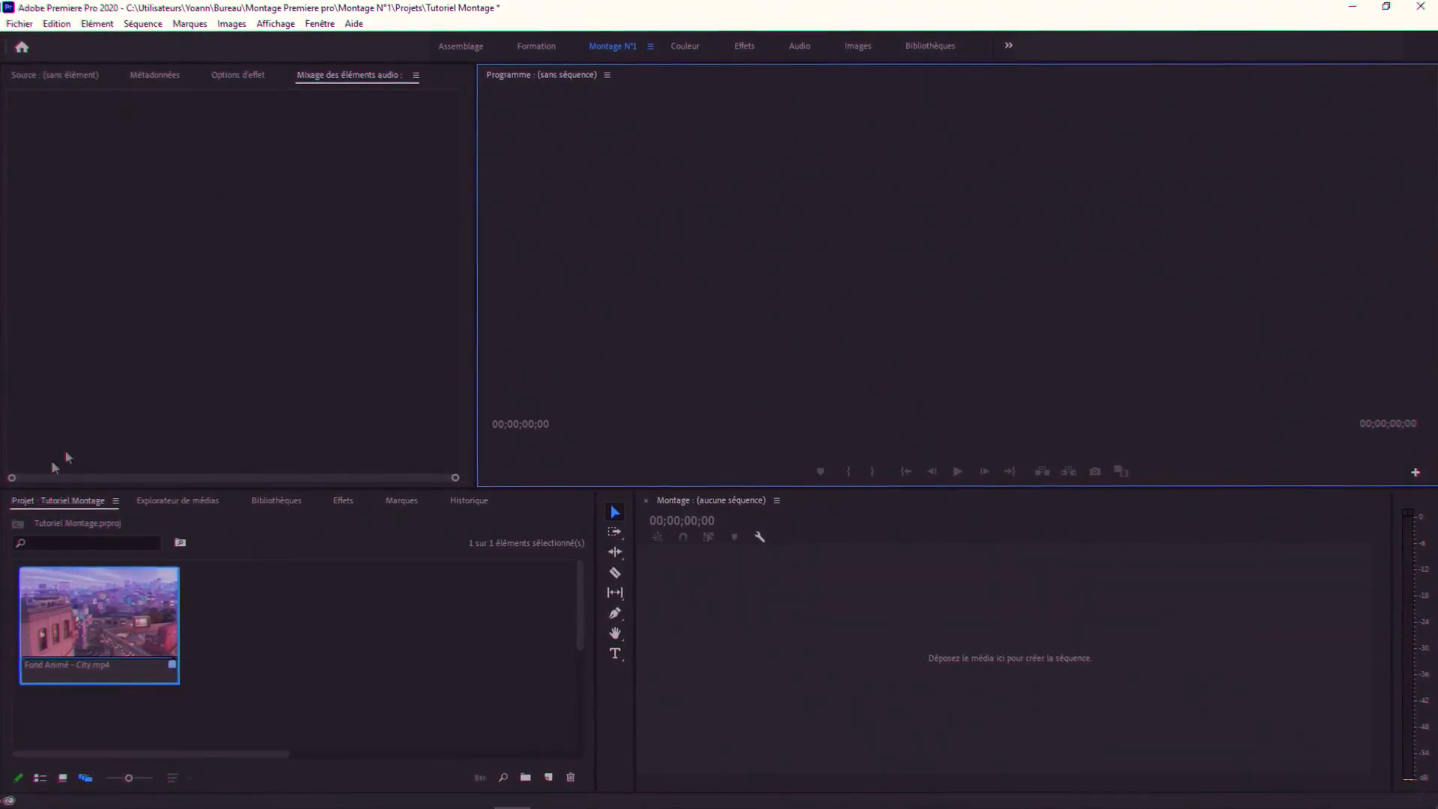
left_click(60, 577)
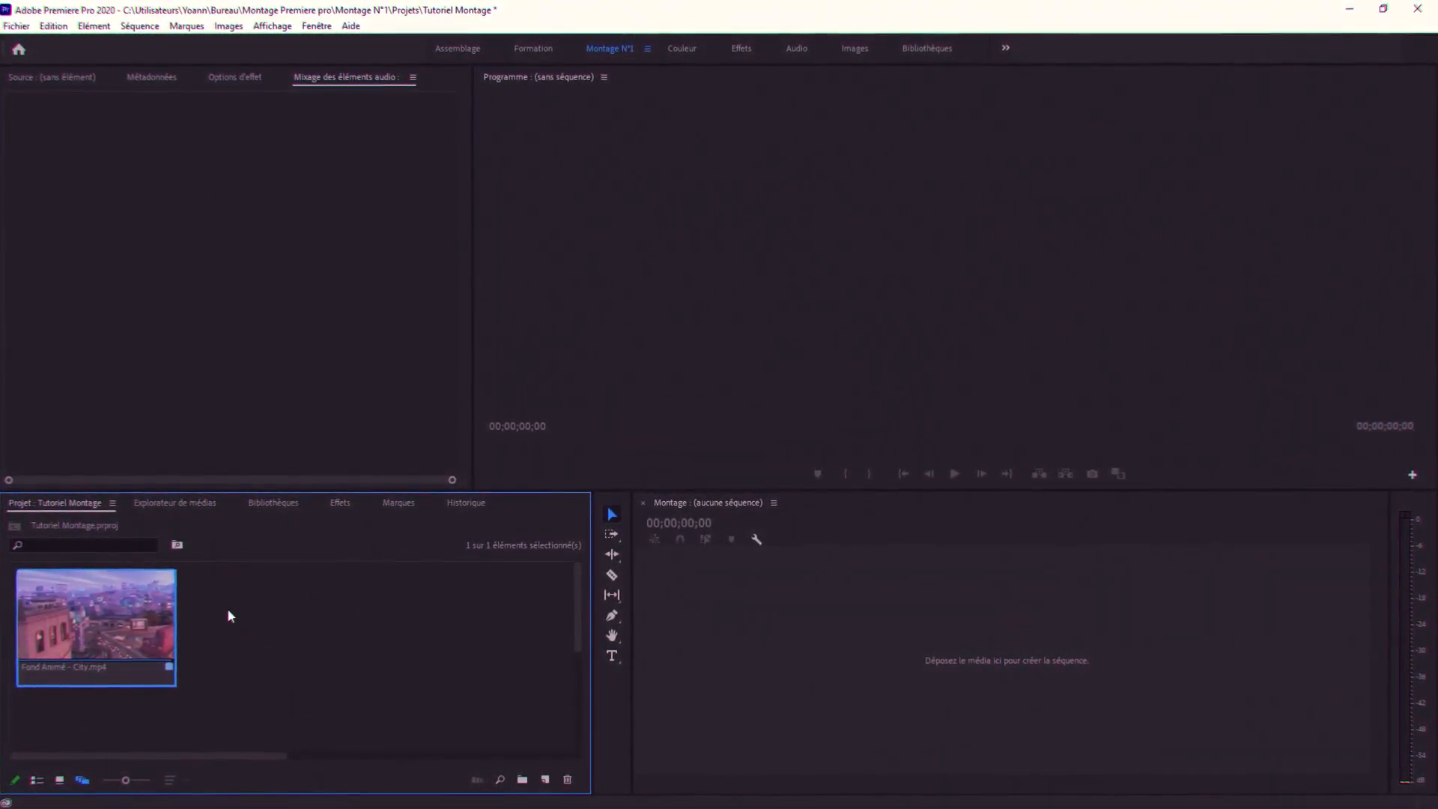
- Switch to File Explorer, open the Rush folder of Montage N°1, and bring Clip N°1 into the Premiere Pro project
mouse_move(471, 802)
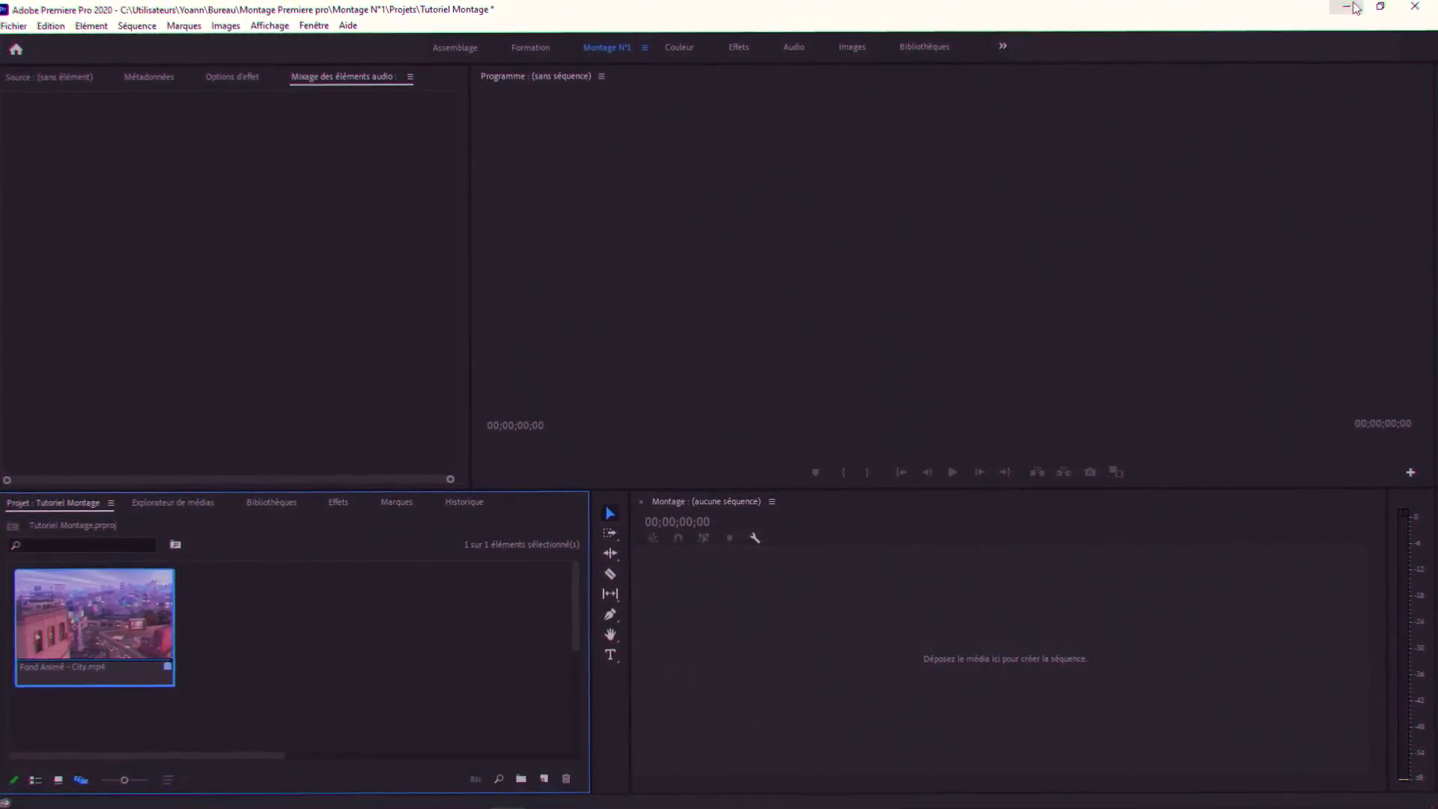
left_click(1353, 9)
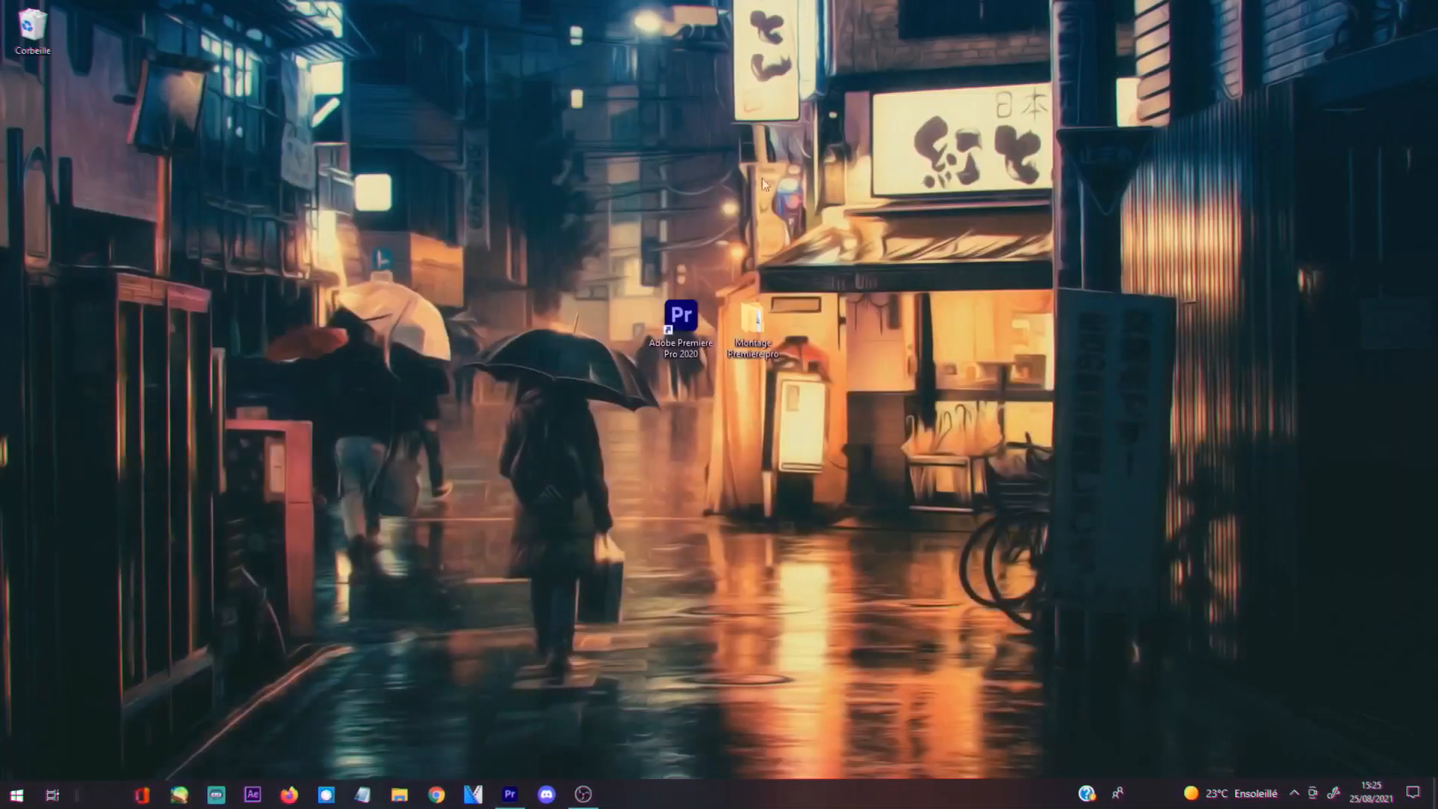
double_click(759, 316)
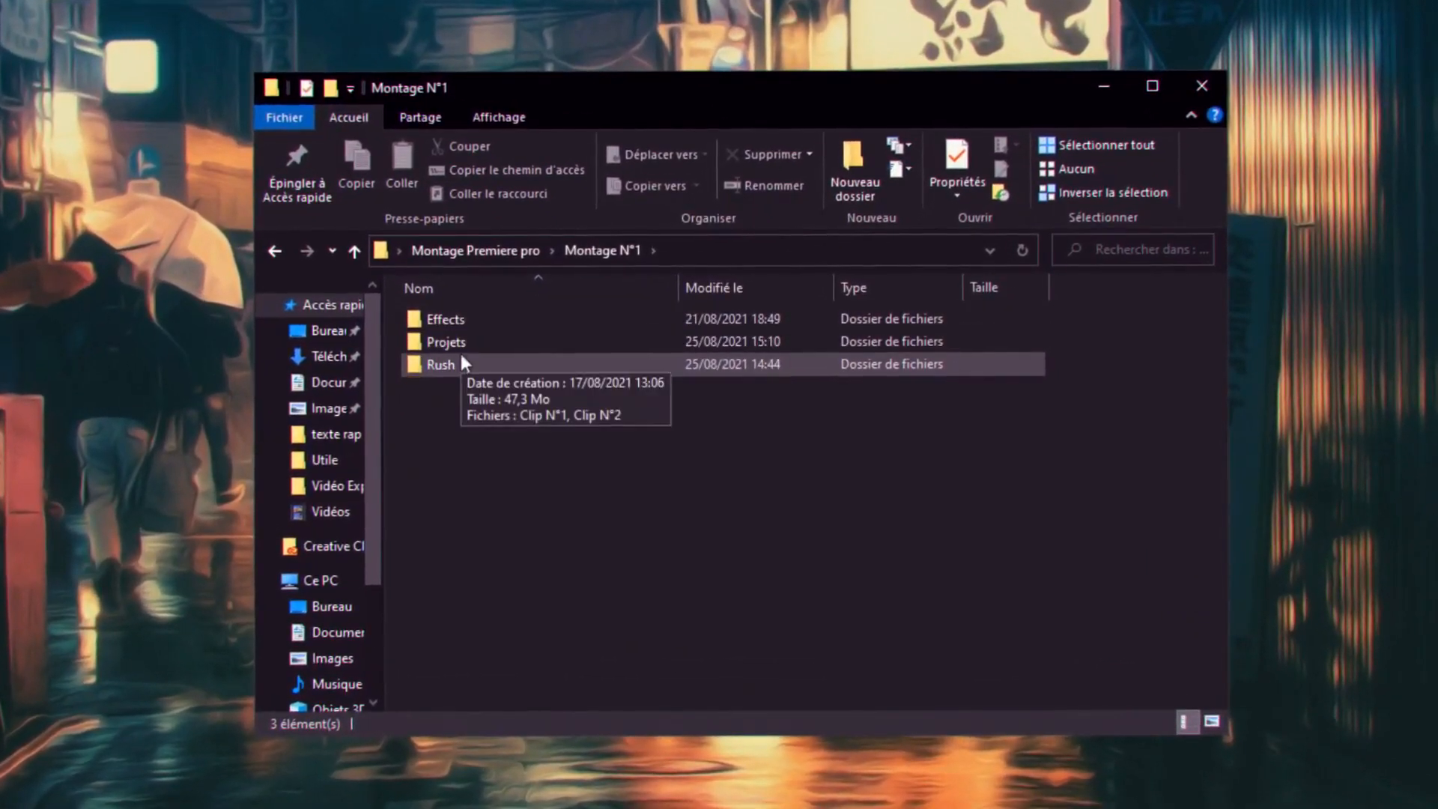
double_click(453, 361)
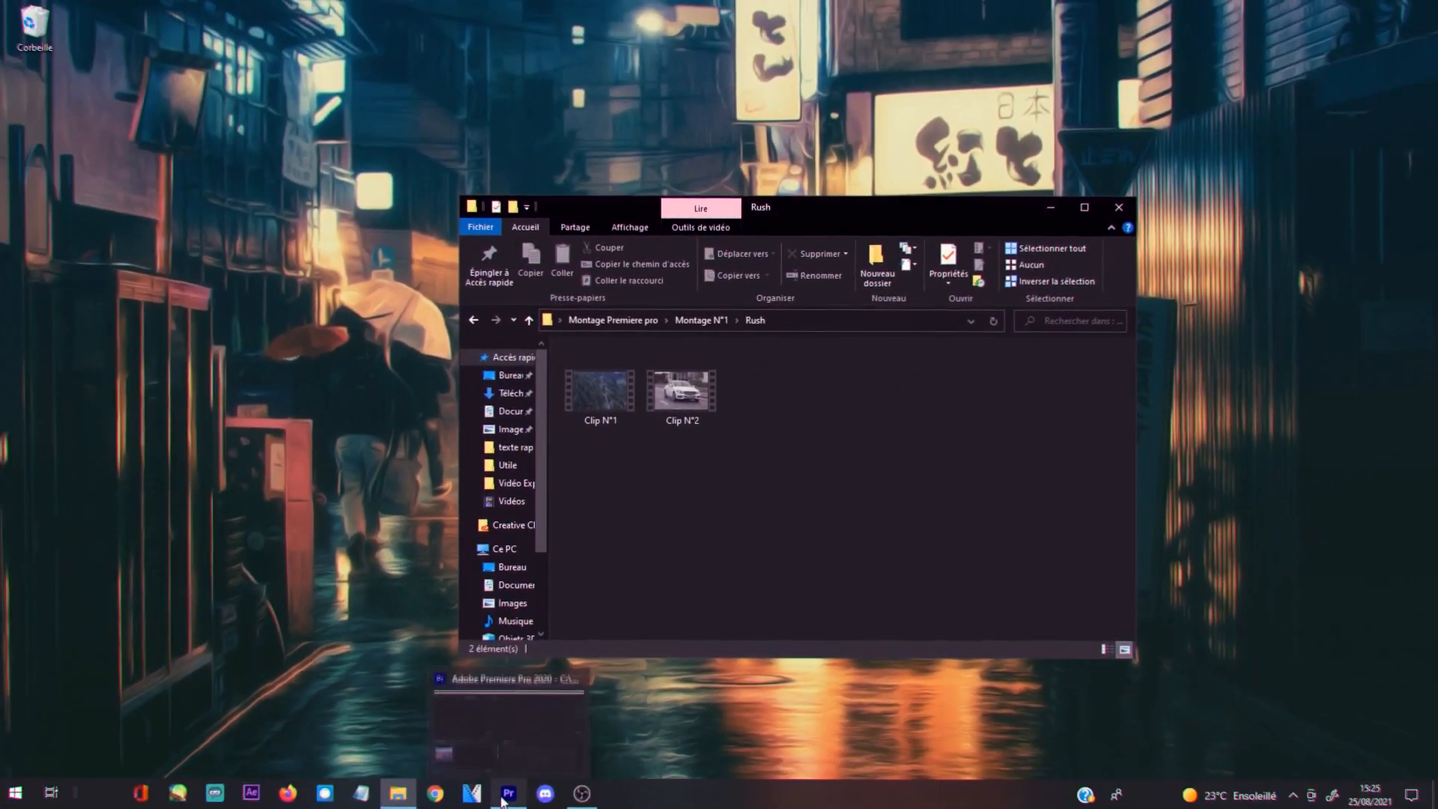
left_click(502, 796)
left_click(398, 794)
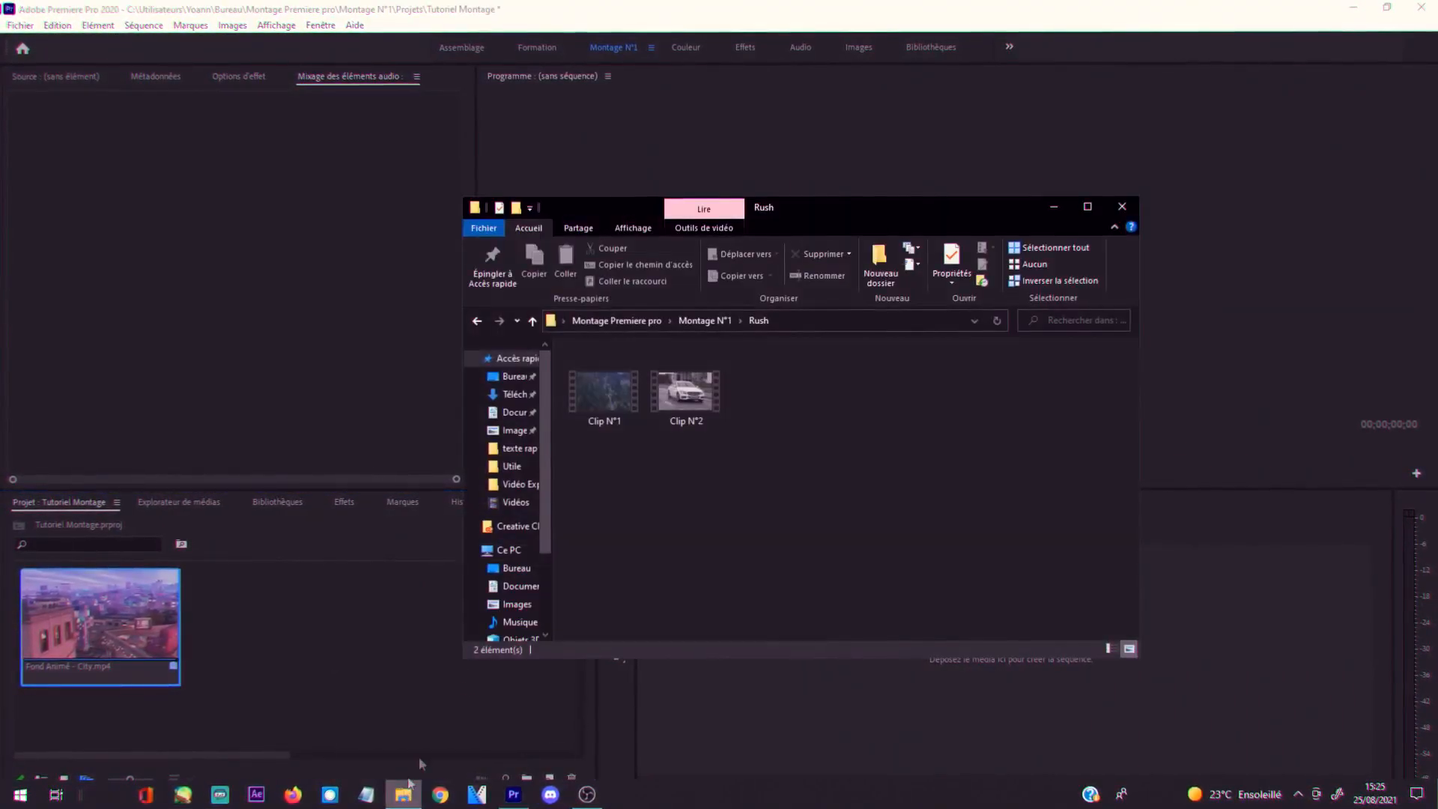
left_click_drag(607, 375, 295, 681)
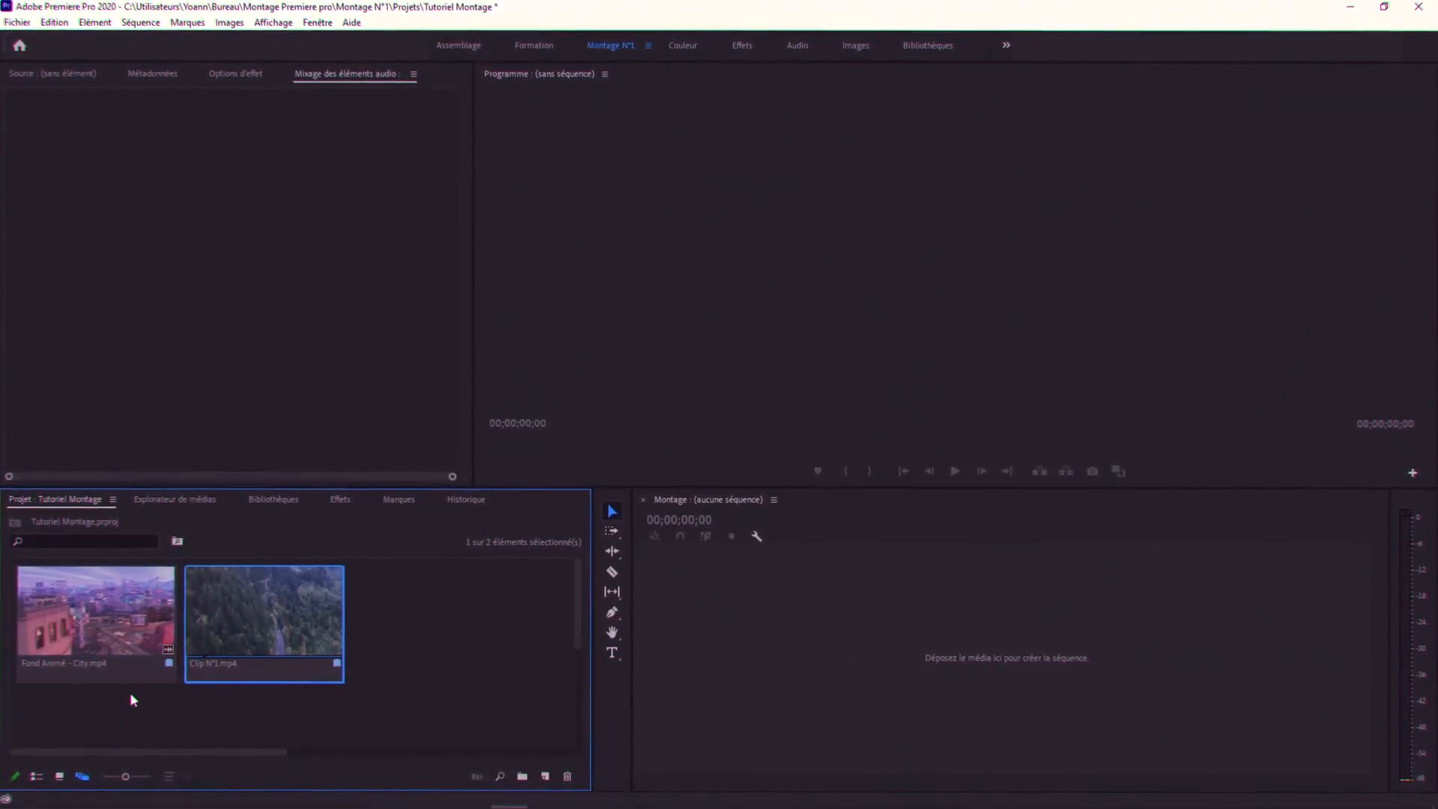
- Try the icon, freeform and list views for the project media, and leave it in icon view
left_click(58, 780)
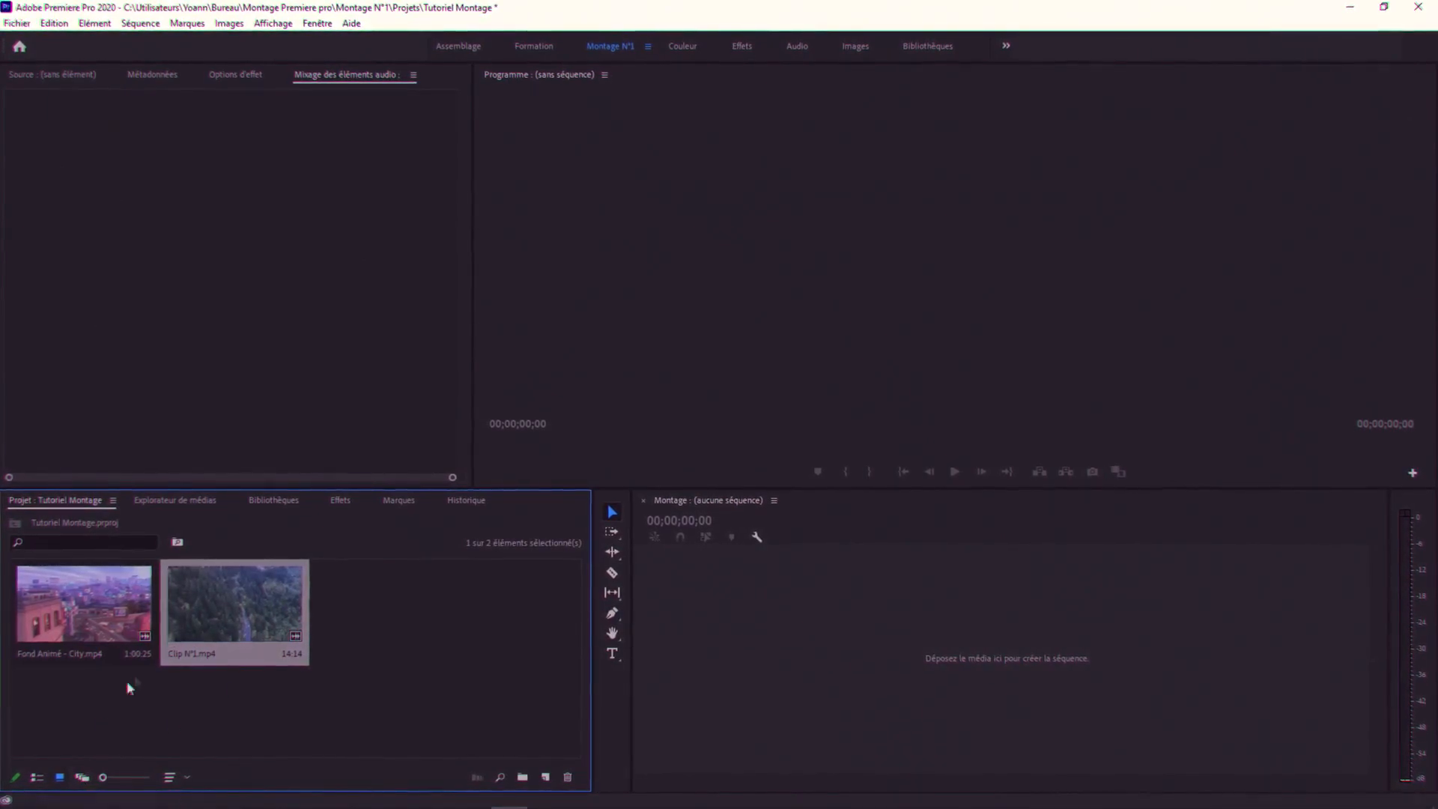
left_click(83, 778)
left_click(39, 779)
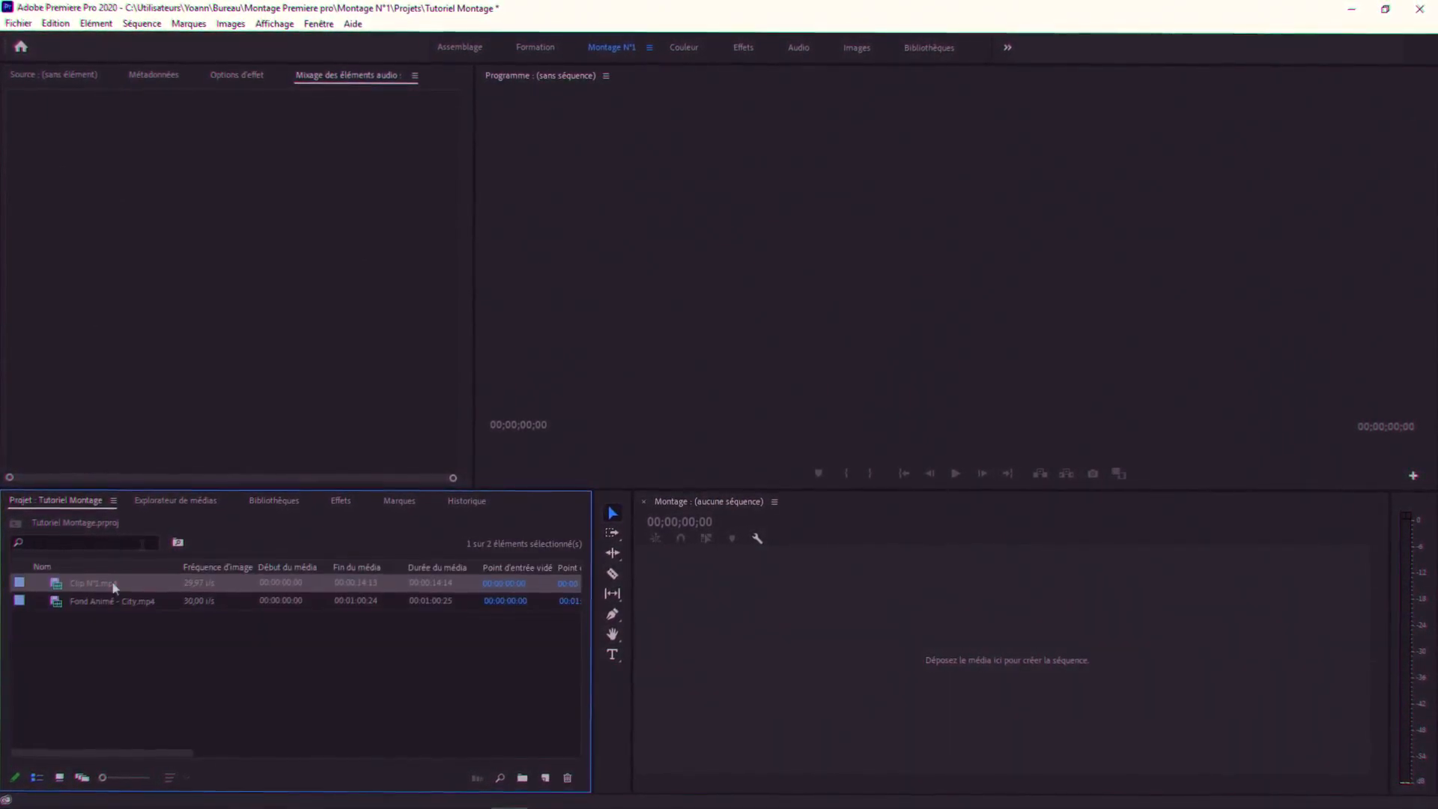
mouse_move(187, 650)
left_mouse_down()
mouse_move(388, 579)
mouse_move(183, 654)
left_mouse_up()
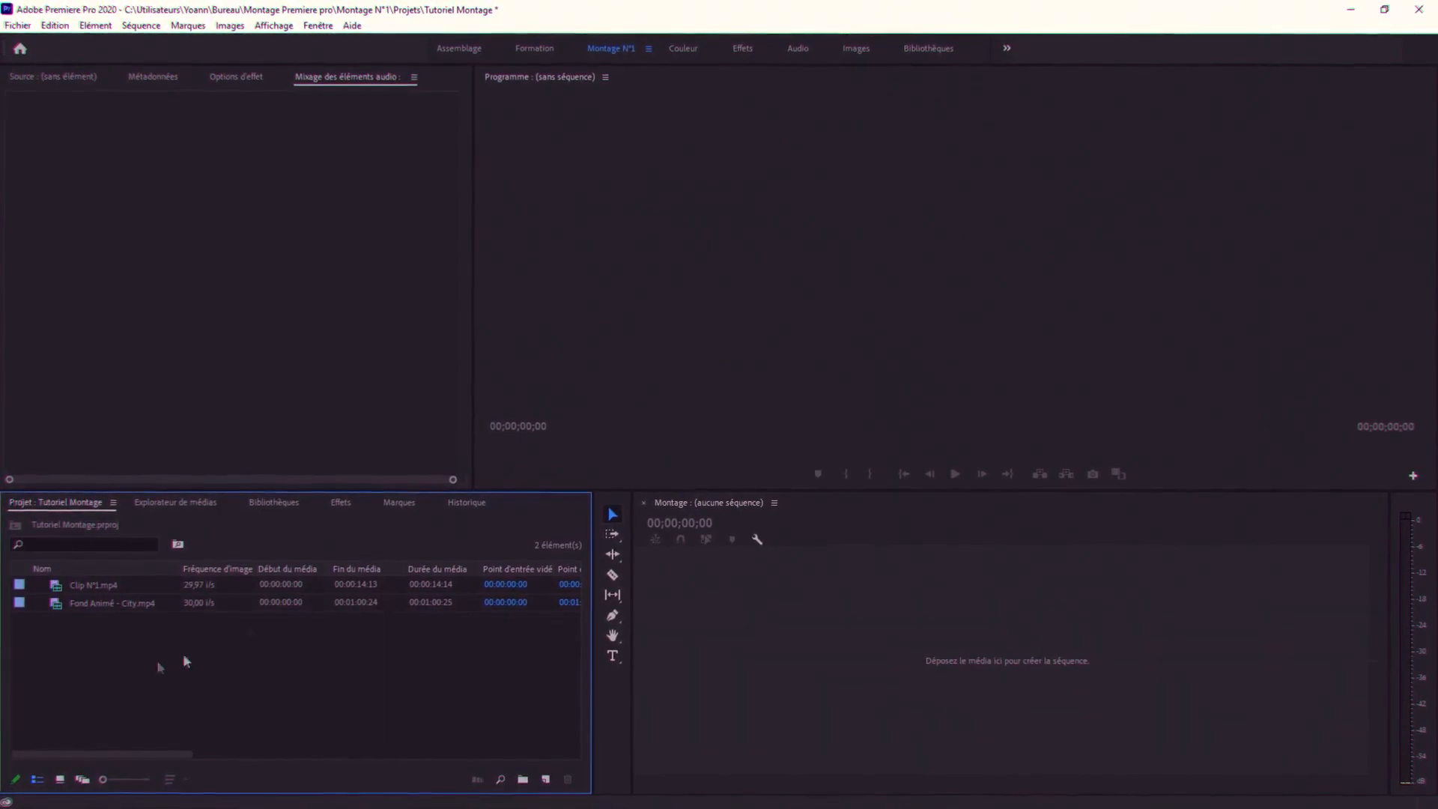
left_click(58, 778)
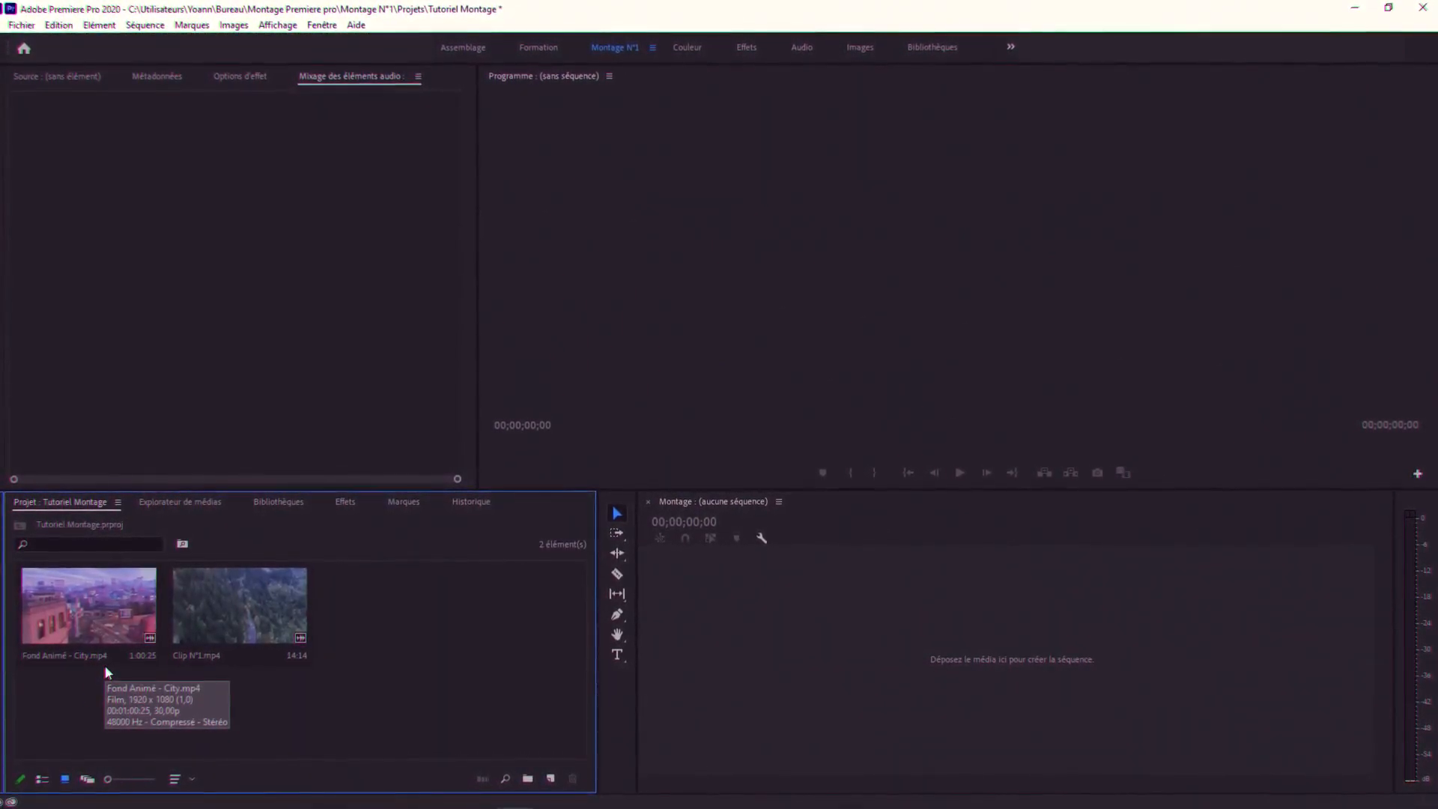
- Narrow the project panel beside the tools and create a sequence by placing Clip N°1.mp4 in the empty timeline
left_click_drag(599, 700, 500, 674)
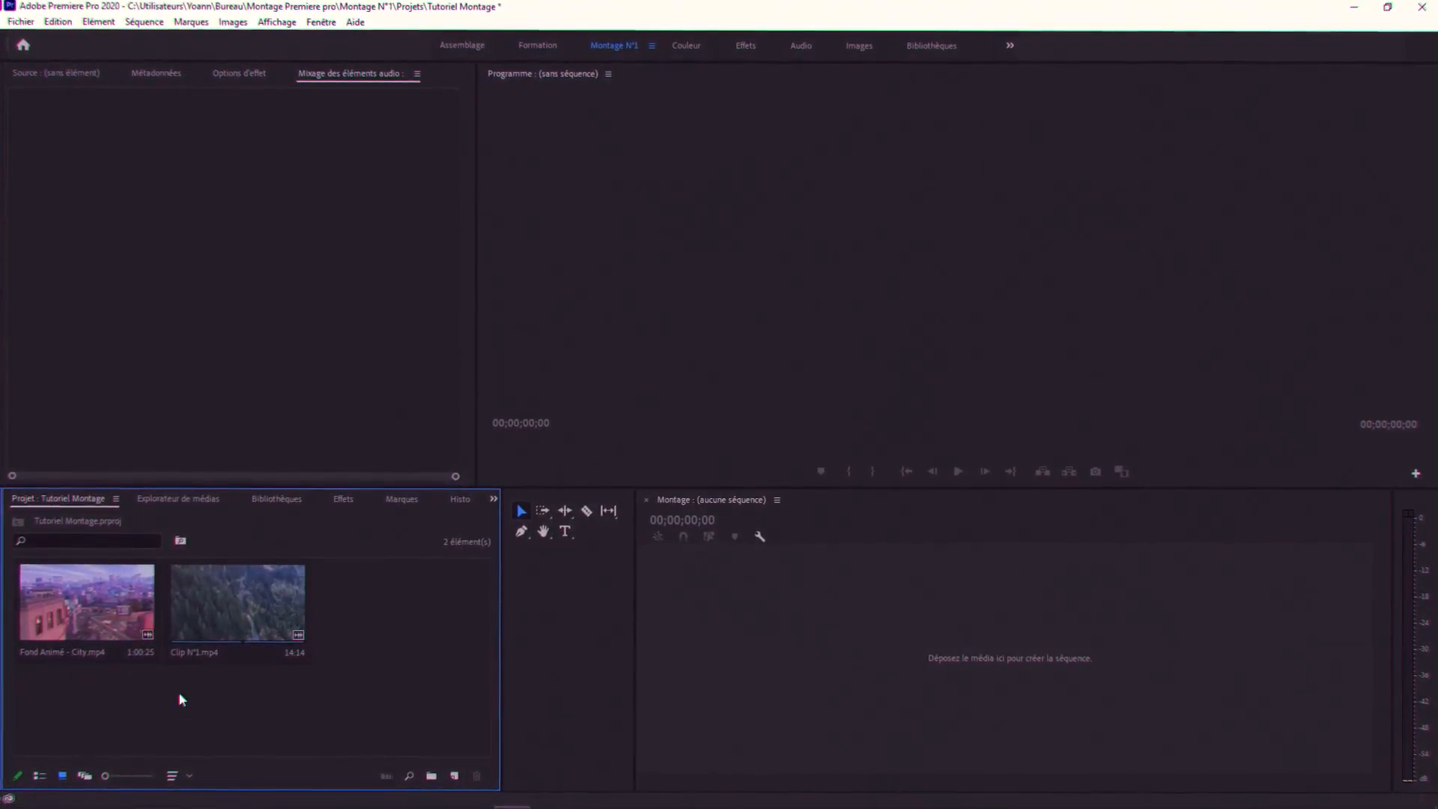
left_click(816, 644)
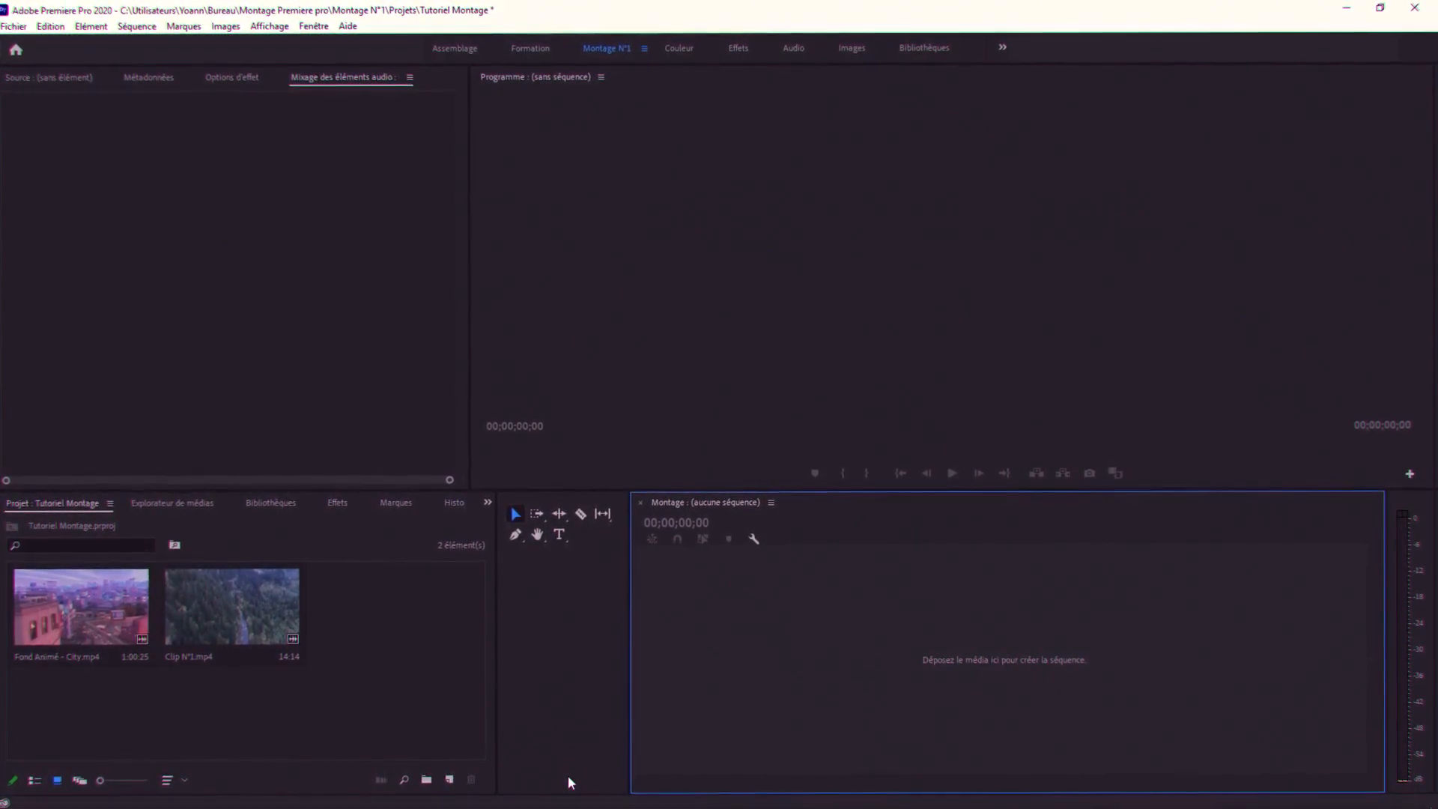
left_click(233, 614)
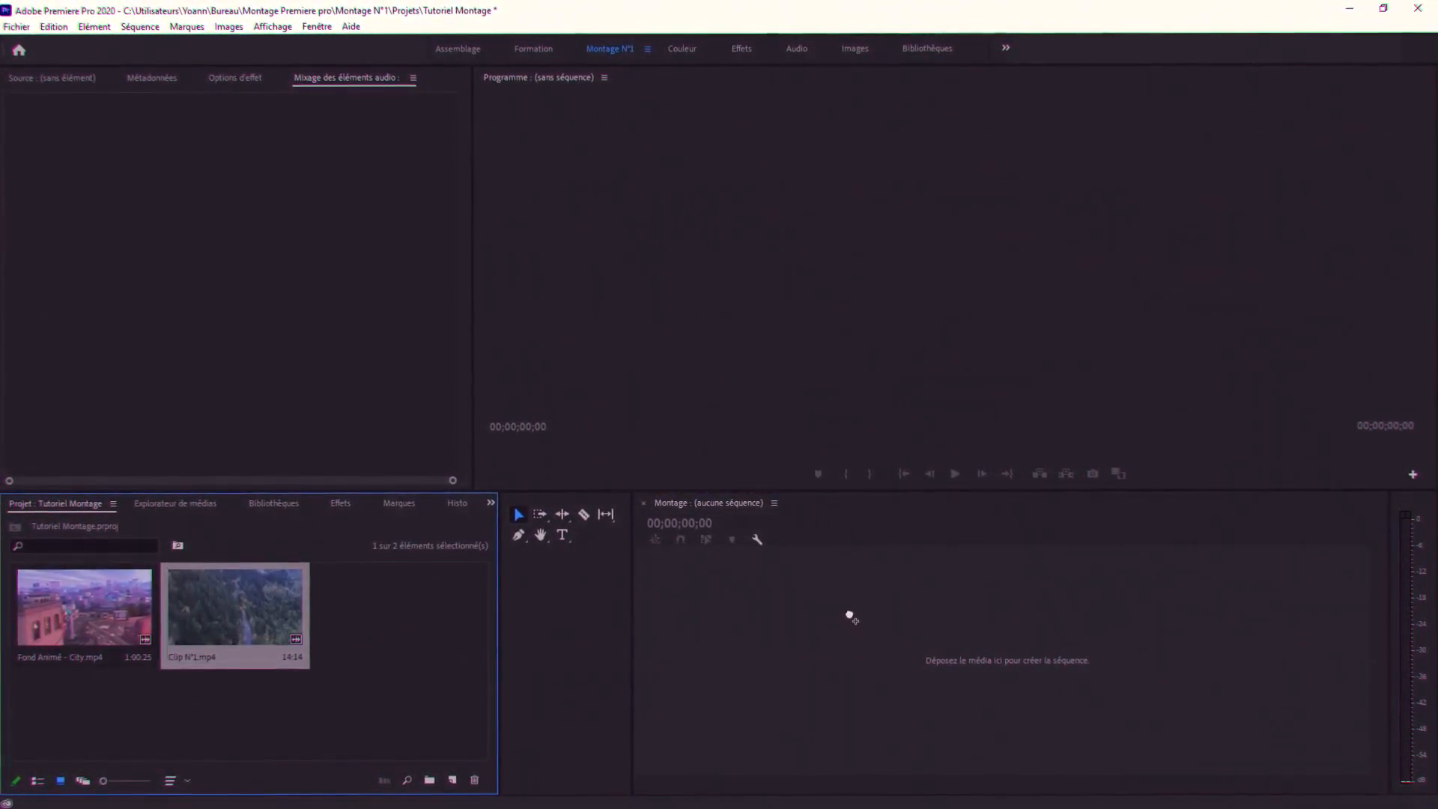
left_click_drag(852, 616, 828, 620)
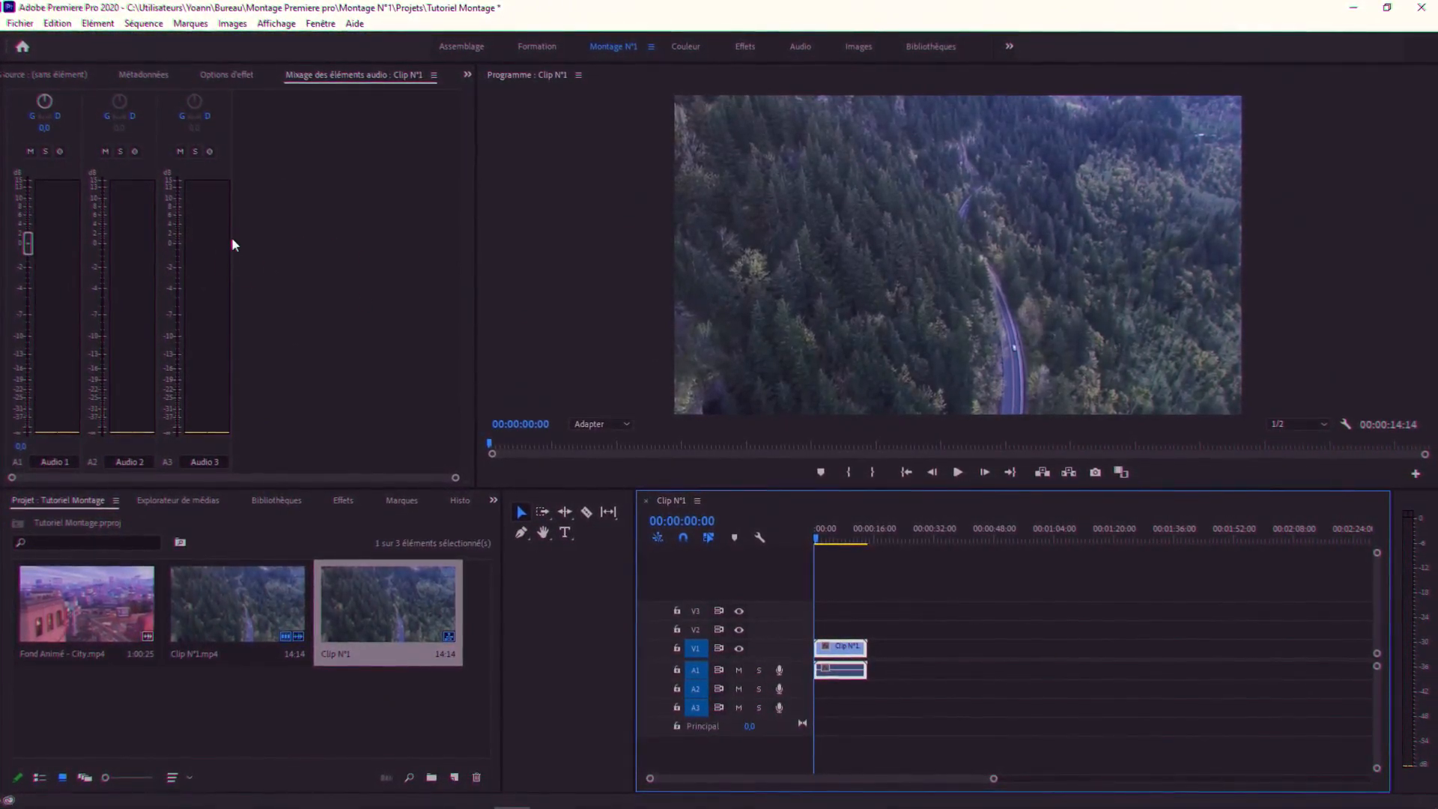
- Try lower and higher levels on the Audio 1 fader of Clip N°1, and reset its volume to 0 dB
left_click_drag(27, 244, 7, 378)
left_click_drag(25, 324, 40, 200)
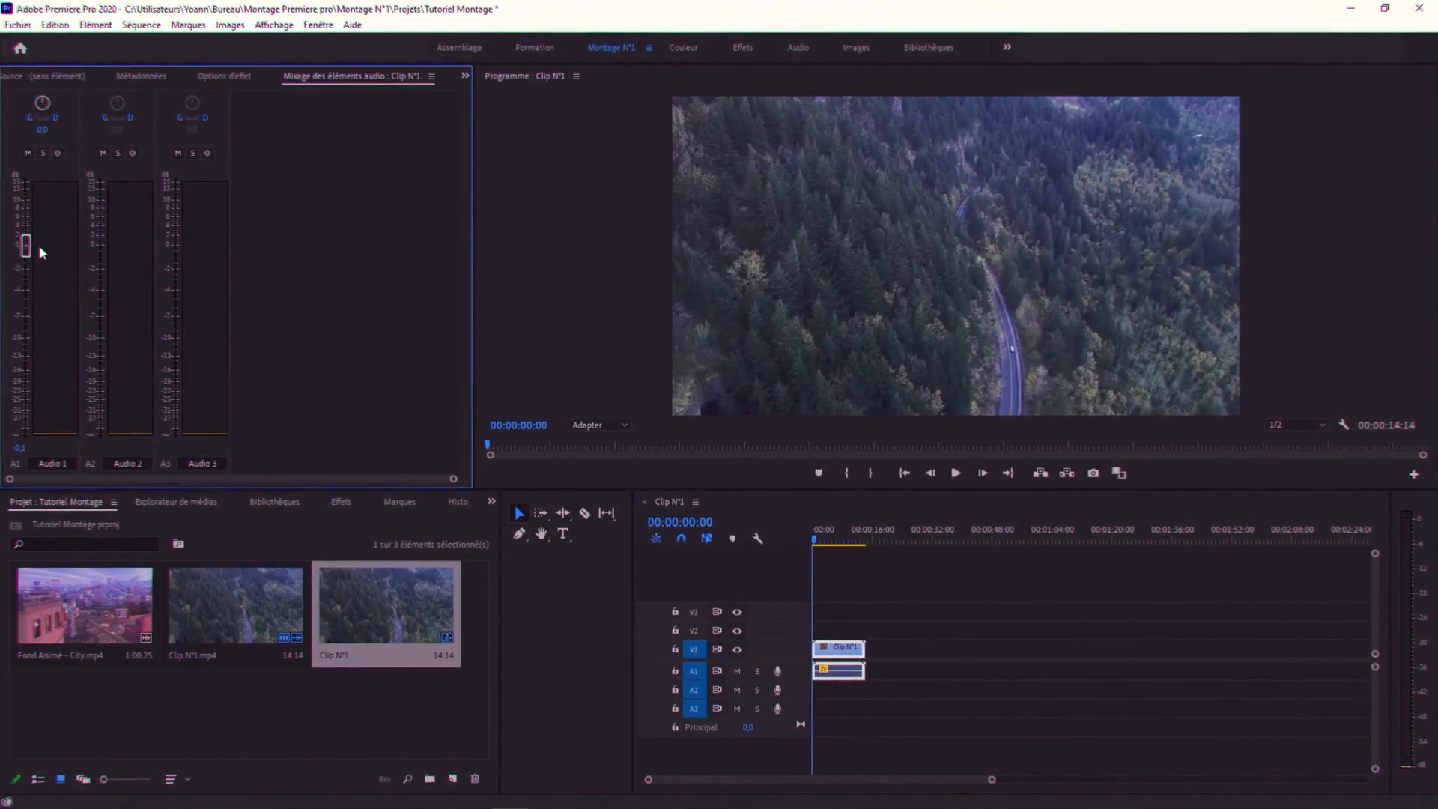
left_click(20, 448)
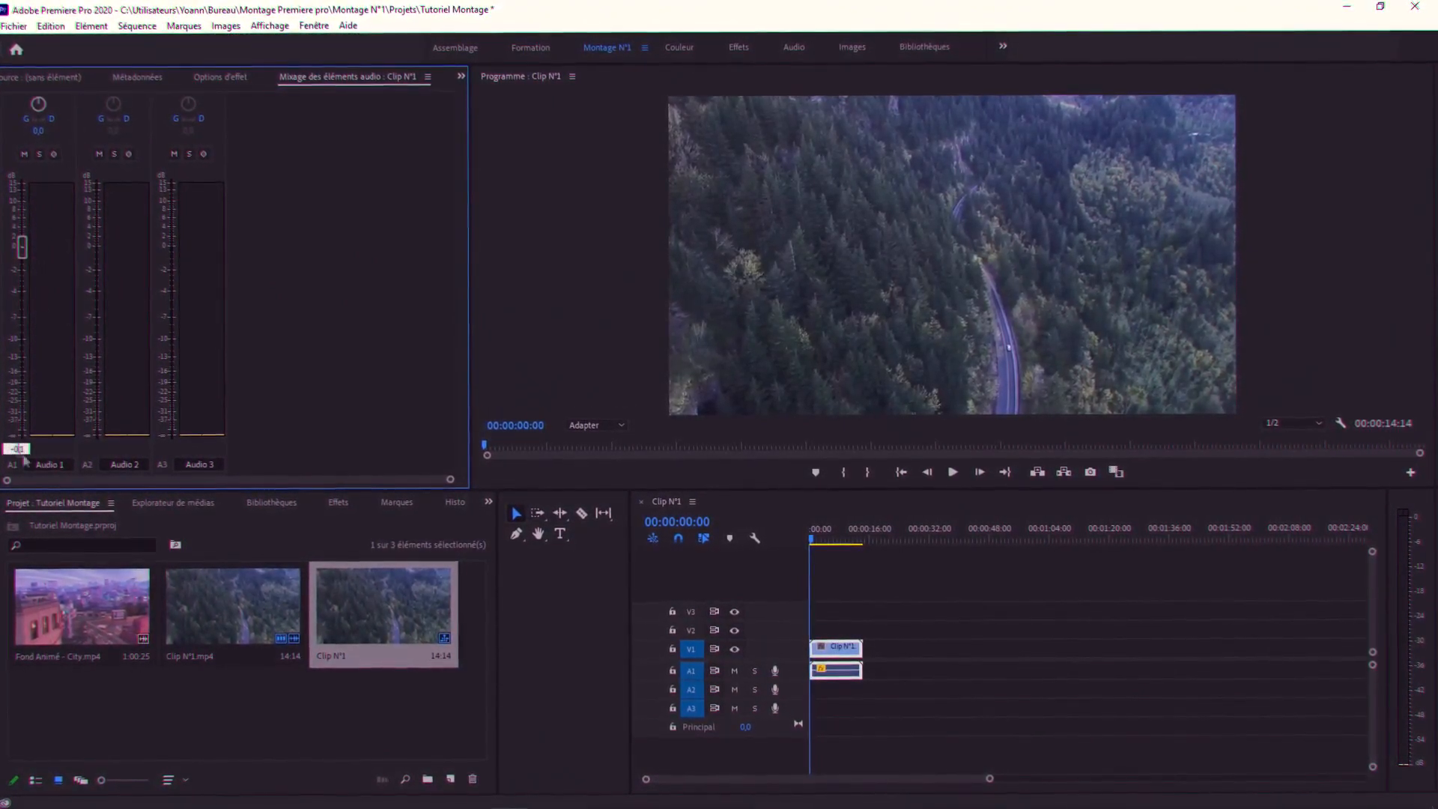
type("0")
key("Return")
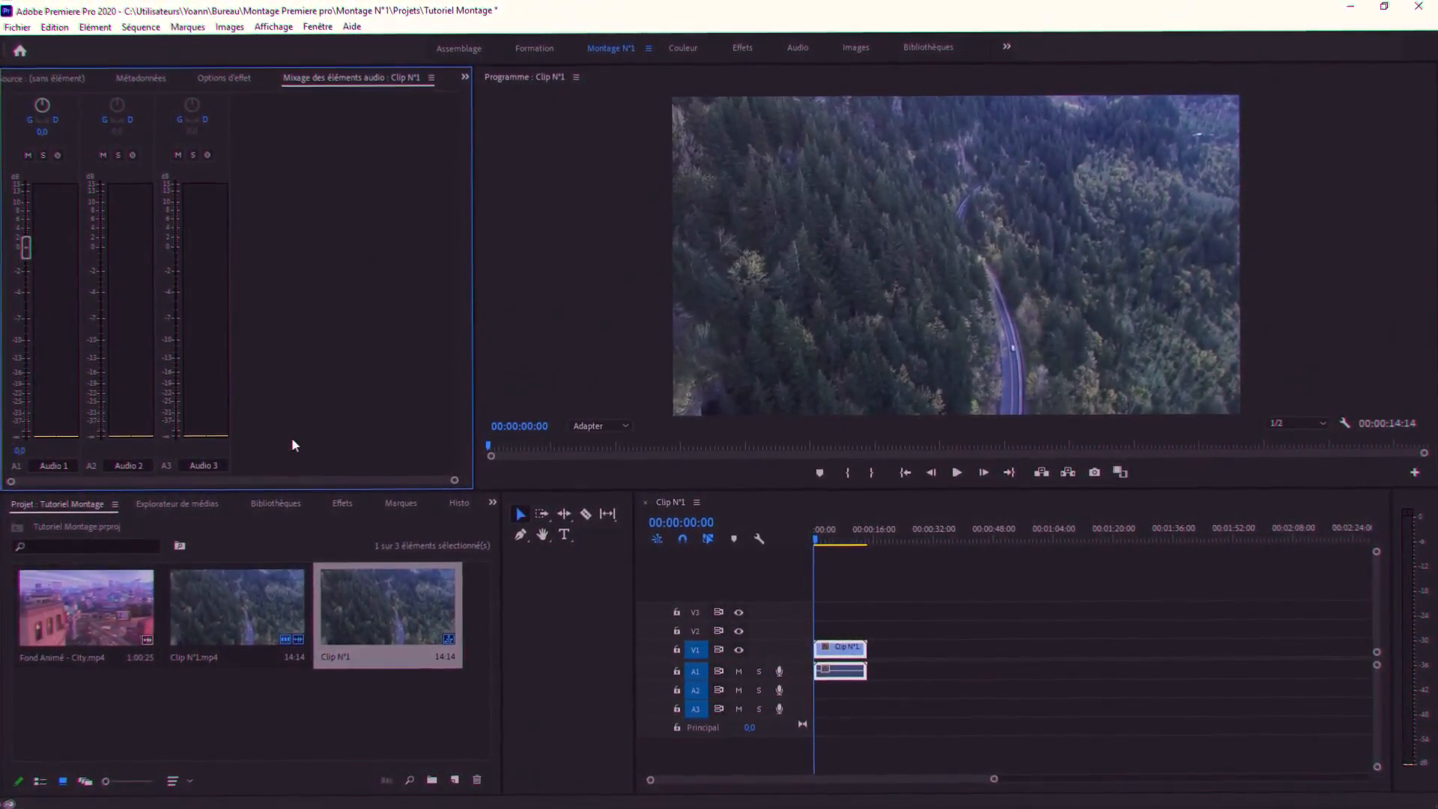
- Mark Fond Animé - City.mp4 from 00:00:20:13 to 00:00:35:21 in the source monitor and place that excerpt on V1, spaced after Clip N°1
left_click(23, 80)
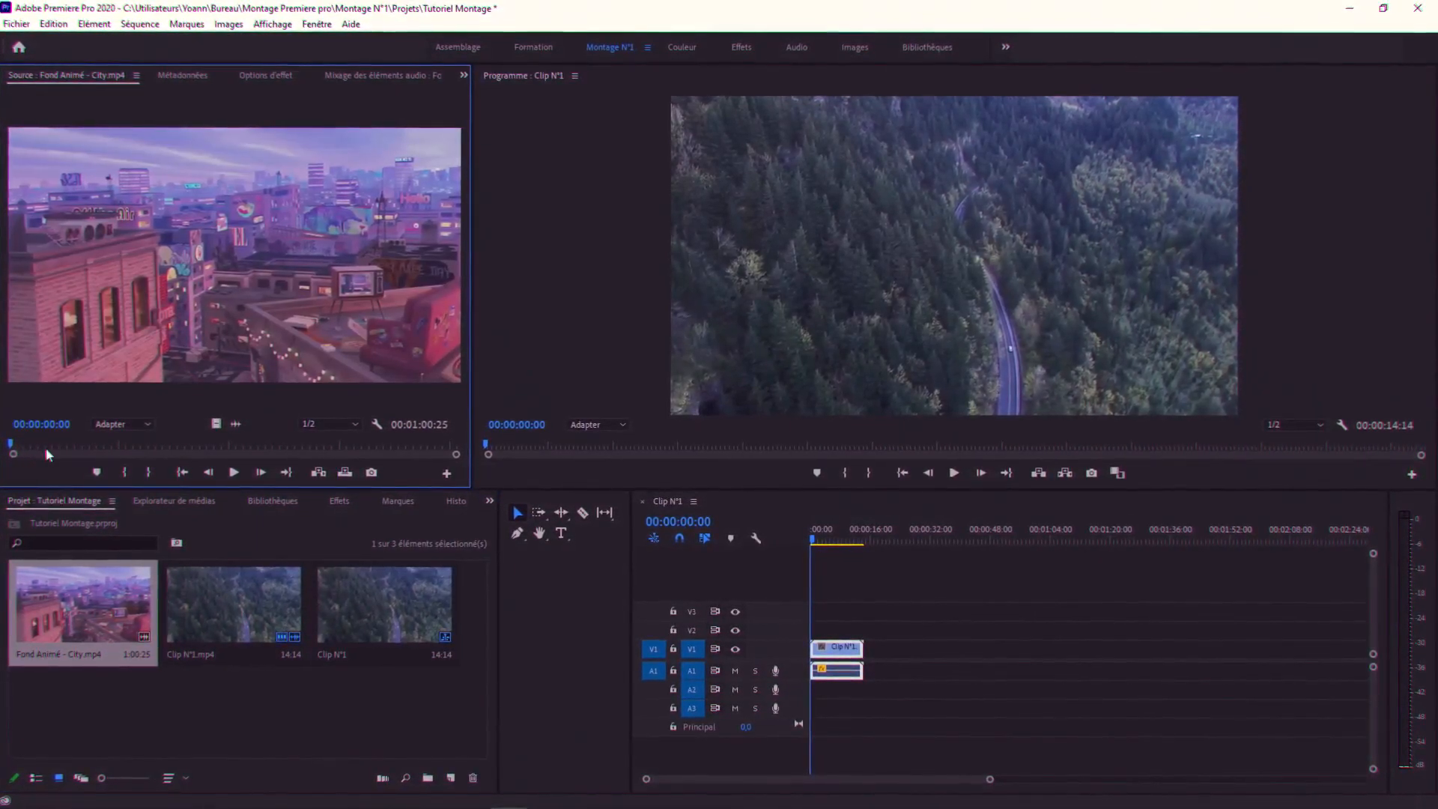
left_click_drag(12, 444, 164, 439)
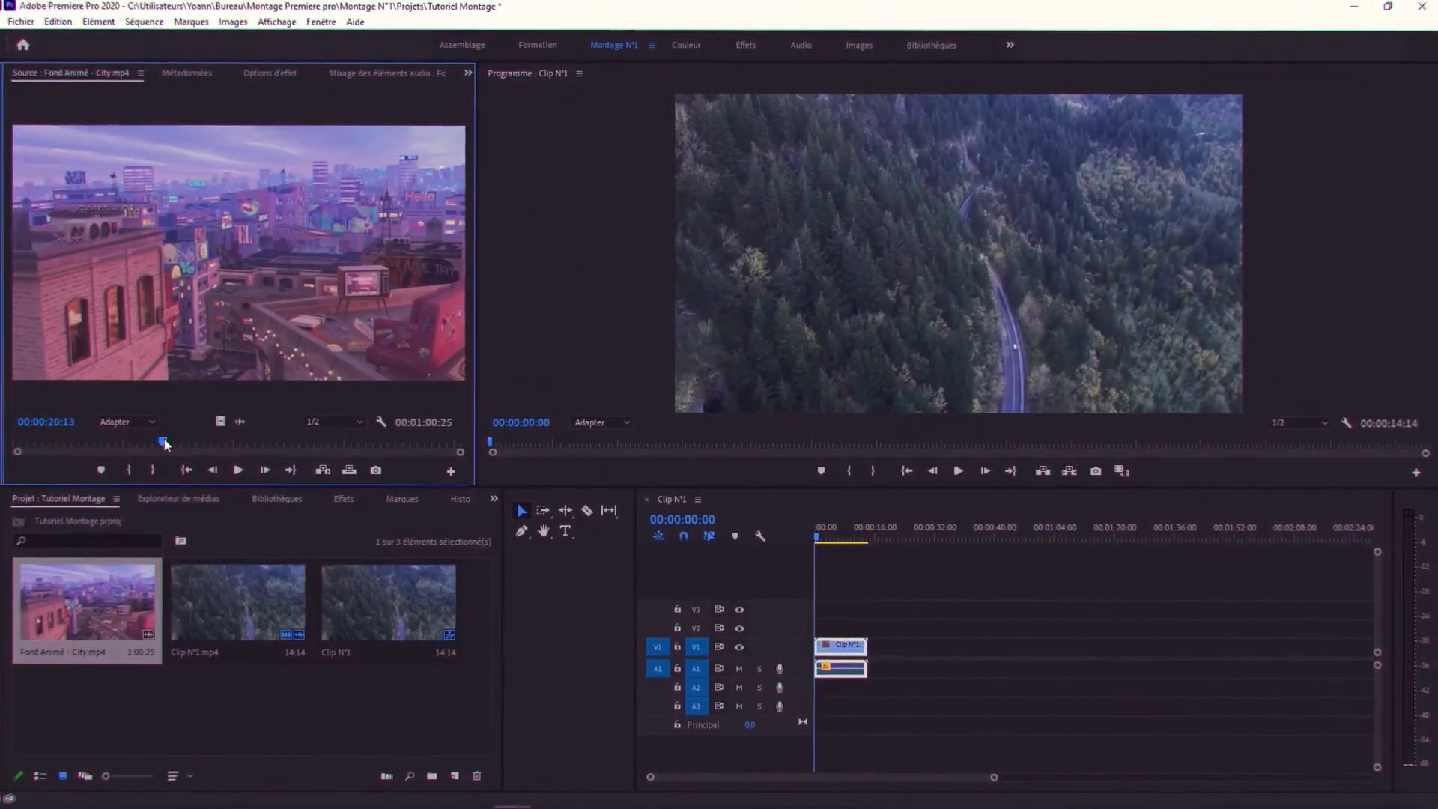
left_click(126, 478)
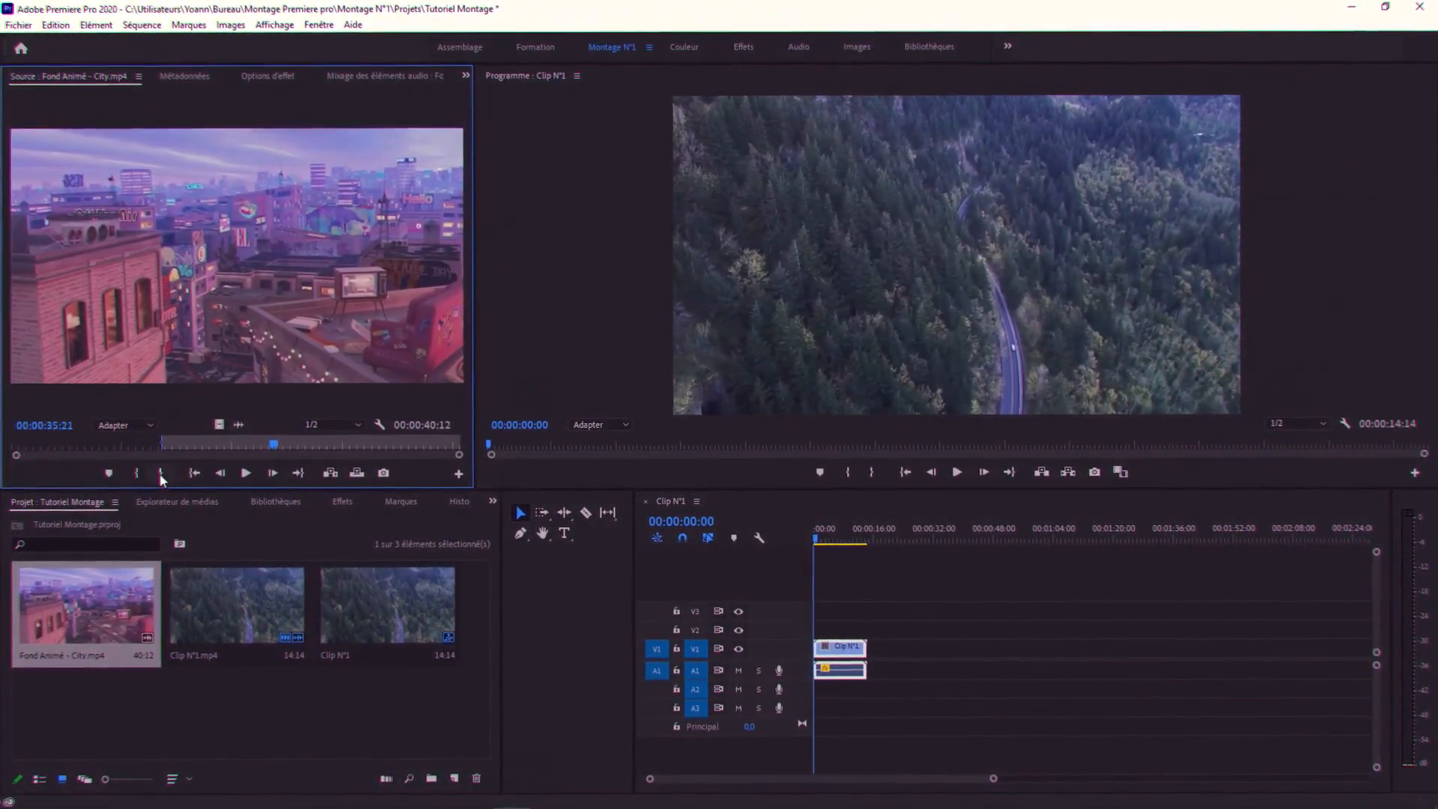
left_click(160, 474)
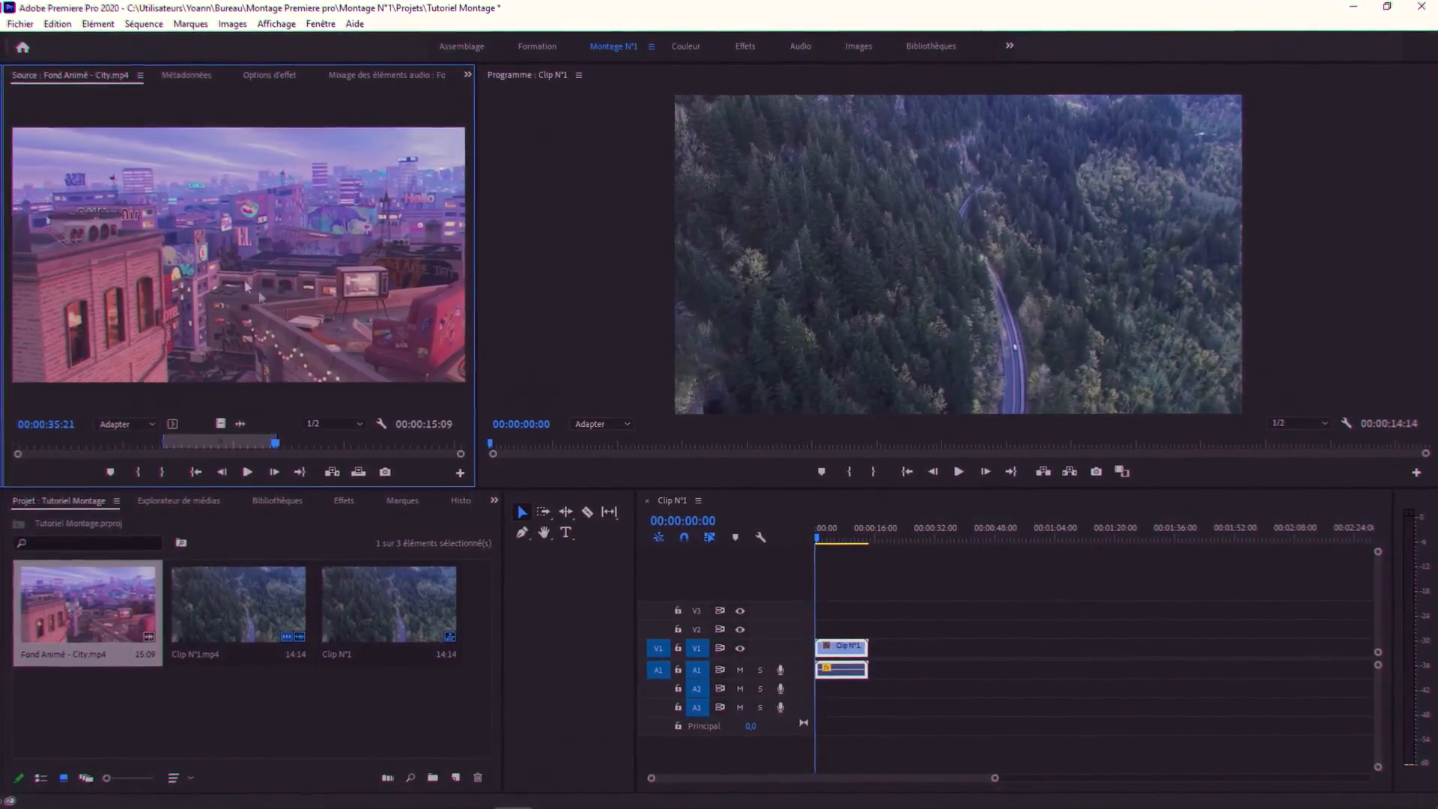
left_click_drag(215, 261, 948, 649)
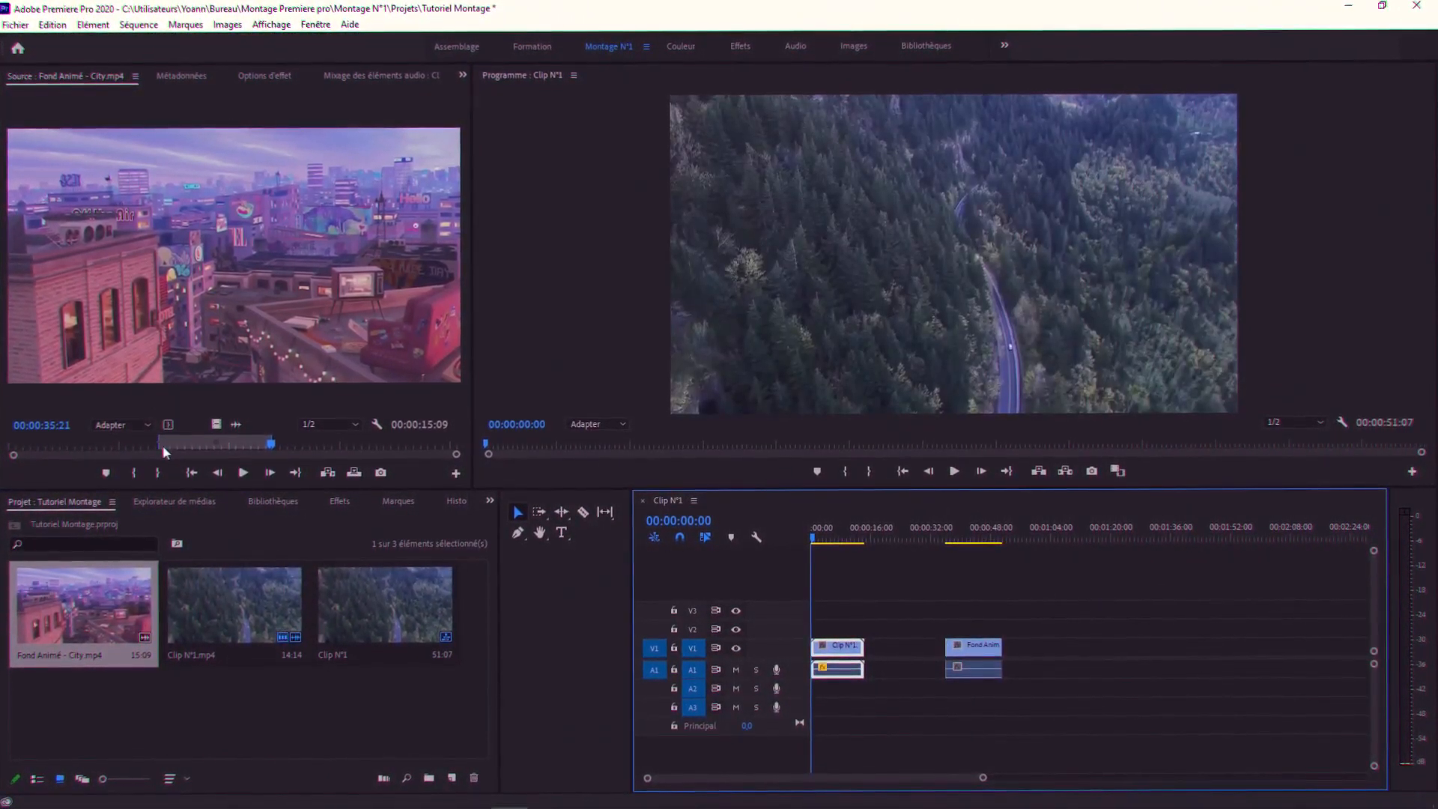
- Extend the source clip's in and out points to its full length, and try trimming both points inward again
left_click(25, 596)
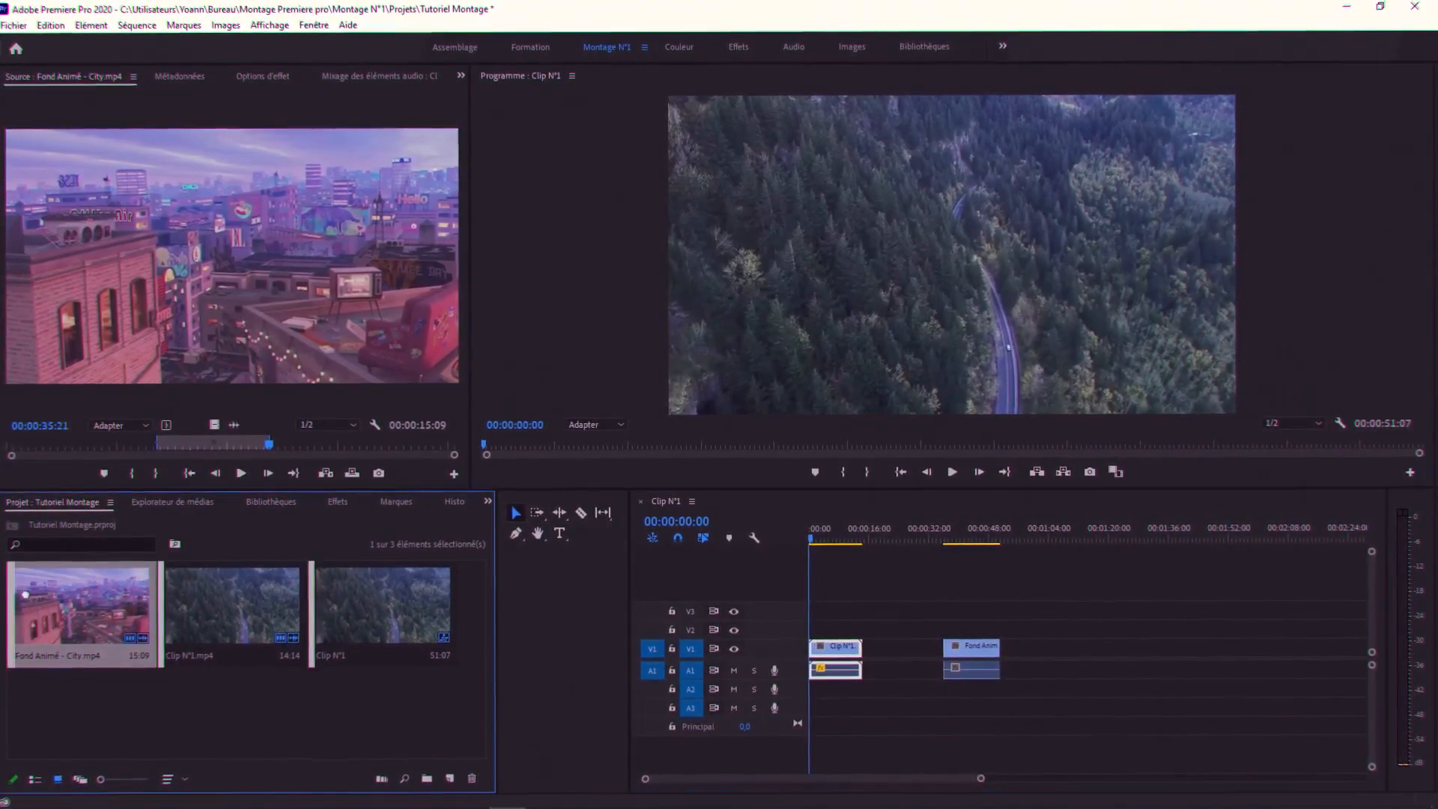
left_click_drag(157, 443, 3, 443)
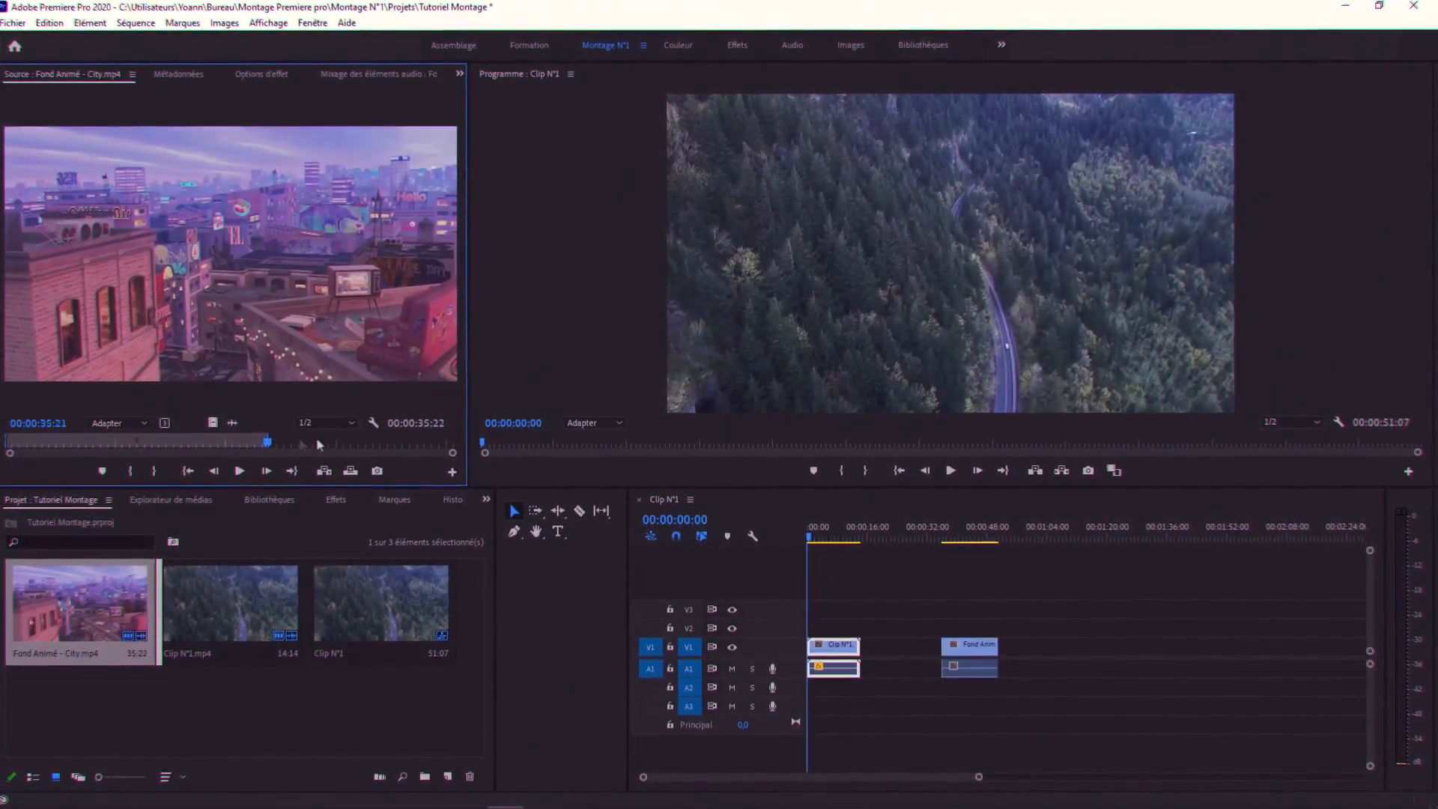
left_click_drag(267, 442, 454, 442)
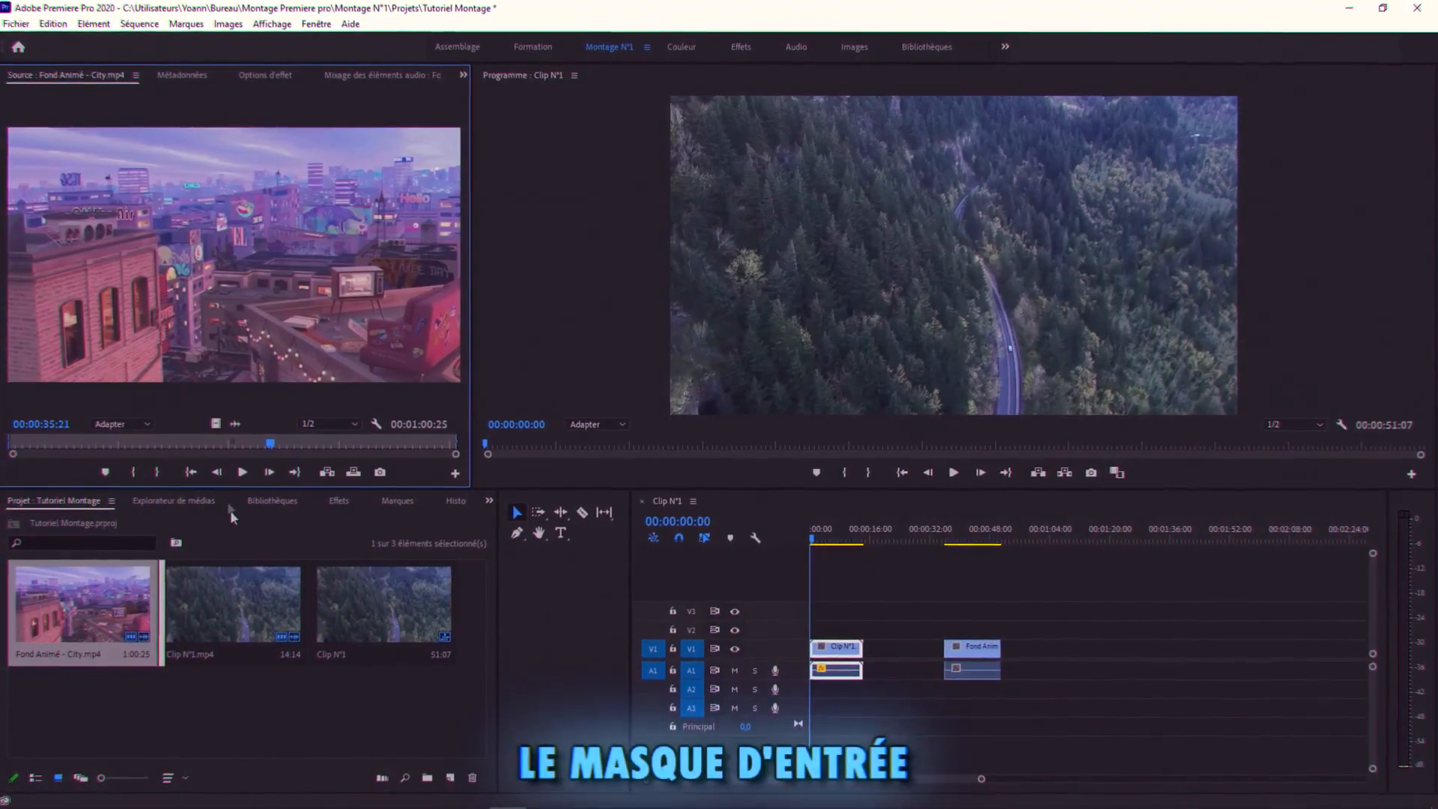
left_click_drag(84, 605, 184, 443)
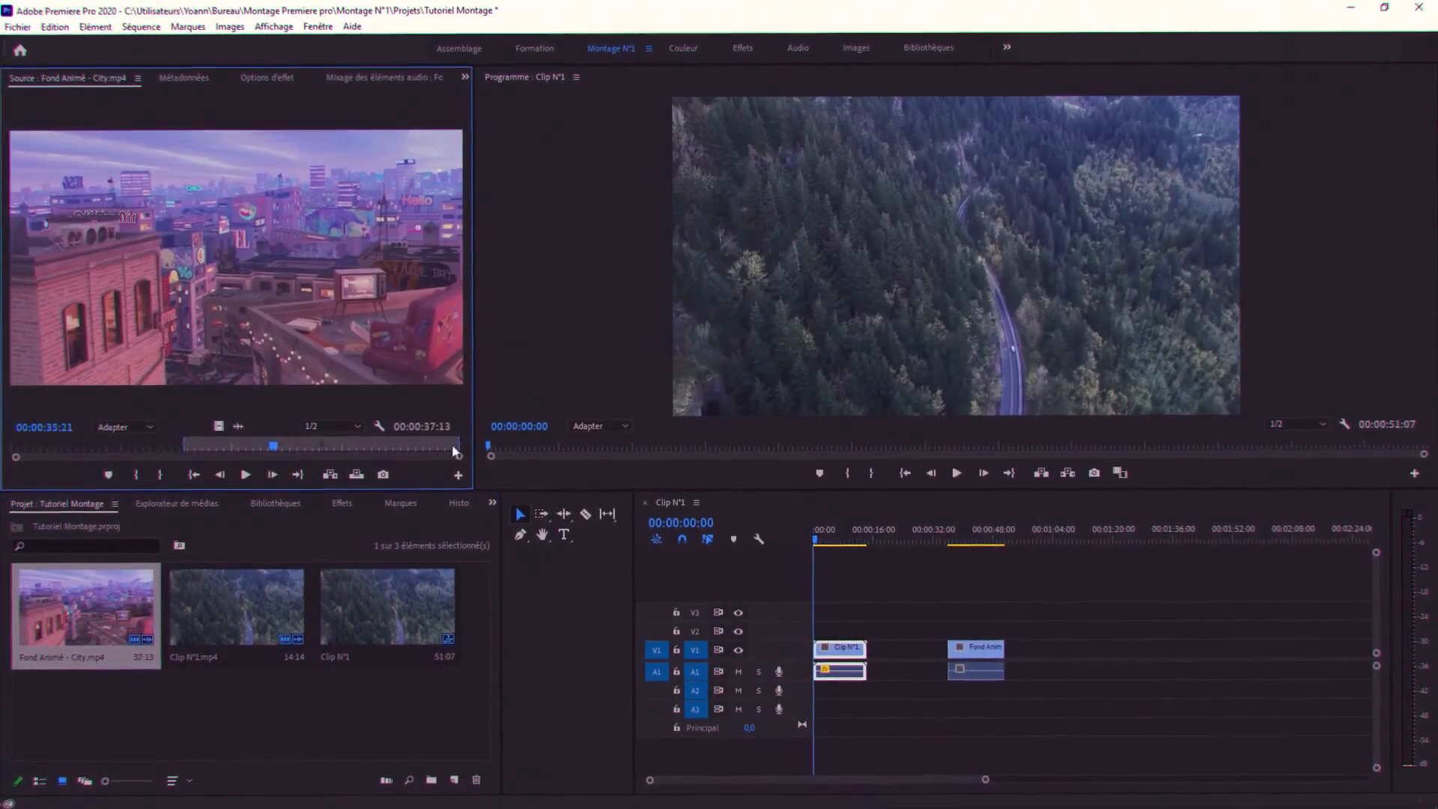
left_click_drag(458, 442, 259, 443)
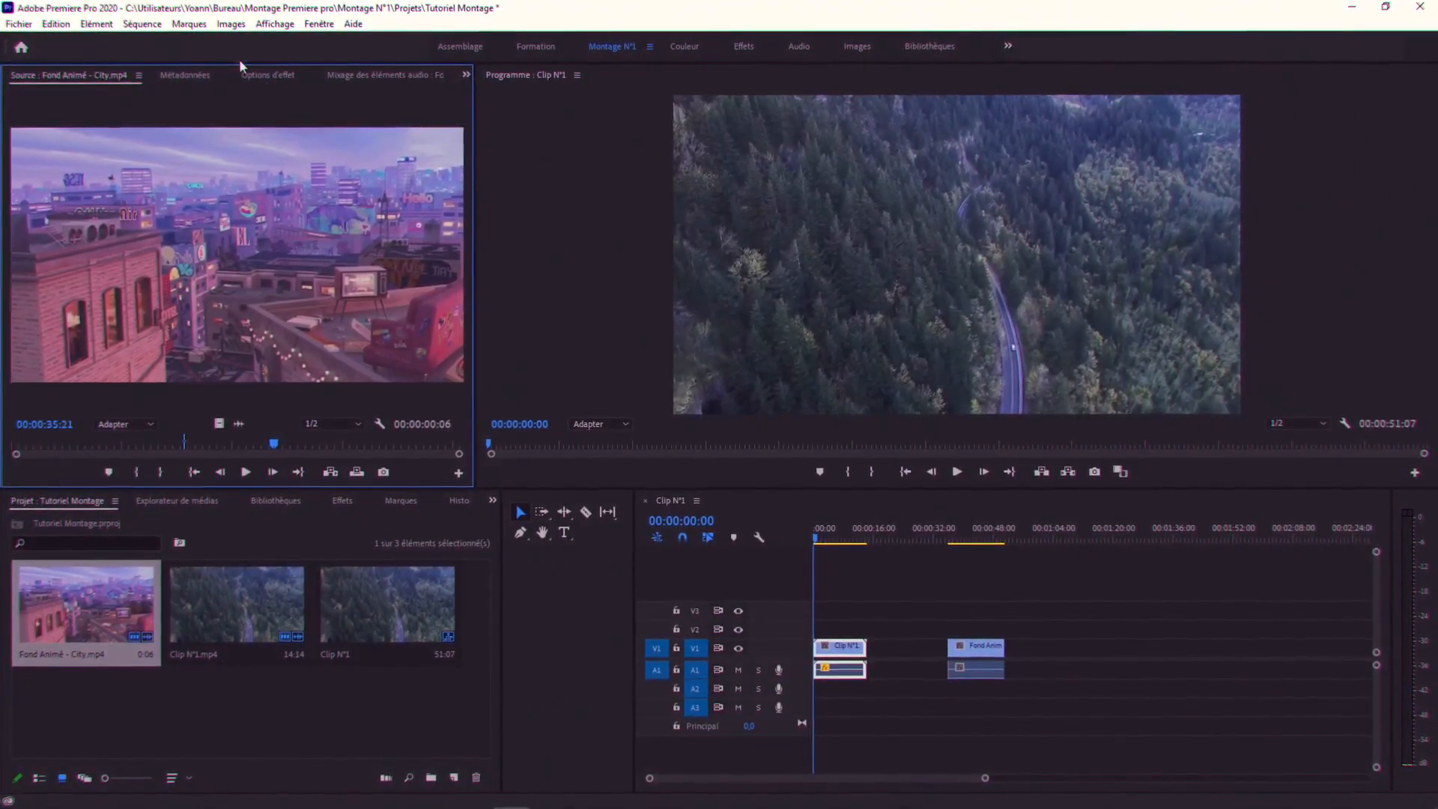
- In the effect options of the Fond Animé - City clip, try a scale of 83 and set it to 100
left_click(260, 75)
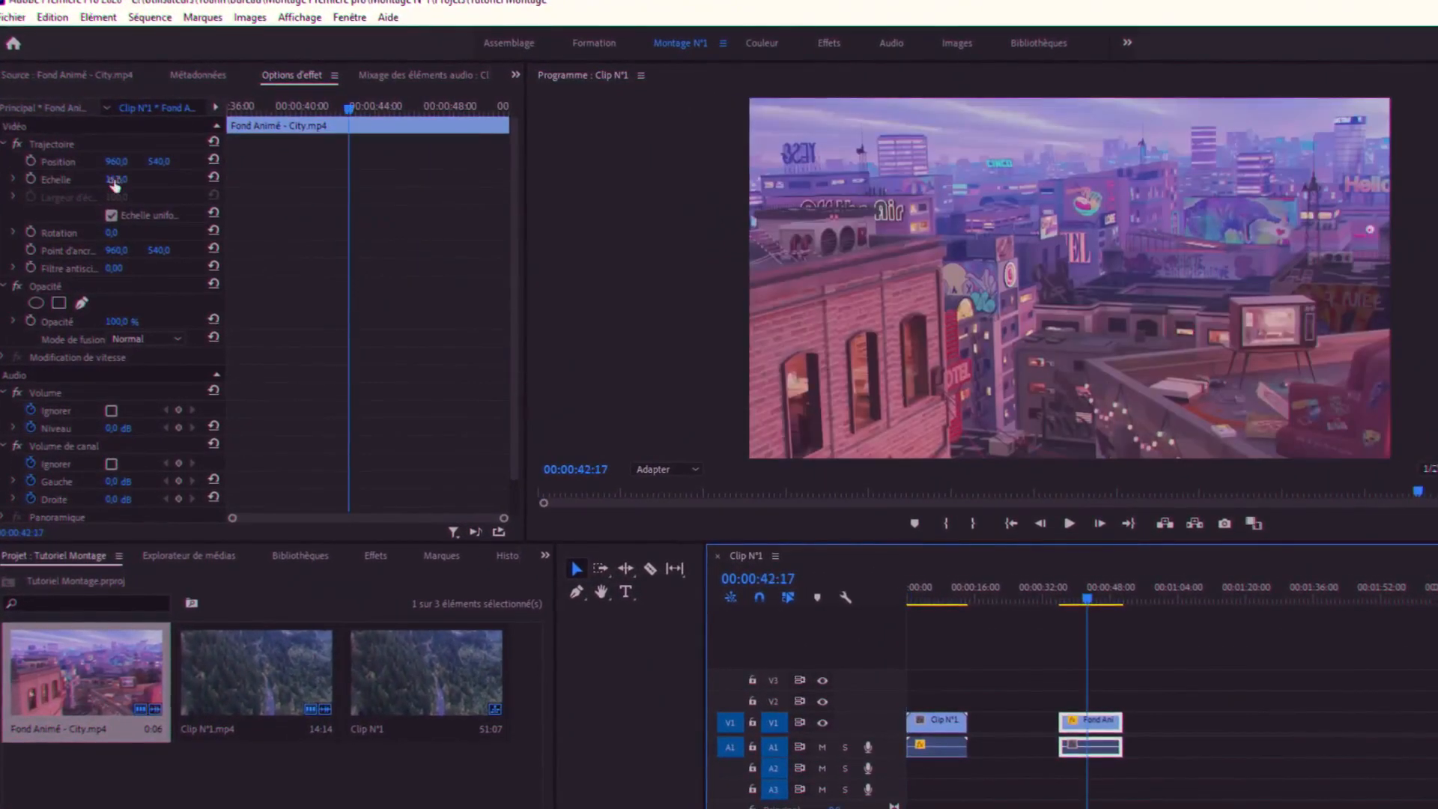
mouse_move(114, 186)
left_mouse_down()
mouse_move(82, 186)
mouse_move(107, 185)
mouse_move(95, 186)
left_mouse_up()
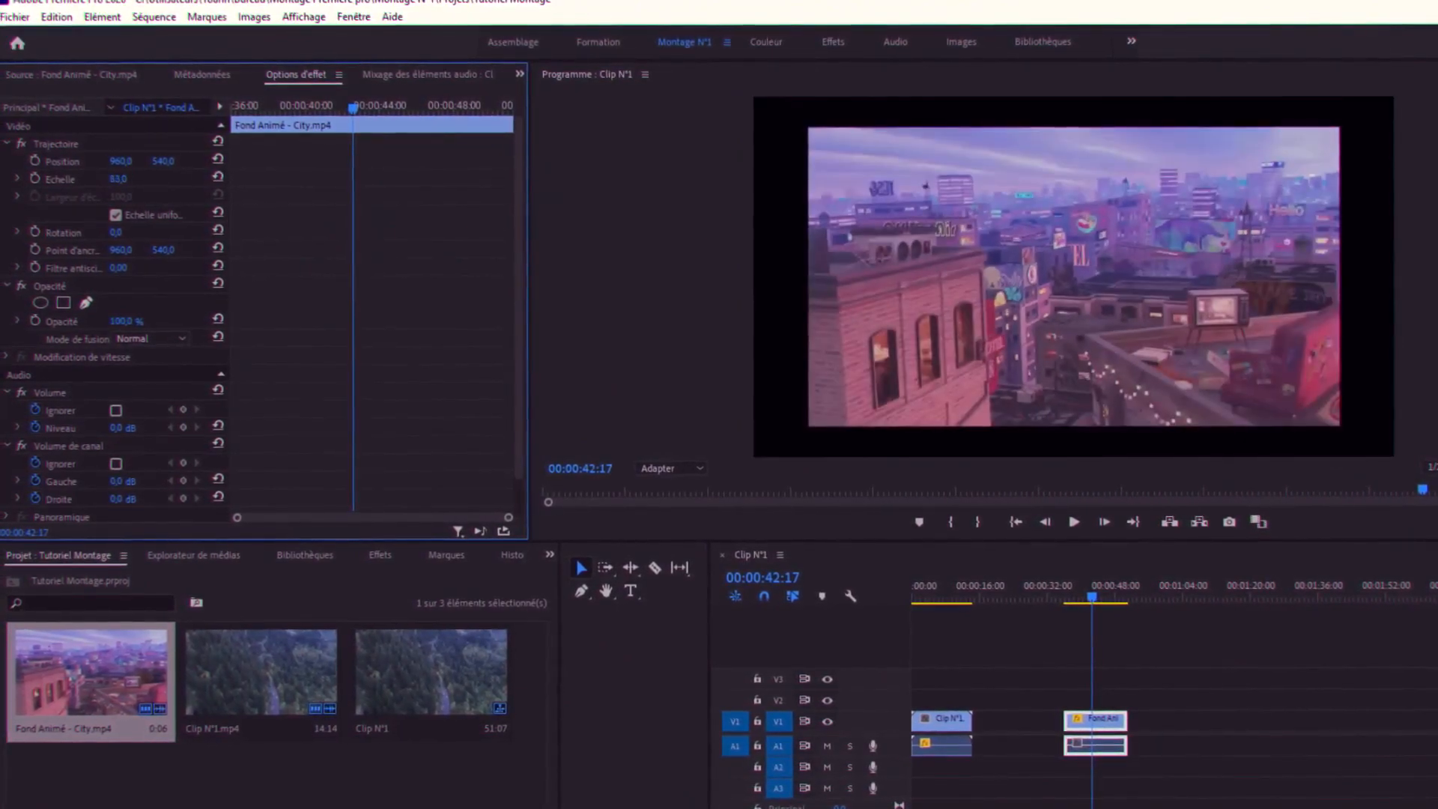
left_click(119, 179)
type("100")
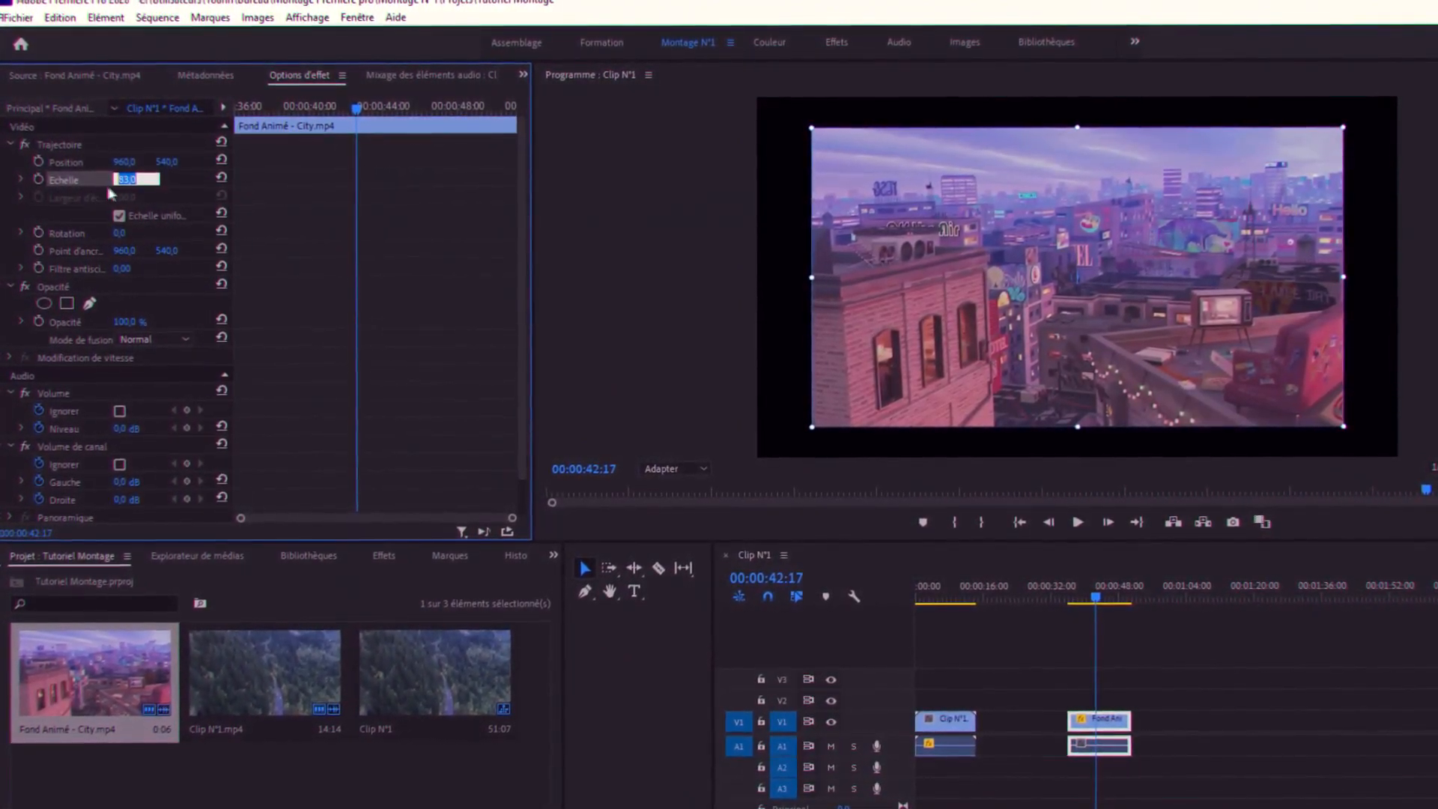
key("Return")
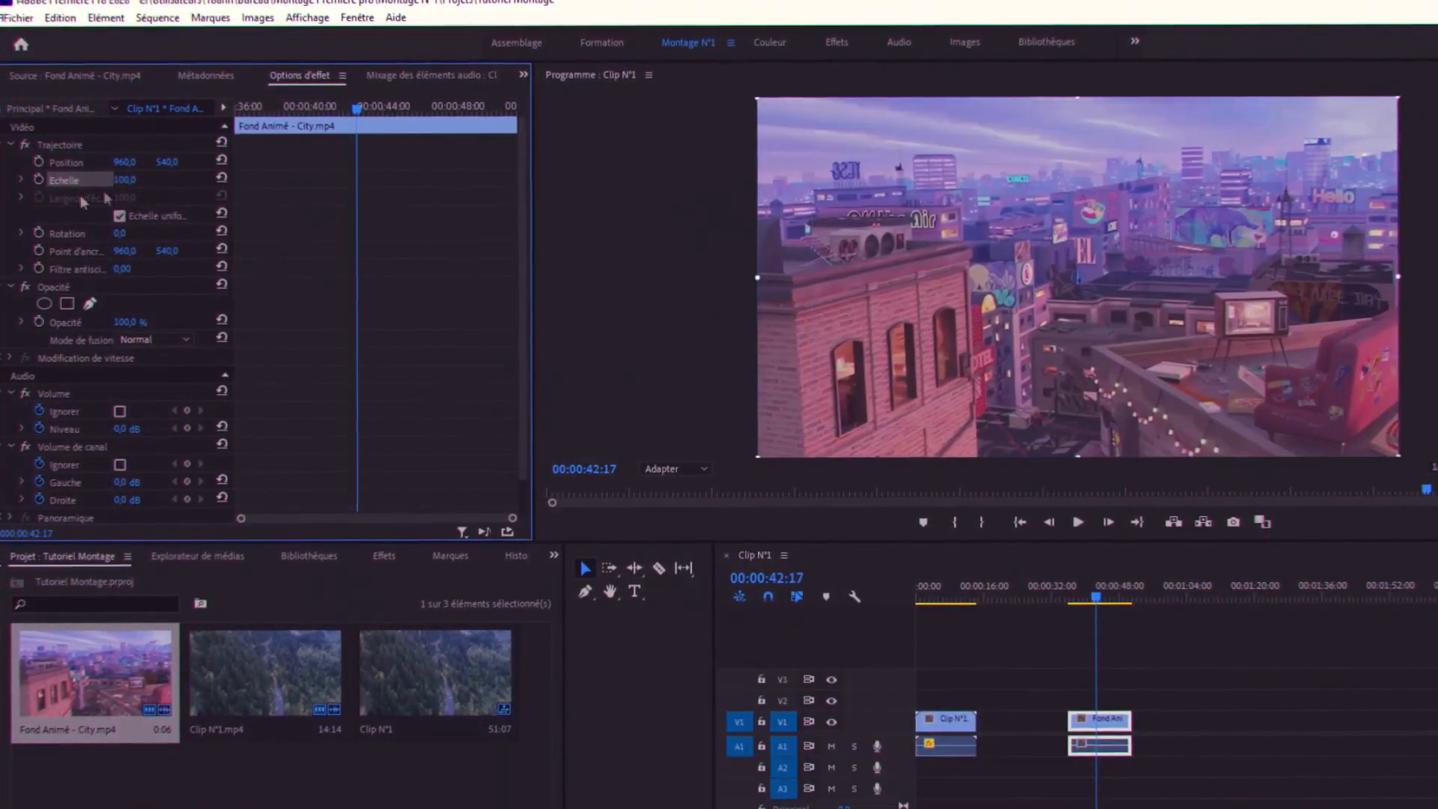
- Animate the Fond Animé - City clip's scale from 100 at 00:00:42:17 to 161 at 00:00:43:29, and play the zoom
left_click(34, 179)
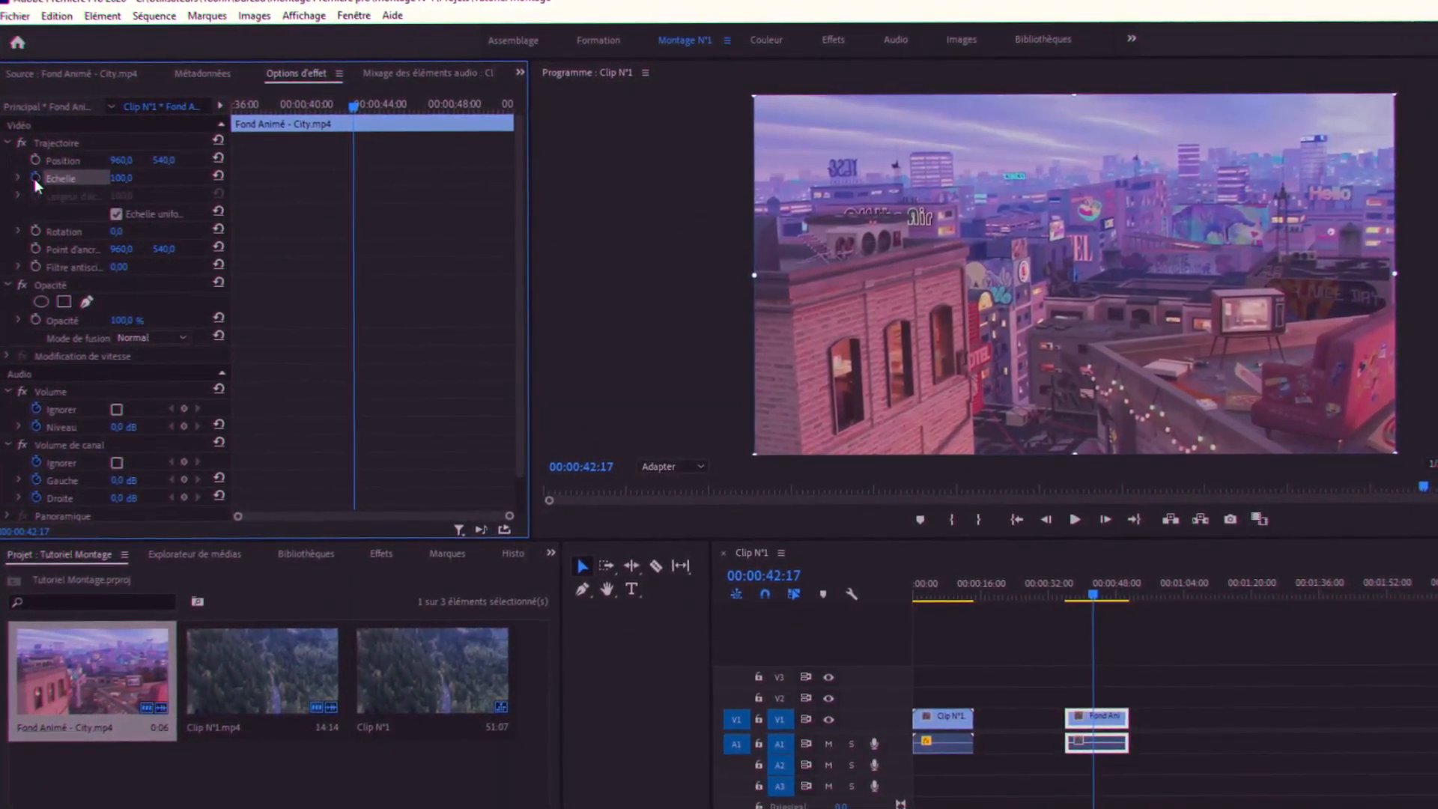
left_click_drag(351, 105, 381, 105)
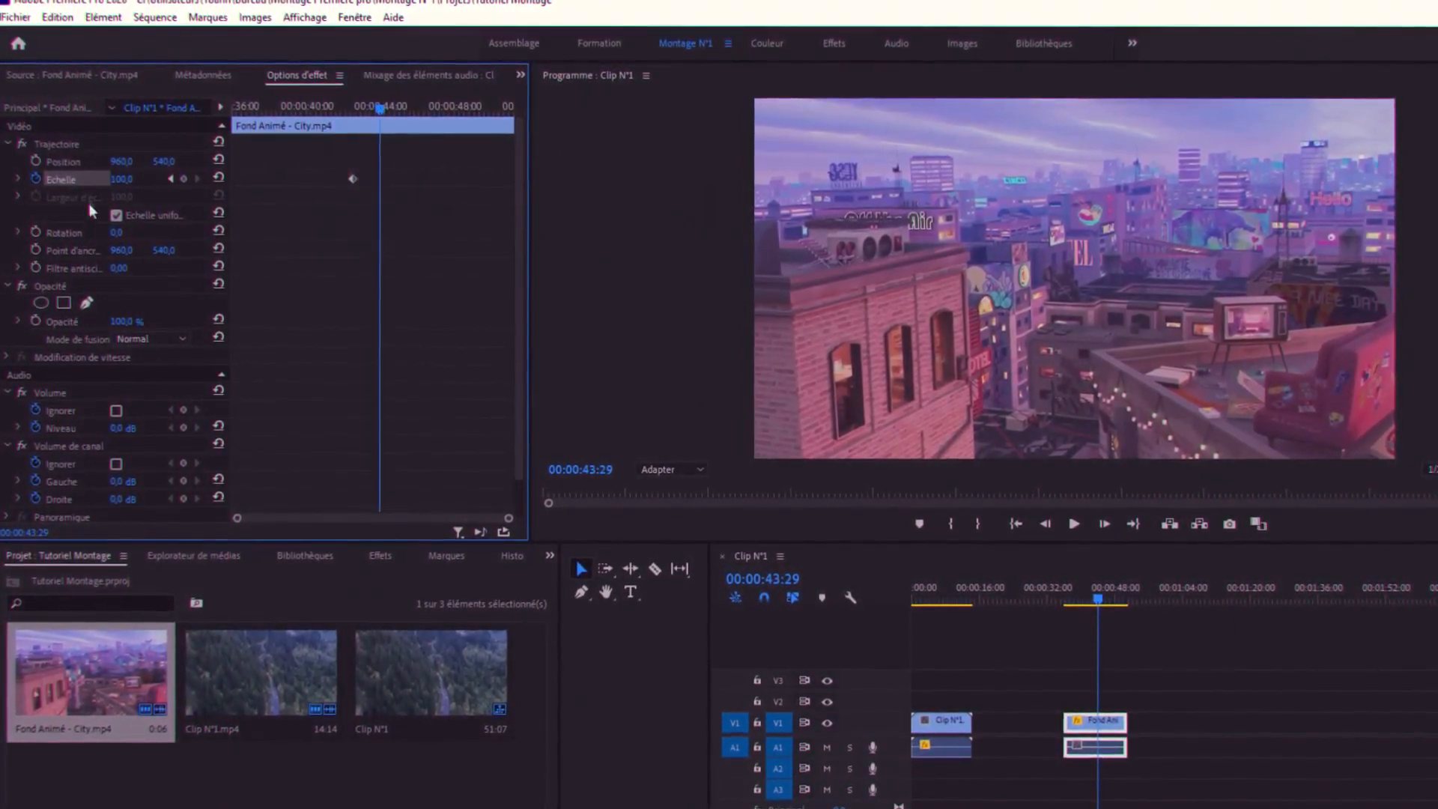
left_click_drag(119, 178, 178, 178)
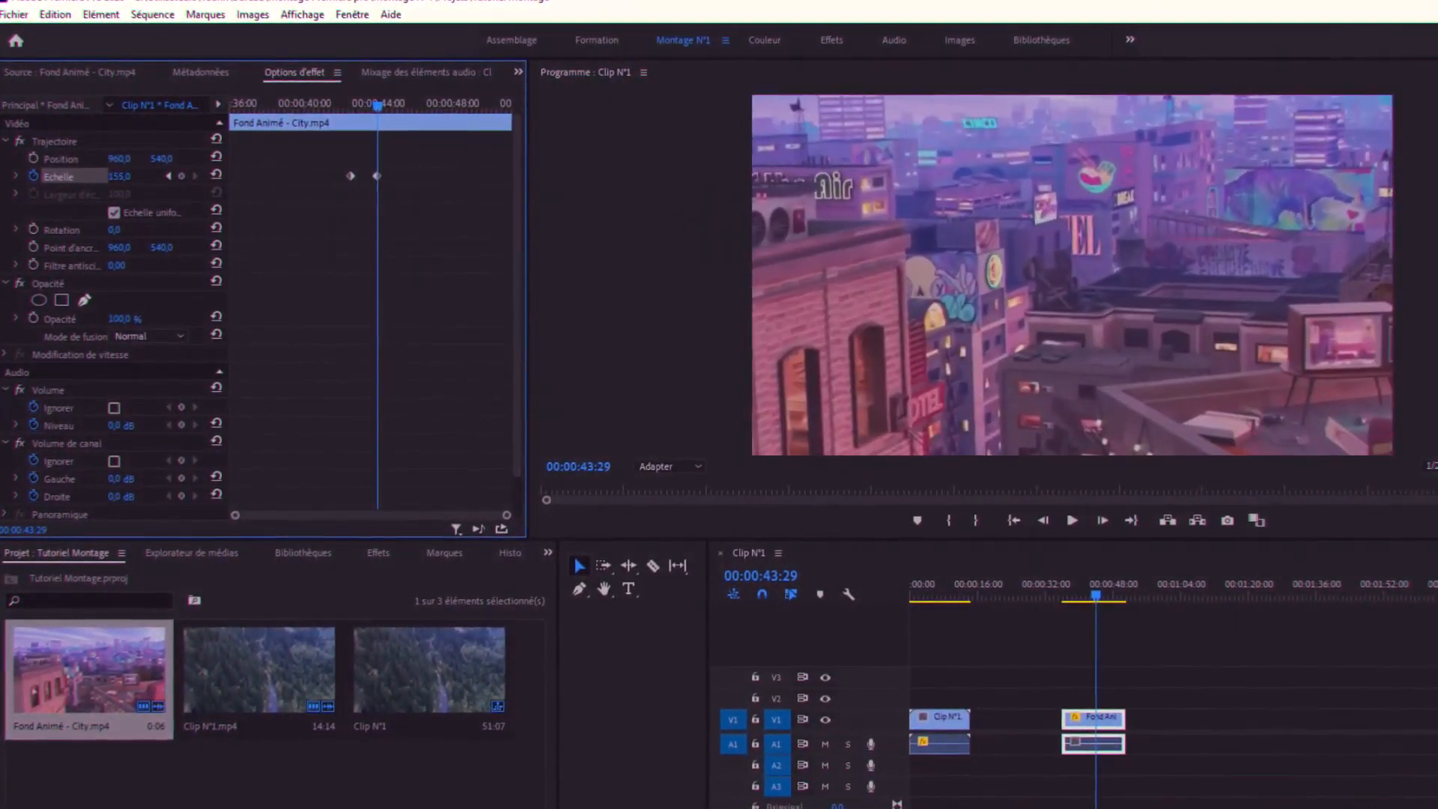
left_click(1093, 598)
key("space")
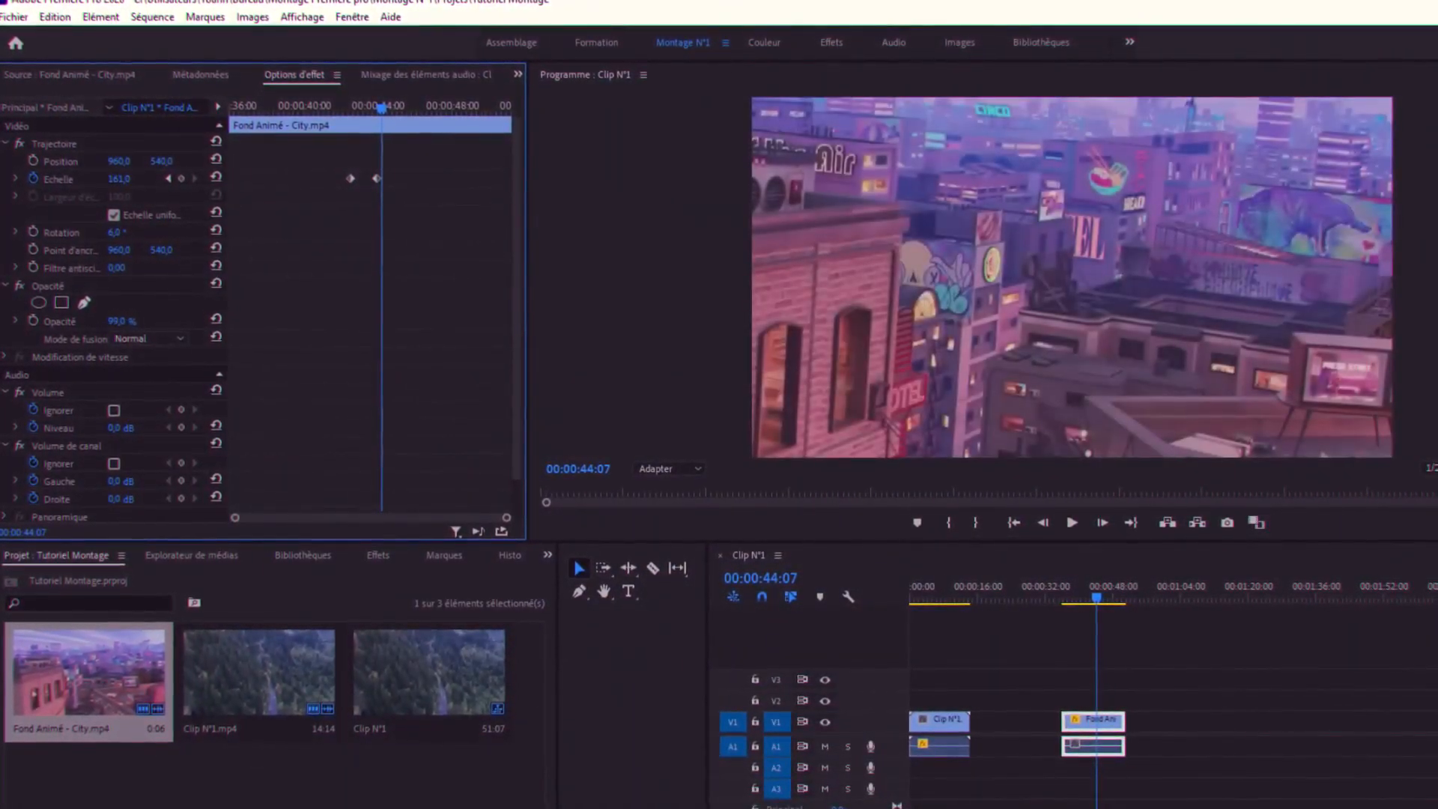
- Shift the Fond Animé - City clip's position to 181, 1271, and delete the clip from the timeline
left_click_drag(128, 162, 314, 161)
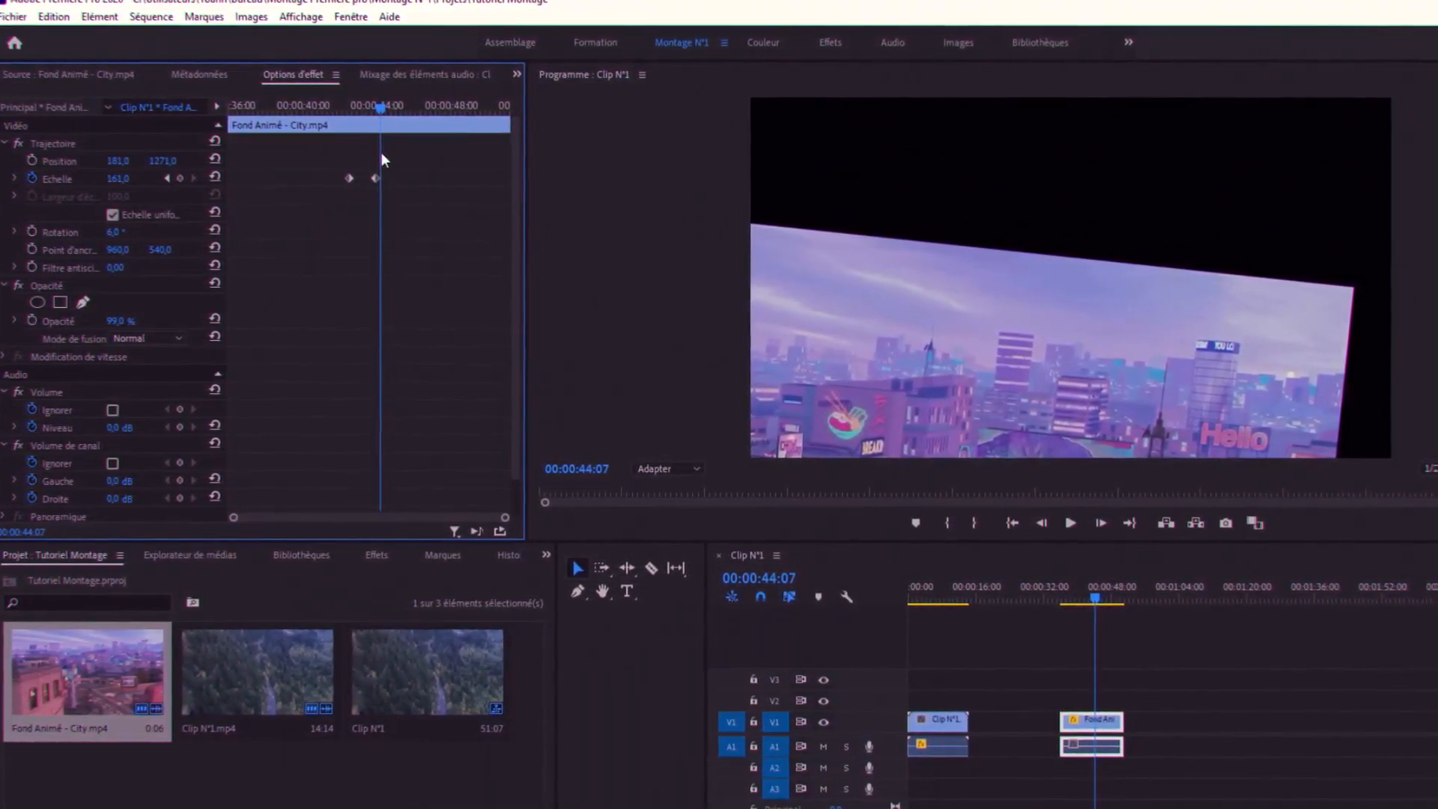
left_click(1106, 753)
key("Delete")
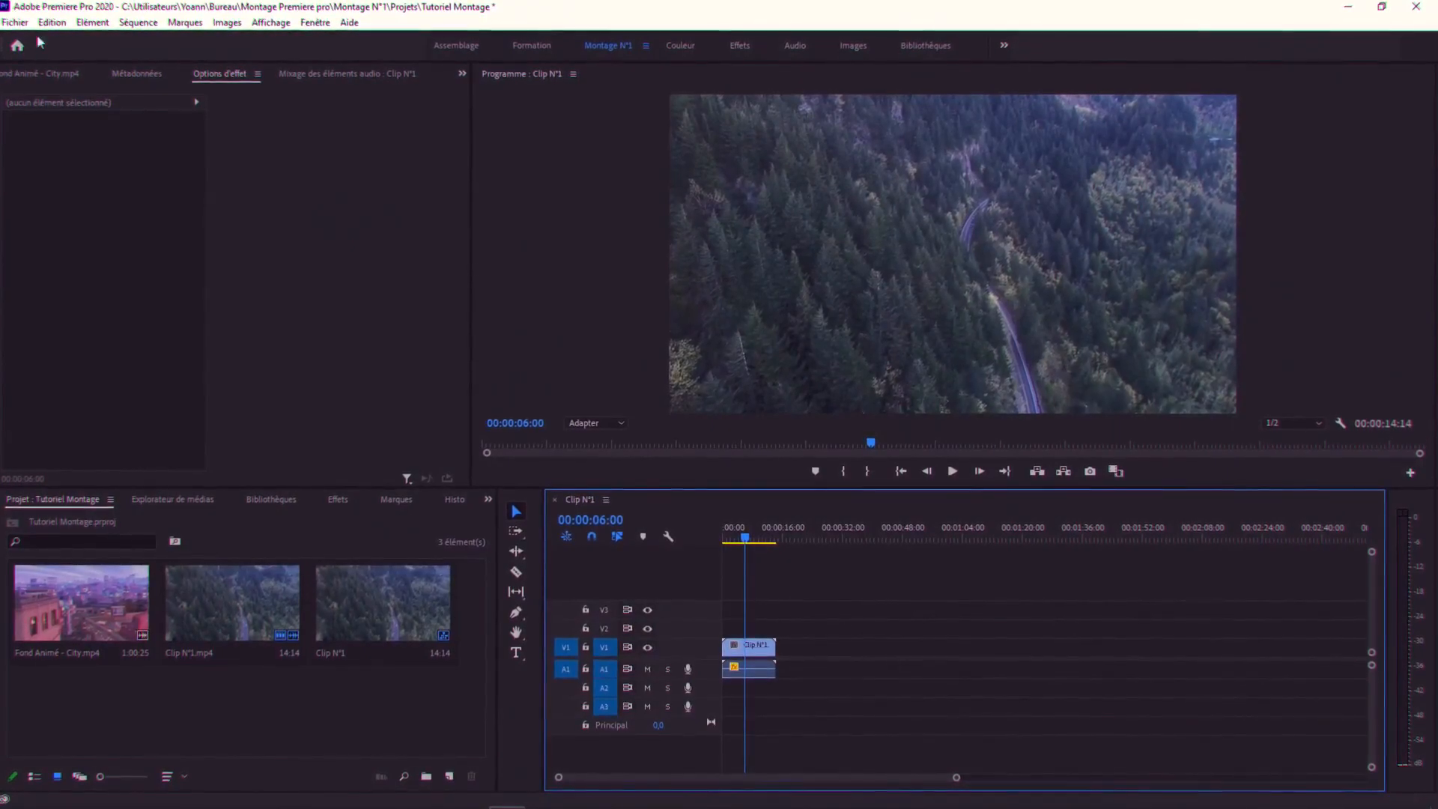
- Open the keyboard shortcuts settings, examine the shortcuts assigned to the Application commands and the command search, and close them
left_click(52, 22)
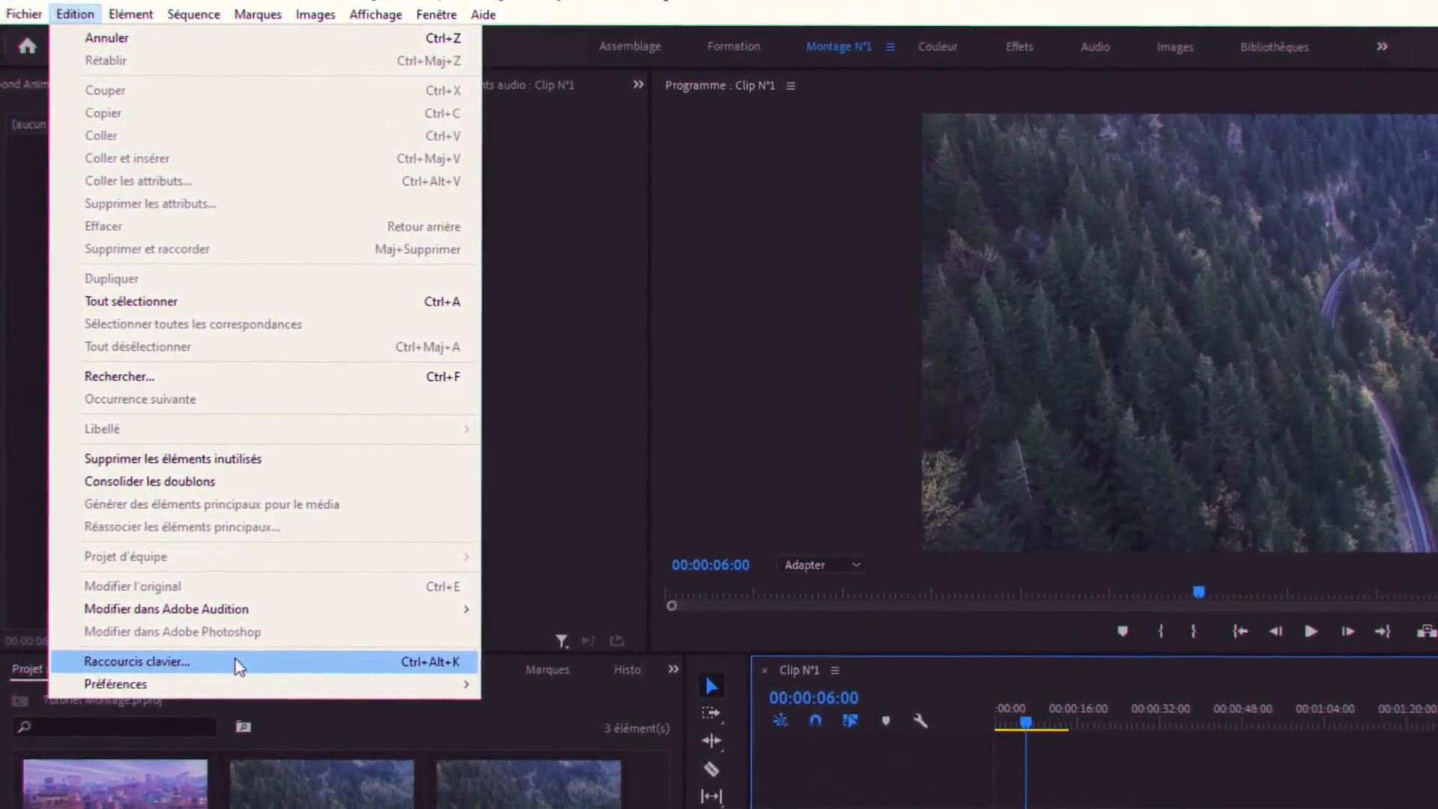
left_click(235, 660)
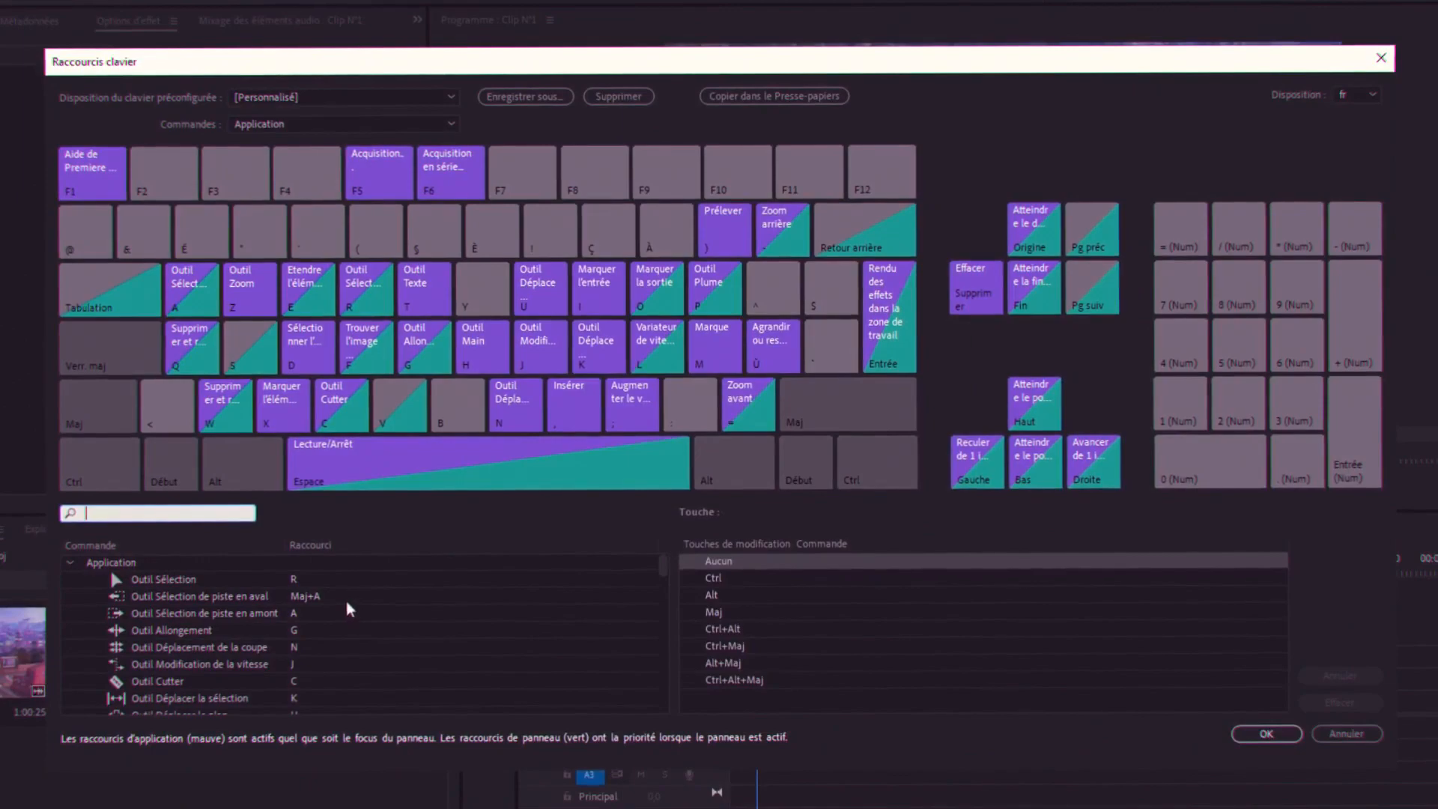
scroll(144, 614, "down", 2)
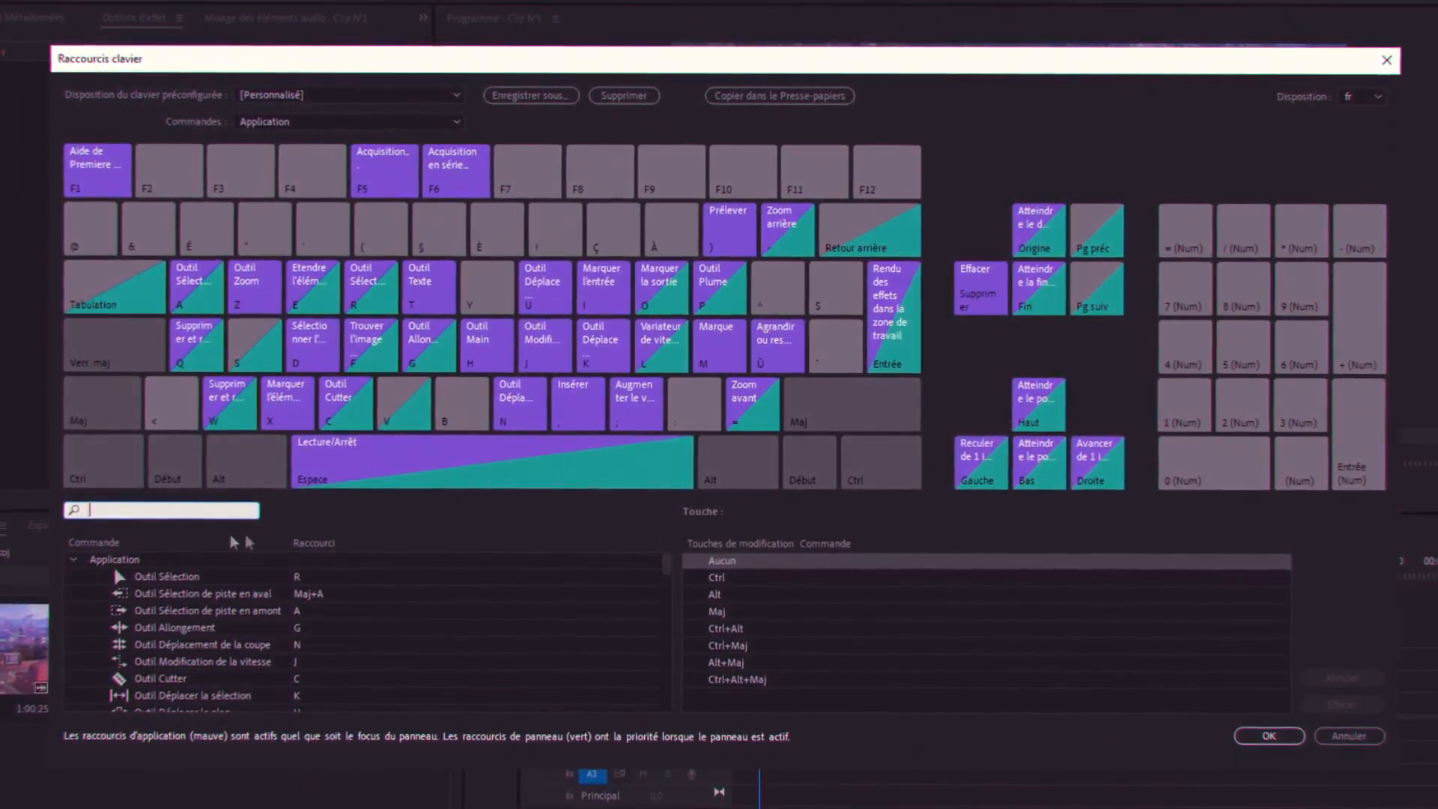
left_click(303, 541)
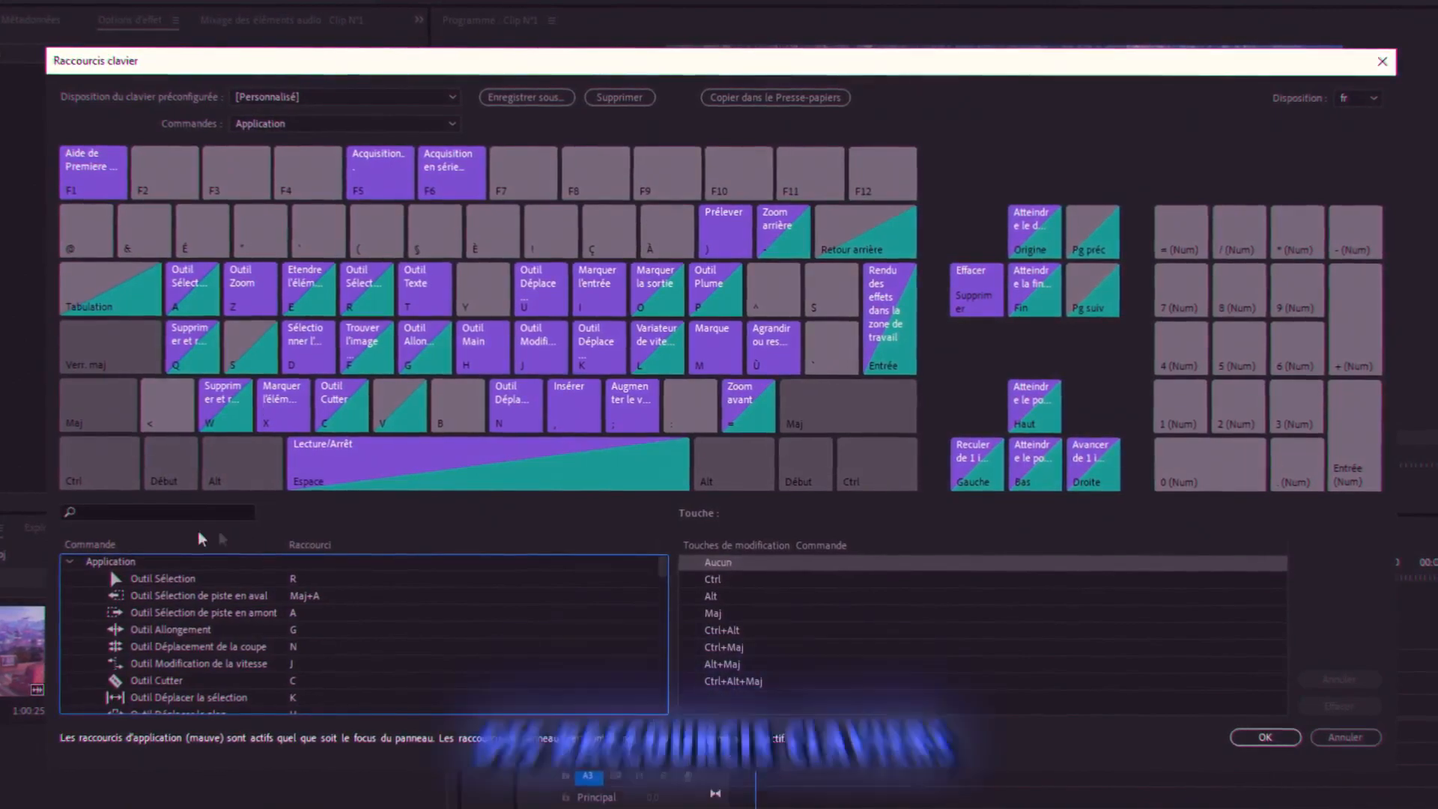
left_click(86, 512)
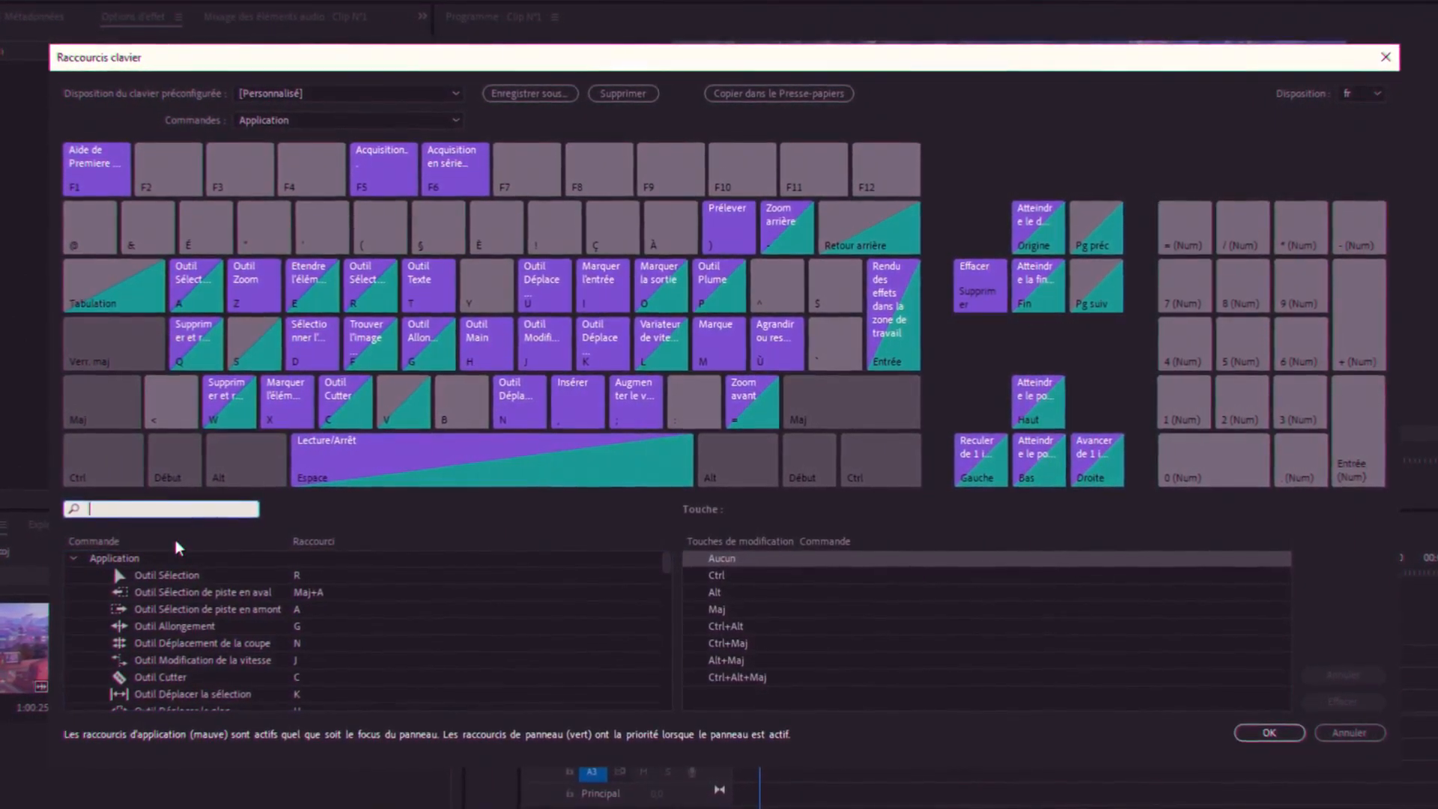
left_click(1244, 740)
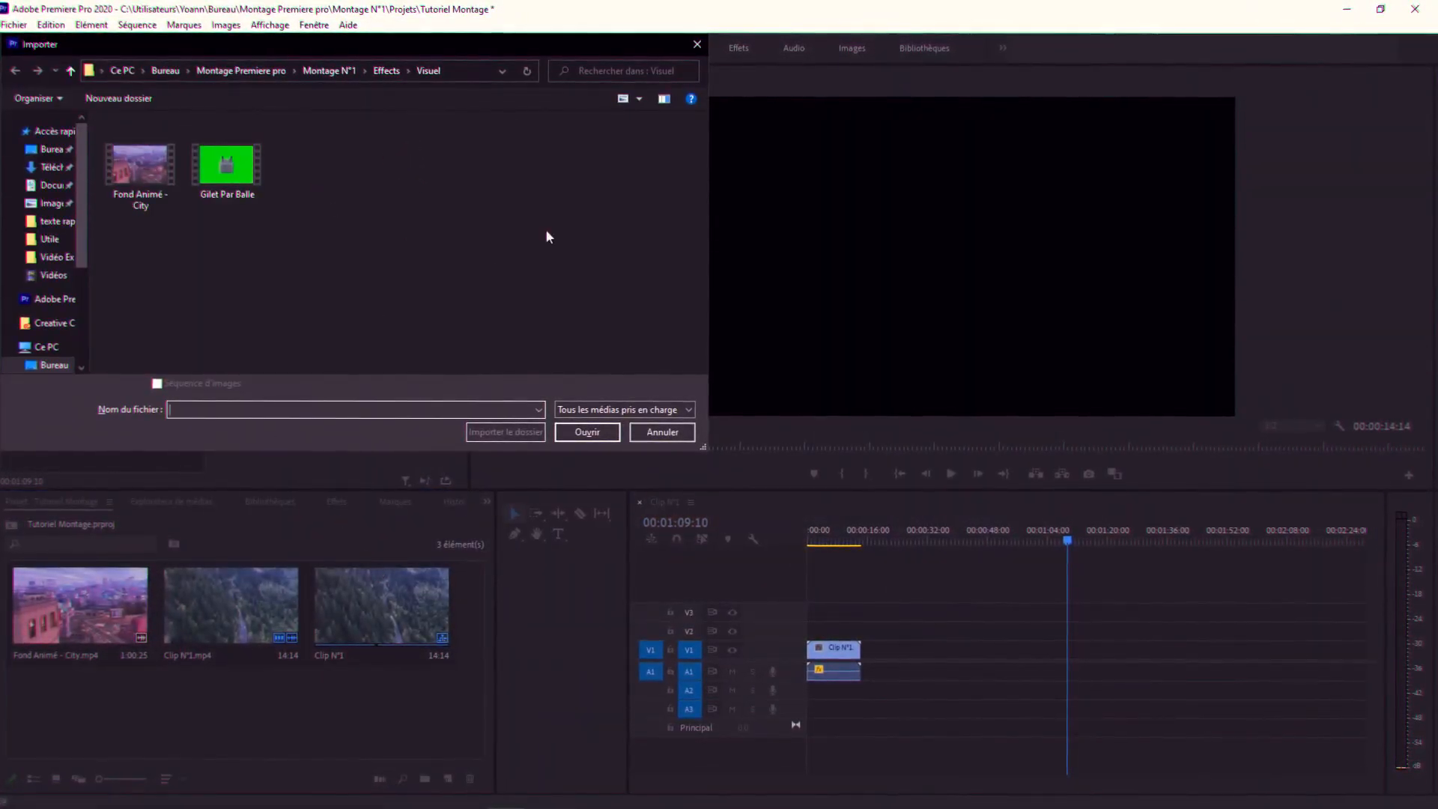
left_click_drag(143, 235, 336, 160)
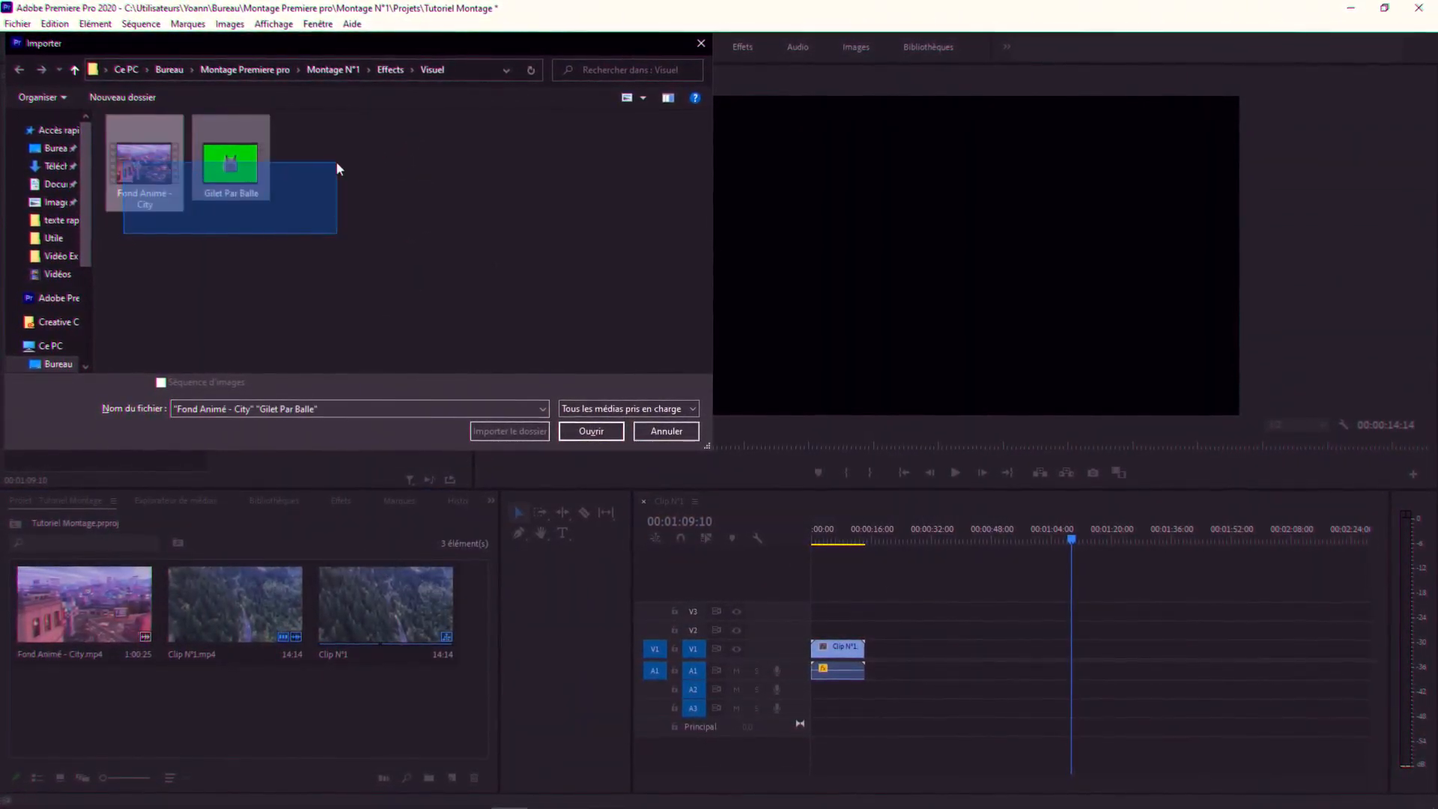
left_click(253, 303)
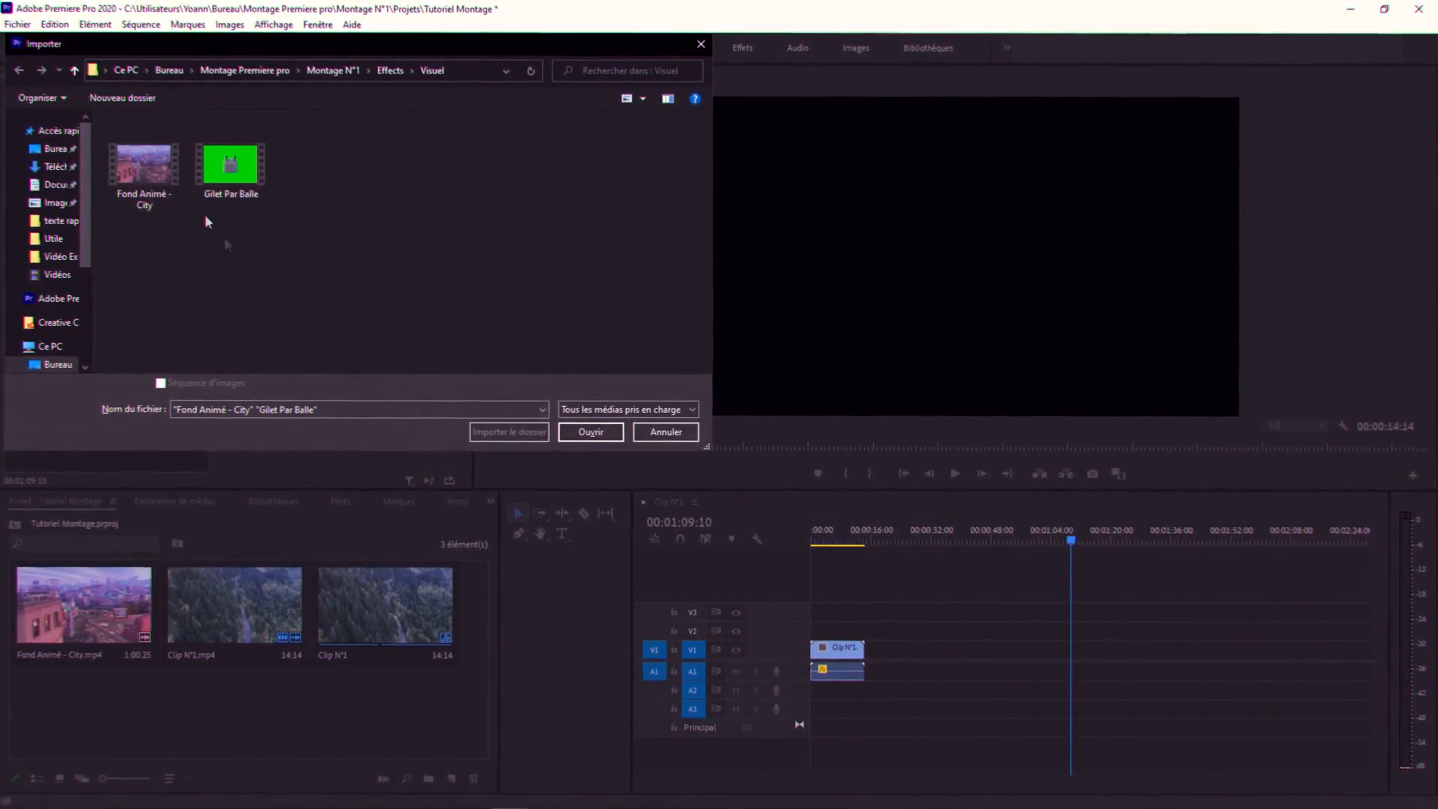
left_click(674, 434)
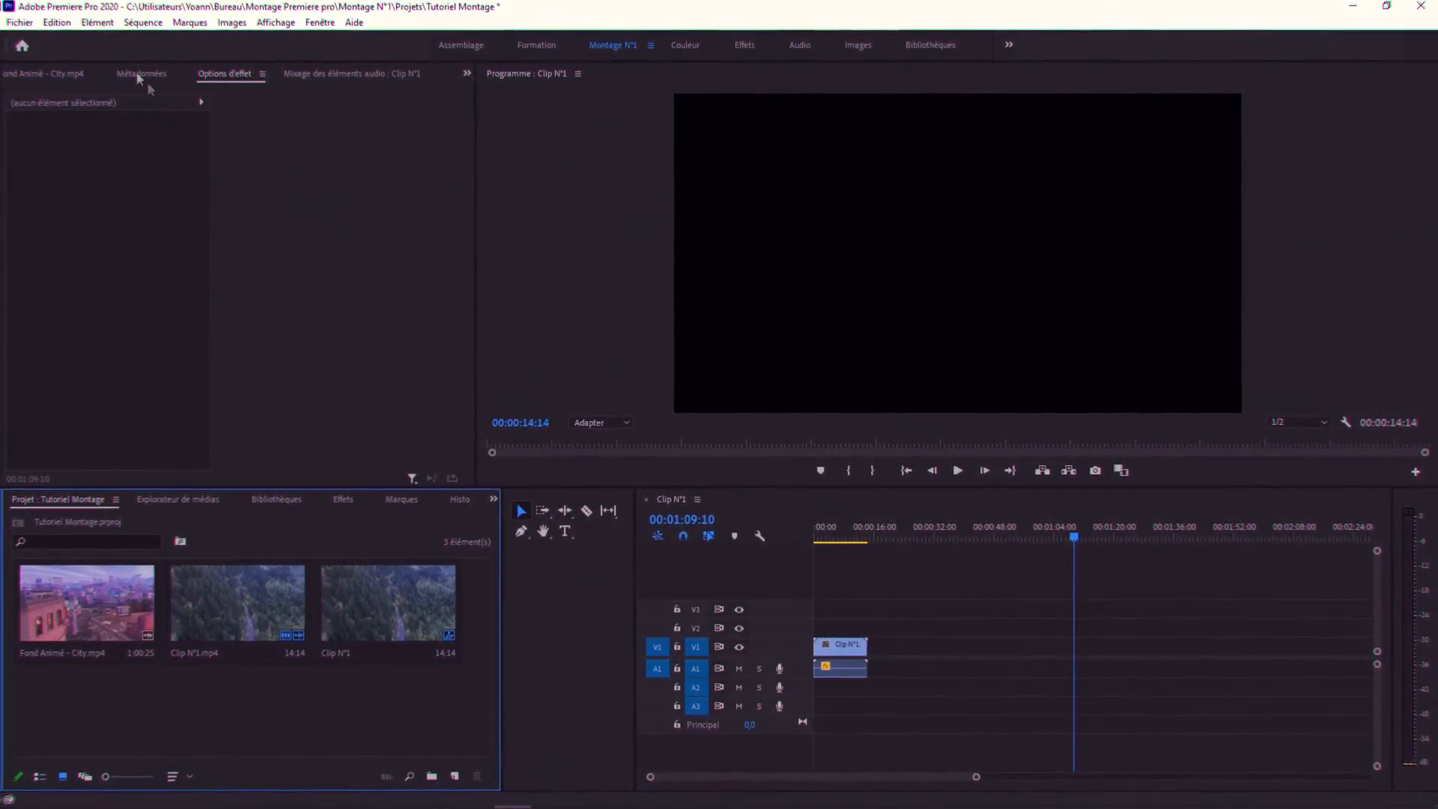
left_click(17, 23)
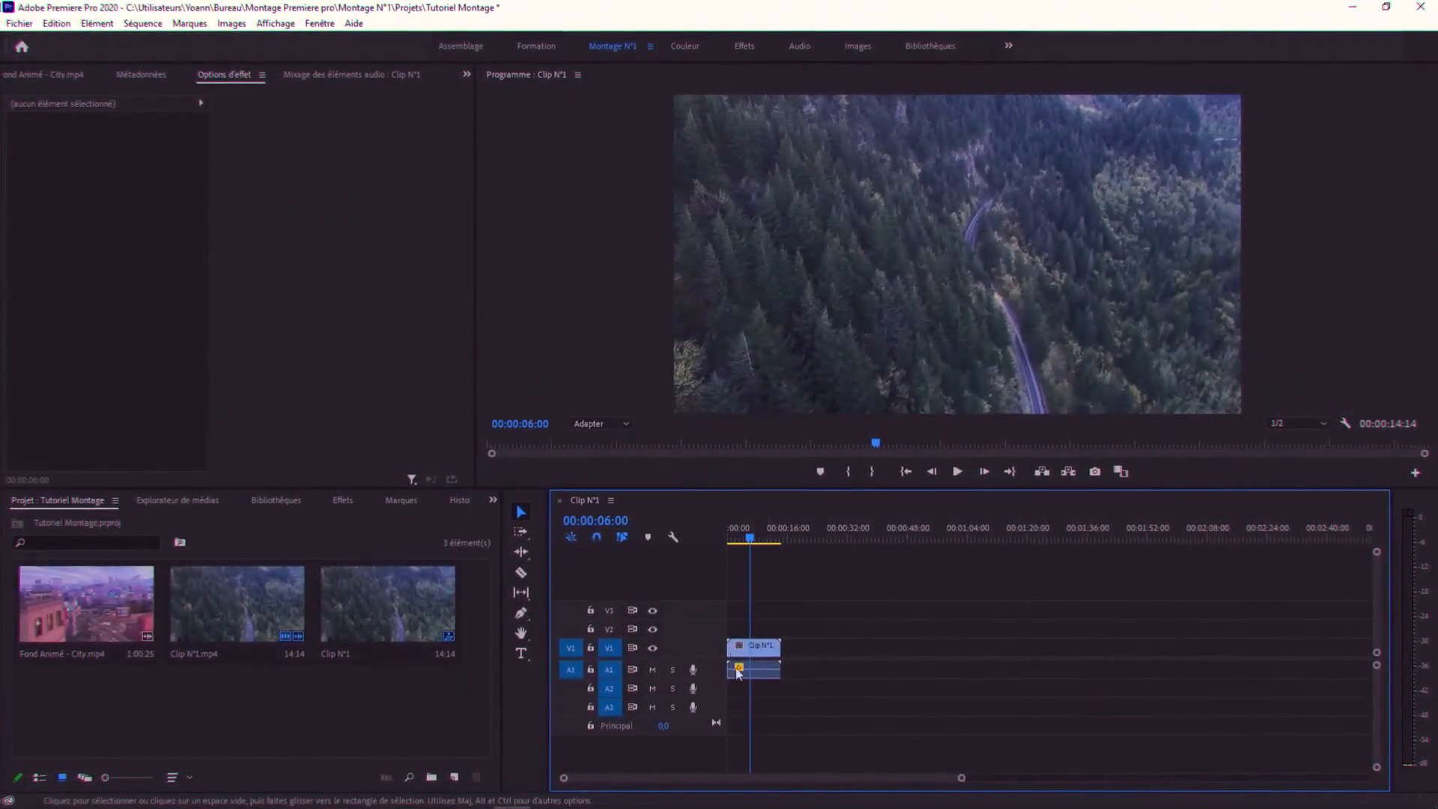
- Split Clip N°1.mp4 into a series of short pieces between about 6.5 and 11.5 seconds with the Razor tool
left_click_drag(961, 777, 788, 784)
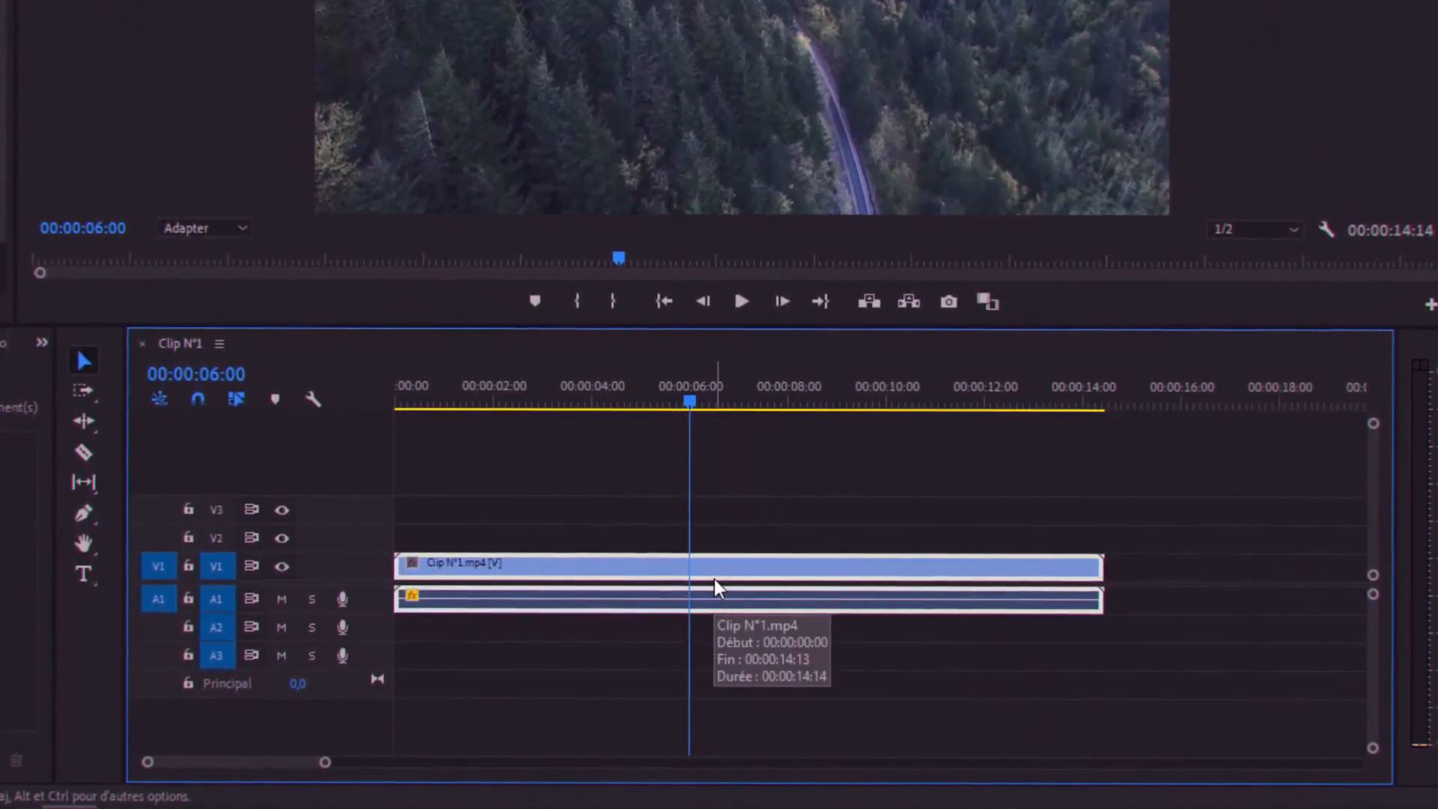
key("c")
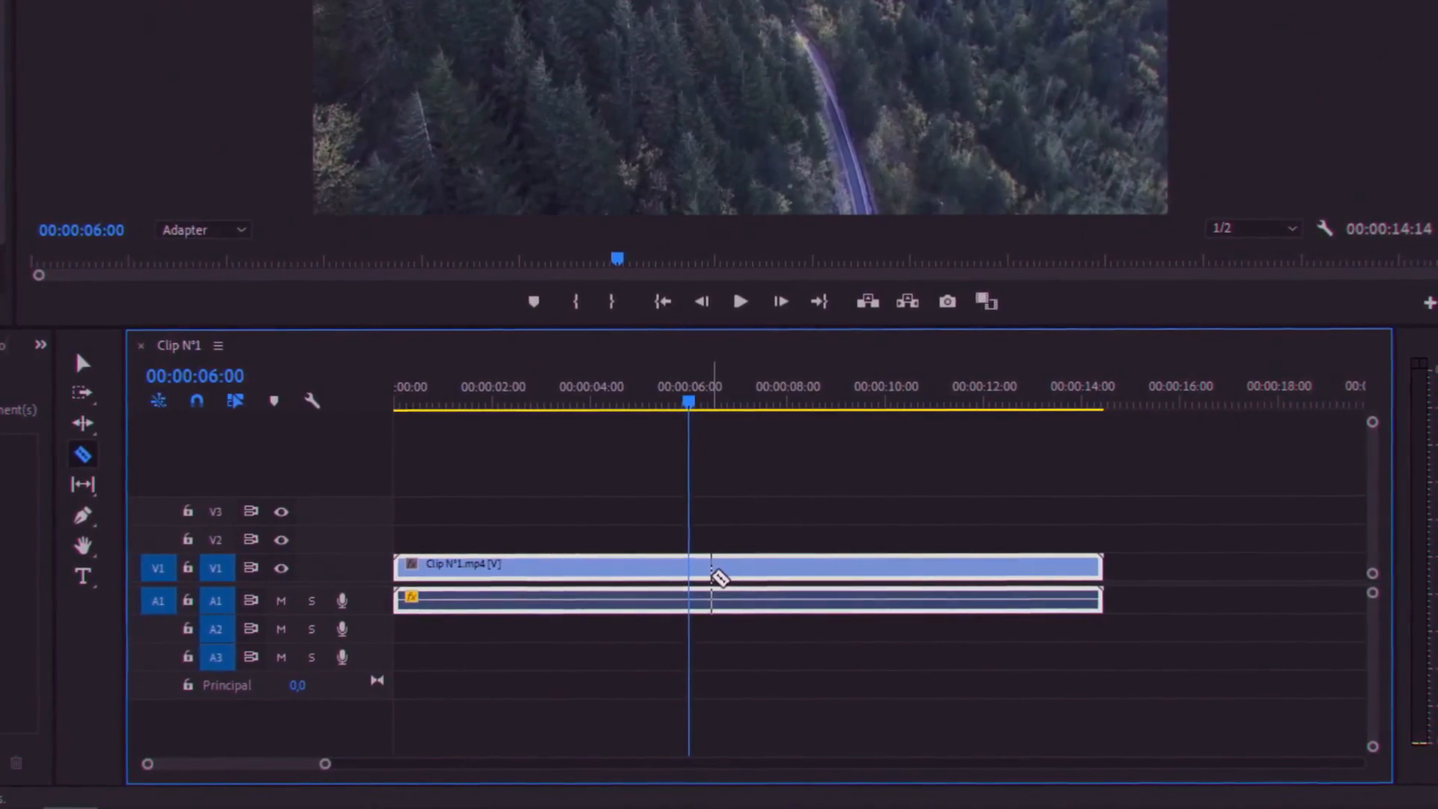
left_click(806, 569)
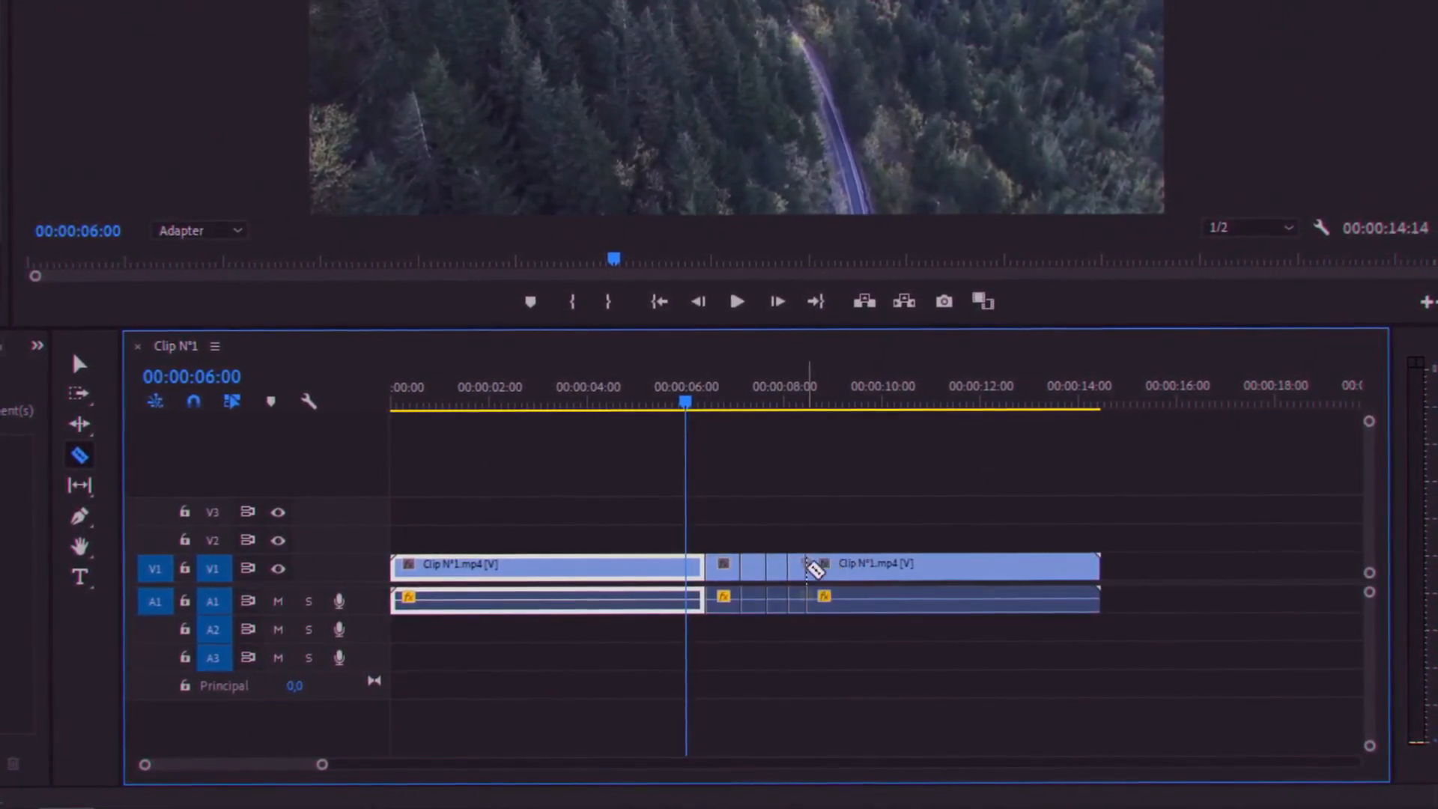
left_click(829, 568)
left_click(880, 569)
left_click(917, 568)
left_click(949, 568)
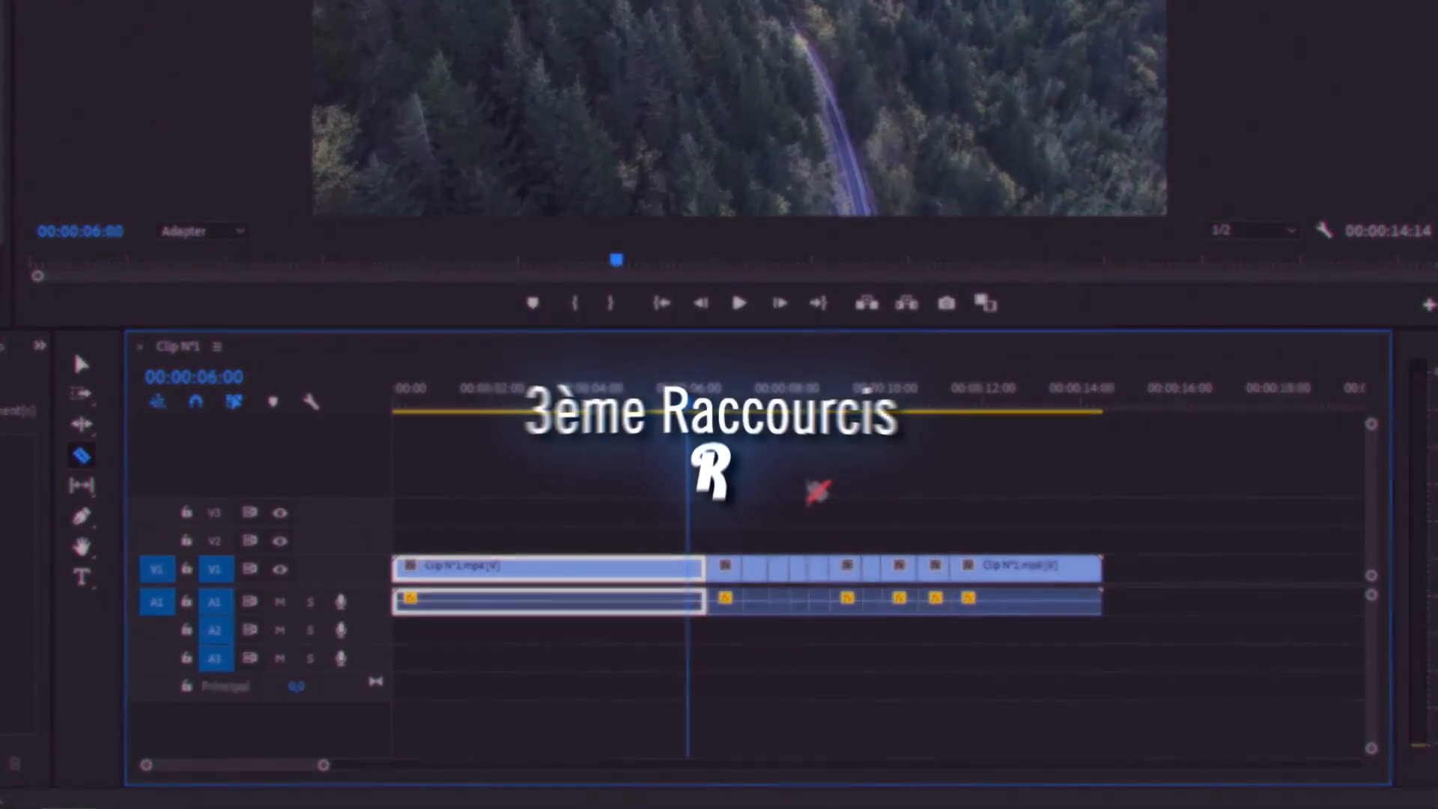
- Delete the surplus pieces of Clip N°1.mp4 and remove the edit points between the remaining pieces to rejoin them
key("v")
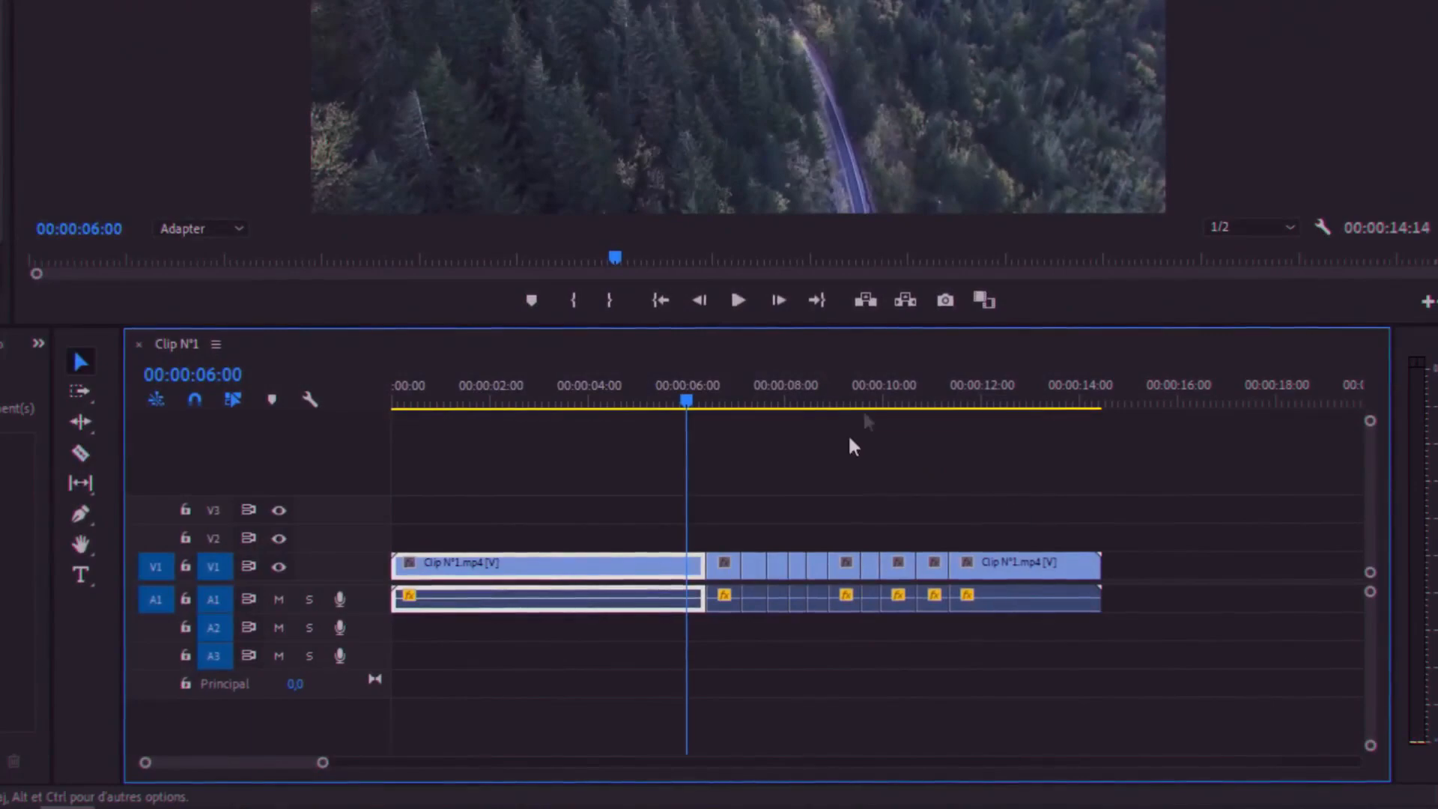
left_click(989, 592)
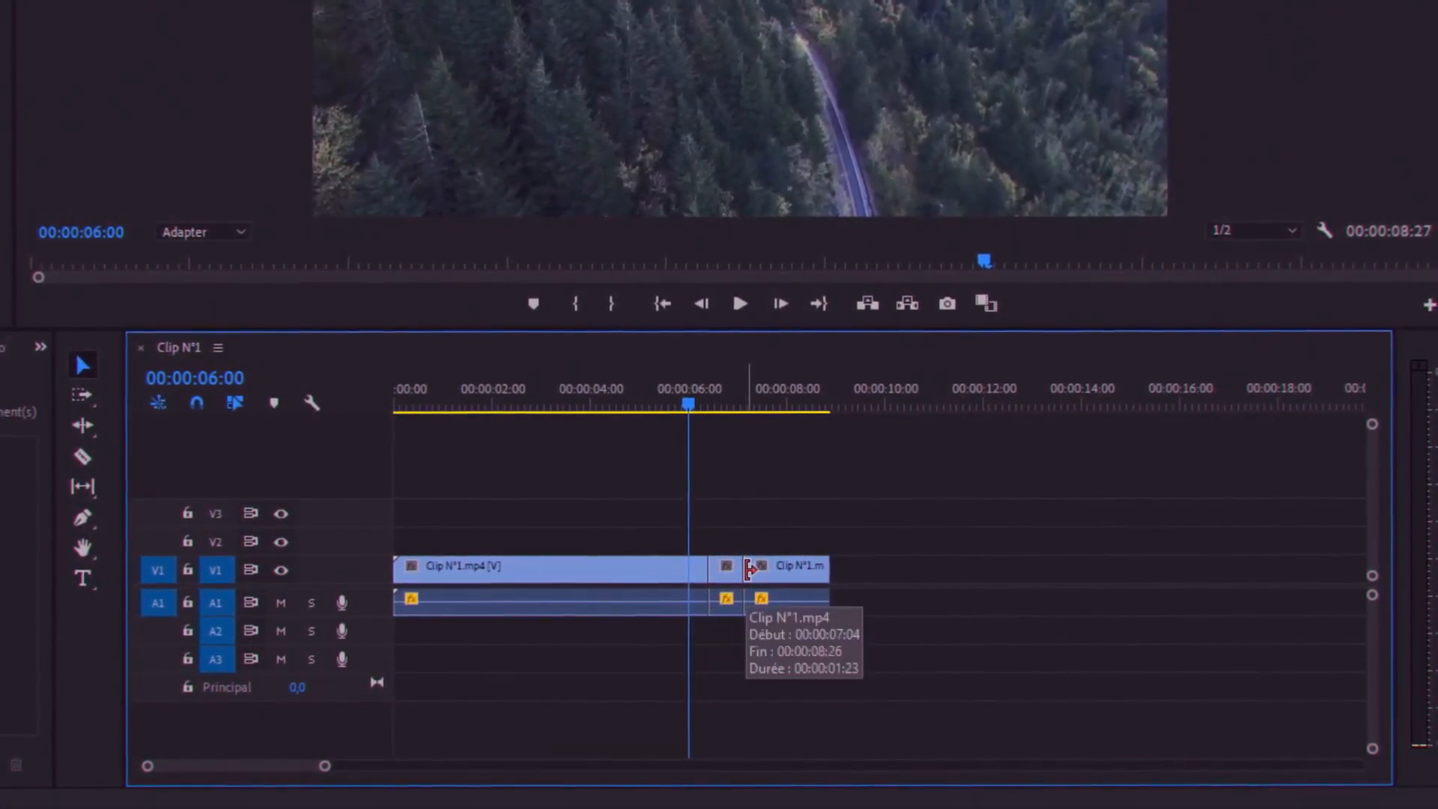
left_click(748, 570)
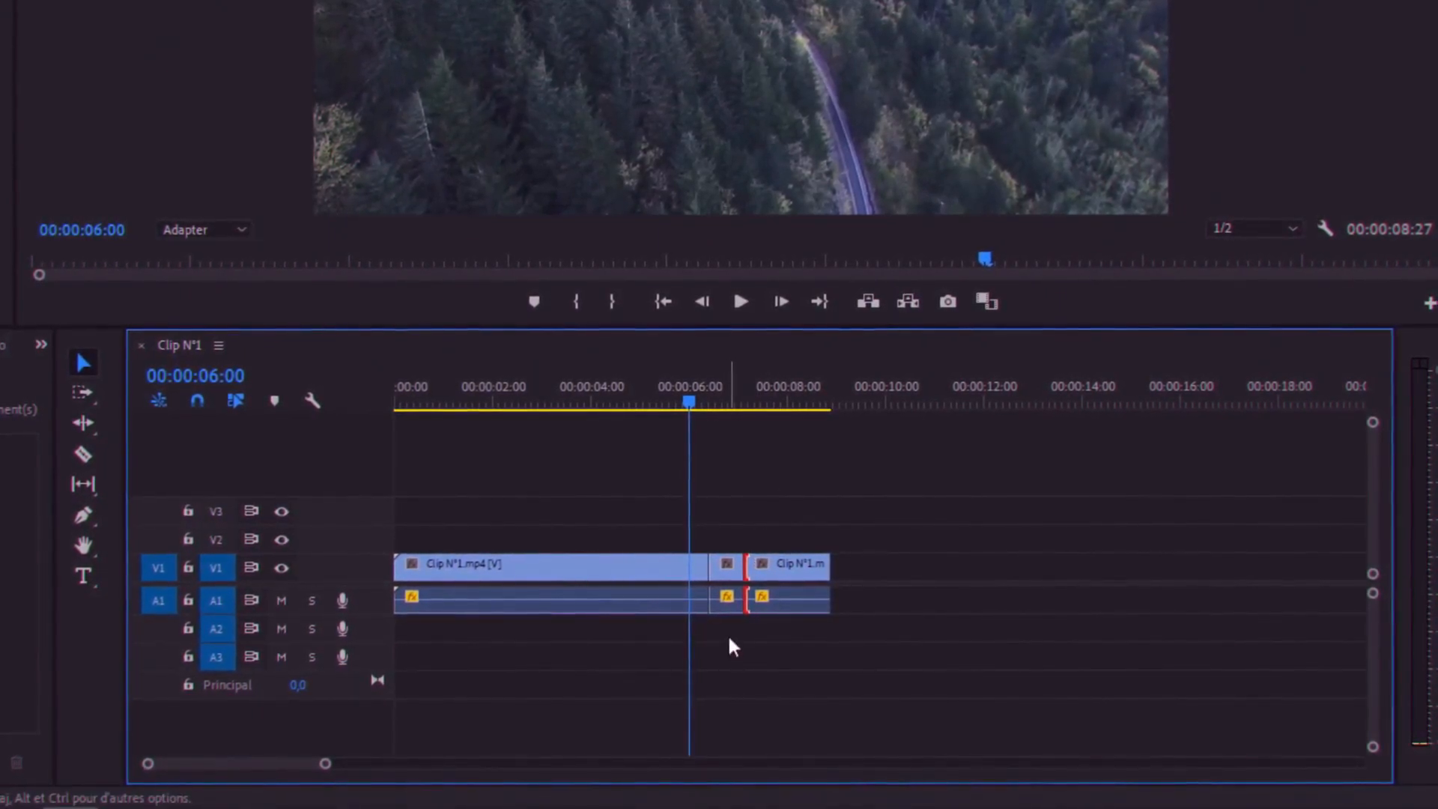
key("Delete")
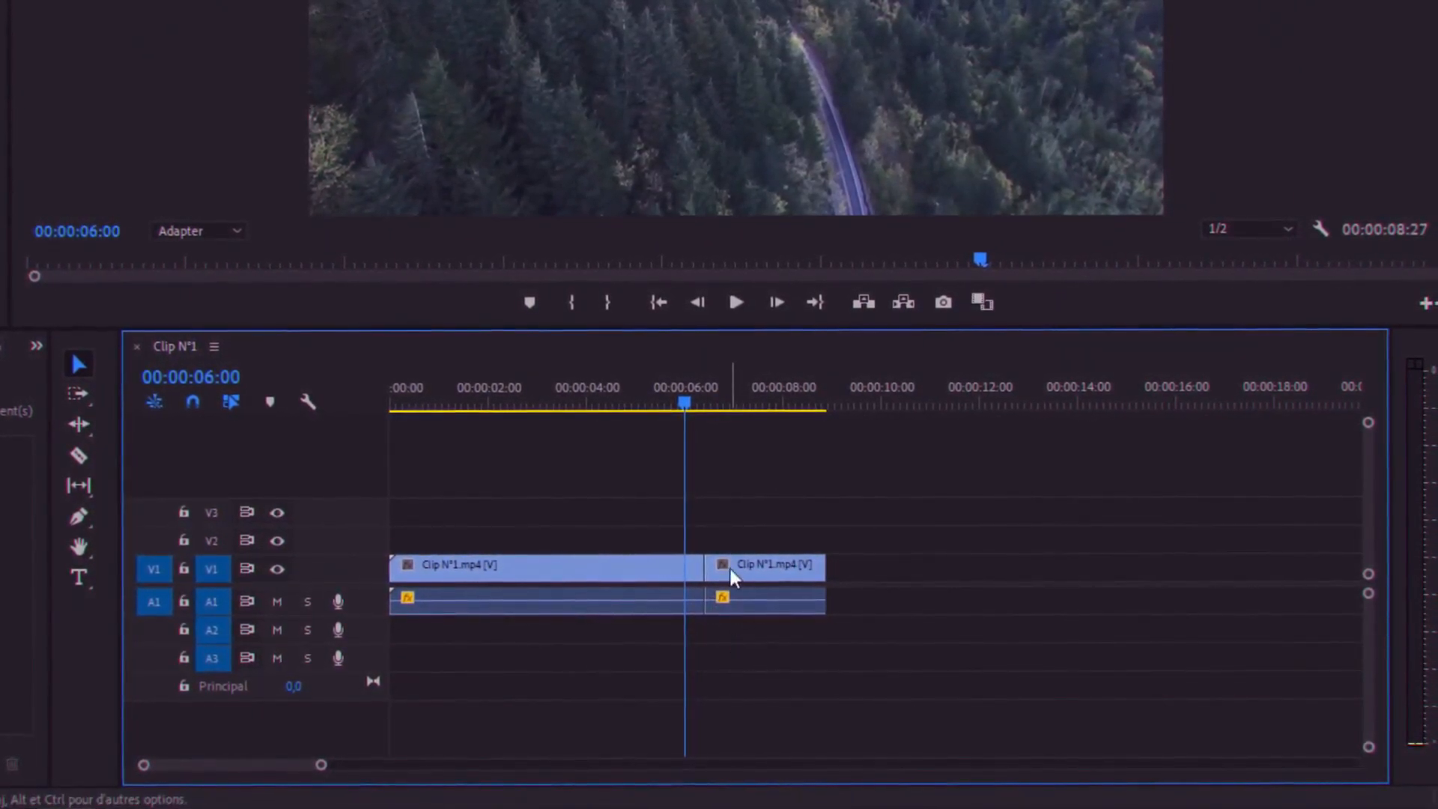
left_click(709, 563)
key("Delete")
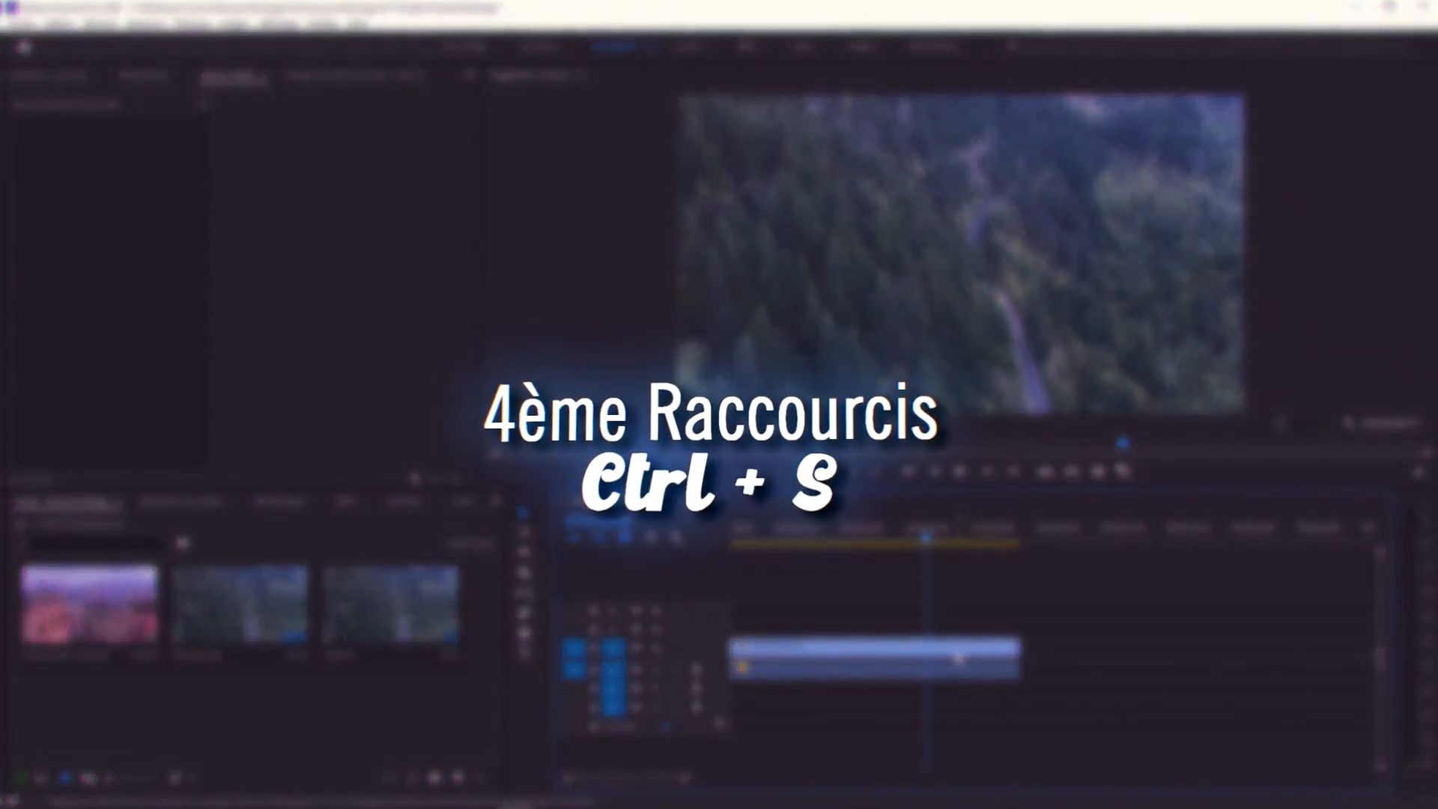
- Save the Tutoriel Montage project
key("ctrl+s")
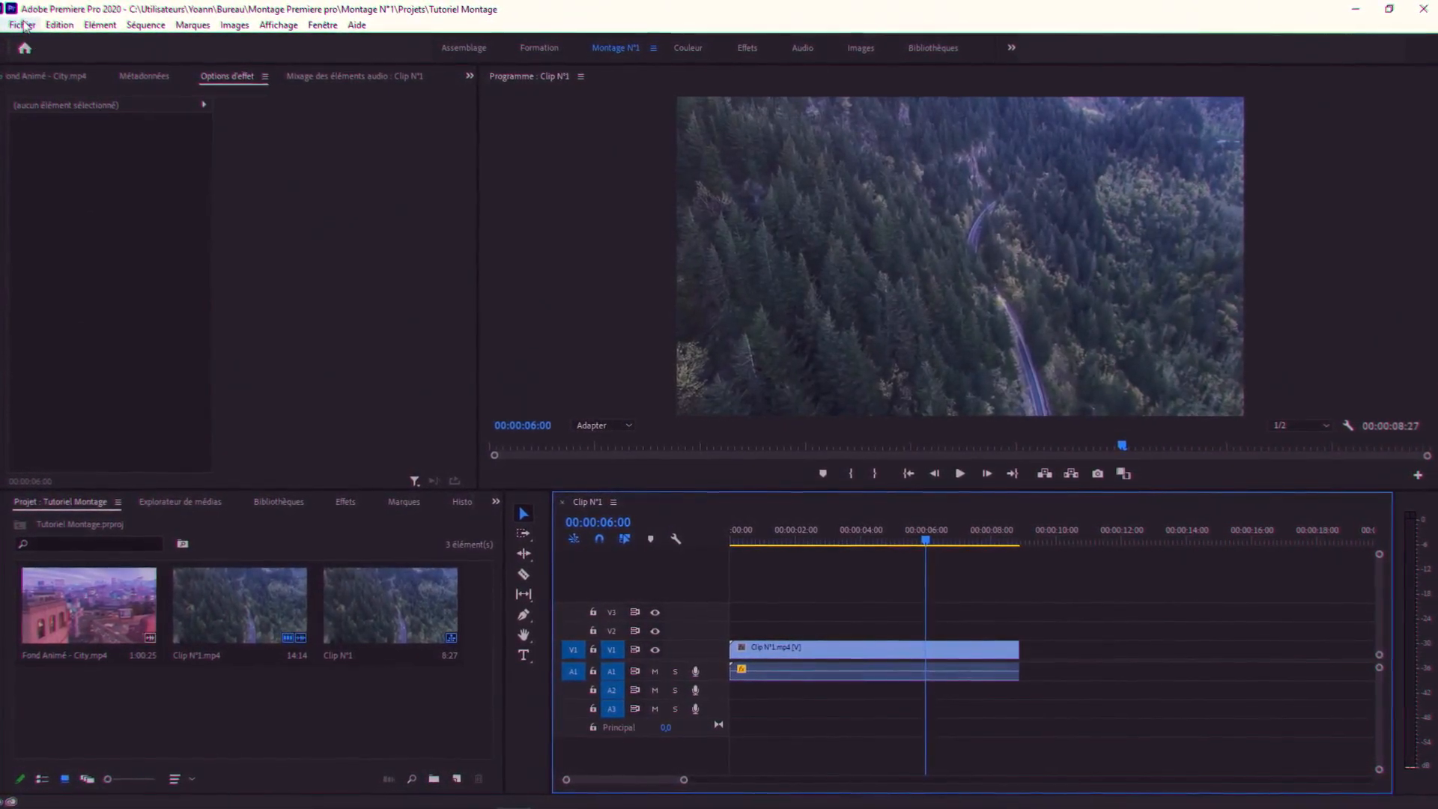
left_click(23, 25)
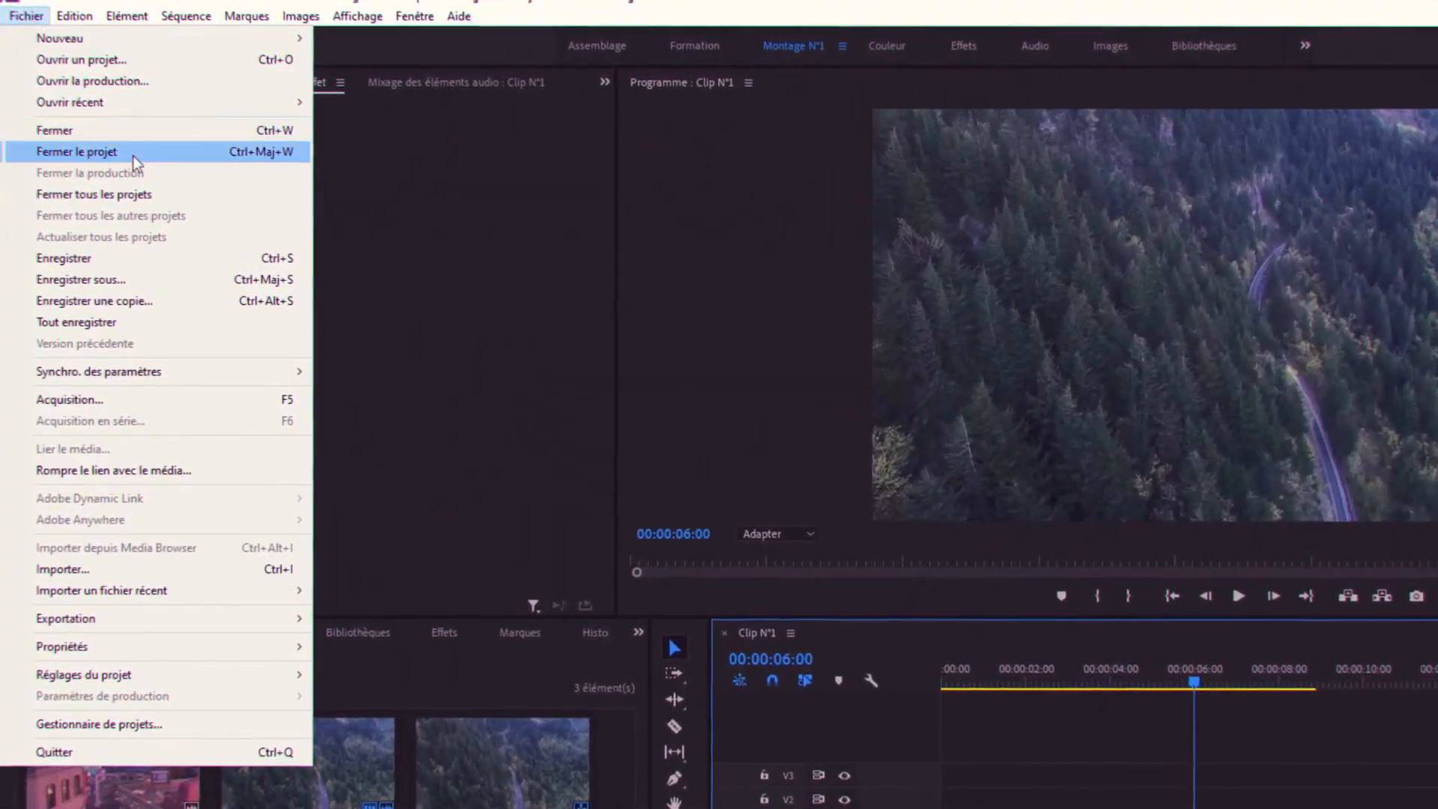
left_click(120, 258)
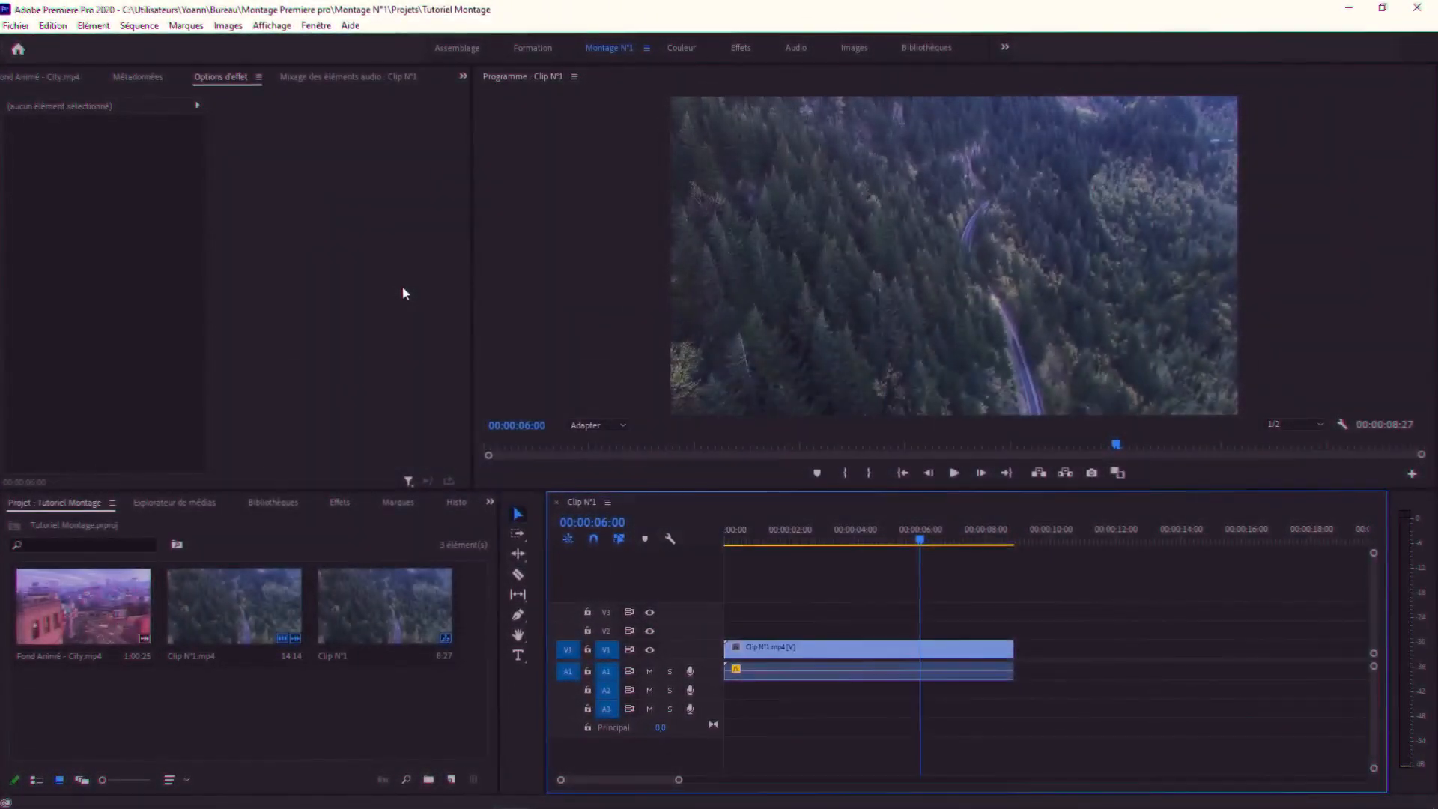
key("h")
left_click_drag(1055, 603, 1060, 637)
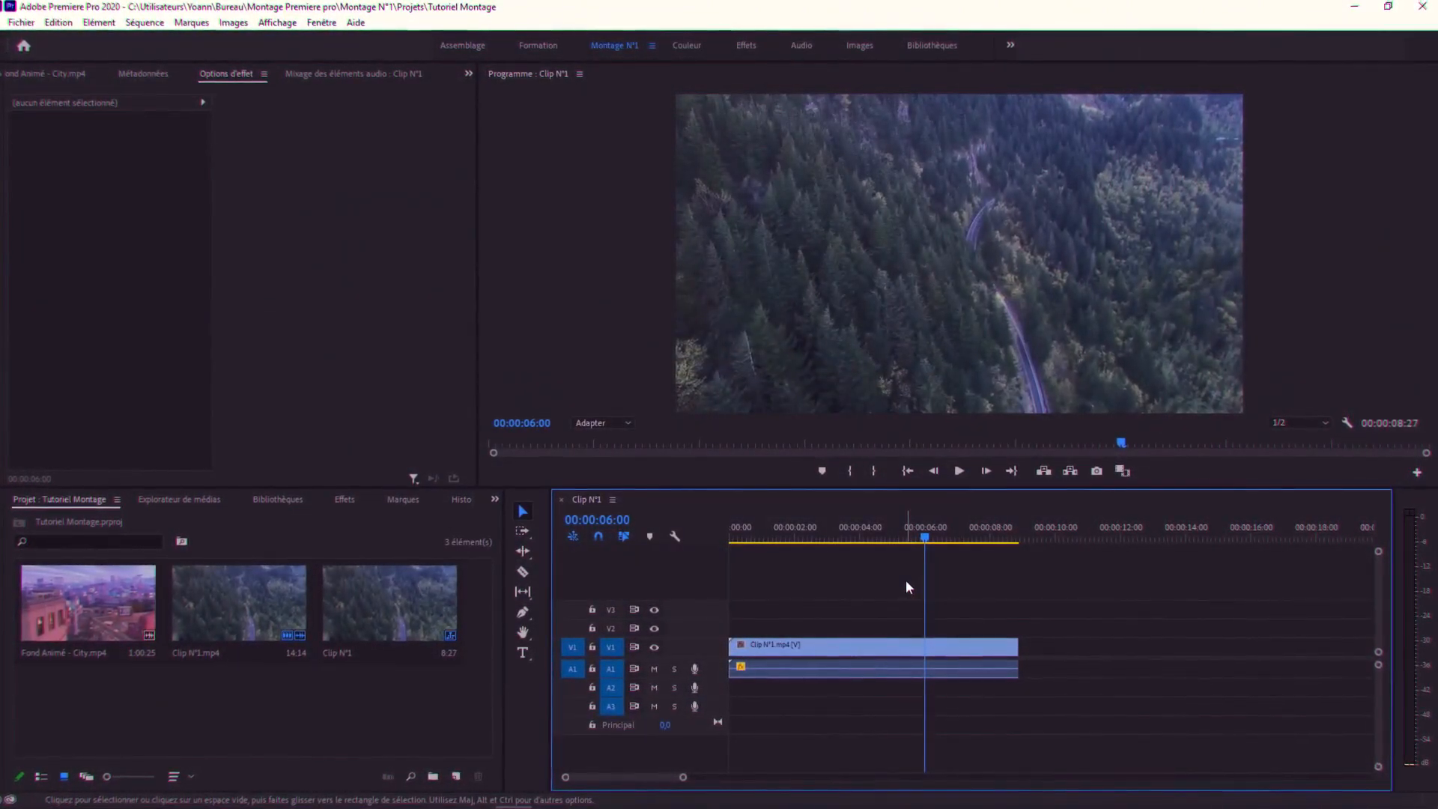
left_click(938, 649)
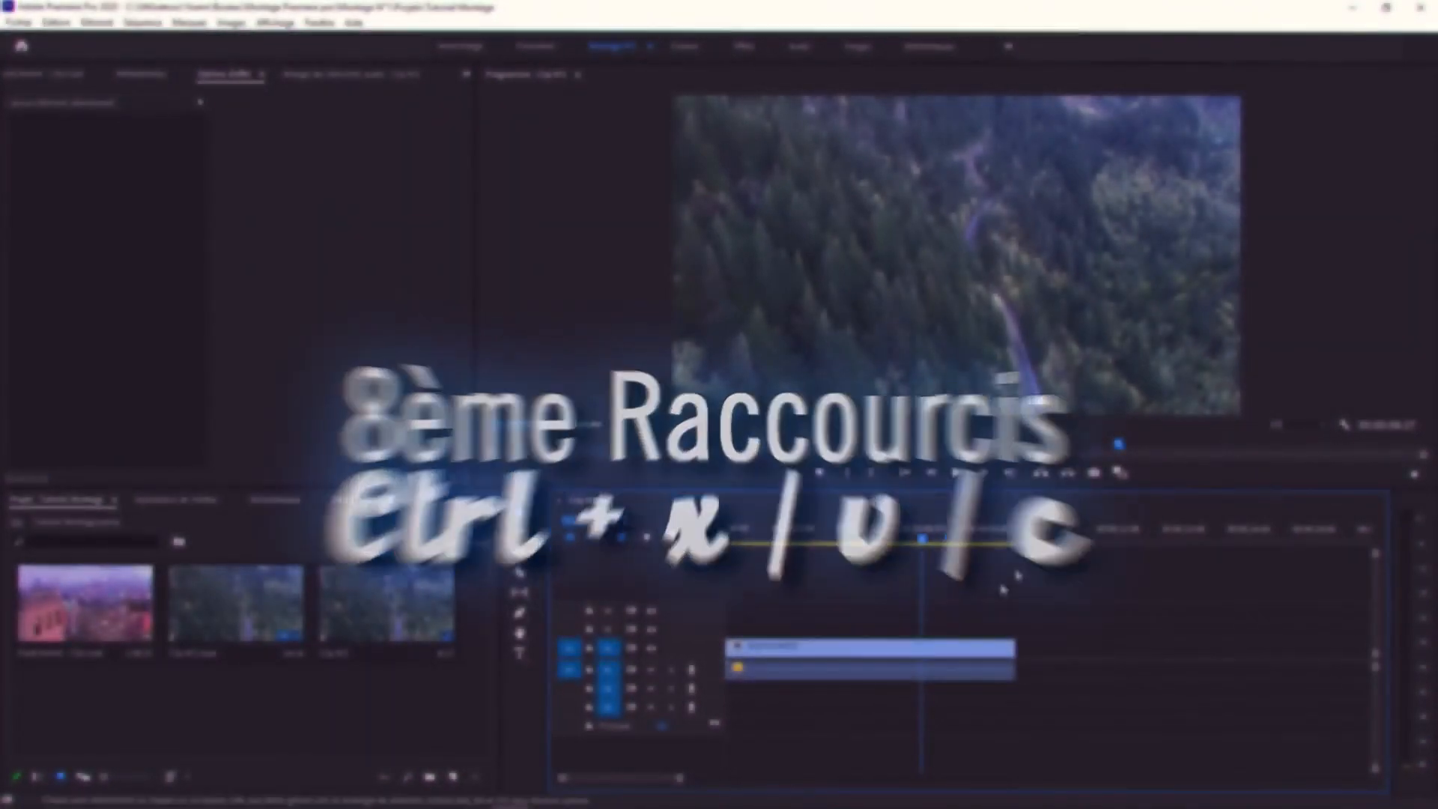
- Cut Clip N°1.mp4 from the timeline and paste it at 00:00:06:29 and again at about 18 seconds
left_click(865, 657)
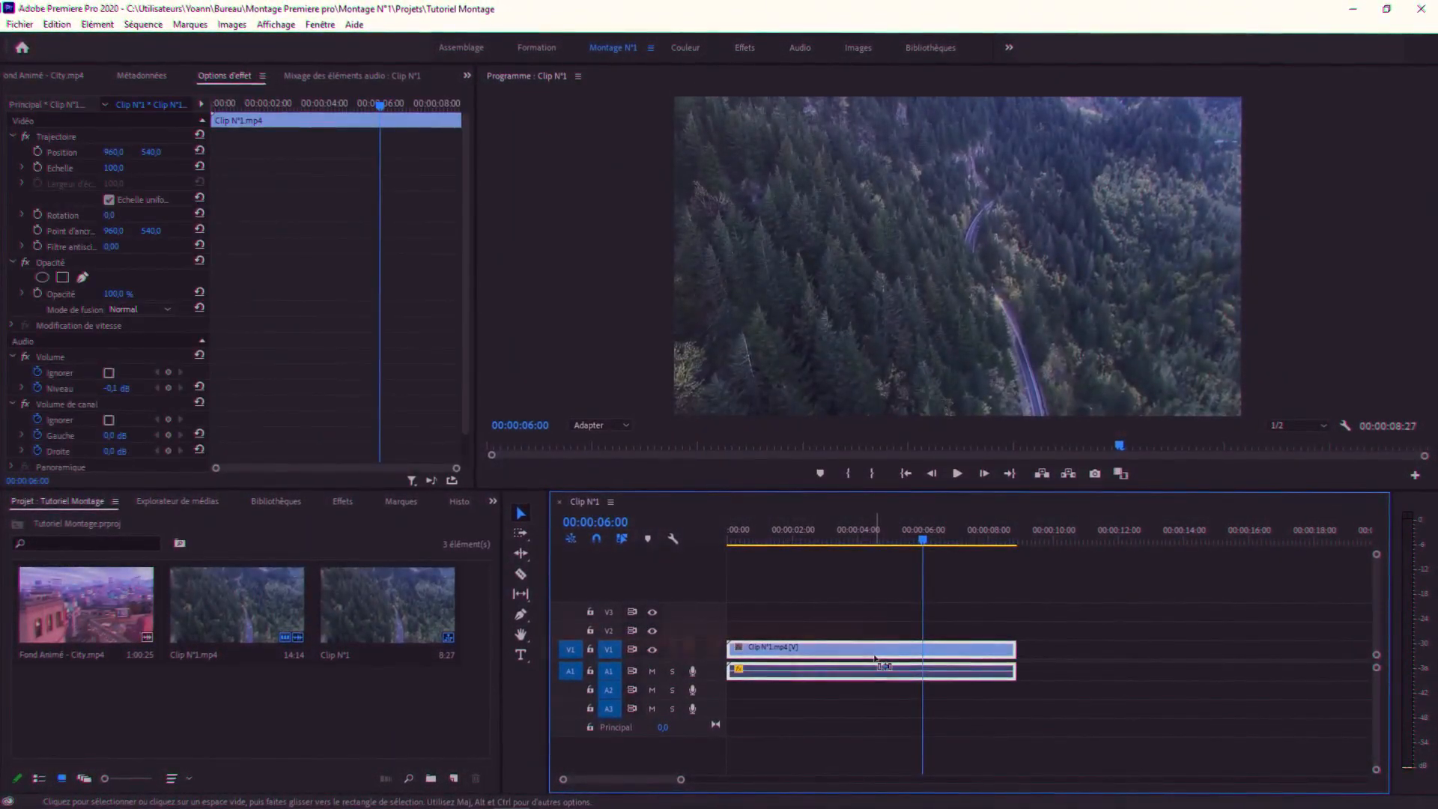
key("ctrl+x")
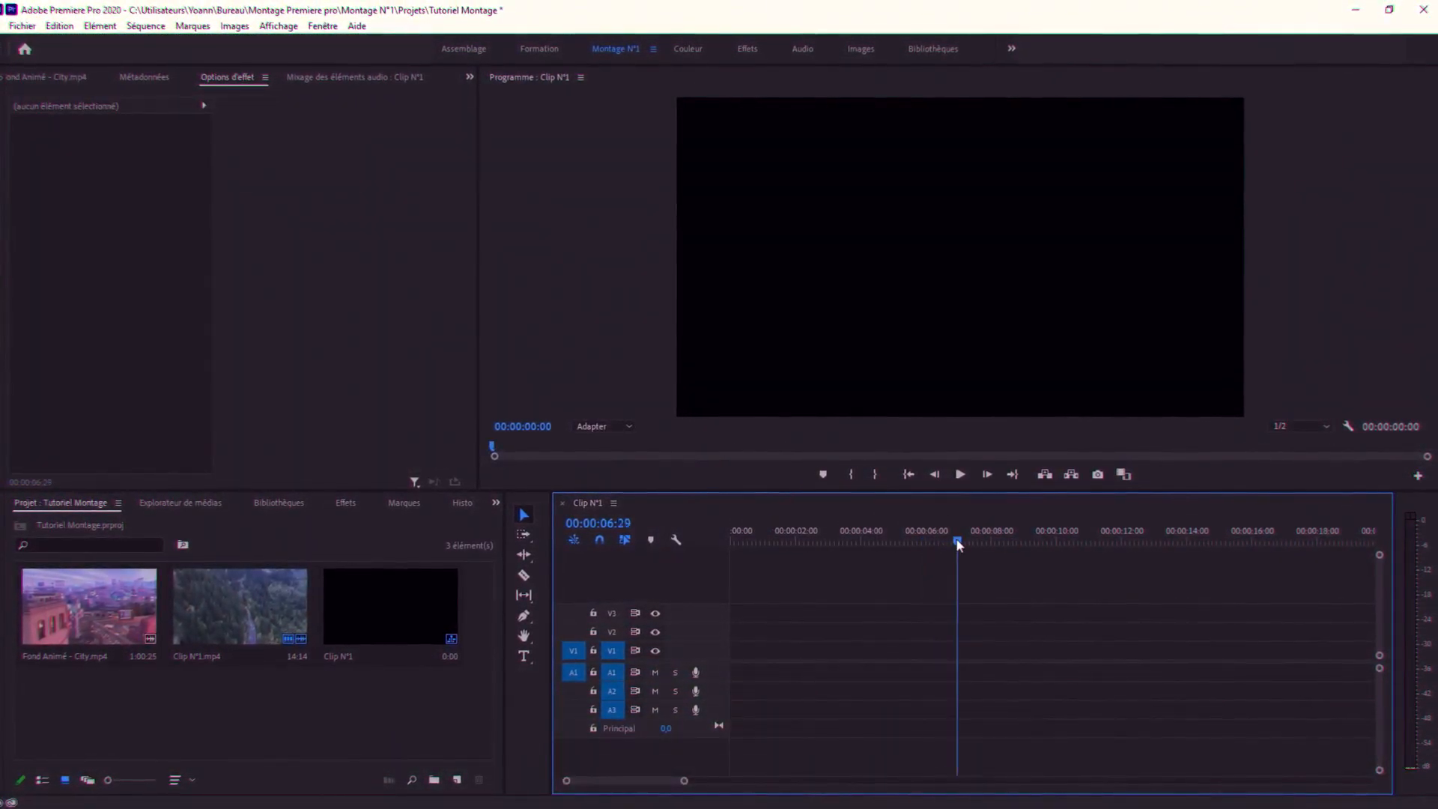
key("ctrl+v")
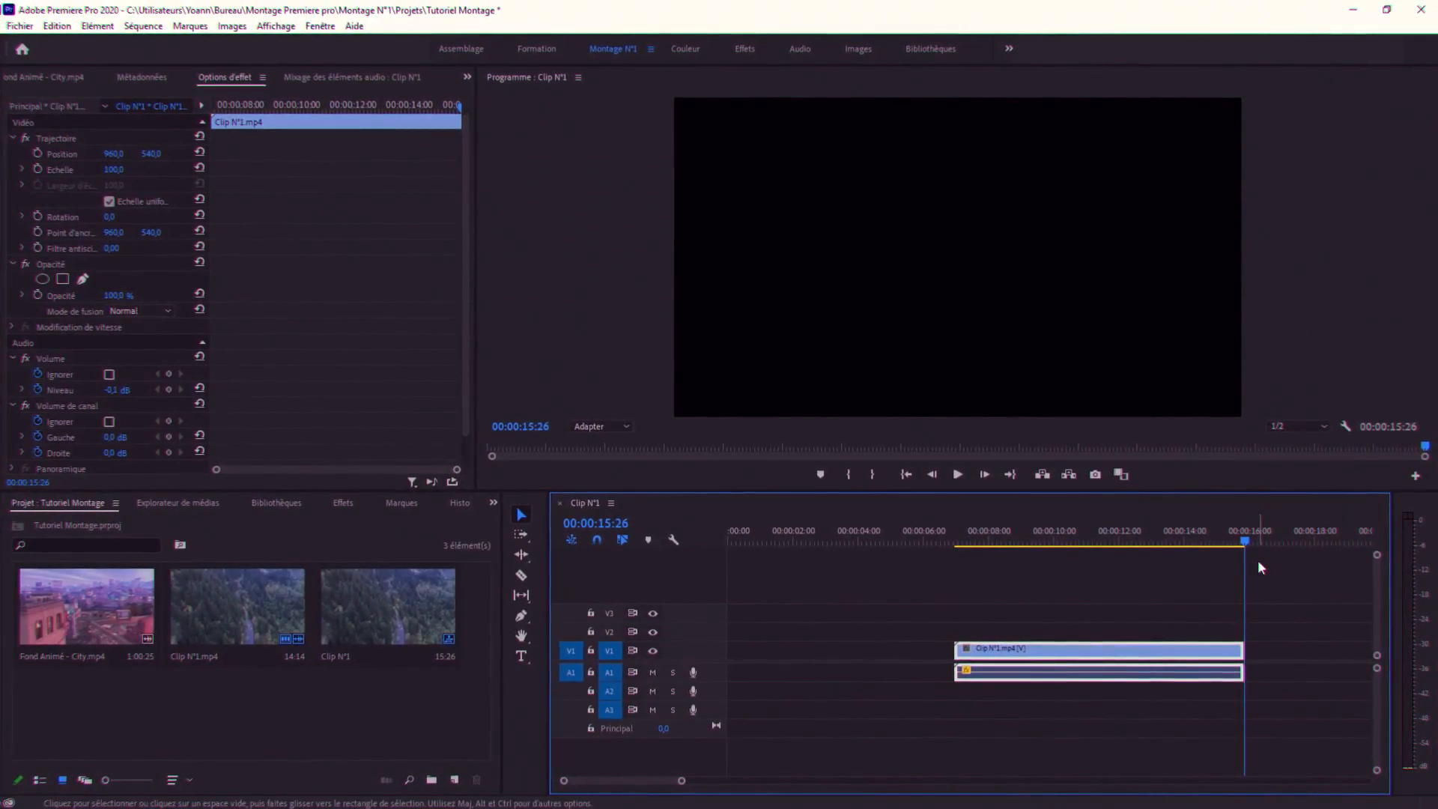
left_click(1317, 538)
key("ctrl+v")
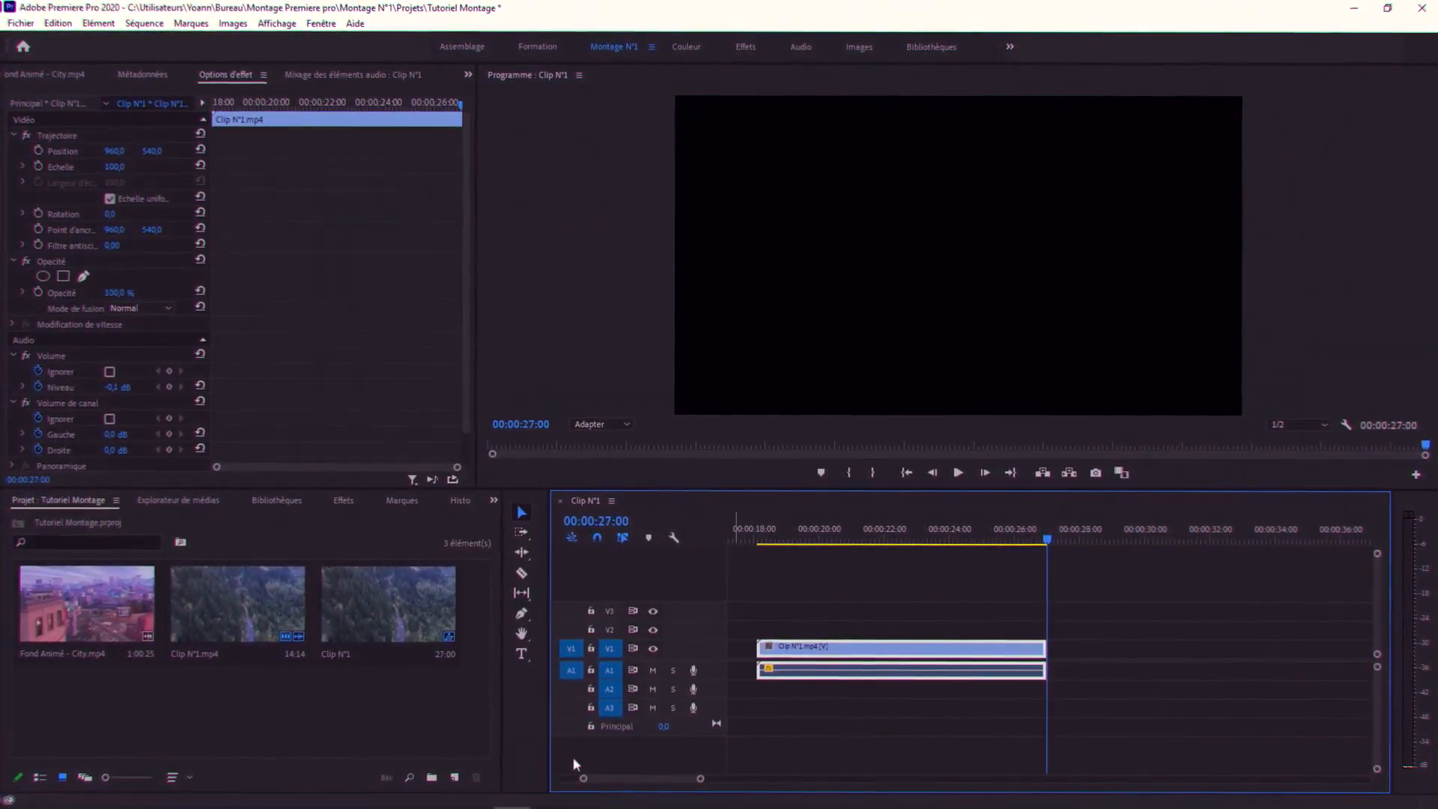
left_click_drag(585, 778, 504, 779)
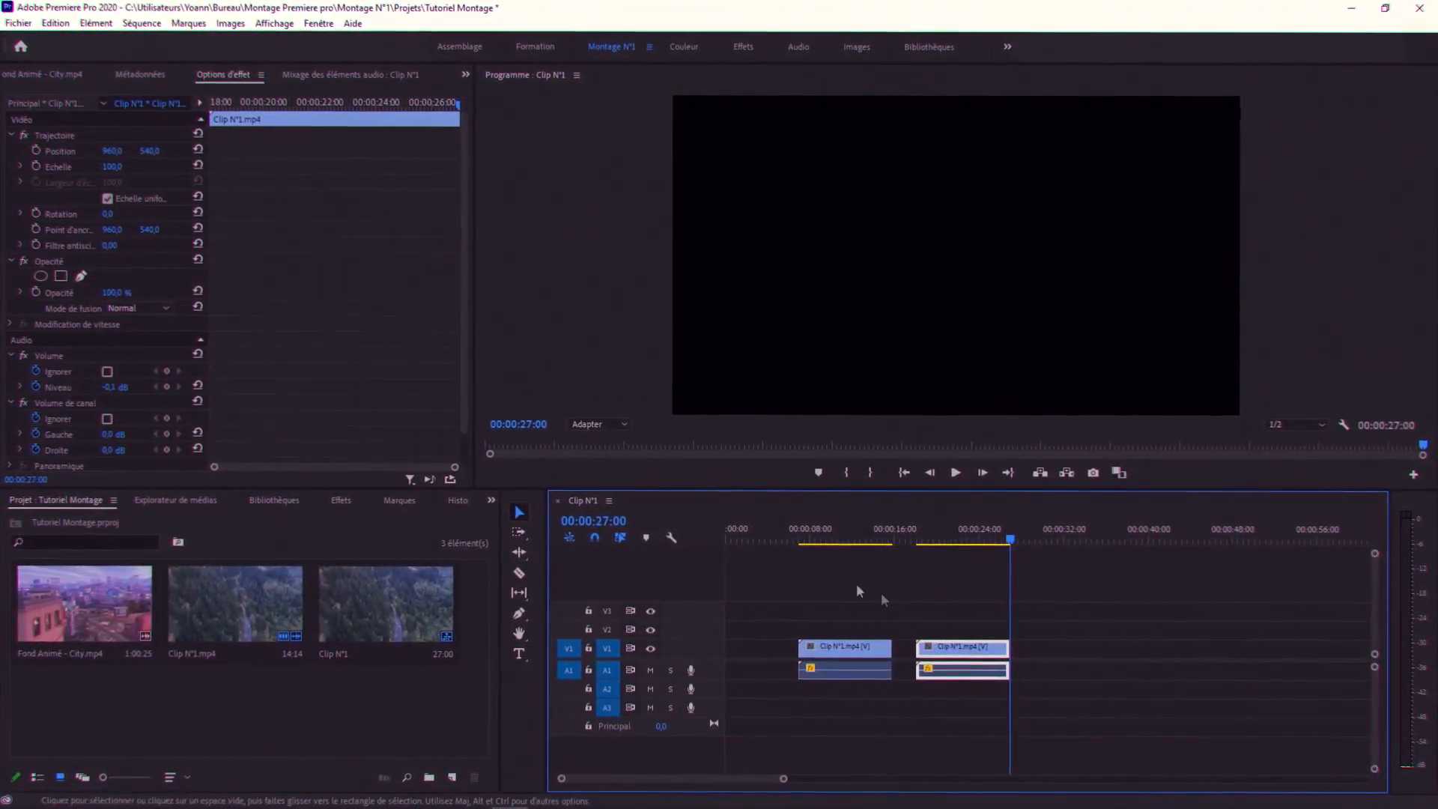
- Place a timeline marker at about 8 seconds, over the first pasted clip
left_click(985, 534)
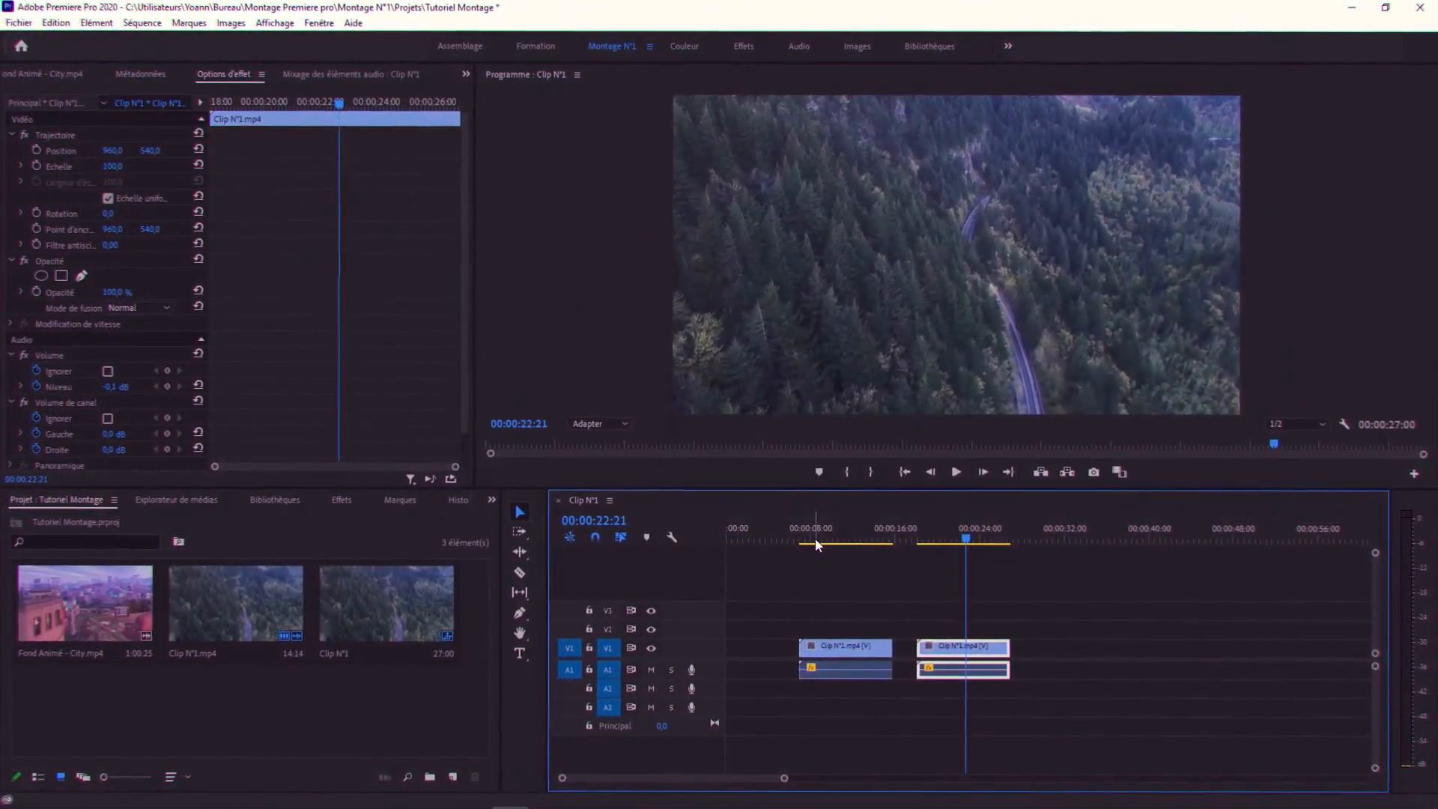
left_click(819, 538)
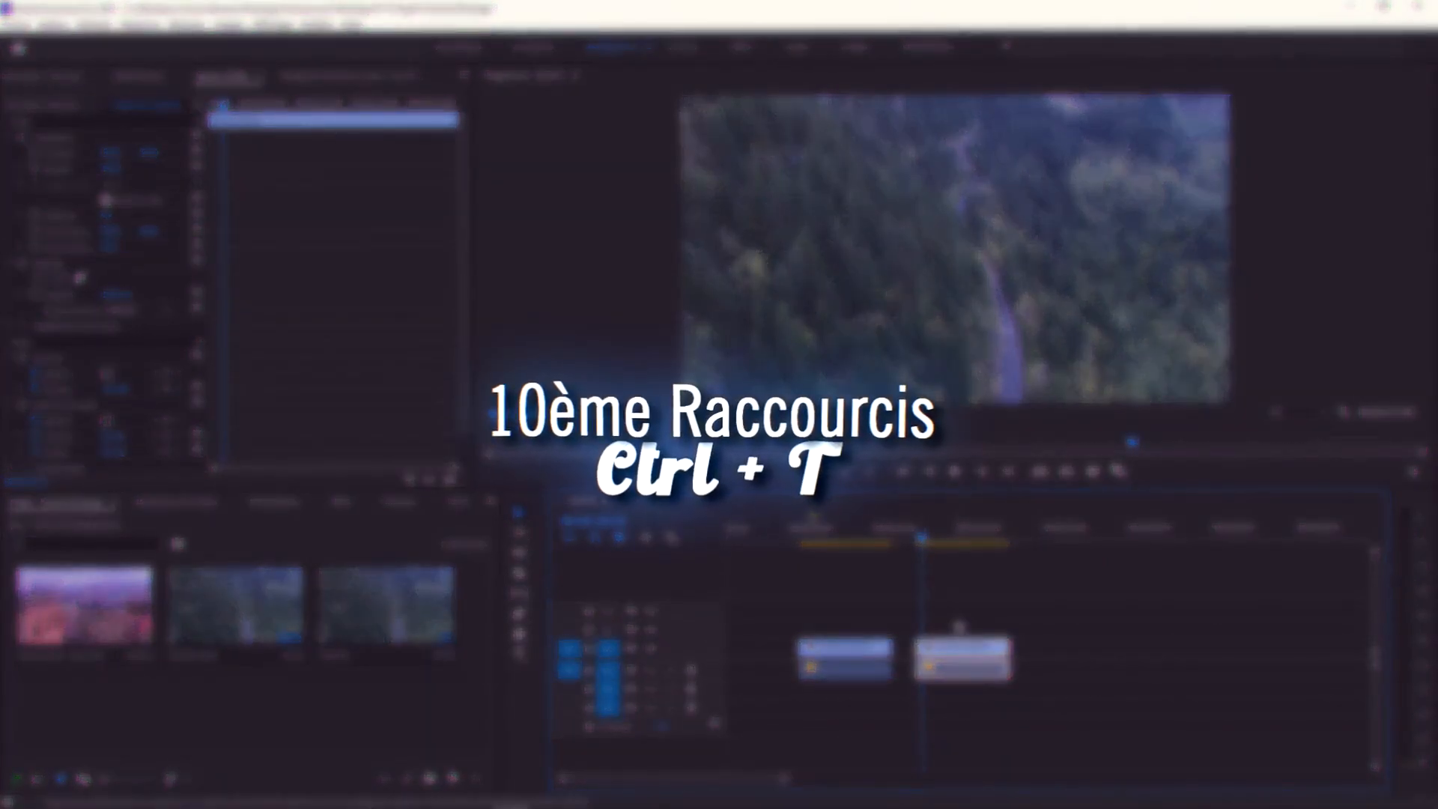
- Add a text layer at 00:00:18:19, set its horizontal anchor point to about 1491, and replace its text with FND
key("ctrl+t")
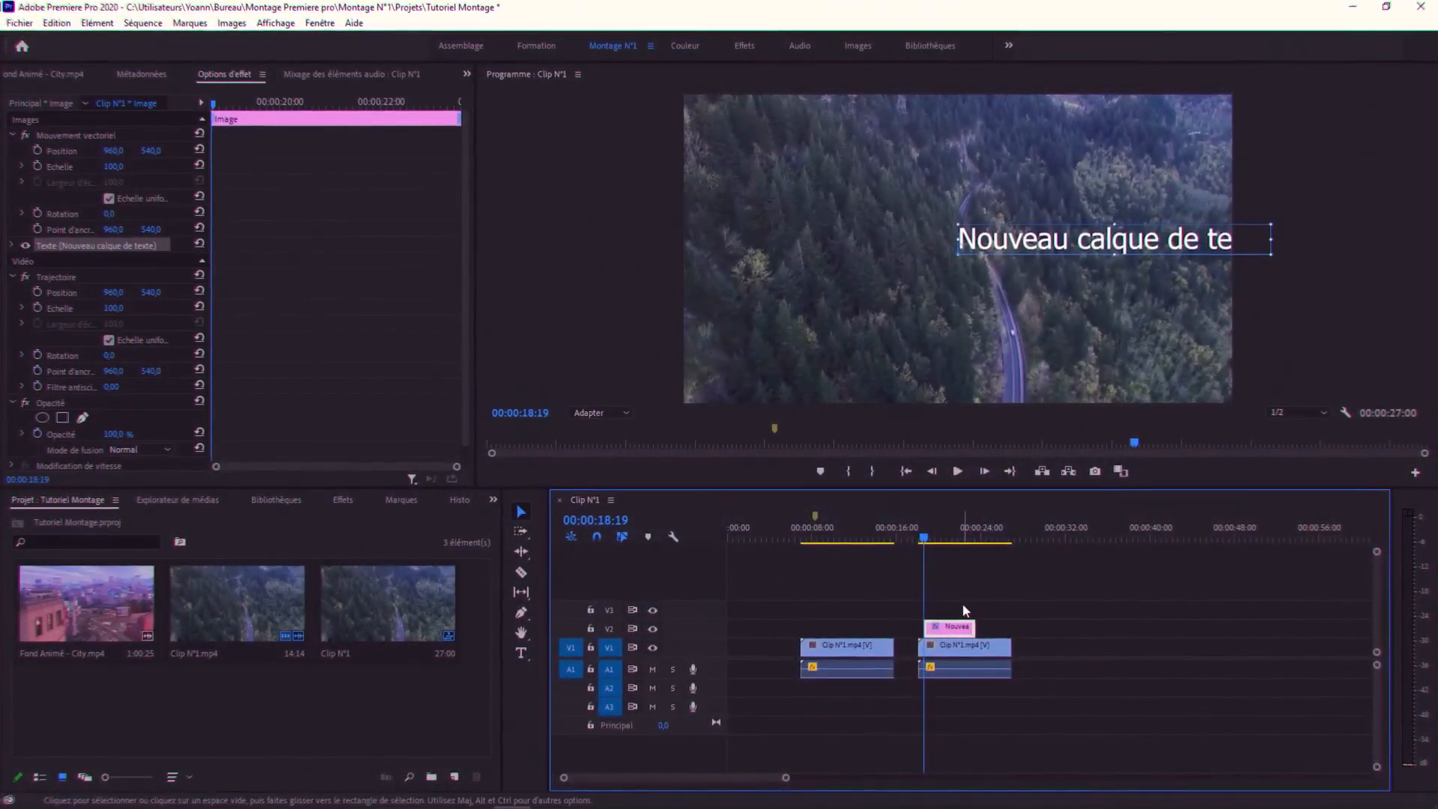
left_click(1104, 231)
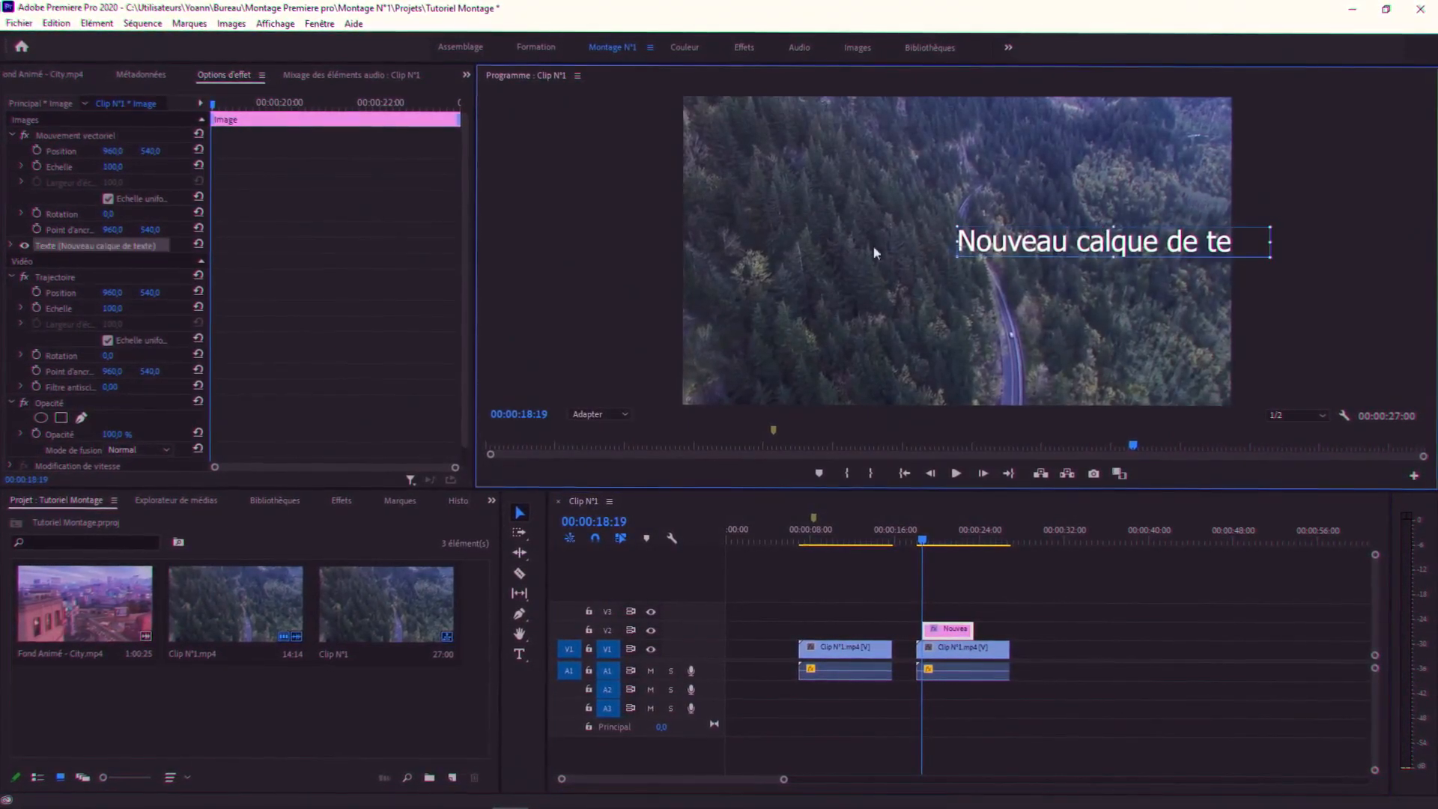
left_click_drag(109, 231, 508, 231)
left_click(936, 242)
type("FND")
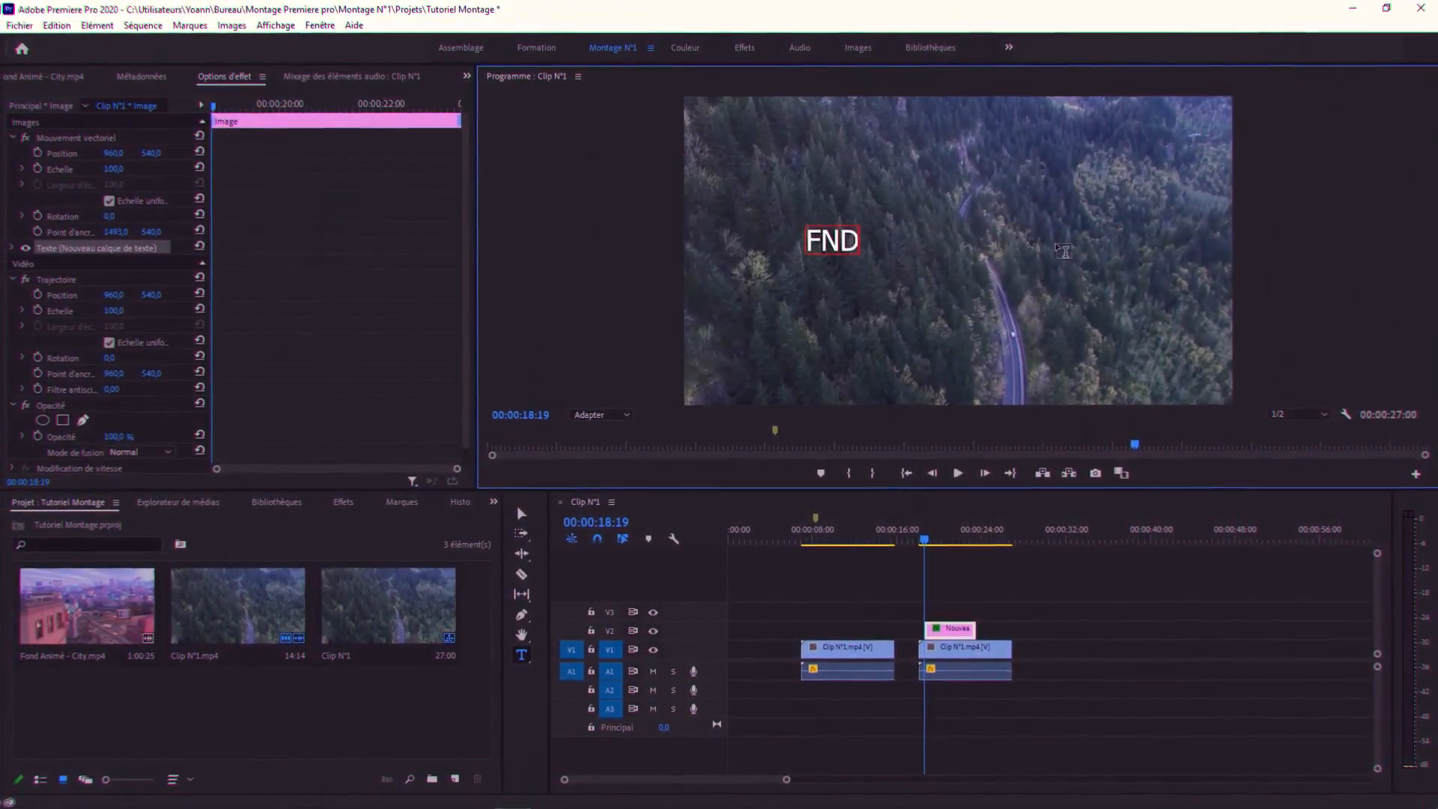
- Shift the FND text's anchor point to about 1005, 70 and move the playhead to 00:00:18:17
left_click_drag(113, 231, 2, 231)
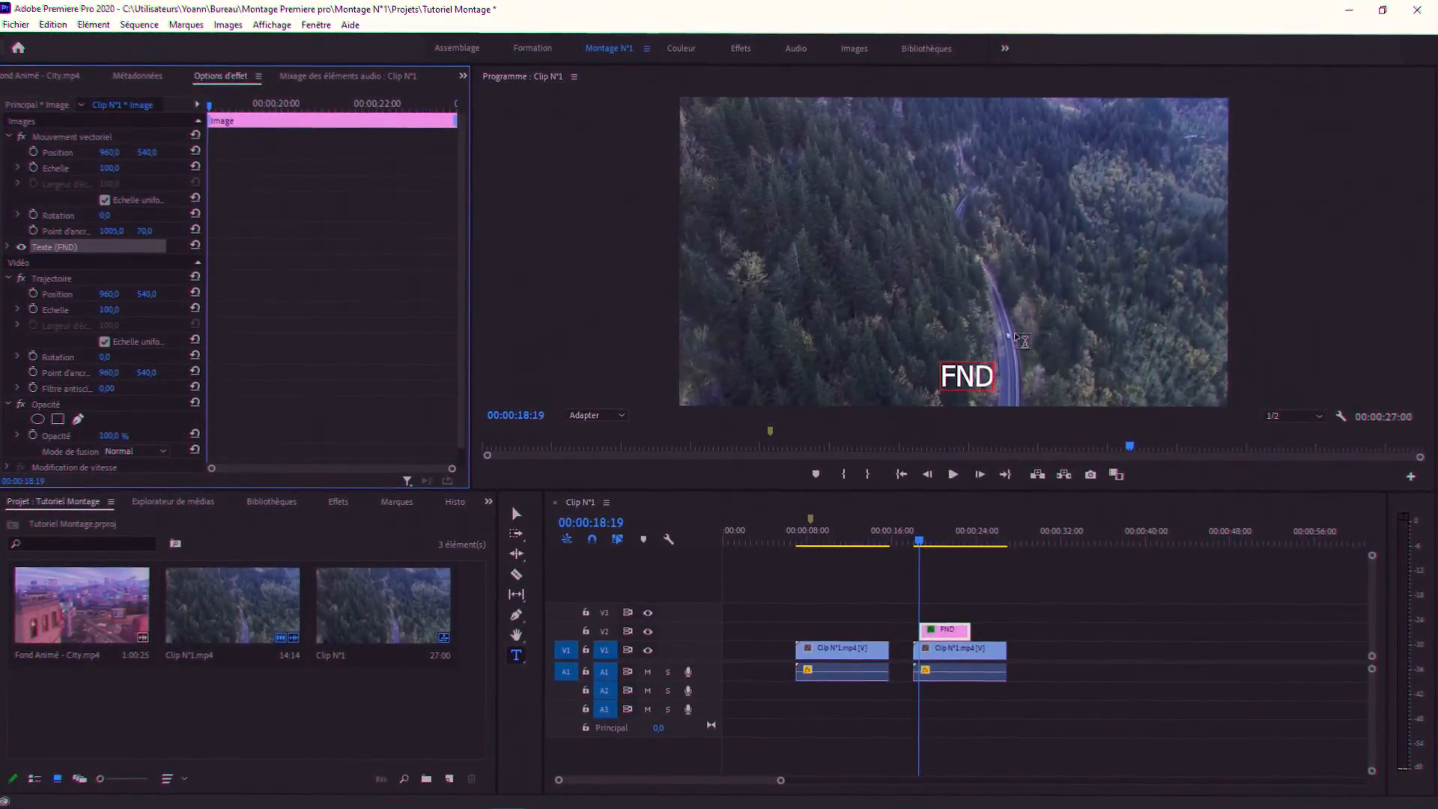
key("v")
left_click(919, 541)
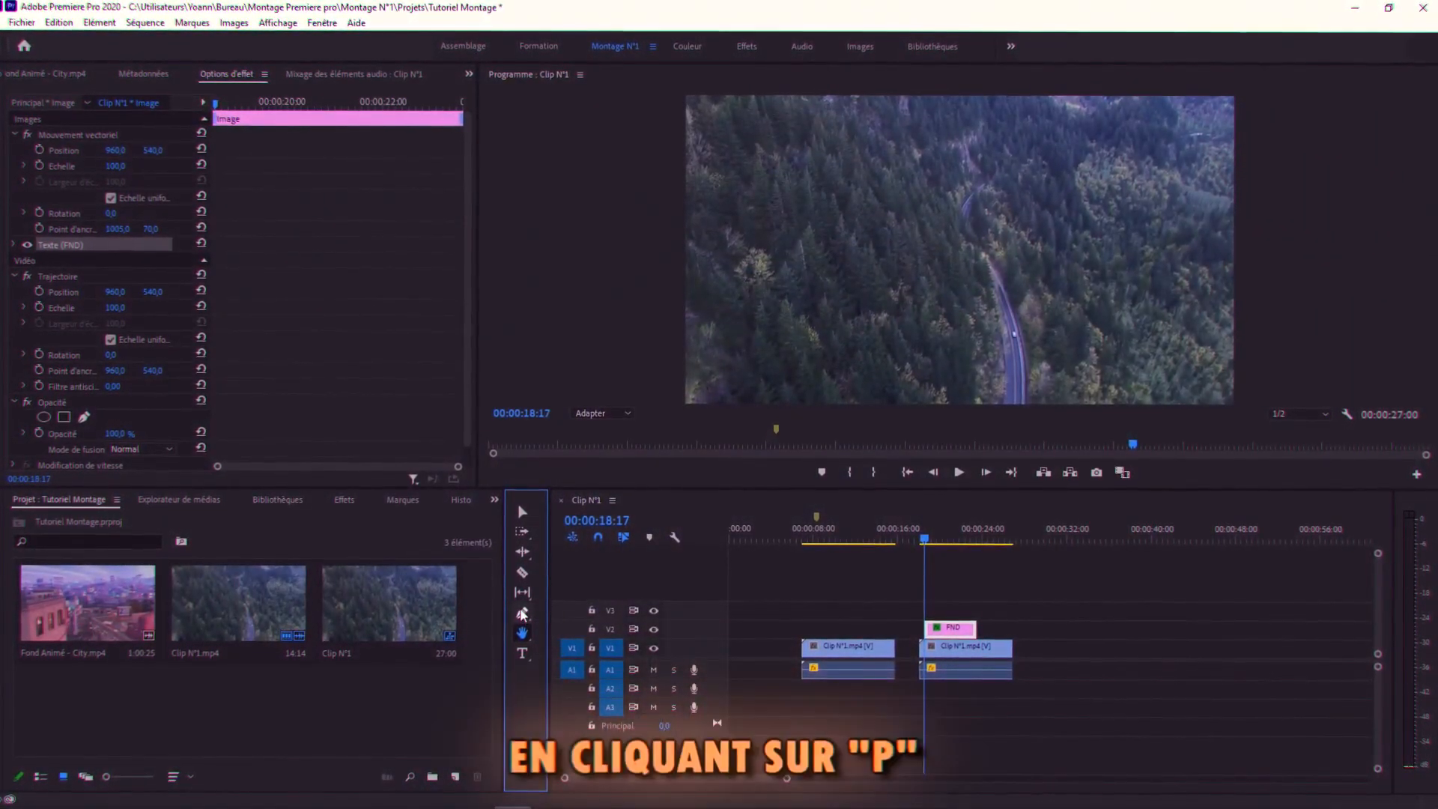
- Draw a filled four-sided shape over the forest at 00:00:18:17 with the Pen tool
left_click(522, 614)
left_click(826, 174)
left_click(837, 247)
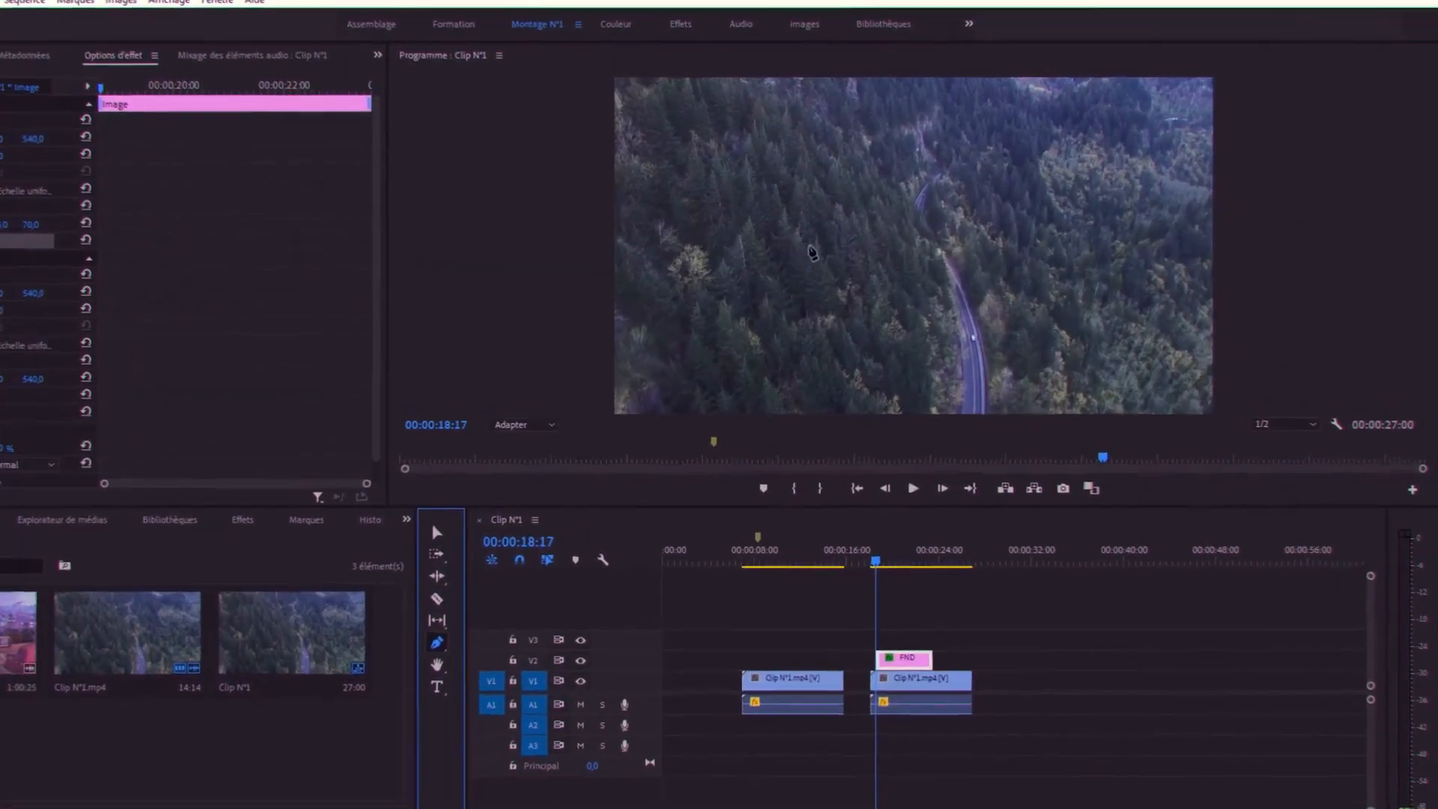
left_click(863, 248)
left_click_drag(721, 238, 974, 222)
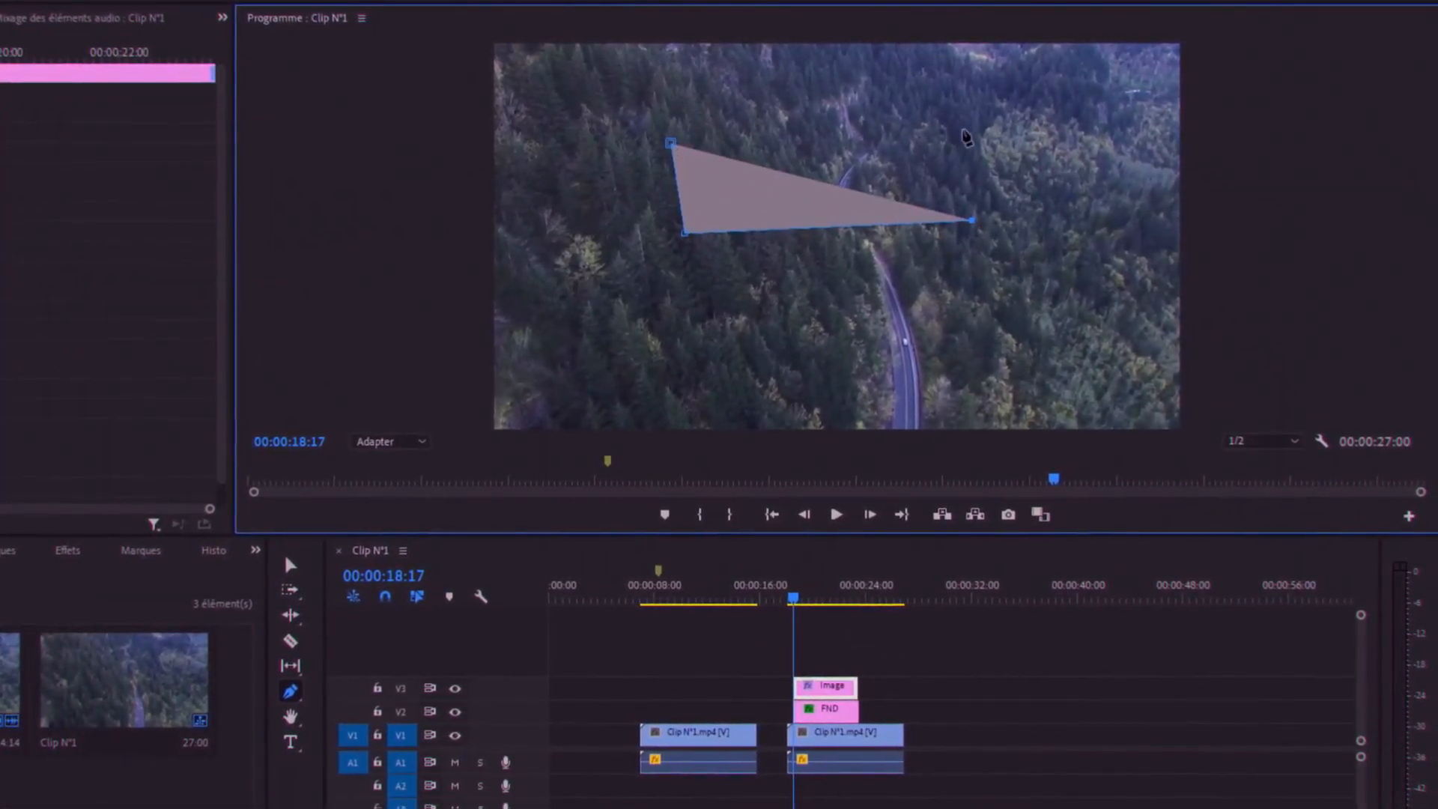
left_click(922, 139)
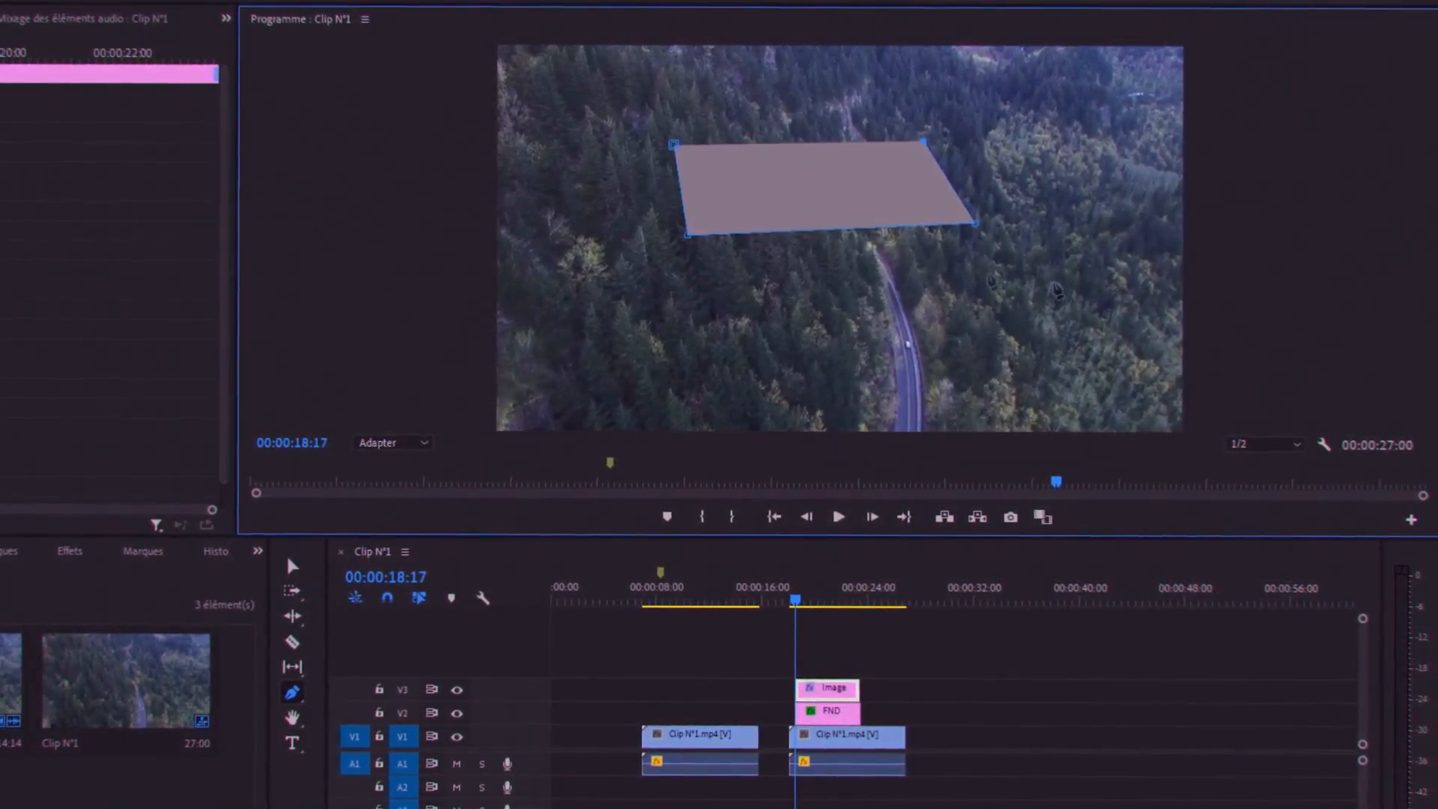
- Undo the shapes drawn with the Pen tool
key("ctrl+z")
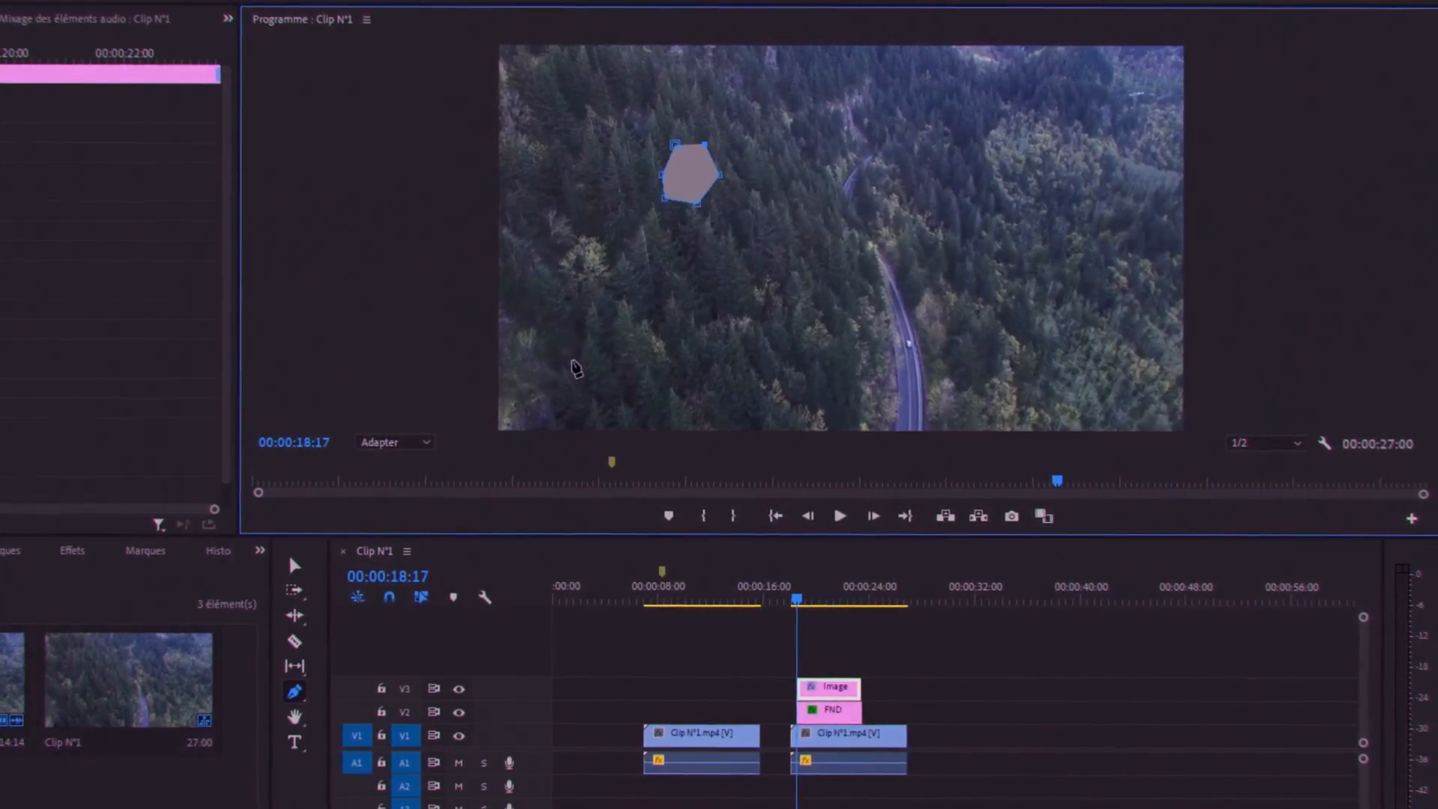
key("ctrl+z")
key("ctrl+z")
key("ctrl+z")
key("ctrl+z")
key("ctrl+z")
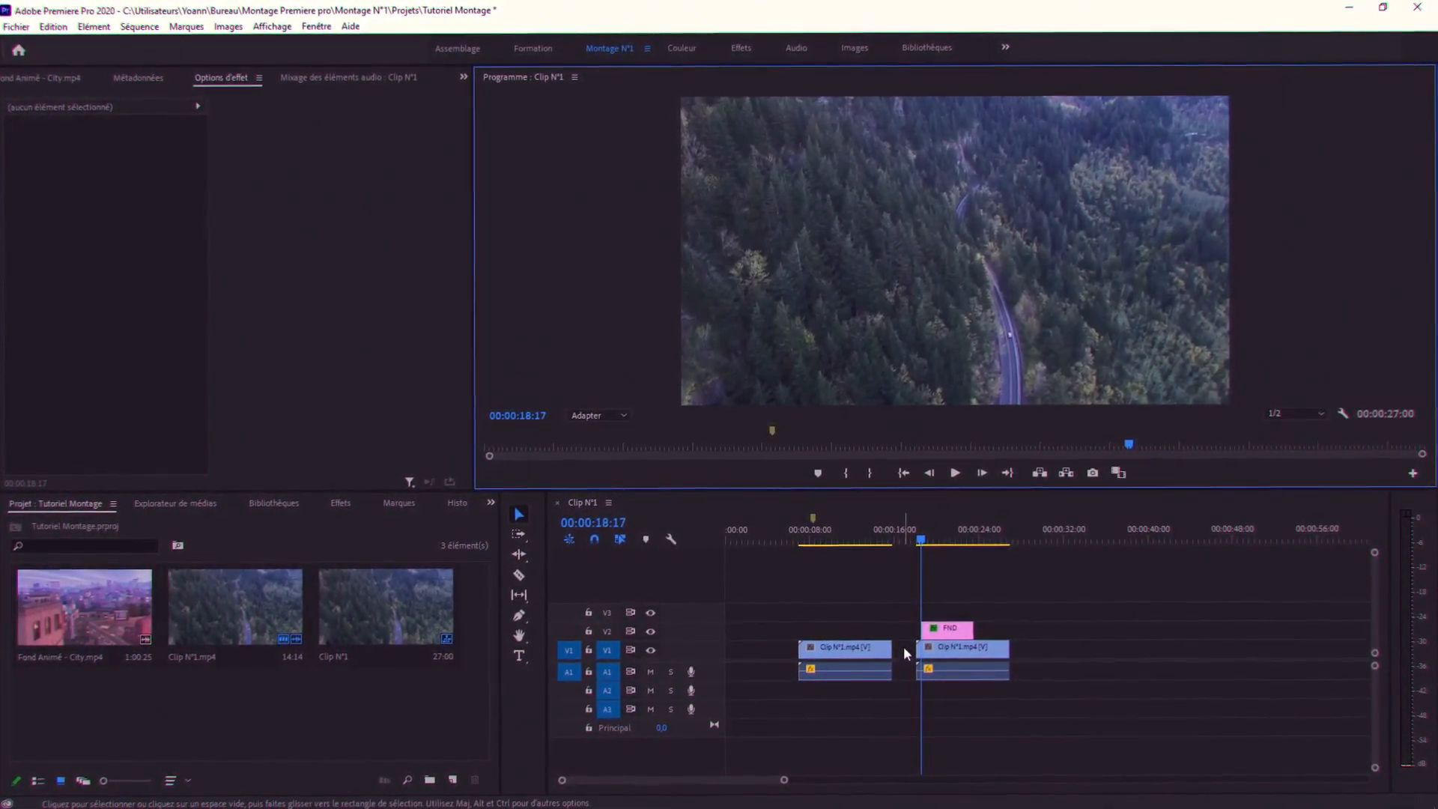
- Delete the gap between the two Clip N°1.mp4 clips and move the FND text over the second clip
left_click(902, 647)
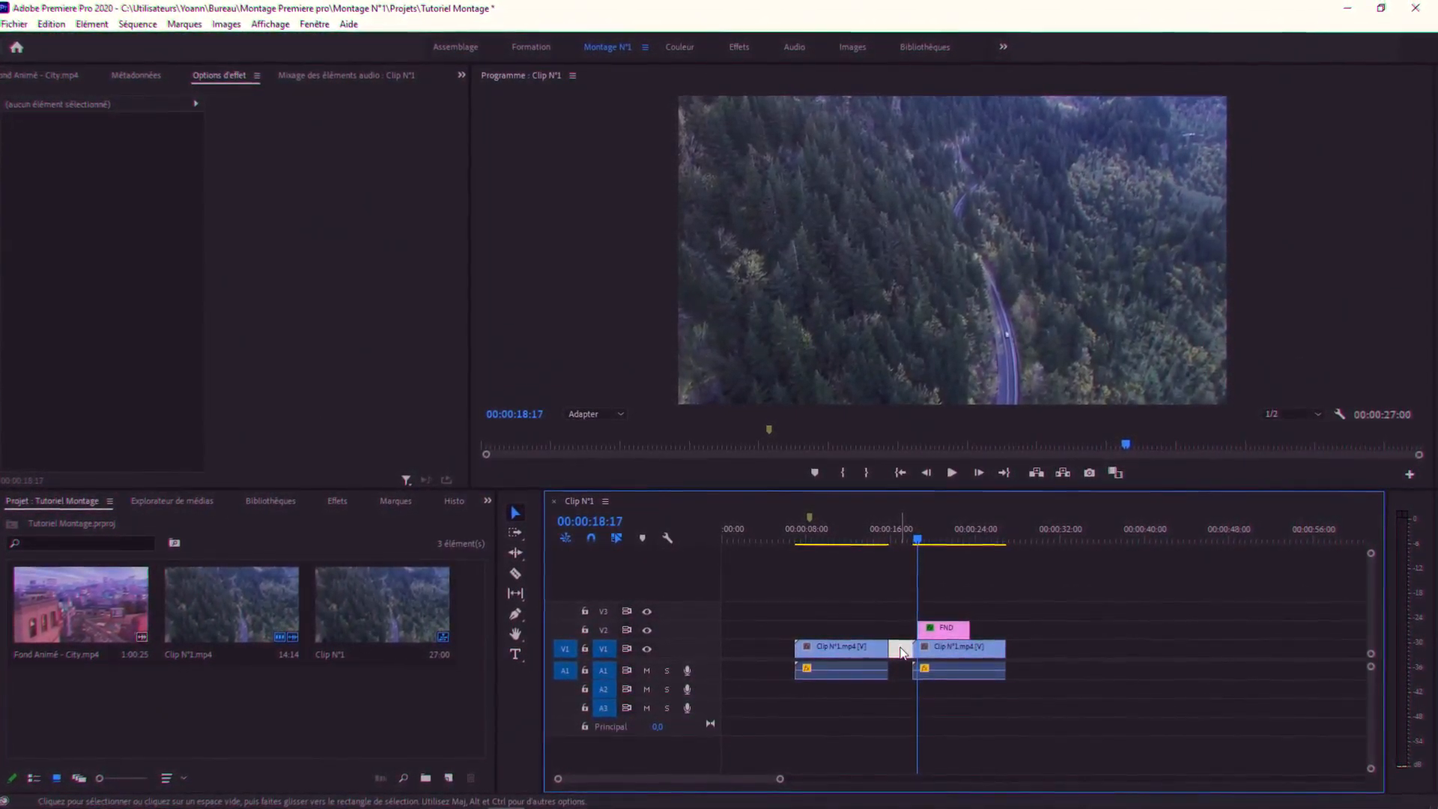
key("Delete")
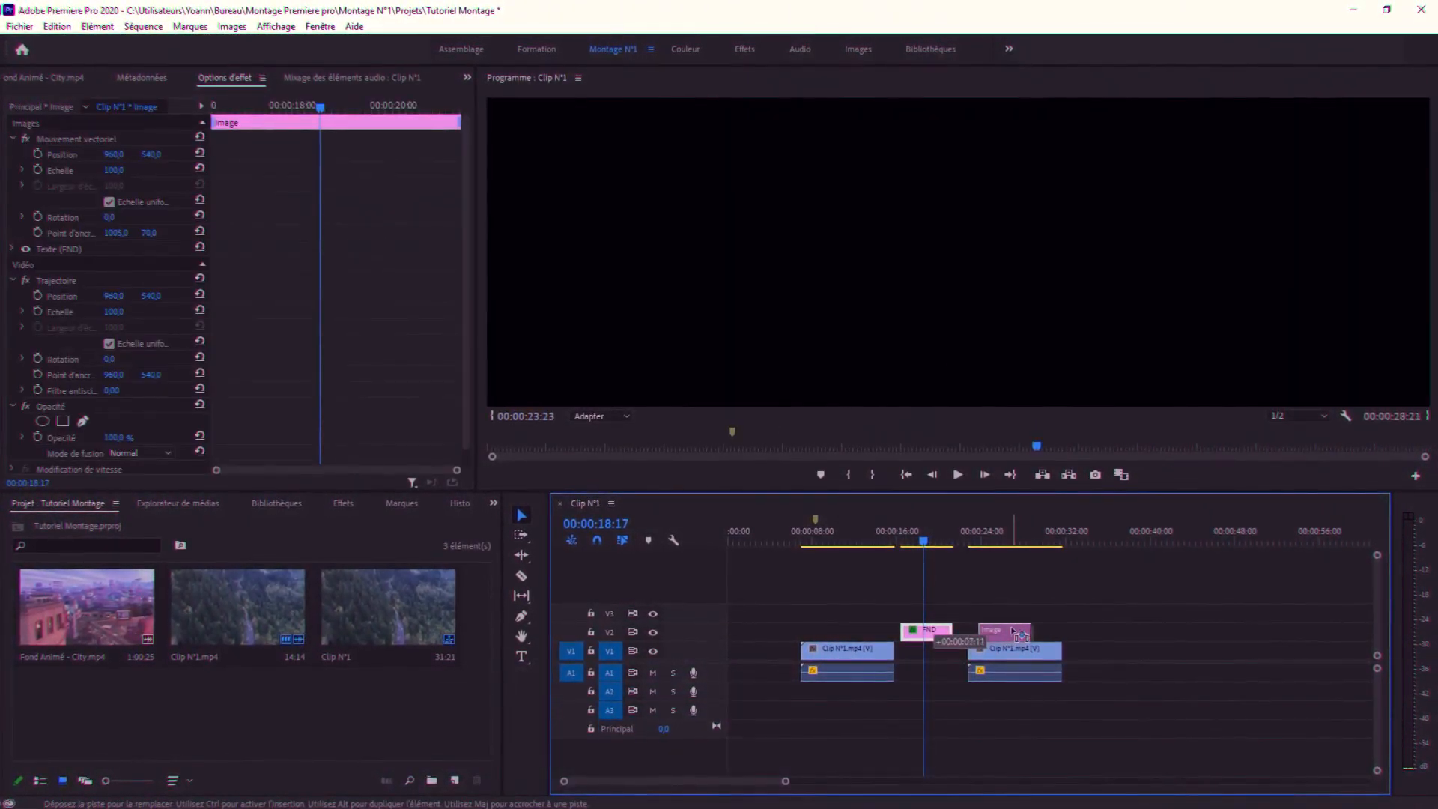
left_click_drag(1013, 632, 1015, 633)
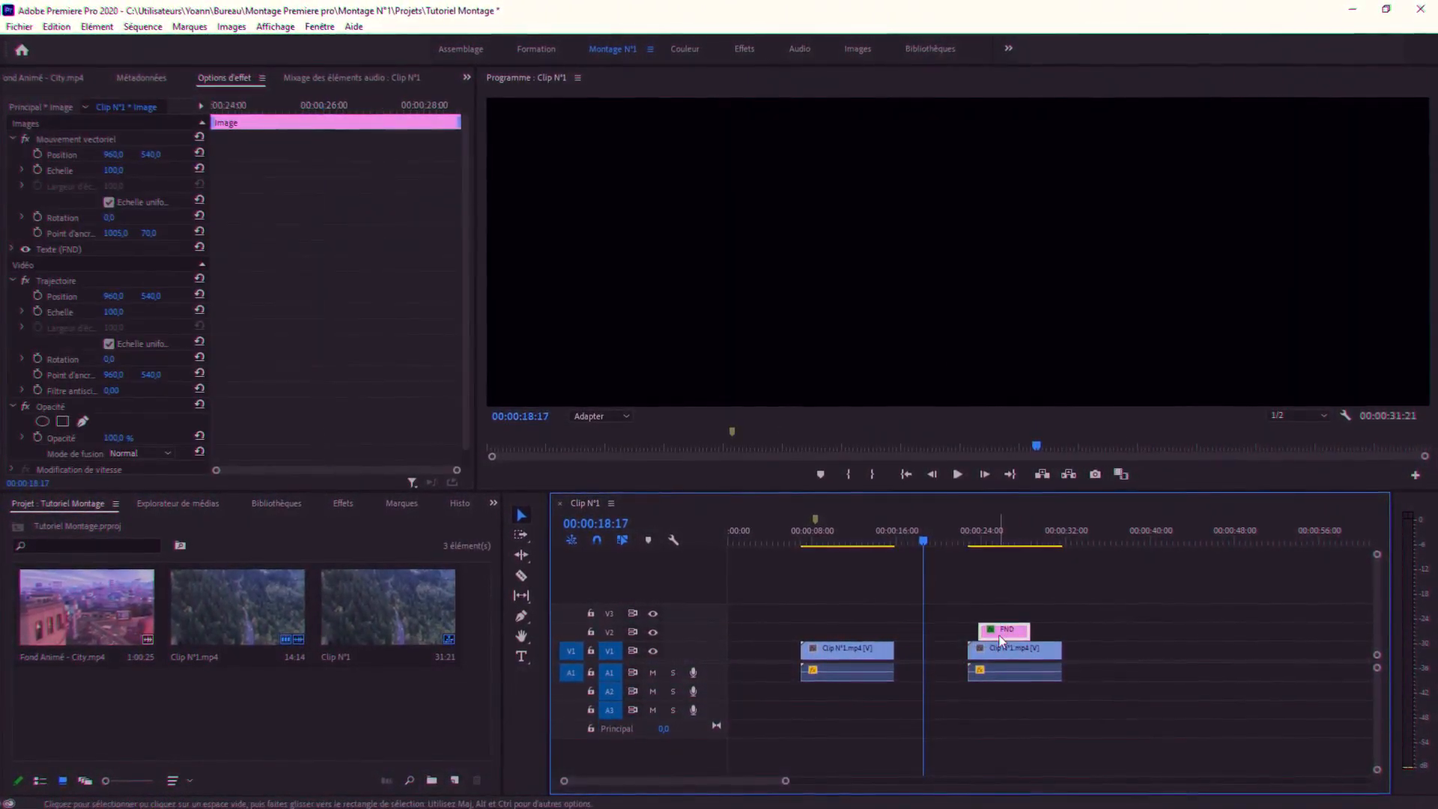
- Select all clips, close the gap with Supprimer les espaces vides, and move them to the start of the sequence
left_click(950, 644)
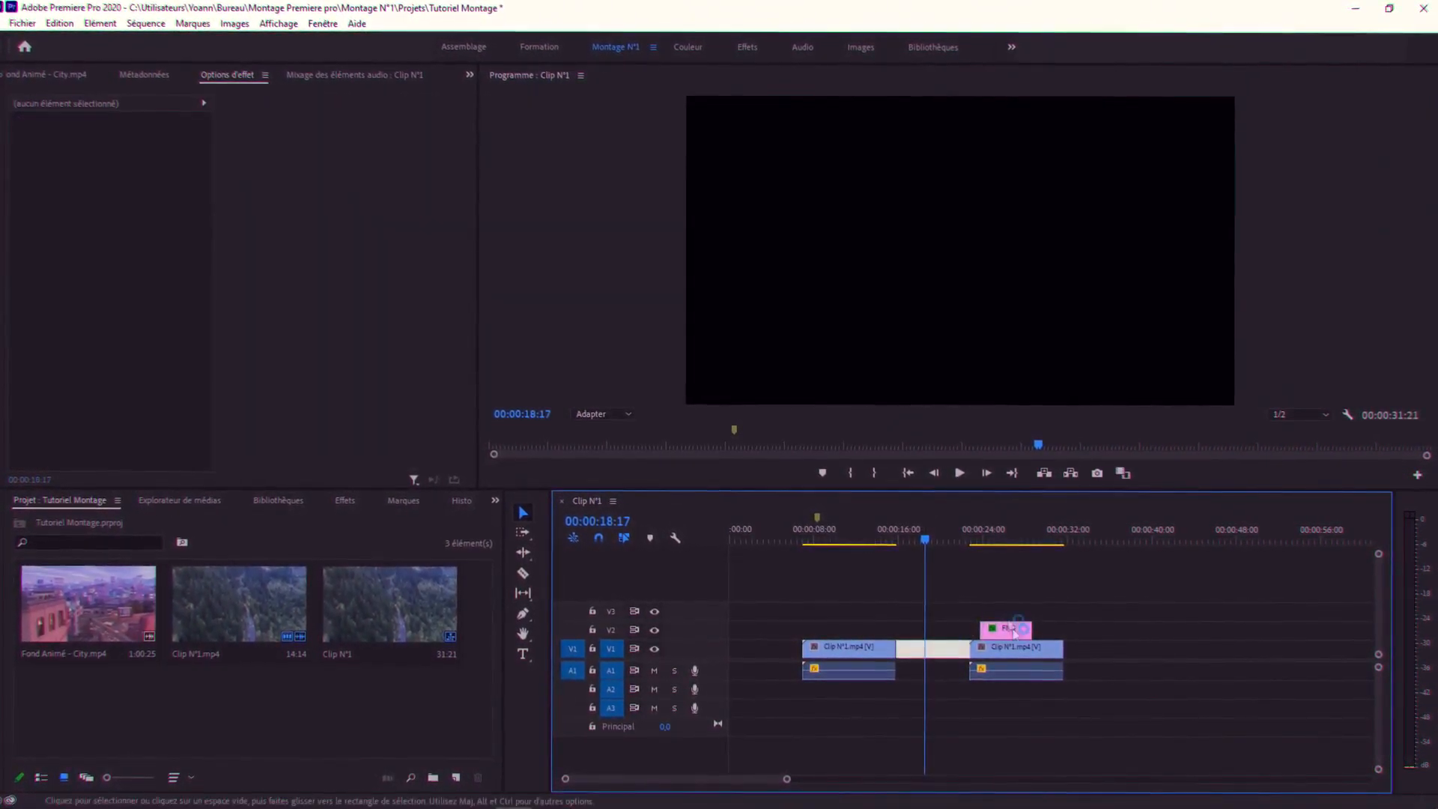
left_click(853, 654)
left_click(1109, 697)
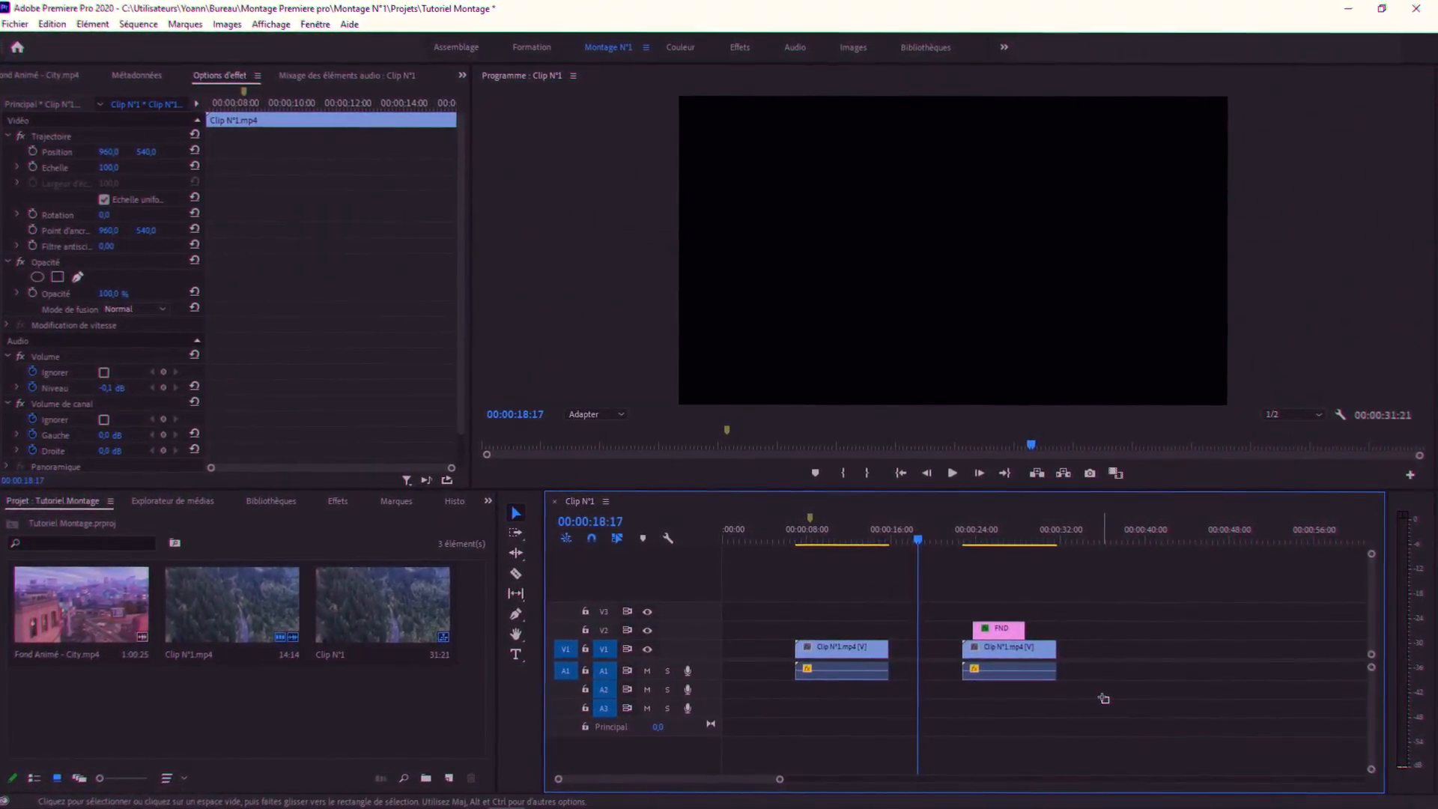
left_click_drag(1104, 699, 762, 592)
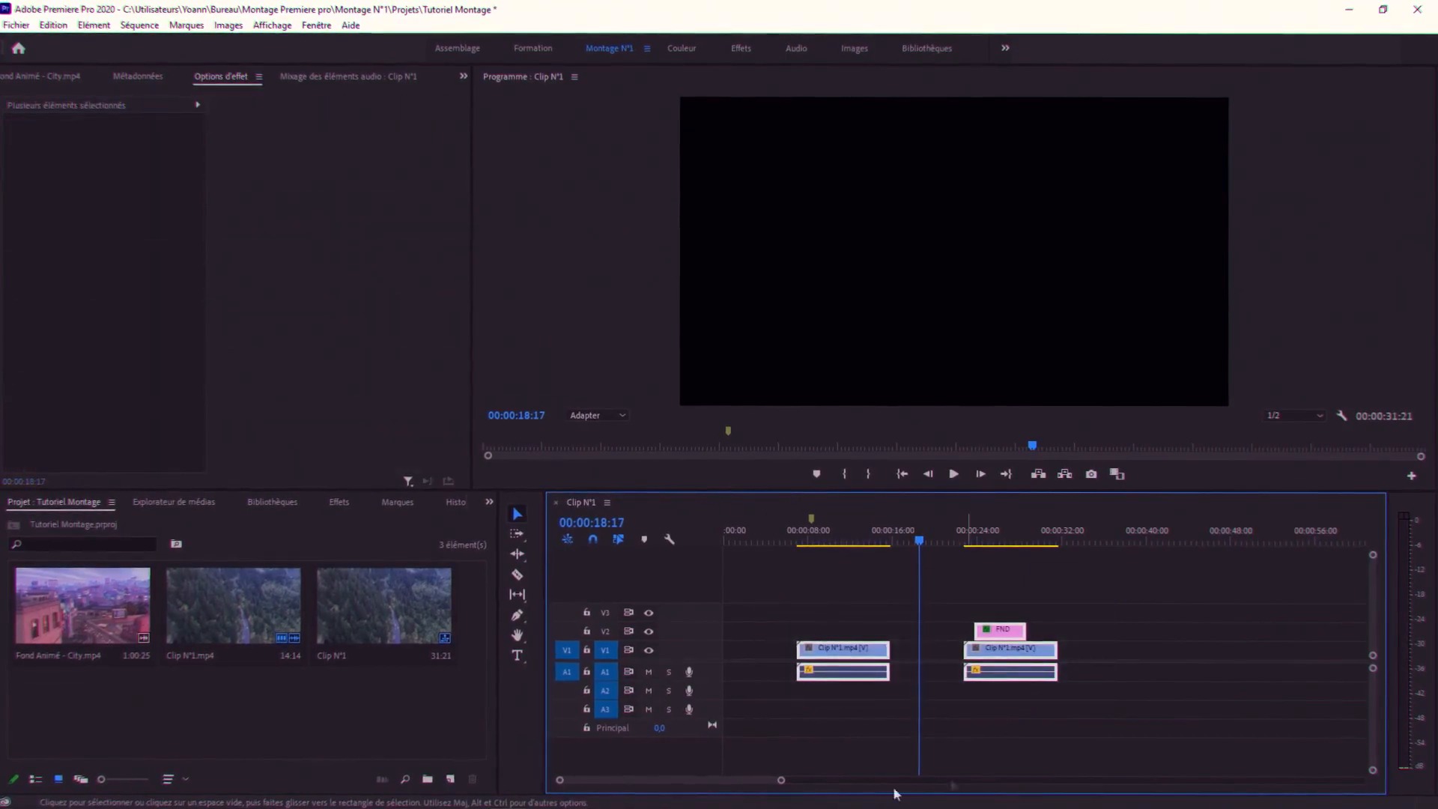
left_click(141, 26)
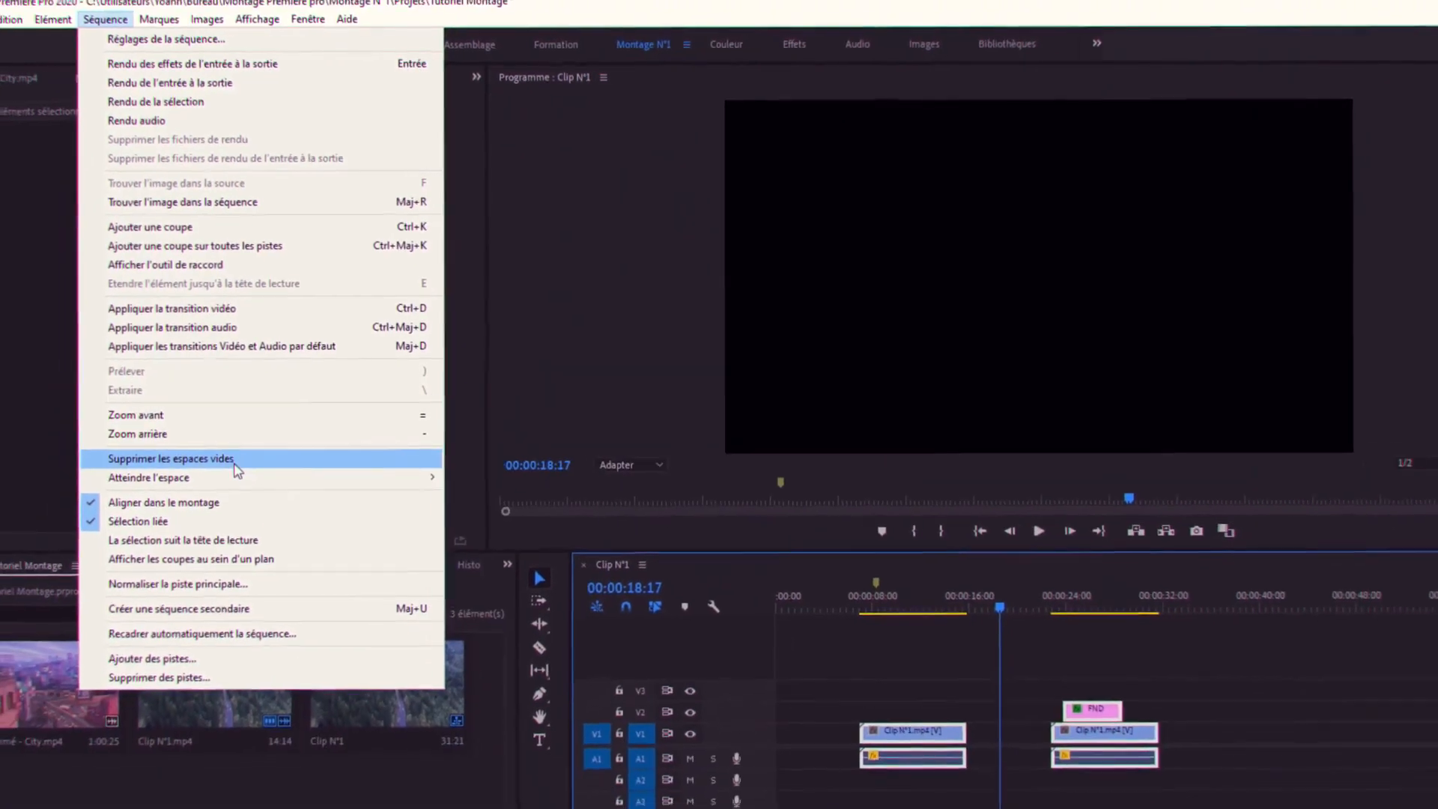
left_click(220, 504)
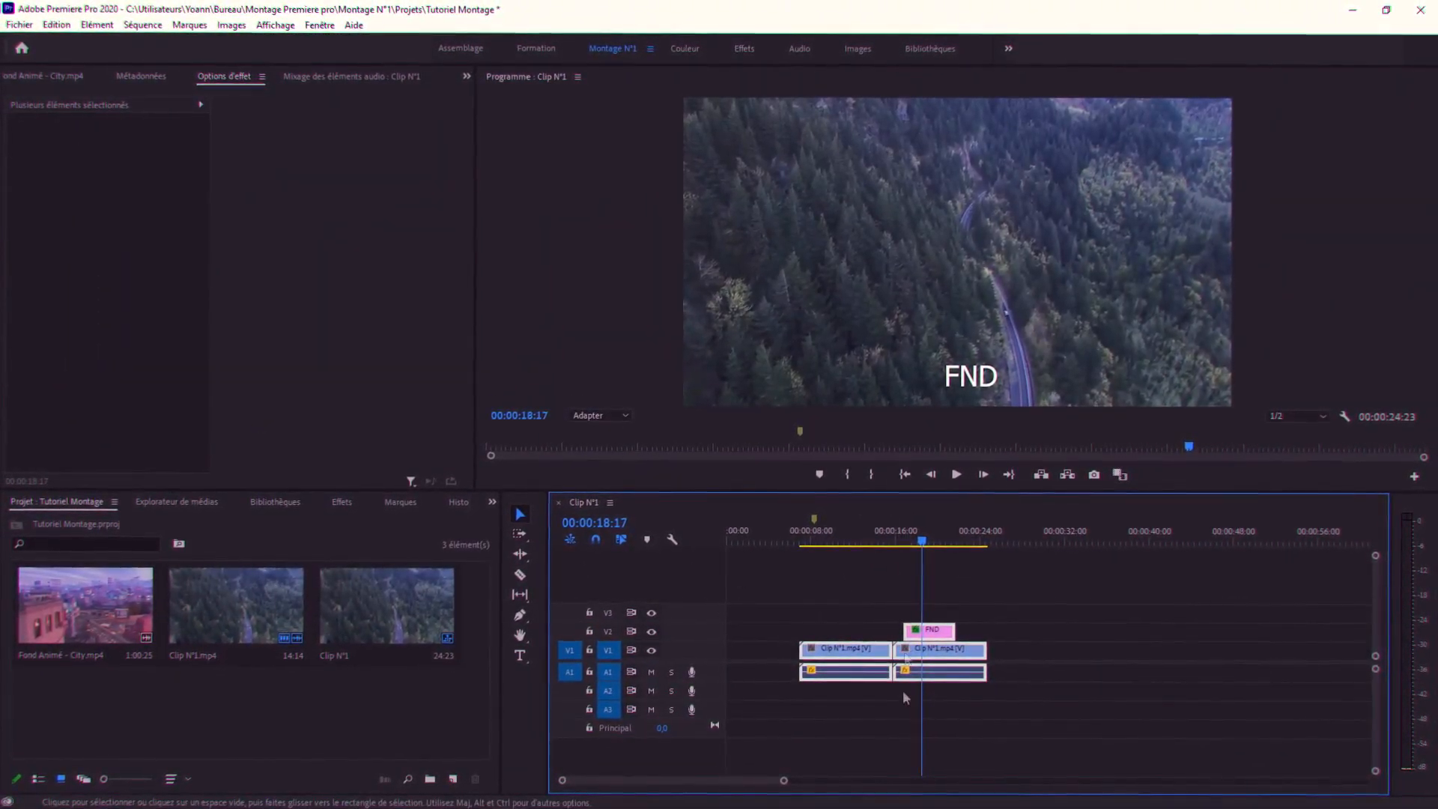
left_click_drag(810, 651, 757, 682)
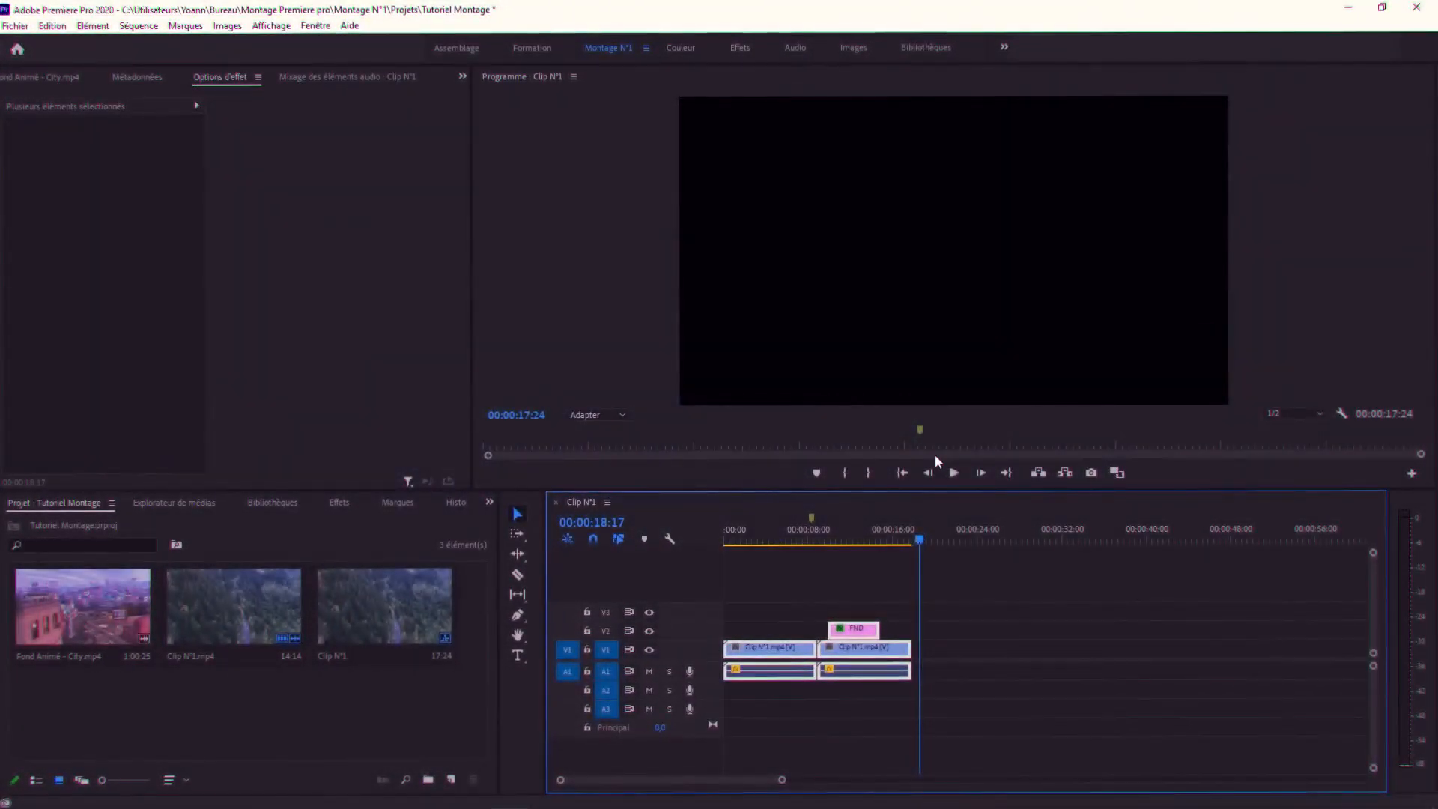
- Maximize and restore the program monitor, the effect options panel and the timeline, one after another
left_click(659, 241)
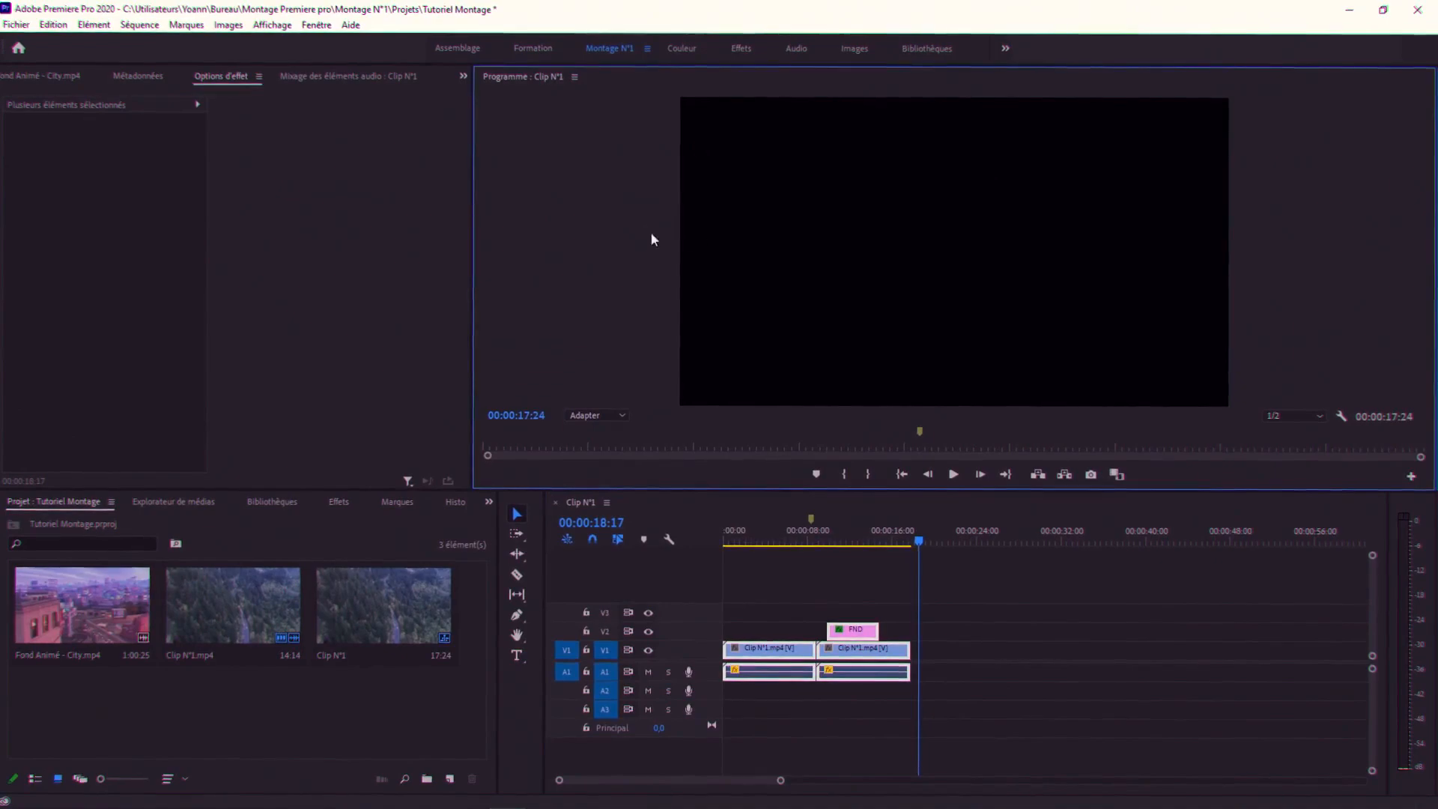
key("grave")
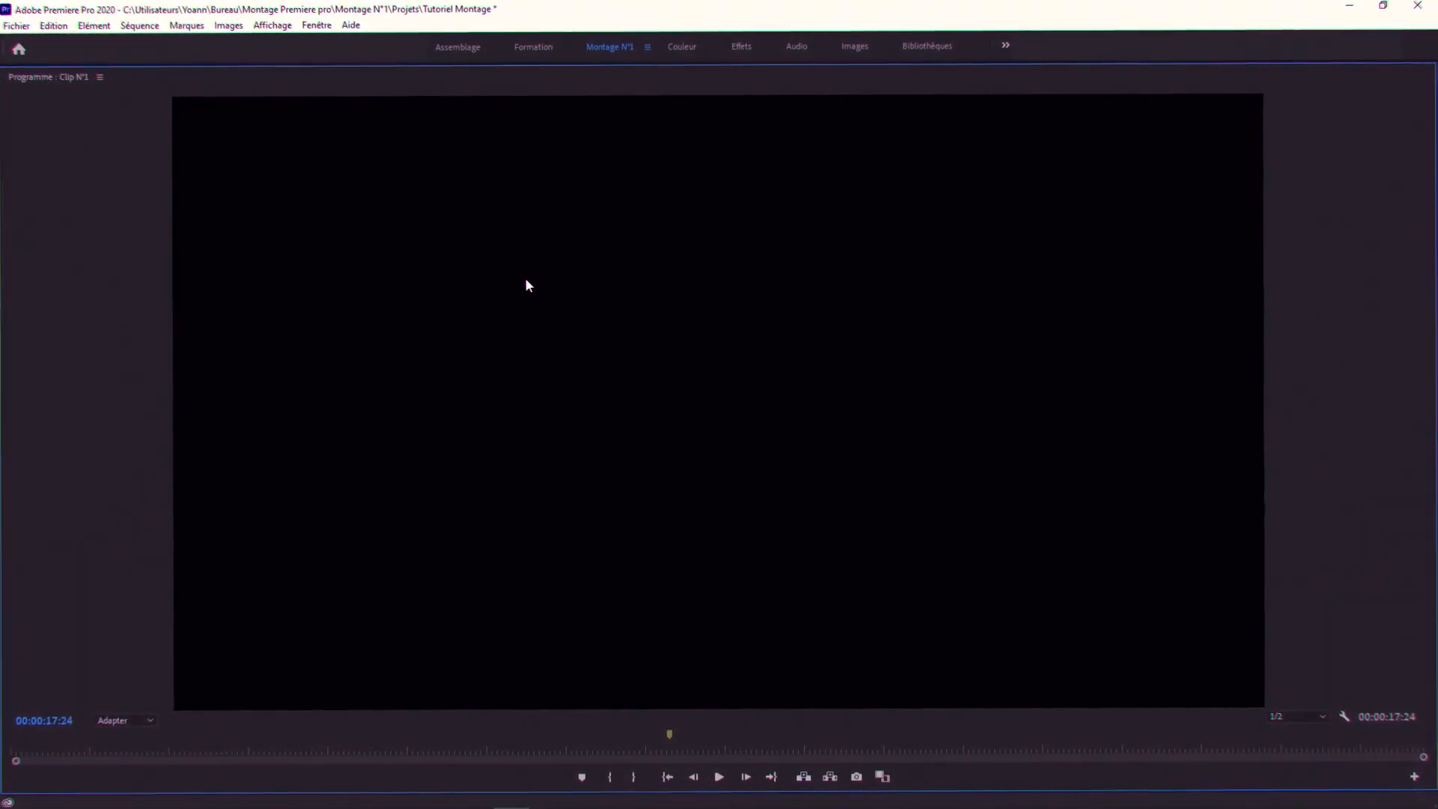
key("grave")
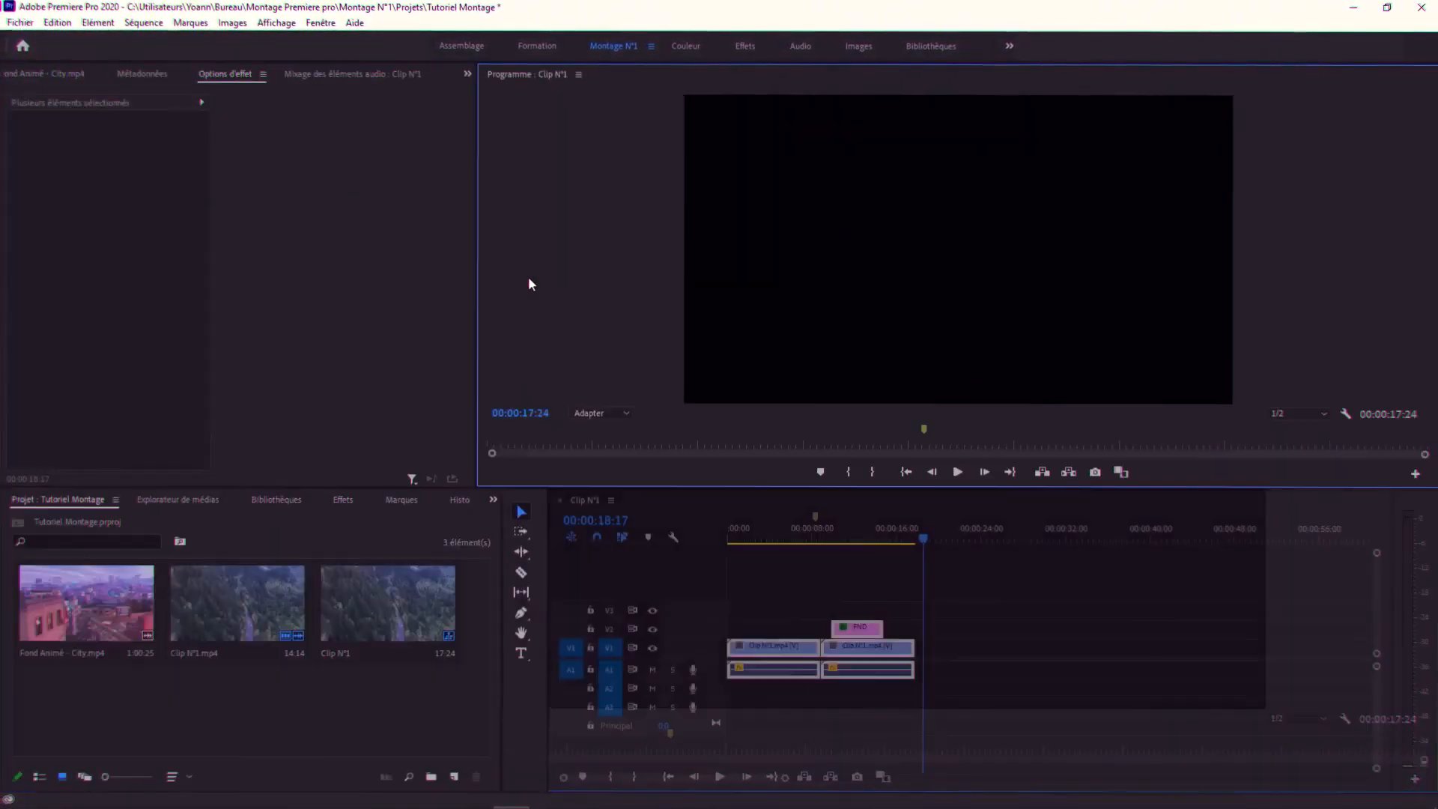
key("grave")
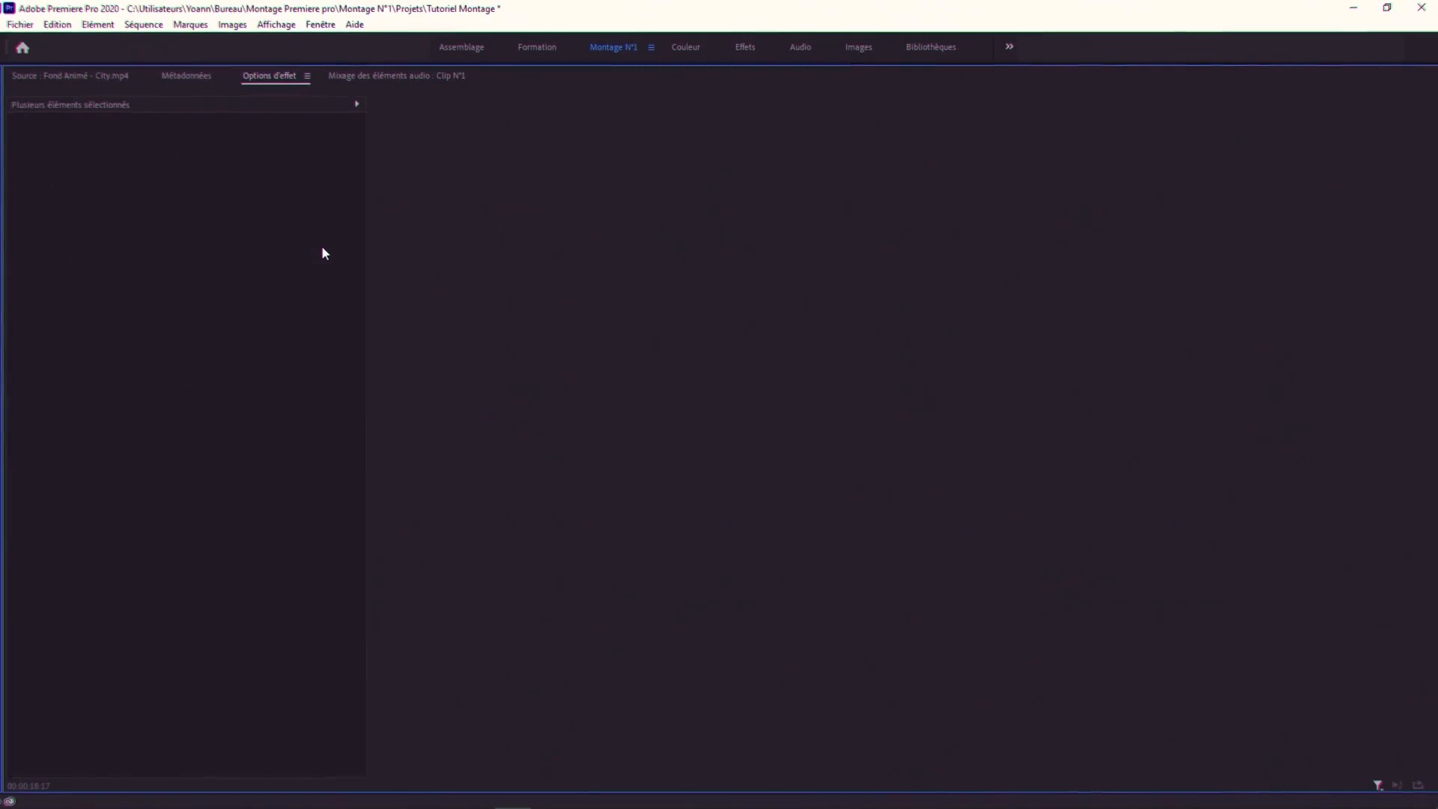
key("grave")
left_click(611, 694)
key("grave")
key("grave")
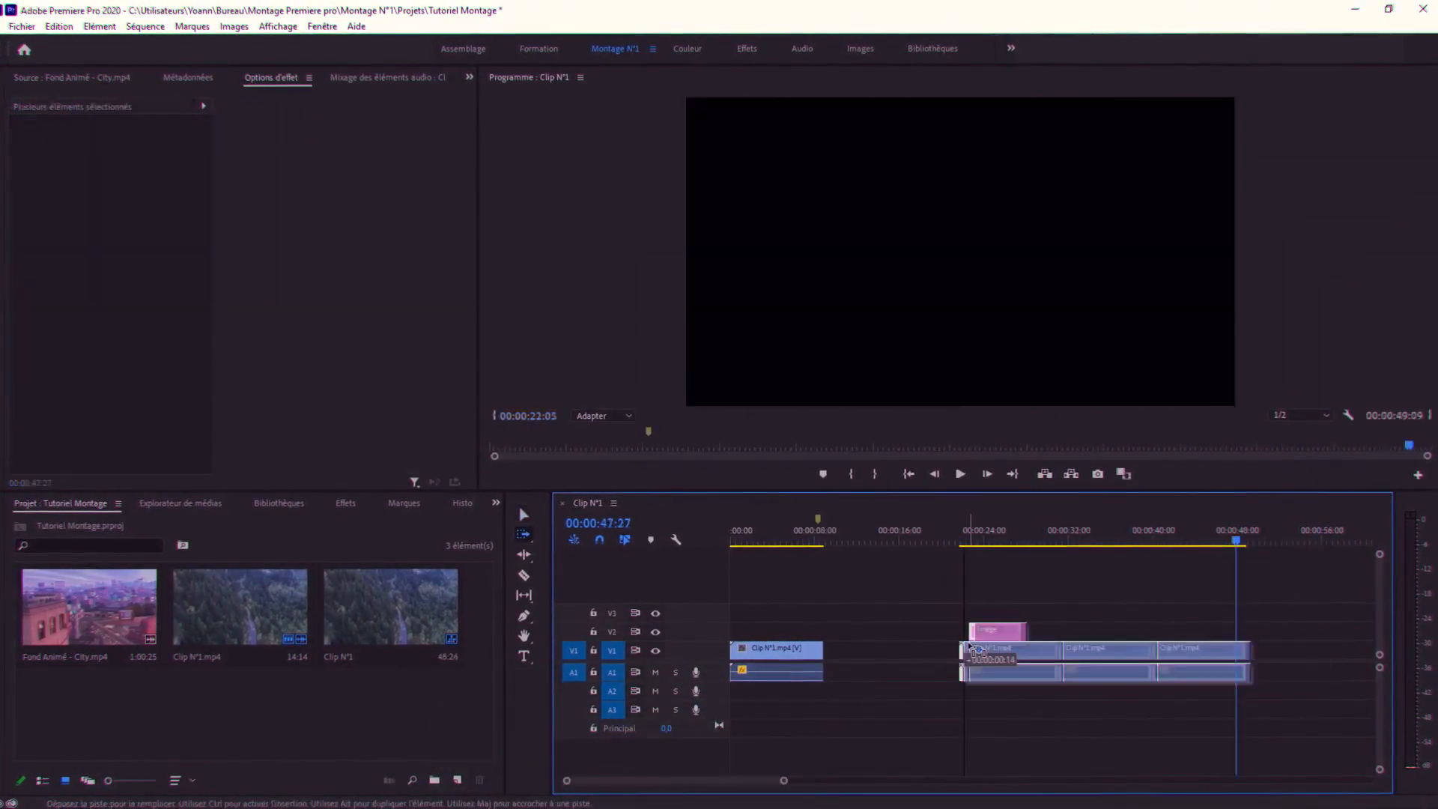
- Shift all clips after the first one earlier with Track Select Forward, and undo the move along with the added clip copies
left_click_drag(959, 648, 851, 655)
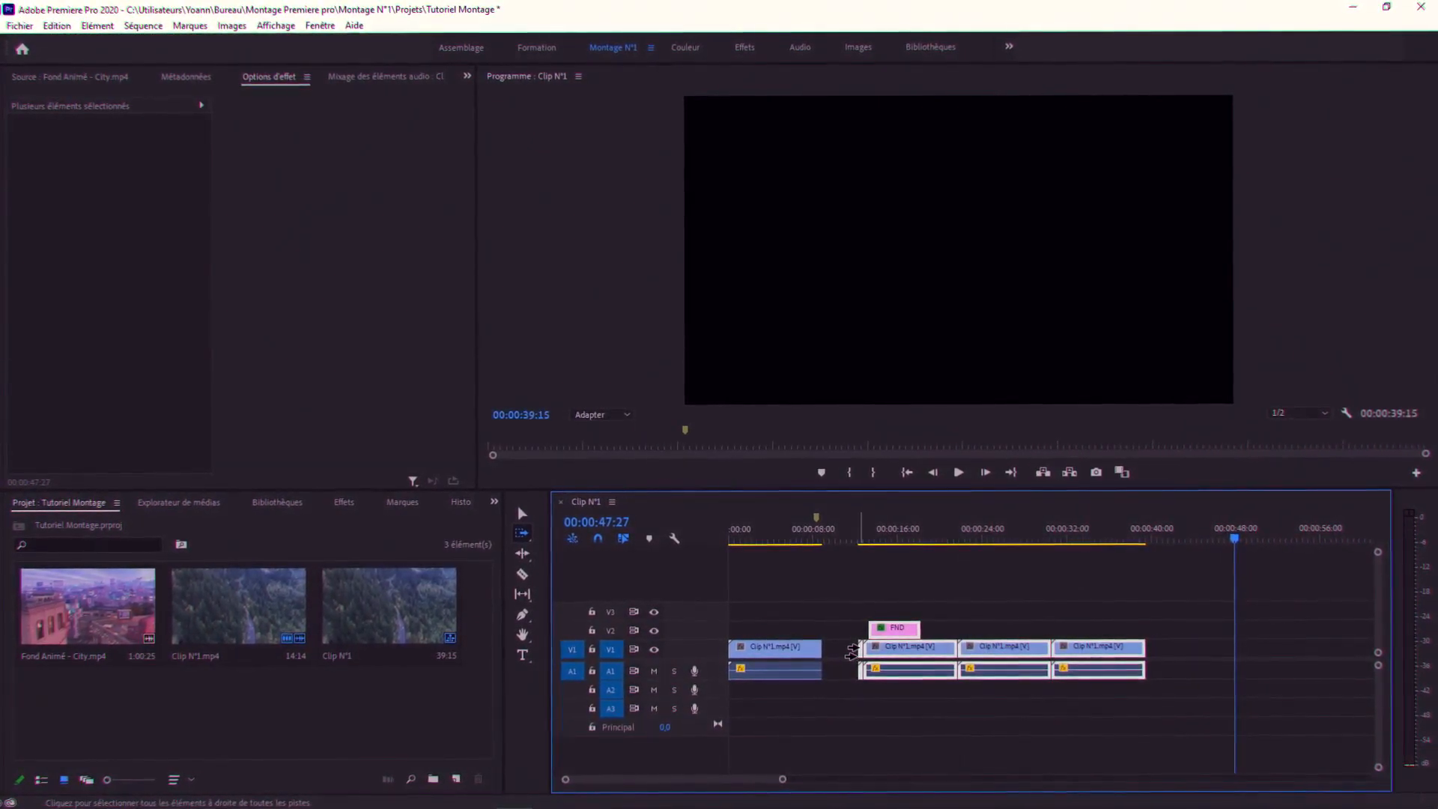
key("ctrl+z")
key("ctrl+z")
key("ctrl+z")
key("ctrl+z")
key("ctrl+z")
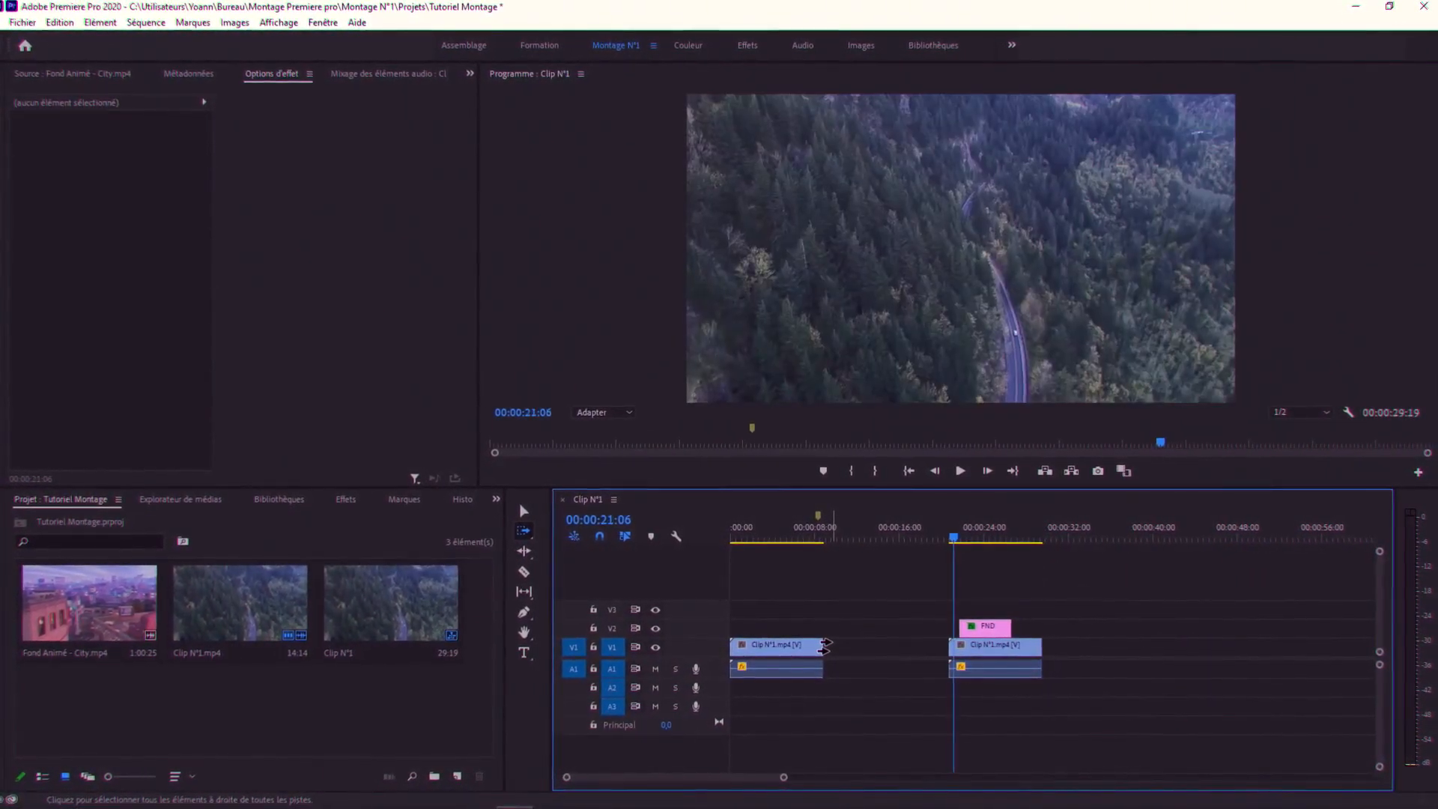
key("v")
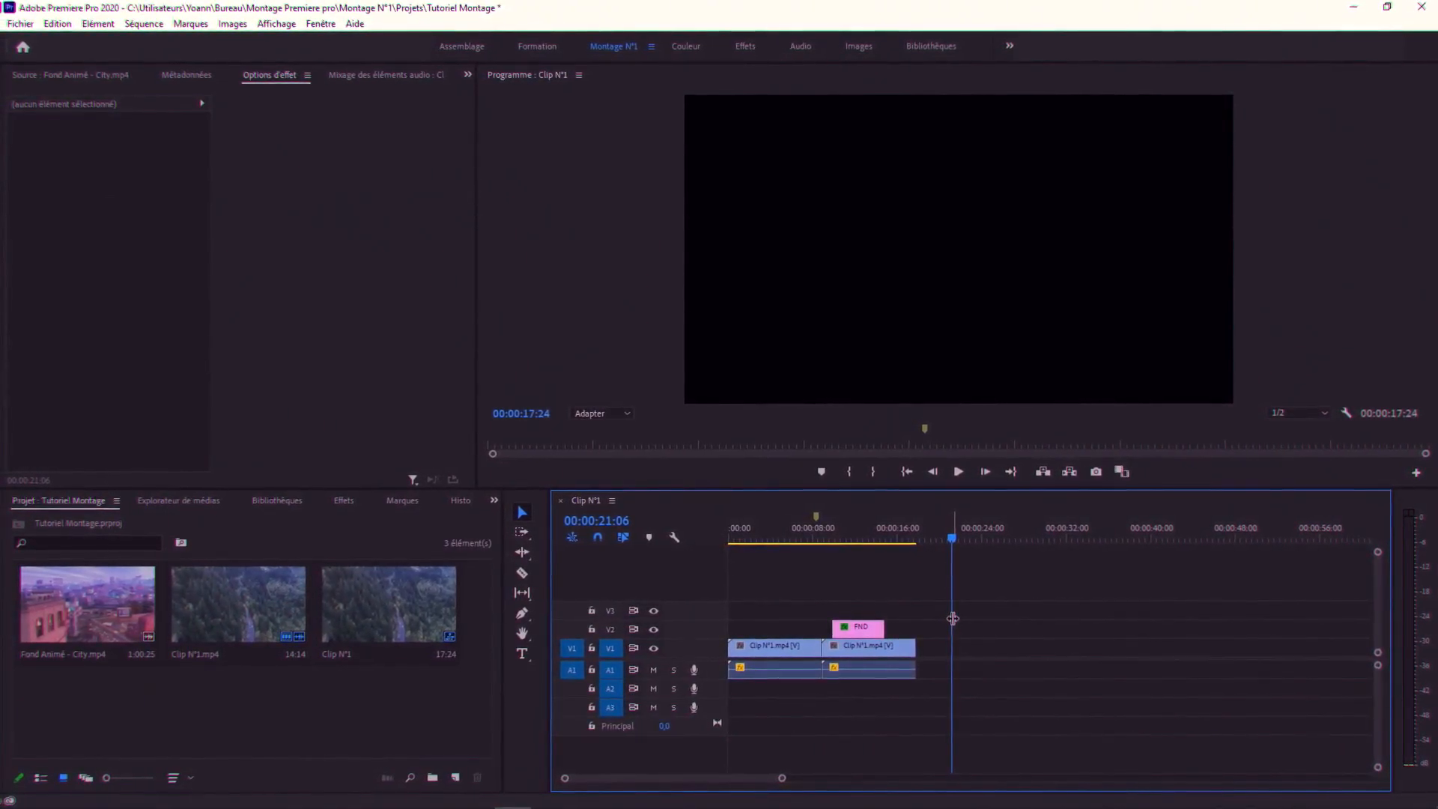
- Examine the Clip N°1 timeline at several zoom levels, both wider and closer
key("minus")
key("minus")
key("minus")
key("minus")
key("equal")
key("equal")
key("equal")
key("equal")
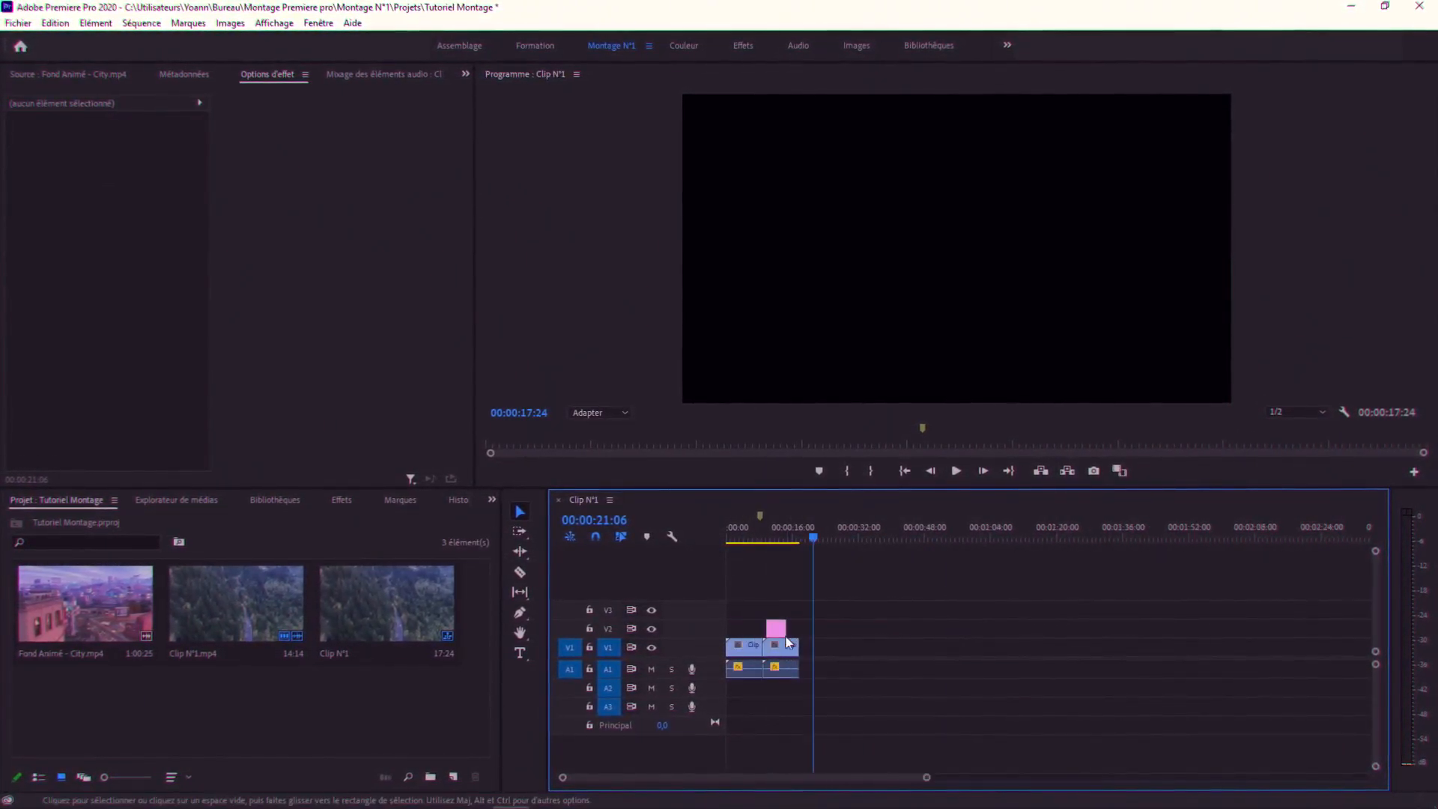
key("minus")
key("minus")
key("equal")
key("minus")
key("minus")
key("minus")
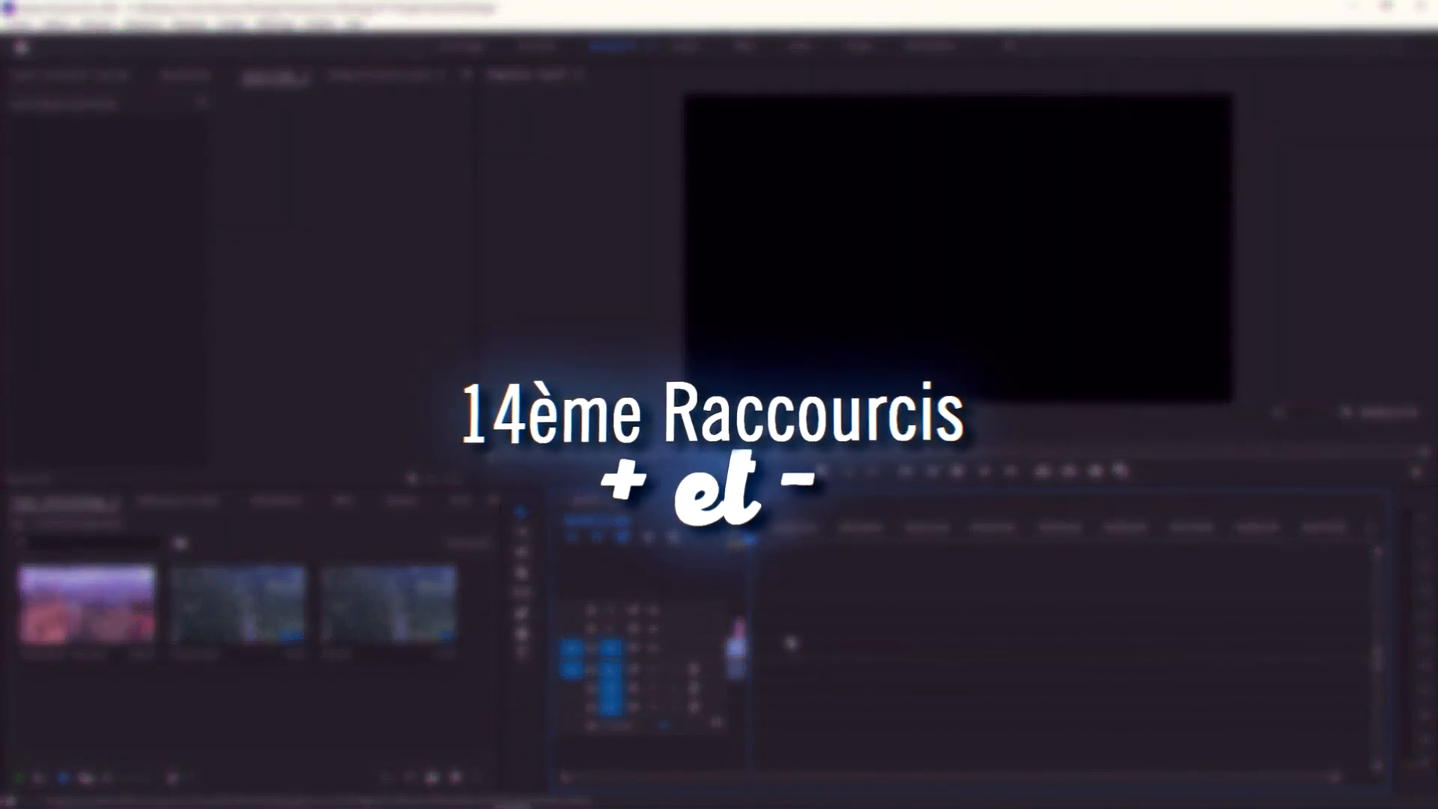
key("equal")
key("equal")
key("equal")
key("equal")
left_click_drag(788, 779, 1276, 793)
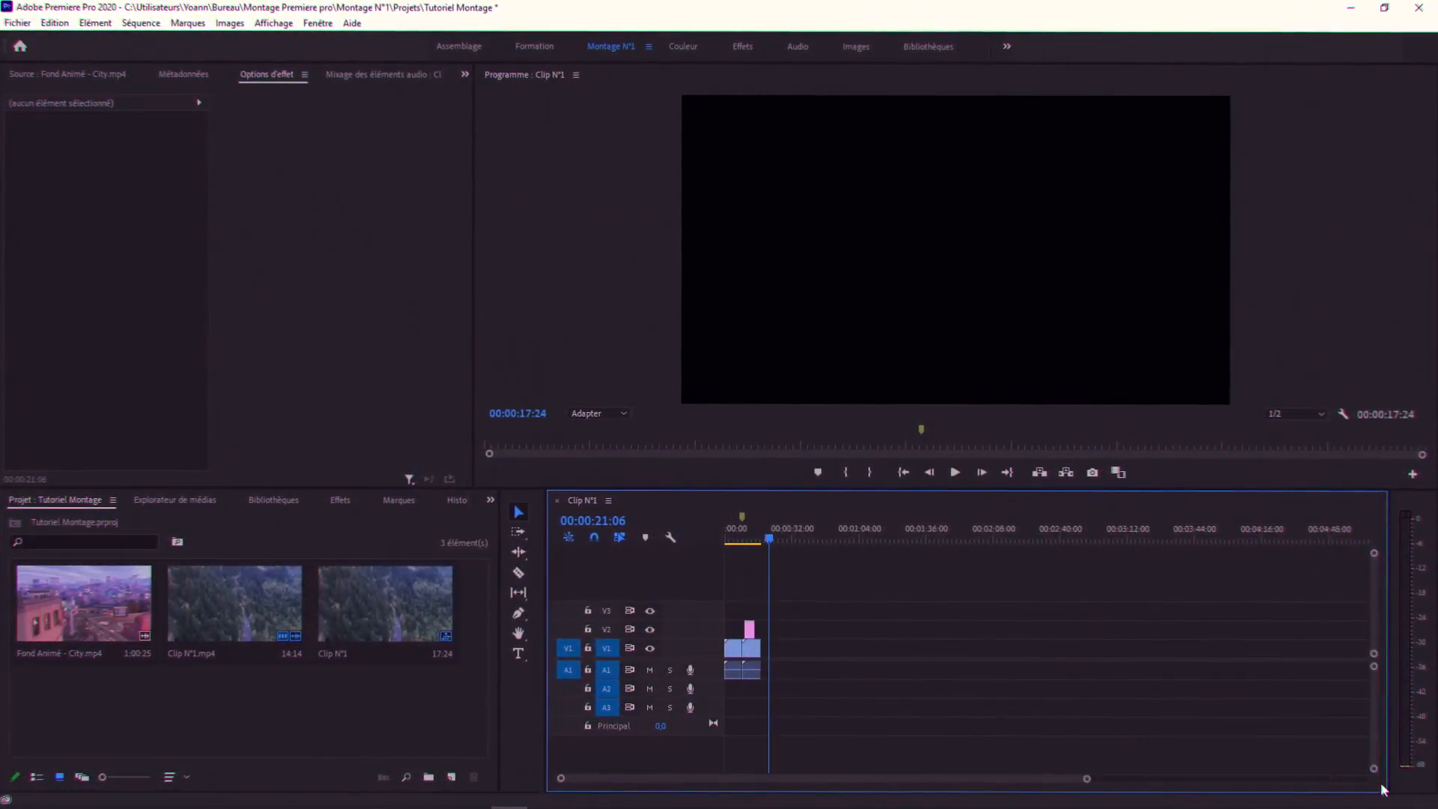
key("equal")
key("minus")
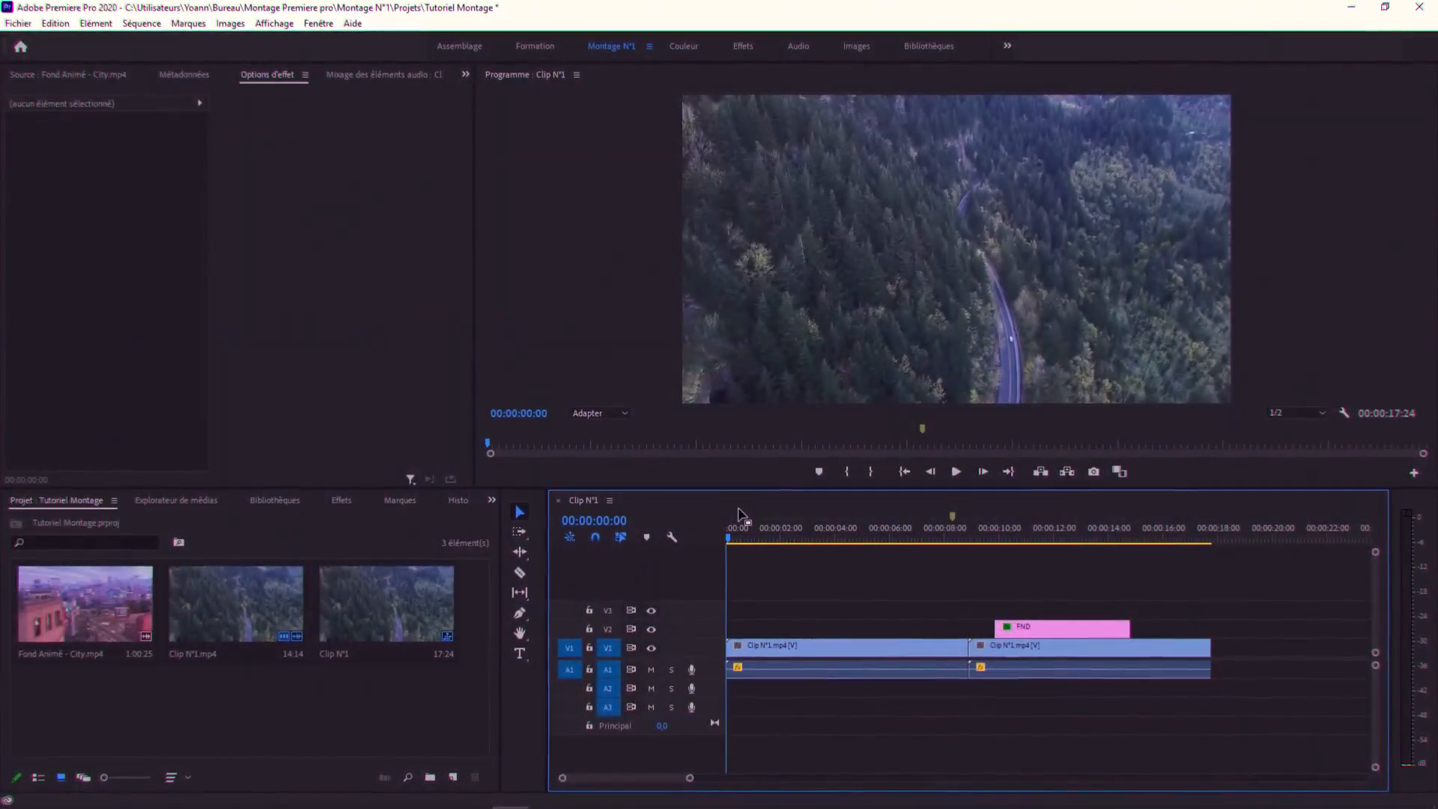
- Play the sequence forward from its start, raising the playback speed in stages
key("l")
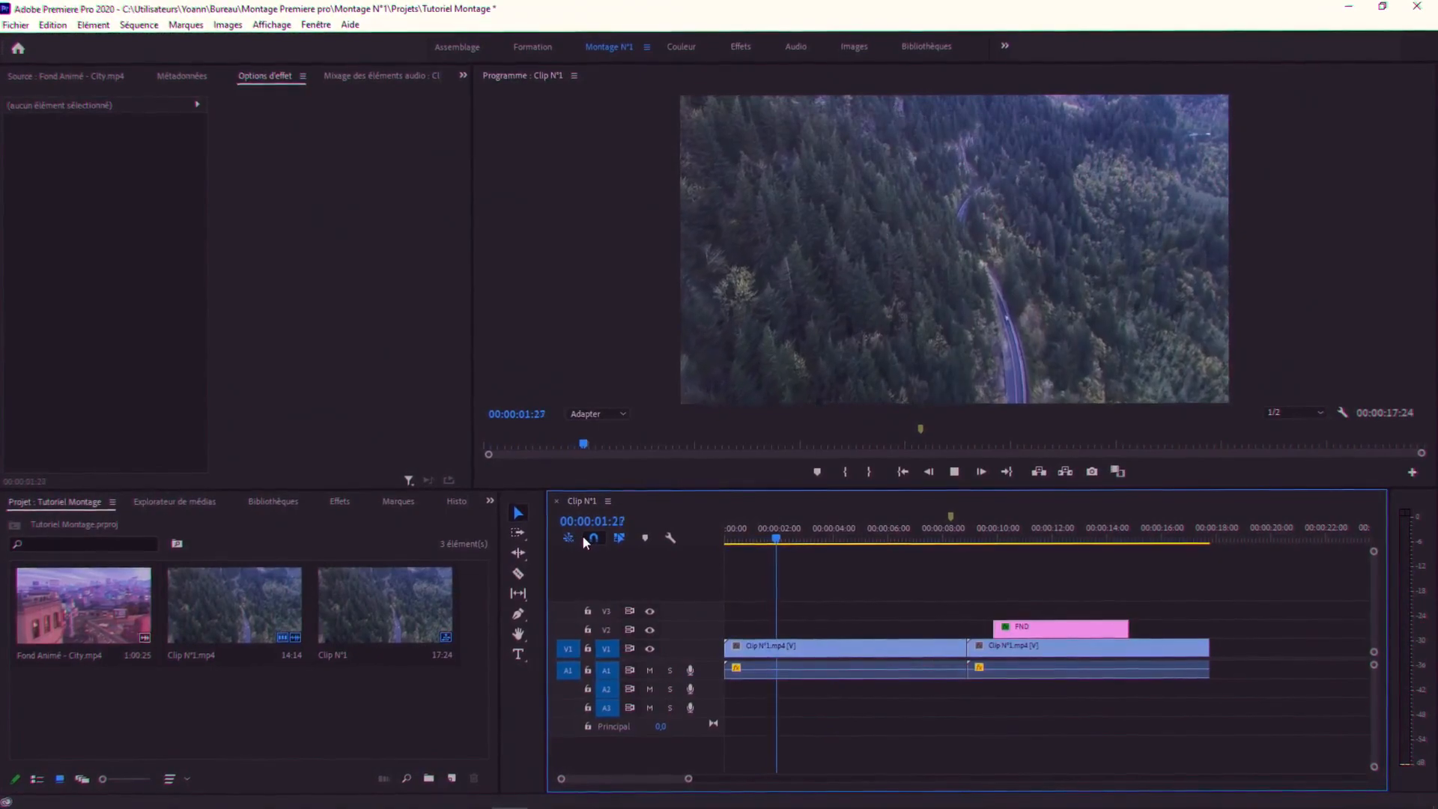
key("l")
key("l")
key("l")
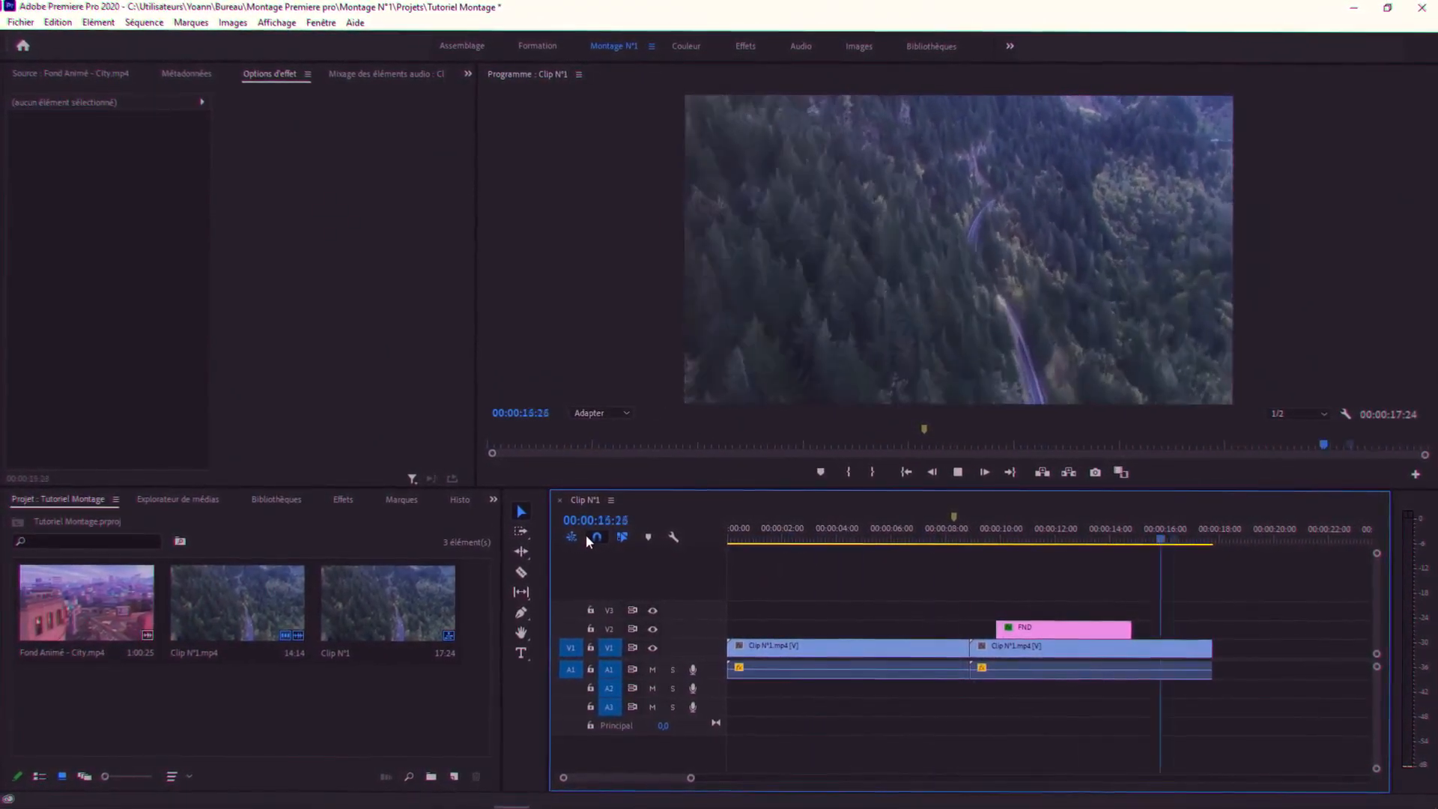
- Scrub the playhead back, play and pause the sequence, and stop playback at 00:00:16:16
left_click_drag(1218, 539, 662, 539)
key("space")
key("space")
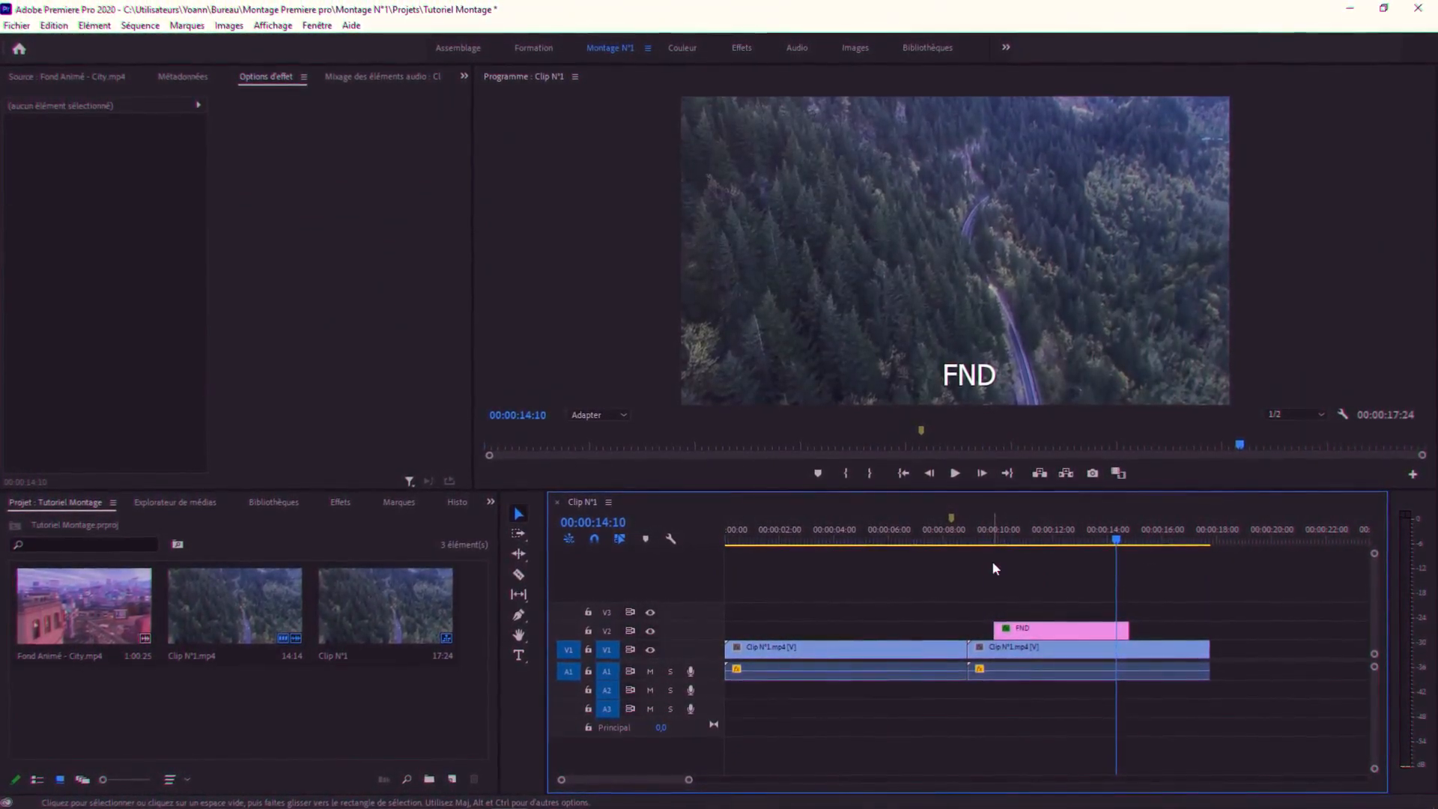
key("space")
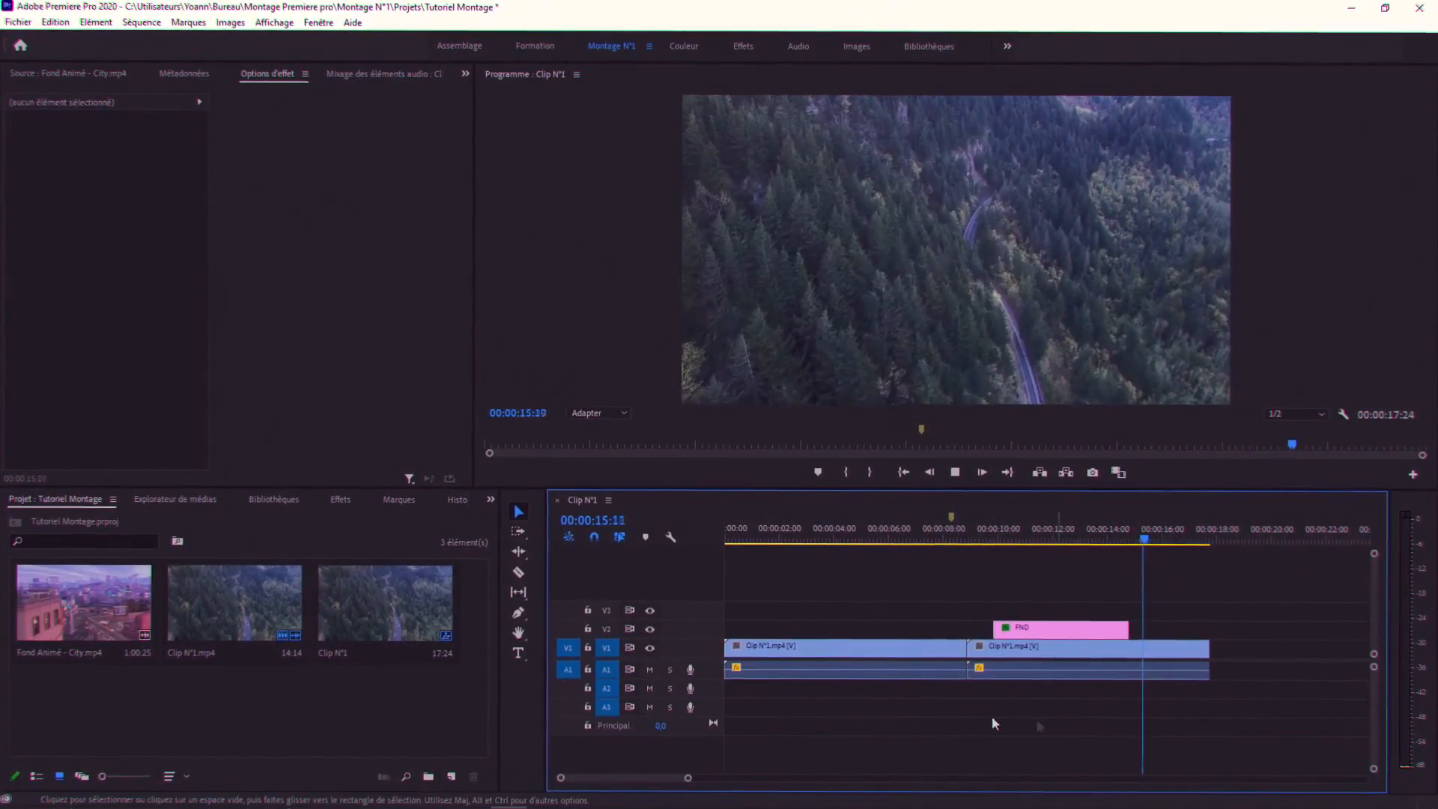
key("space")
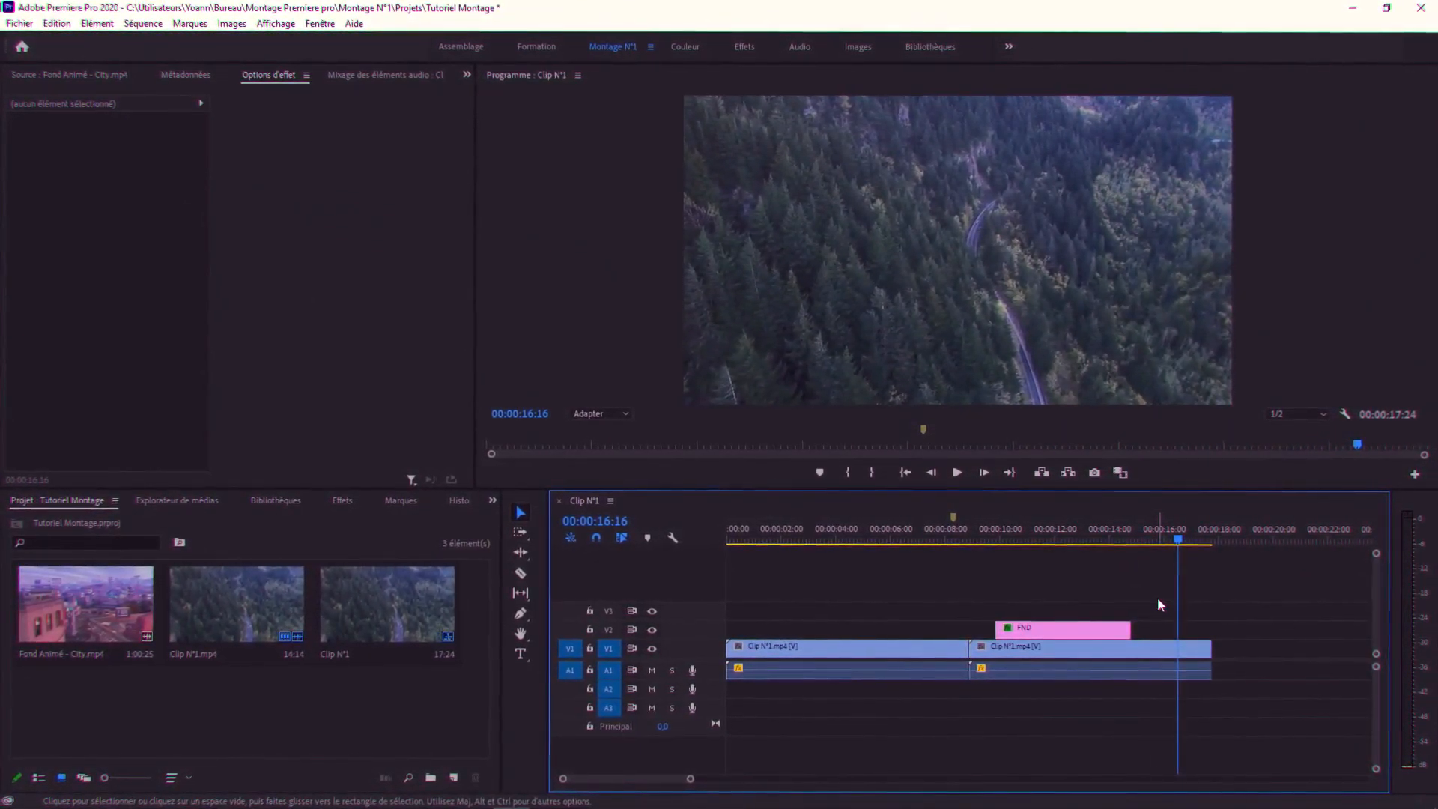
- Preview the first clip, reposition the playhead at 00:00:05:28, and play to 00:00:08:06
key("Up")
key("r")
key("space")
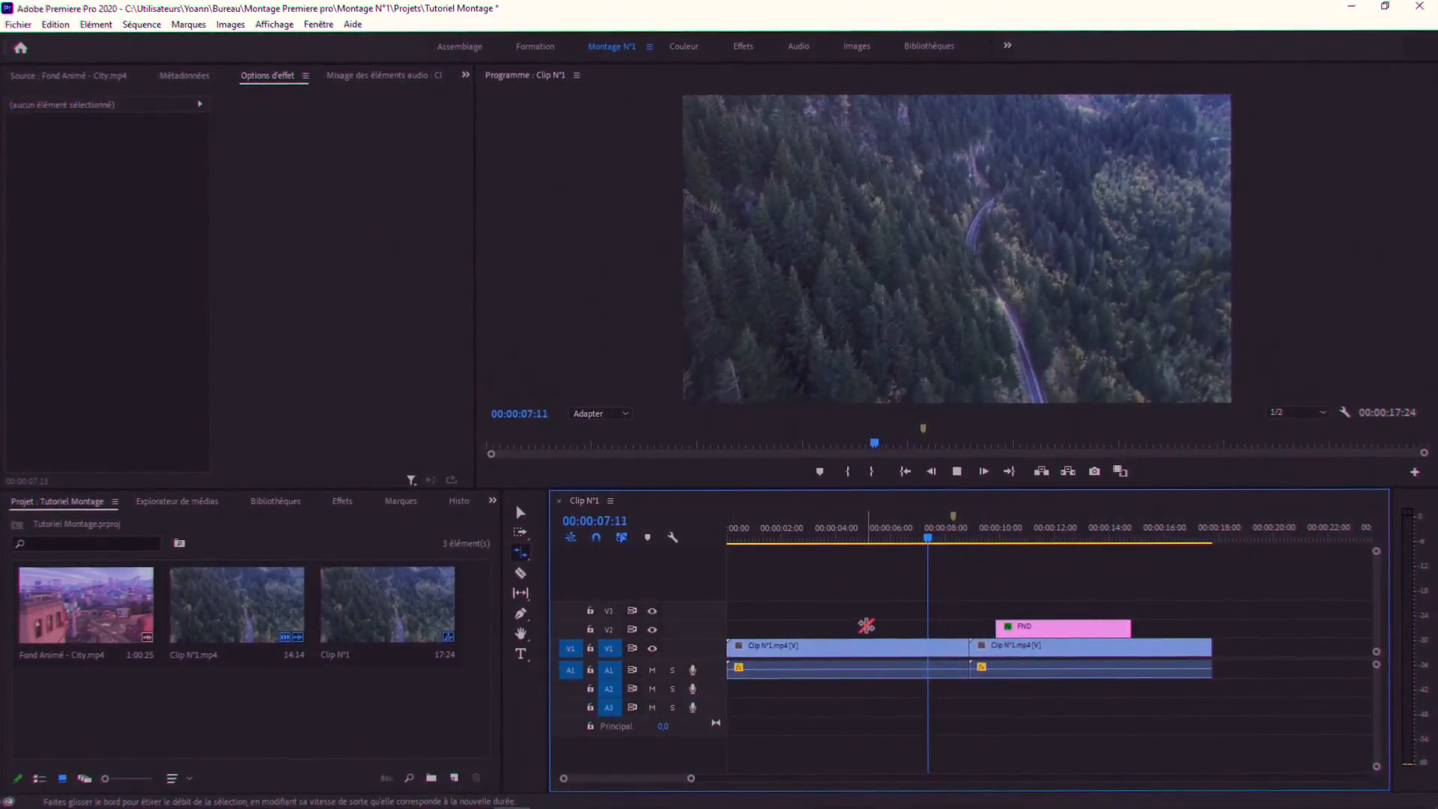
key("v")
left_click(894, 529)
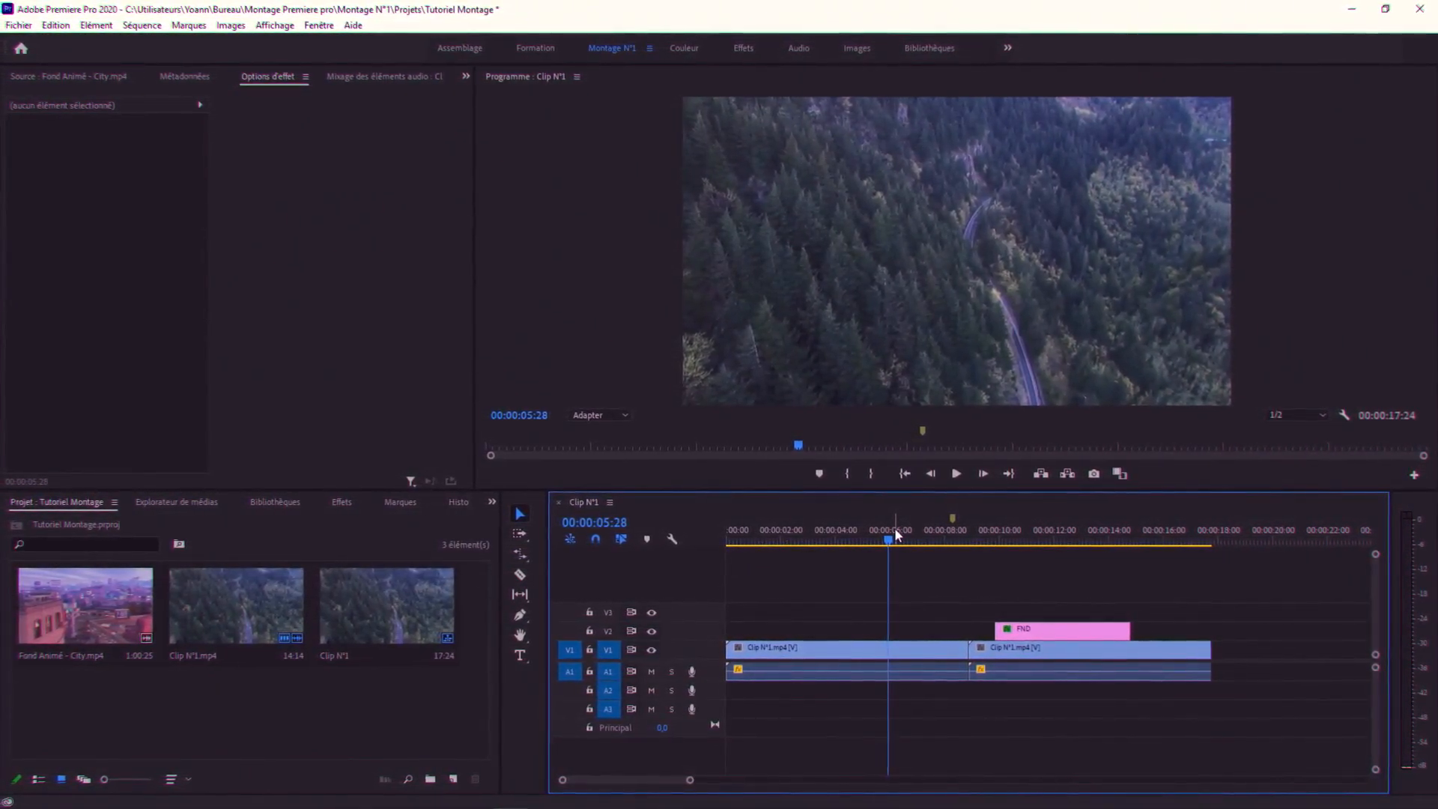
key("space")
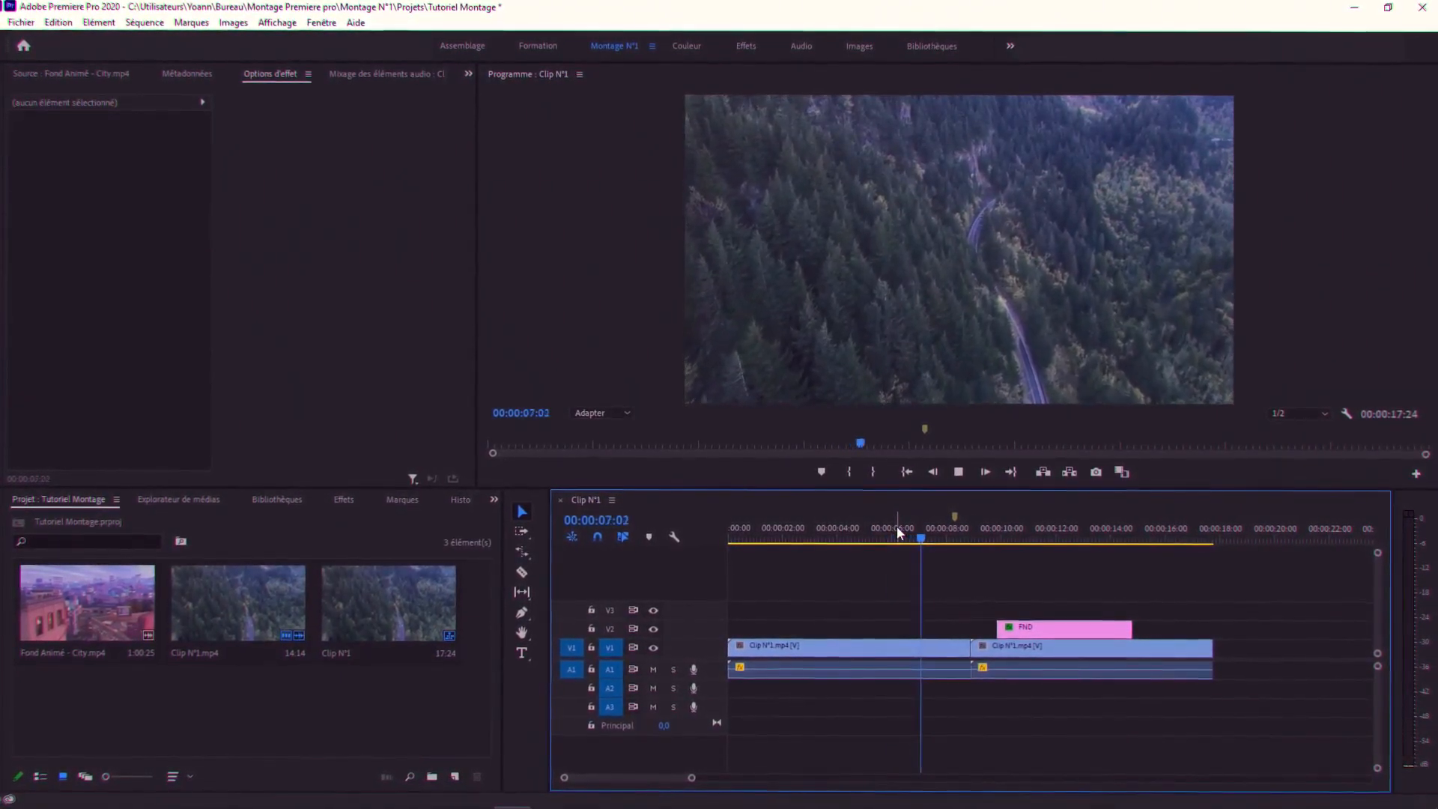
key("space")
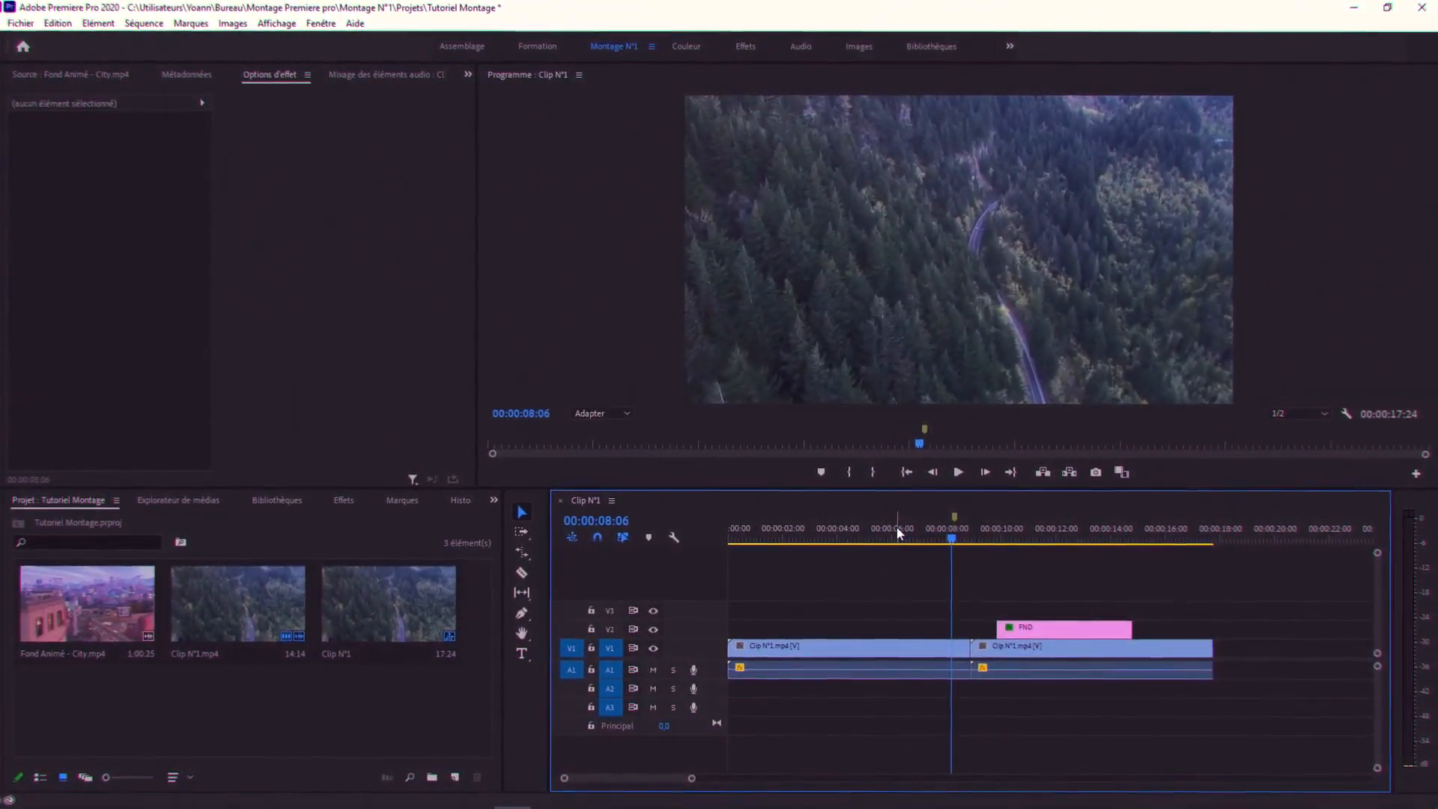
key("y")
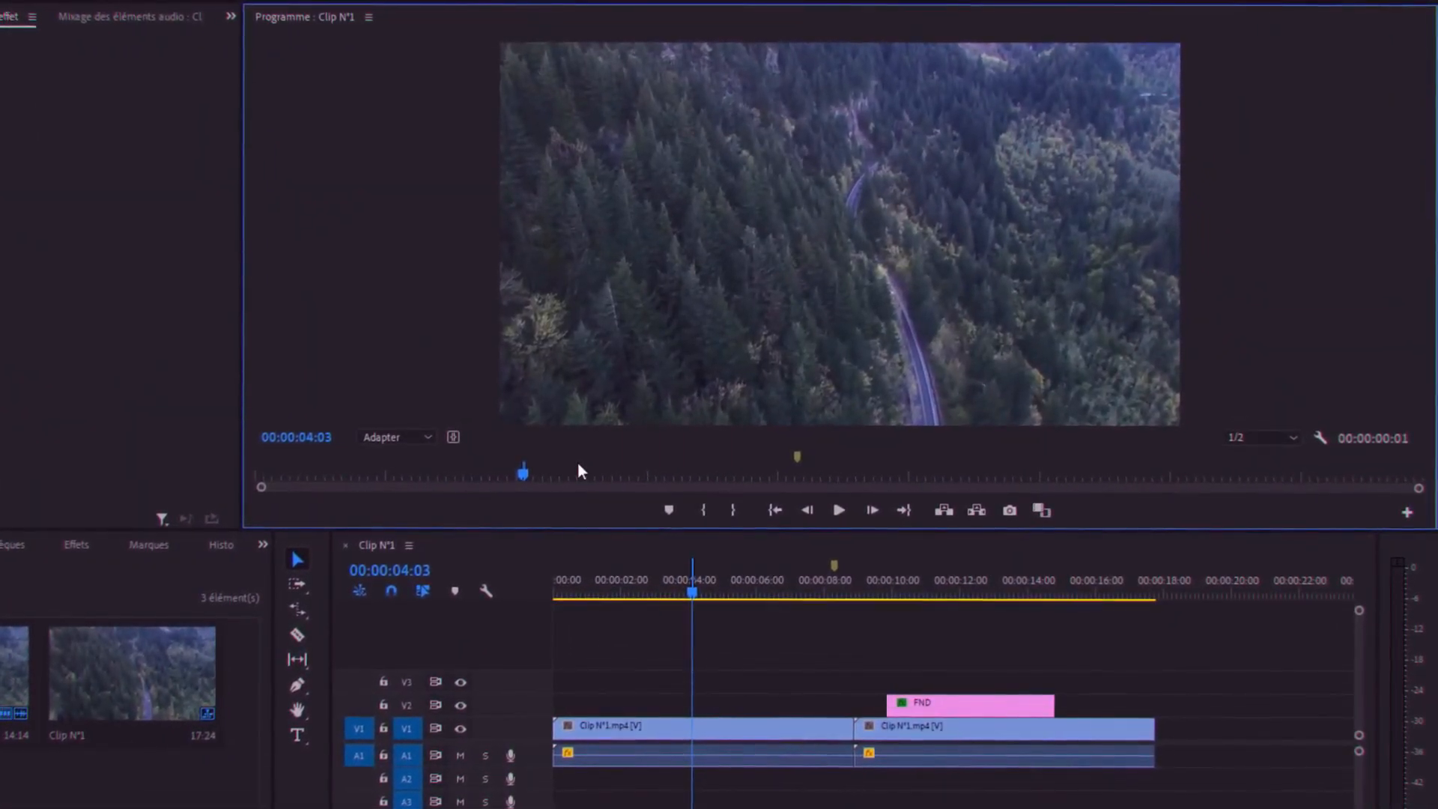
- Mark an In point at 00:00:04:03 and an Out point at 00:00:11:12, and extend the In point to the sequence start
key("i")
left_click(1004, 475)
key("o")
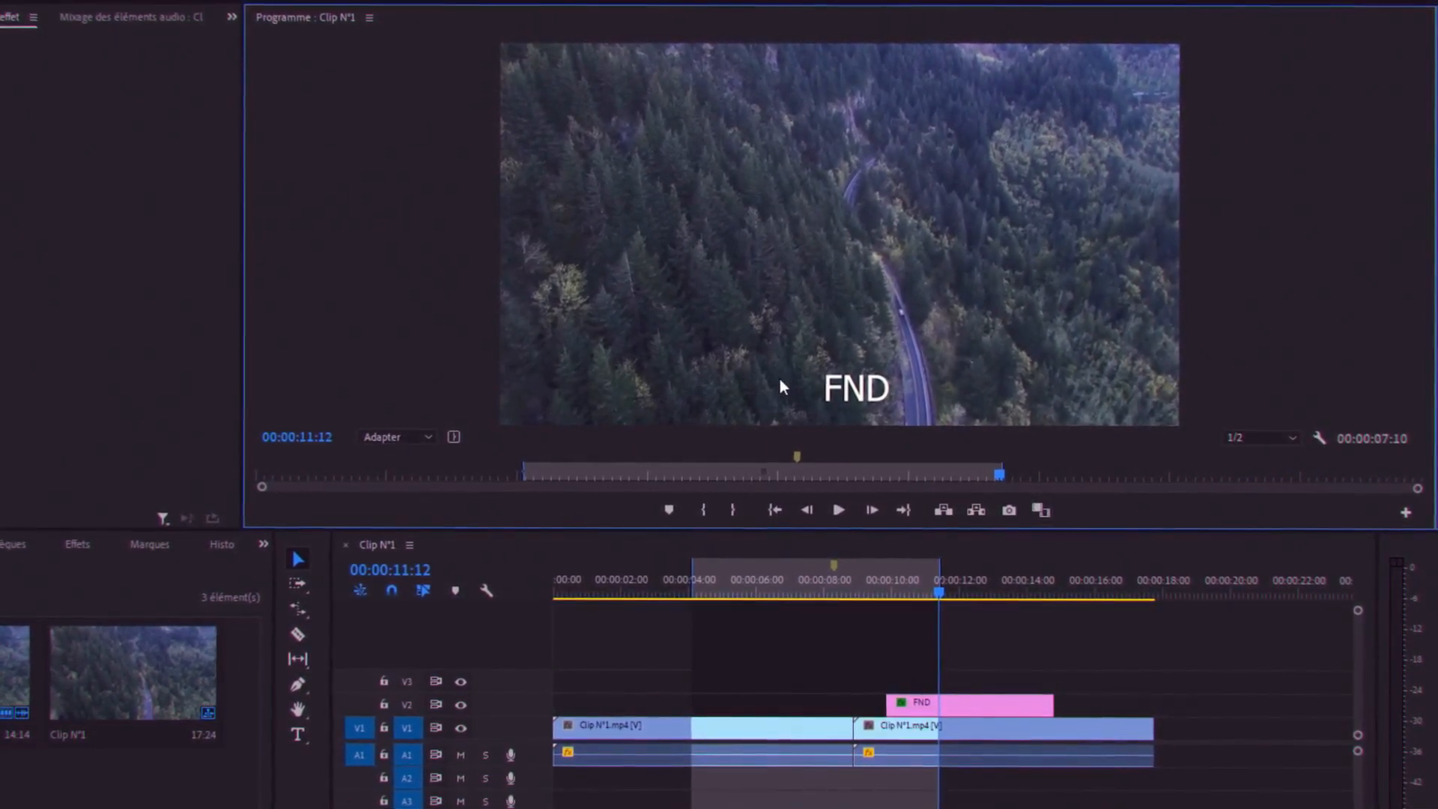
left_click_drag(534, 471, 272, 472)
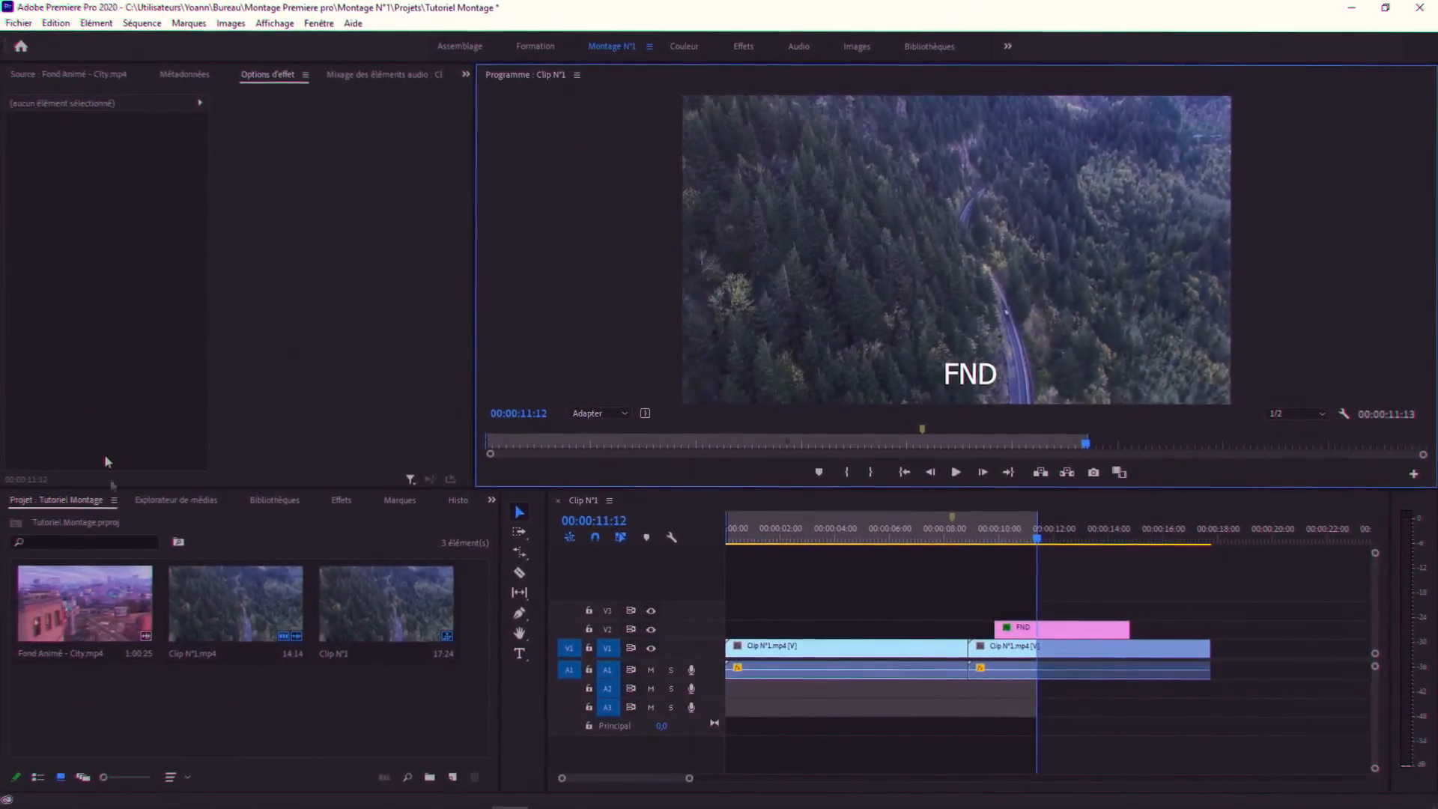
- Mark an In point at 00:00:05:18 and an Out point at 00:00:40:09 on Fond Animé - City.mp4 and place the excerpt on V1 after the last clip
left_click(42, 67)
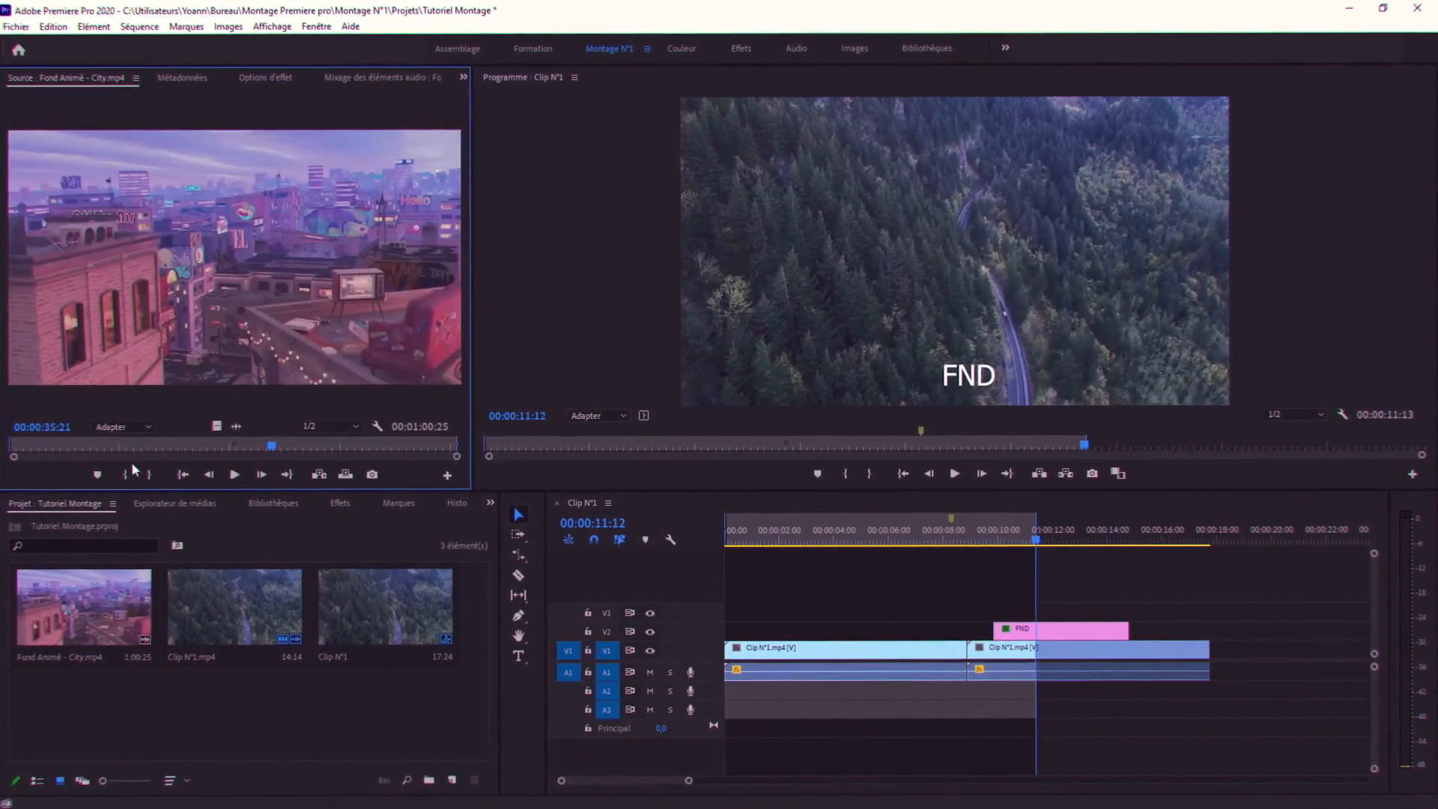
left_click(53, 442)
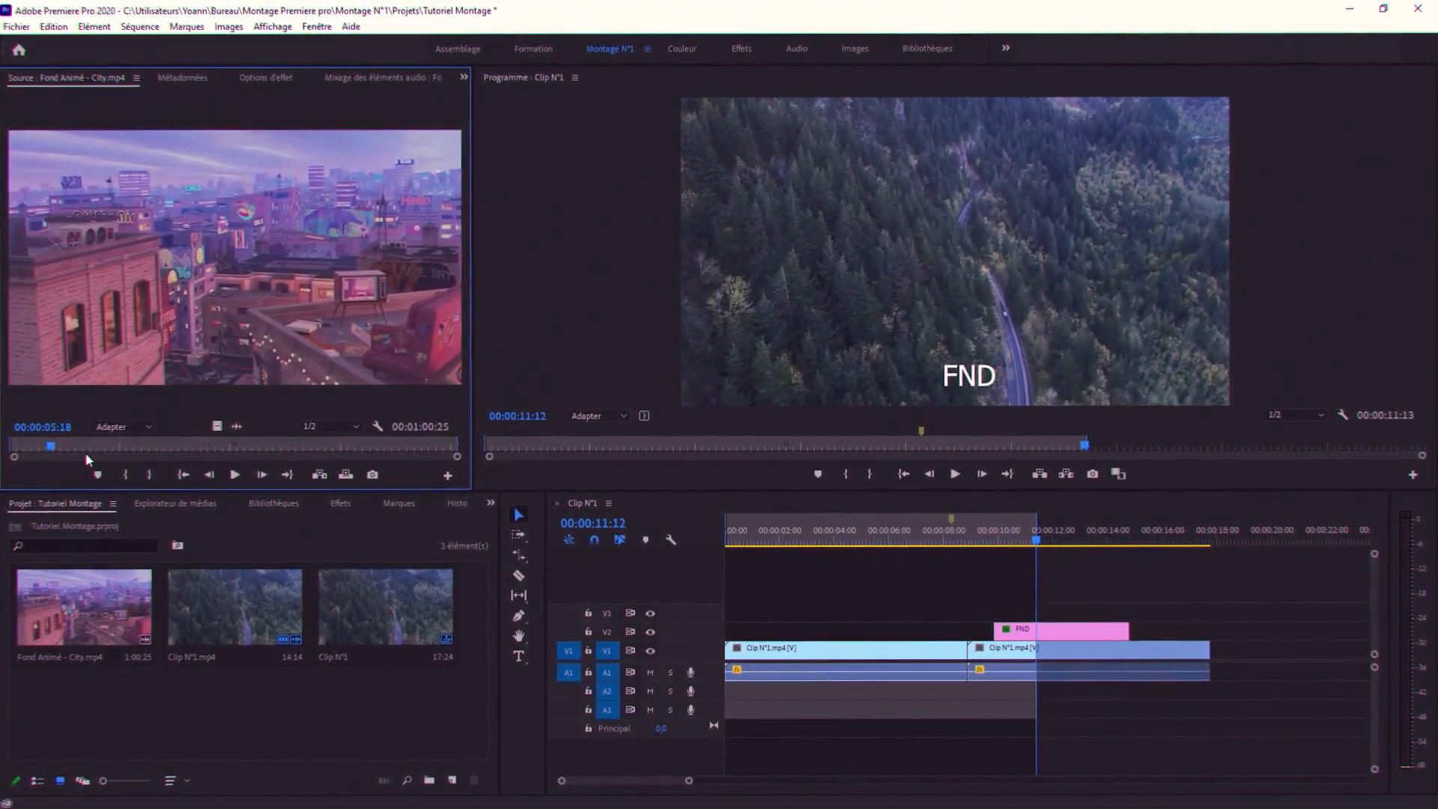
key("i")
left_click(367, 445)
key("o")
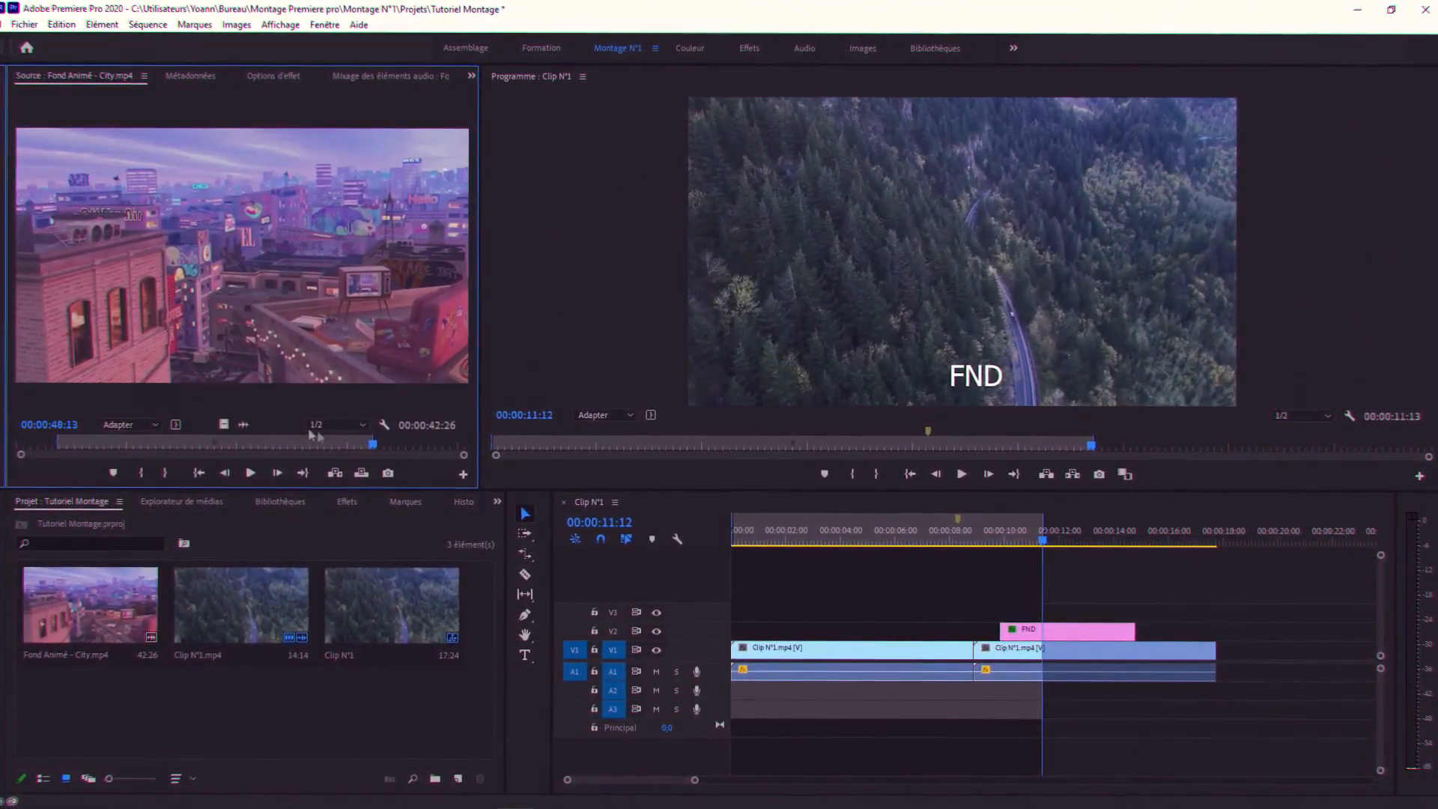
key("o")
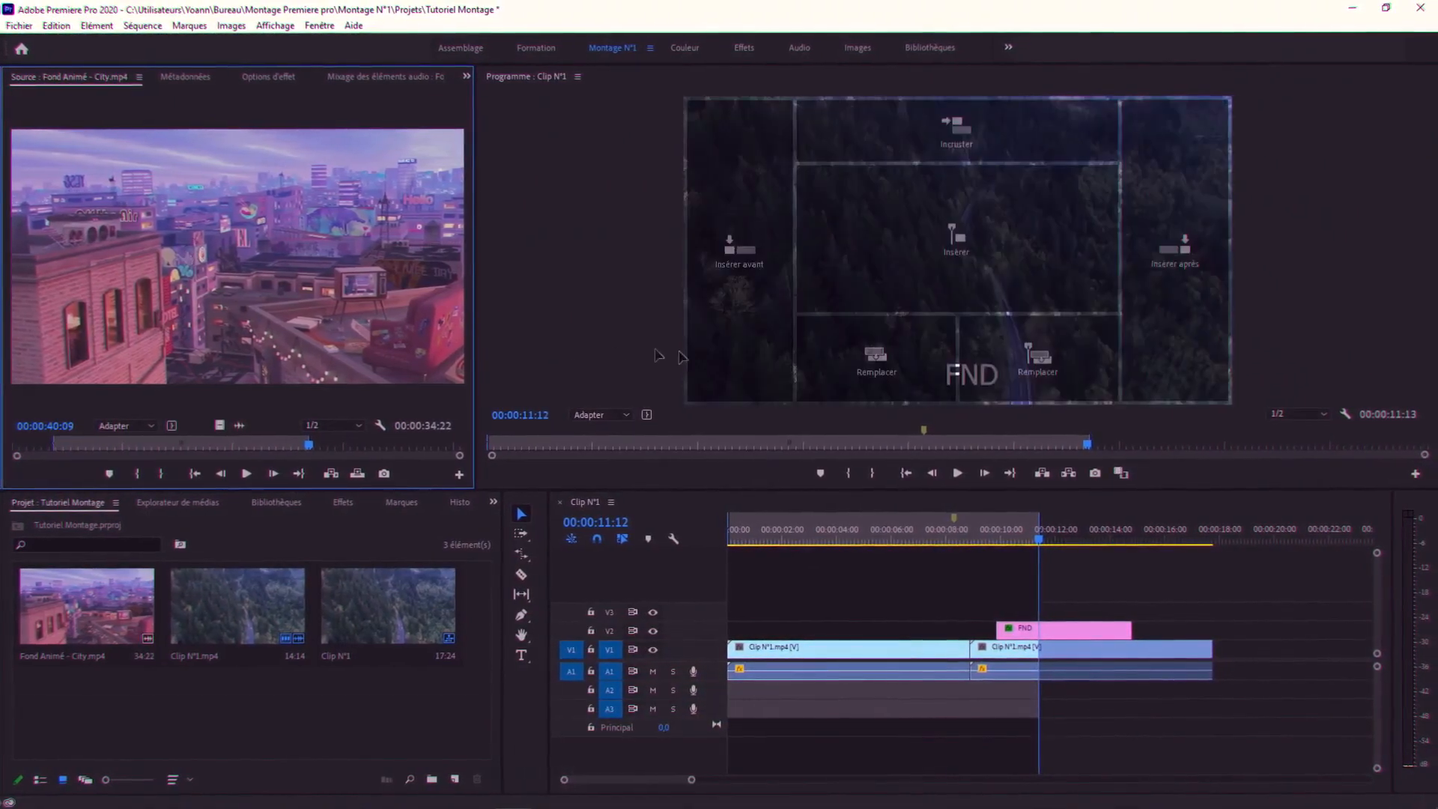
left_click_drag(1025, 519, 1235, 655)
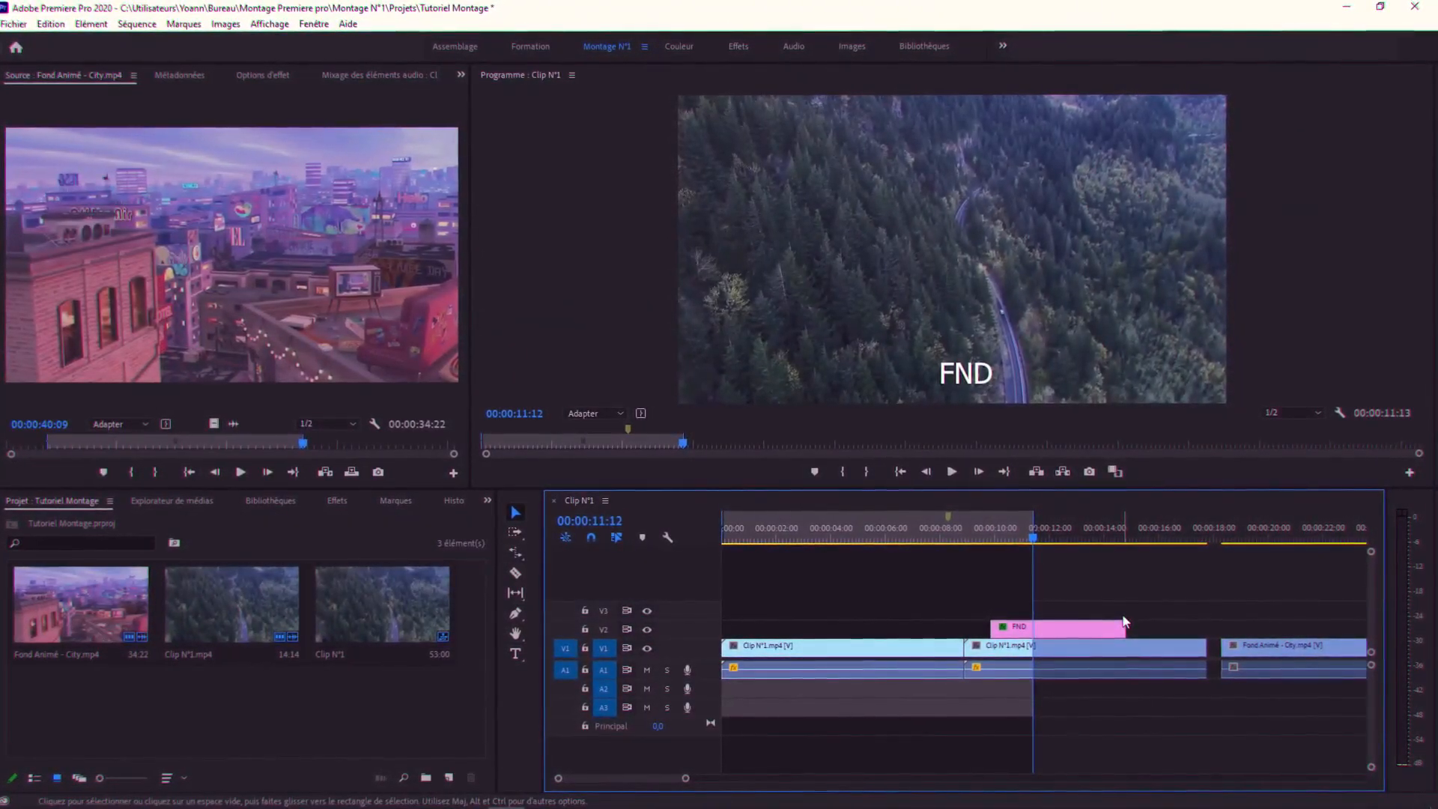
- Open the media export settings for the Clip N°1 sequence
key("ctrl+m")
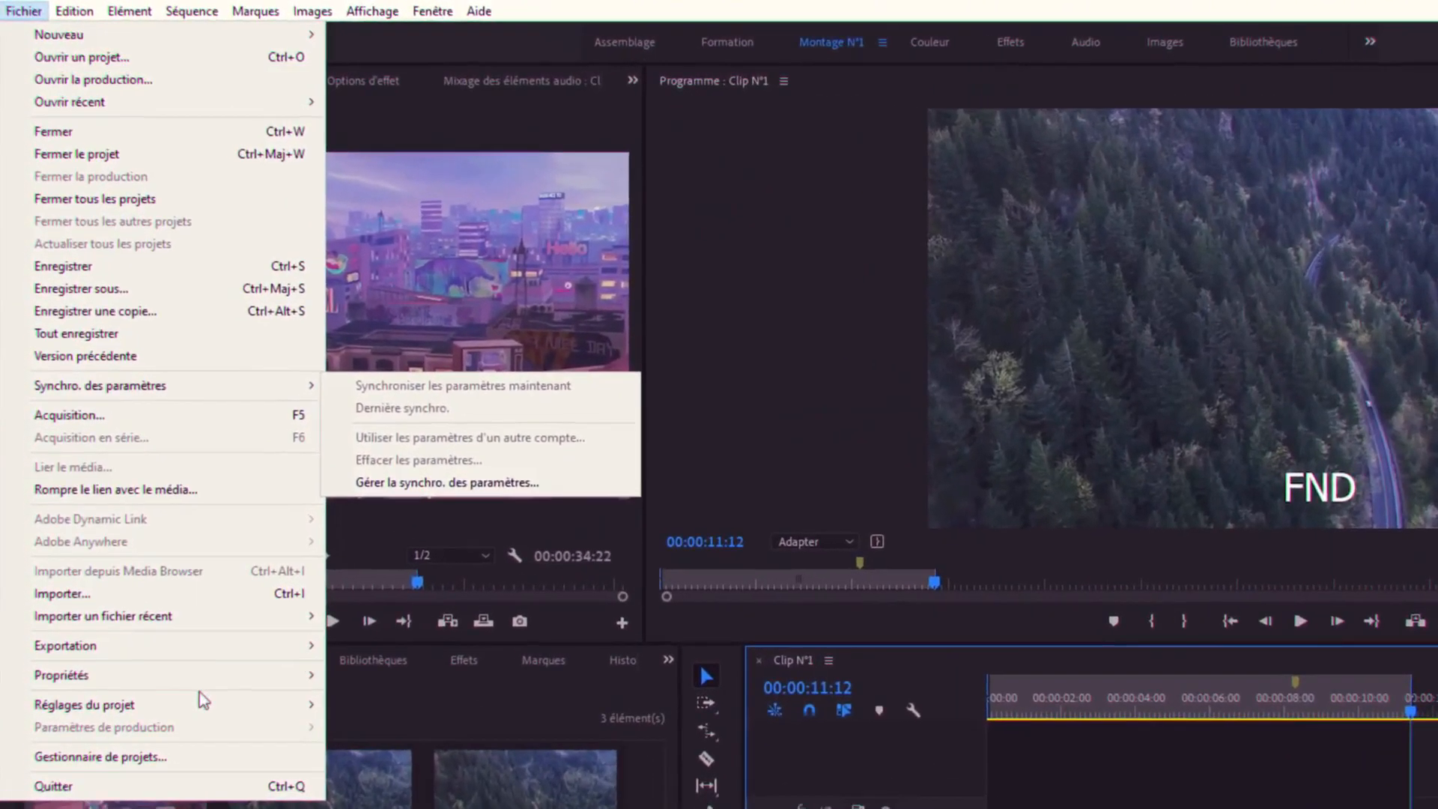
mouse_move(160, 643)
left_click(514, 644)
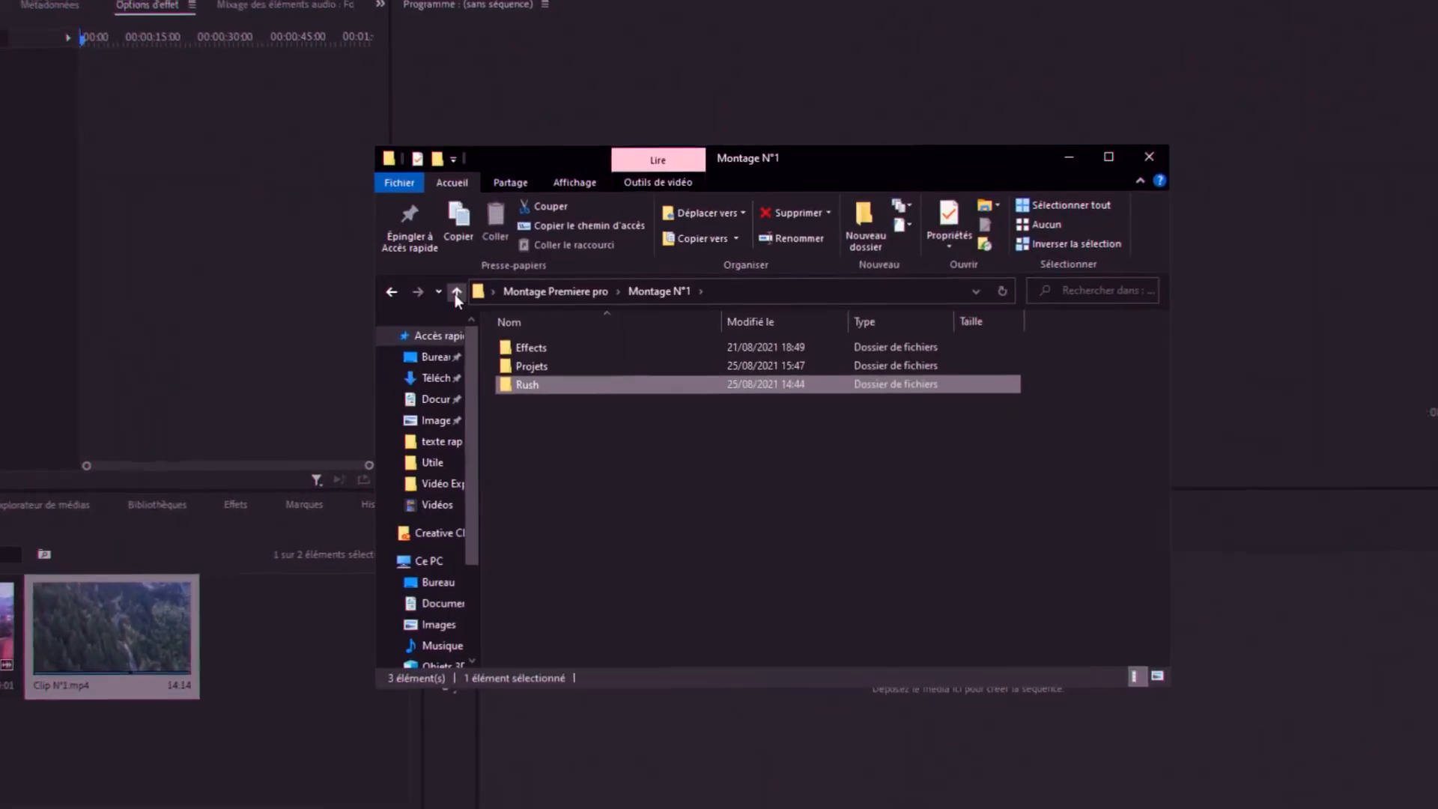
- Import the Gilet Par Balle video from the Effects\Visuel folder and create a new sequence from it
double_click(472, 318)
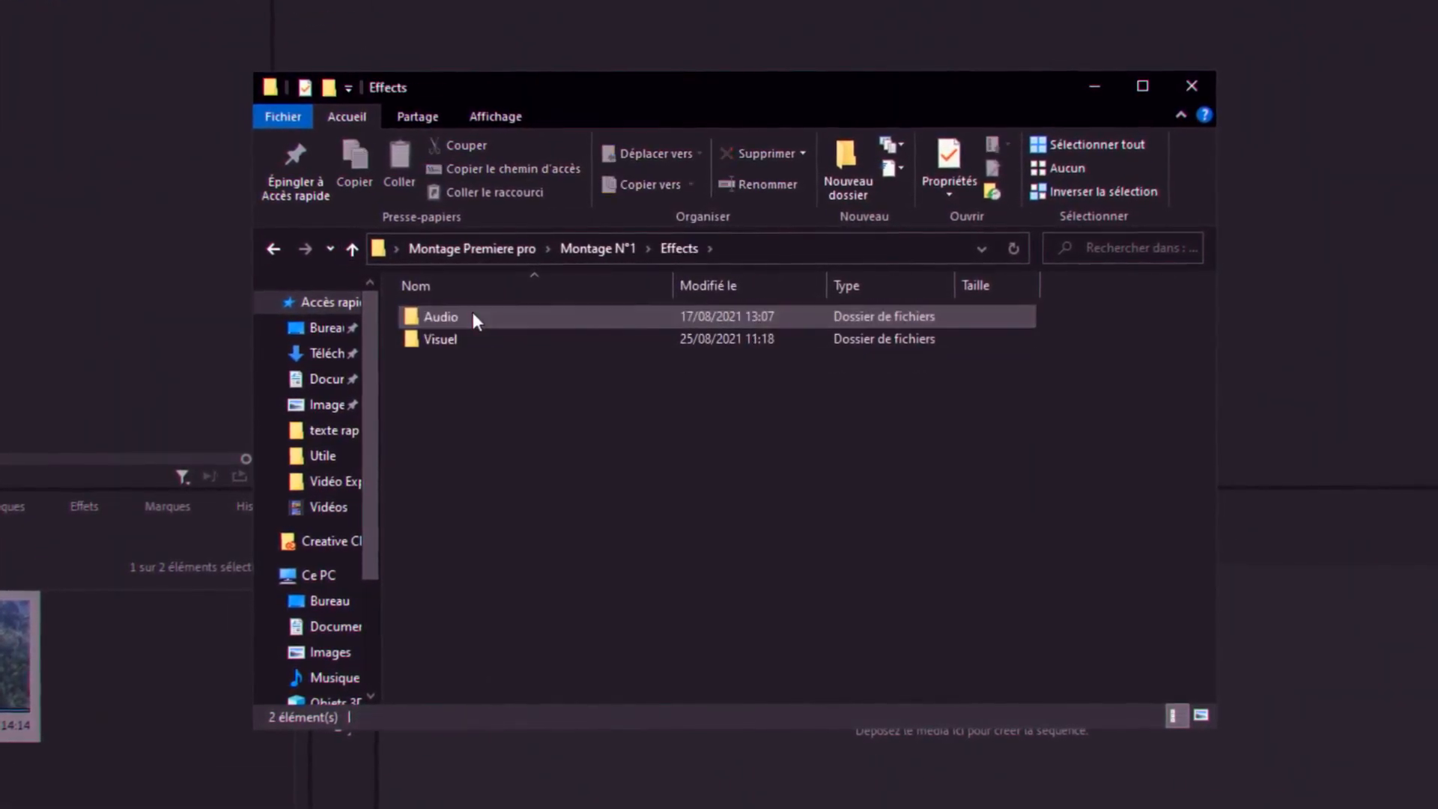
double_click(482, 338)
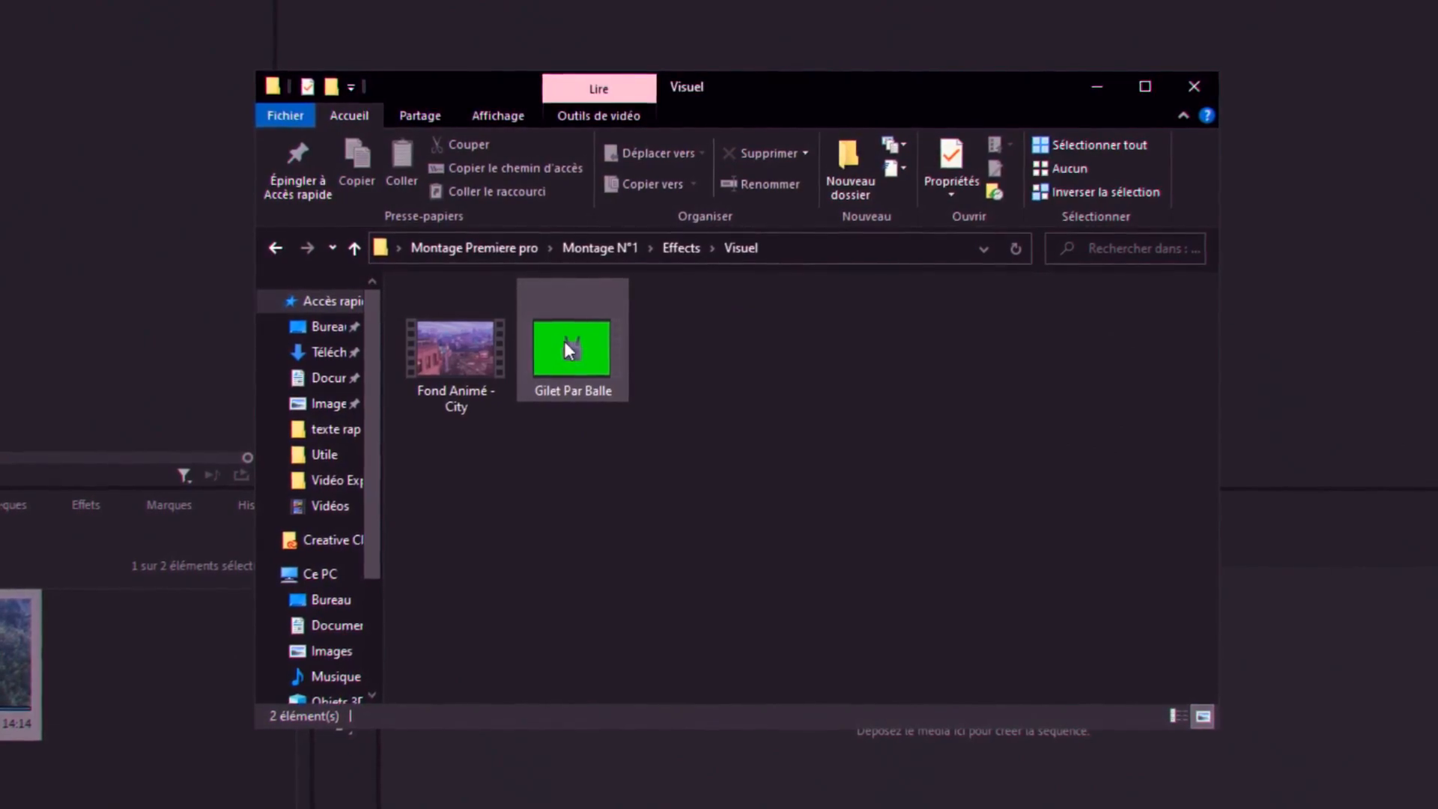
left_click_drag(569, 349, 192, 719)
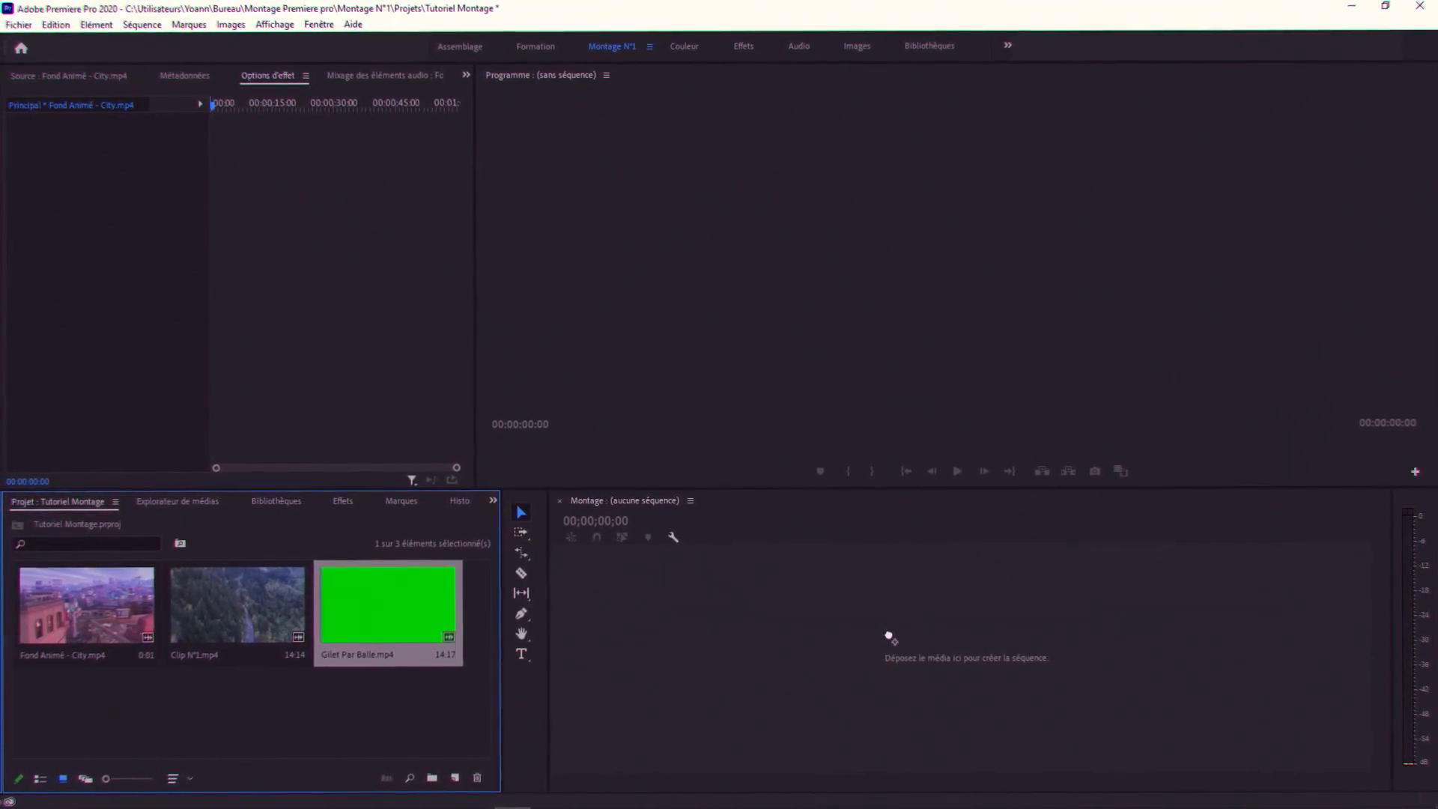
left_click_drag(890, 636, 888, 634)
mouse_move(737, 537)
left_mouse_down()
mouse_move(765, 538)
mouse_move(724, 538)
left_mouse_up()
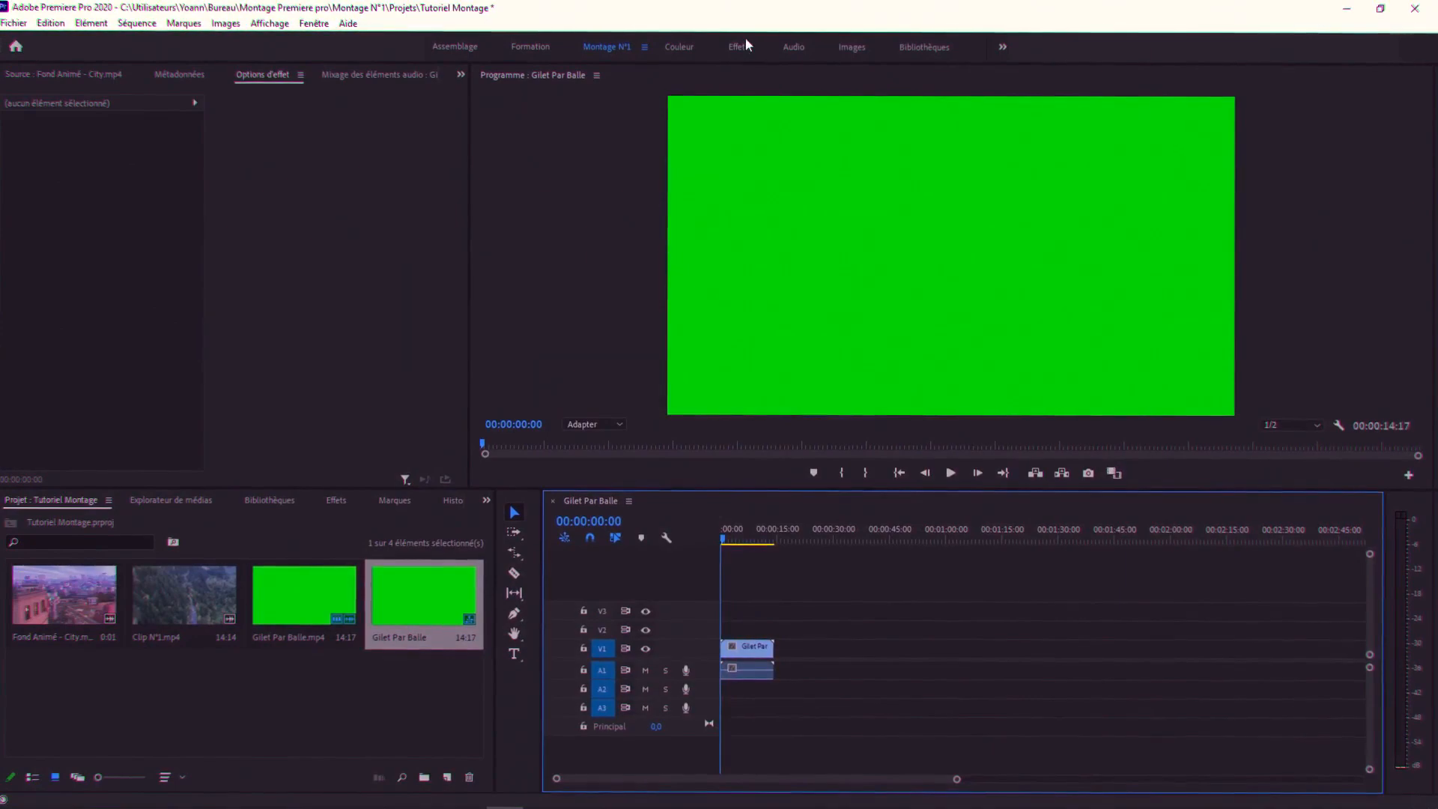
- Switch to the Effets workspace, find the UltraKey effect and apply it to the Gilet Par Balle clip
left_click(742, 47)
double_click(1241, 98)
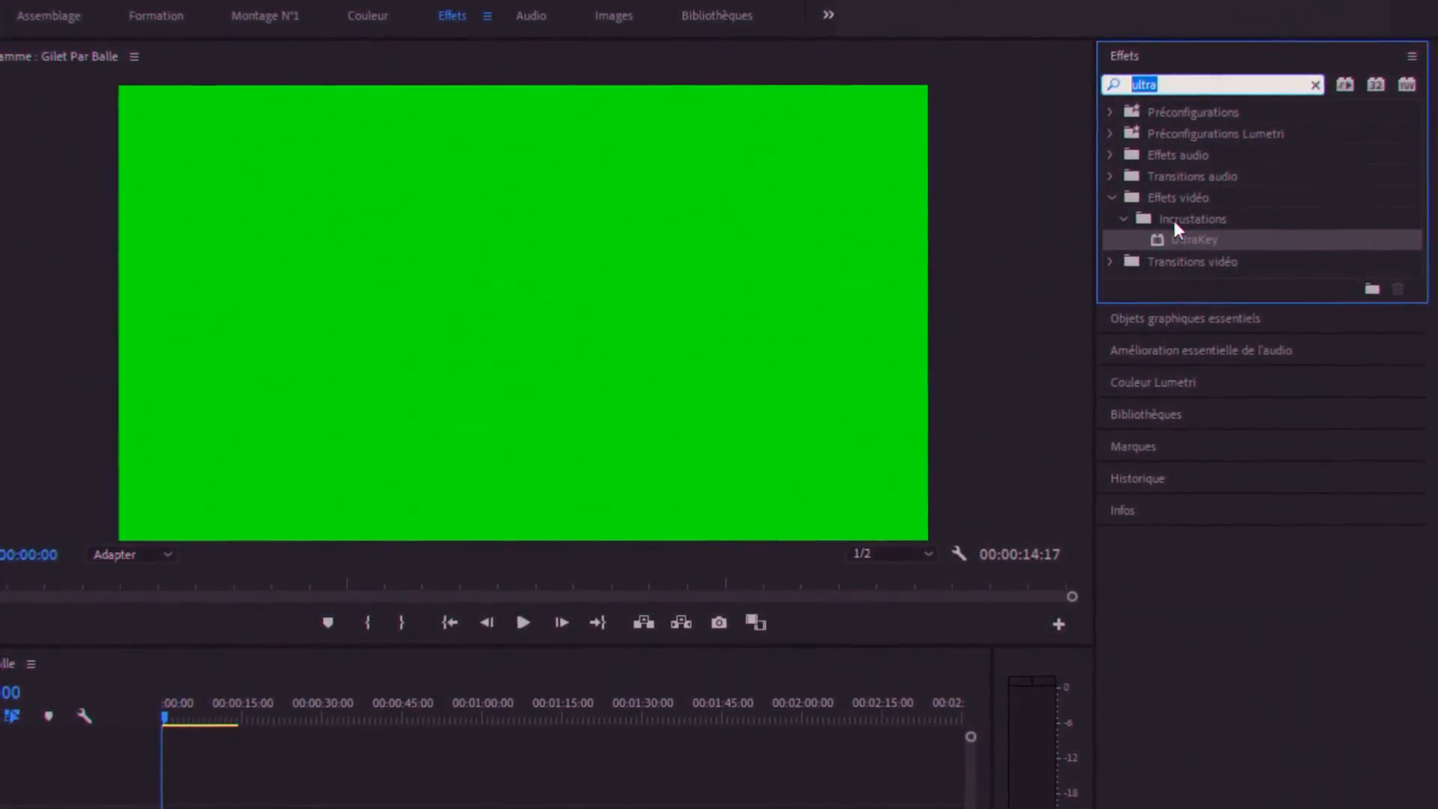
left_click_drag(1203, 241, 186, 808)
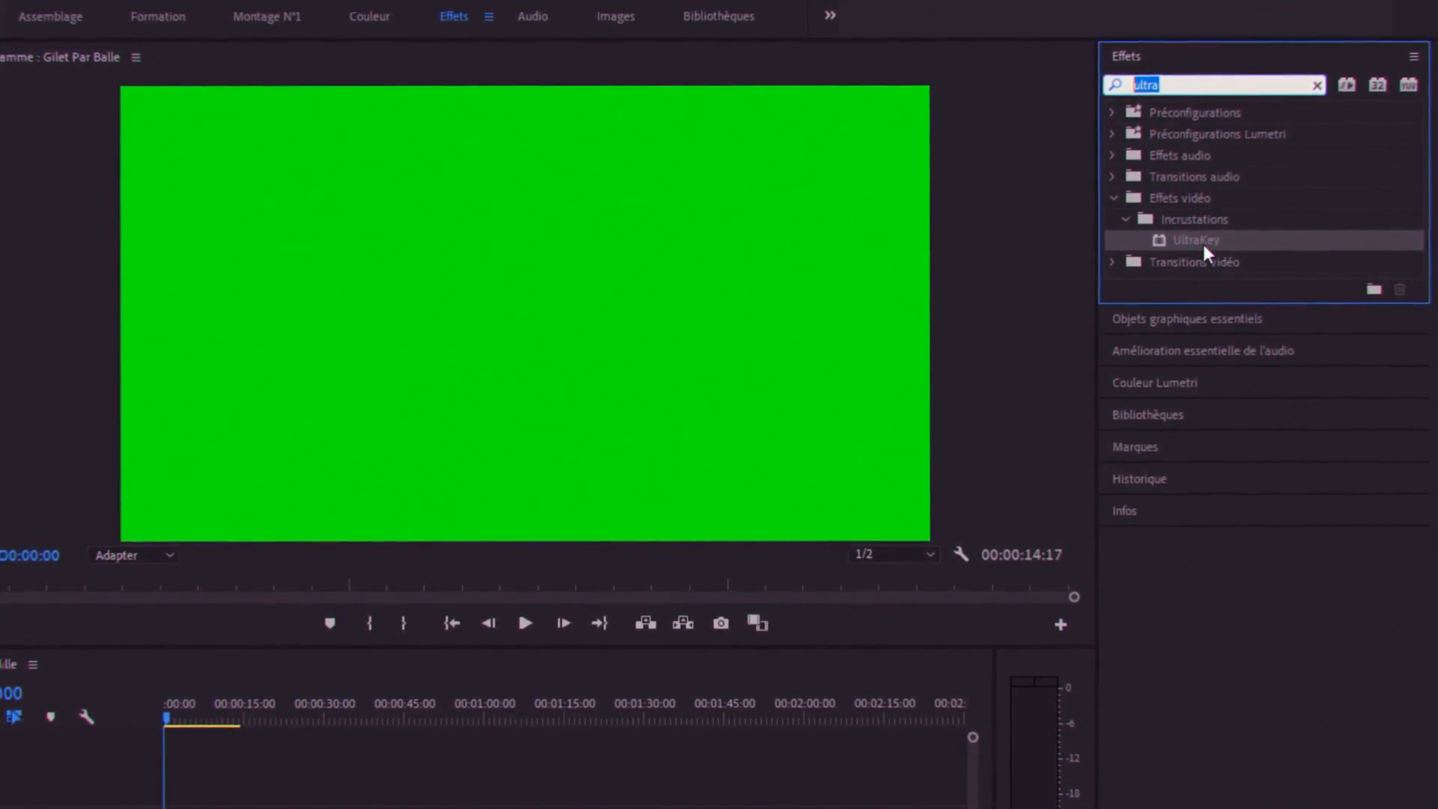
left_click_drag(656, 589, 656, 589)
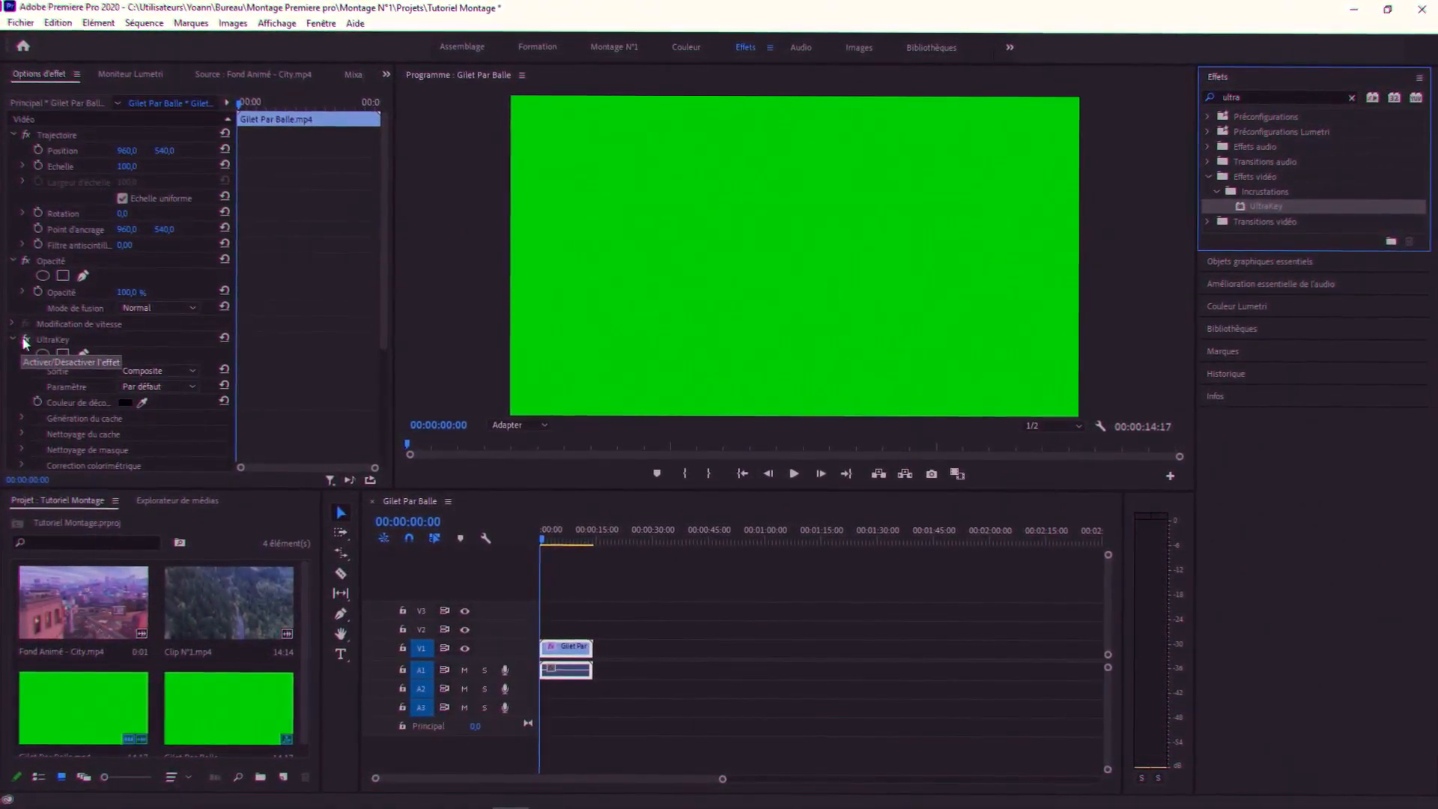
- Key out the green background of the vest clip by sampling the UltraKey colour from the image as 00FE00
left_click(27, 342)
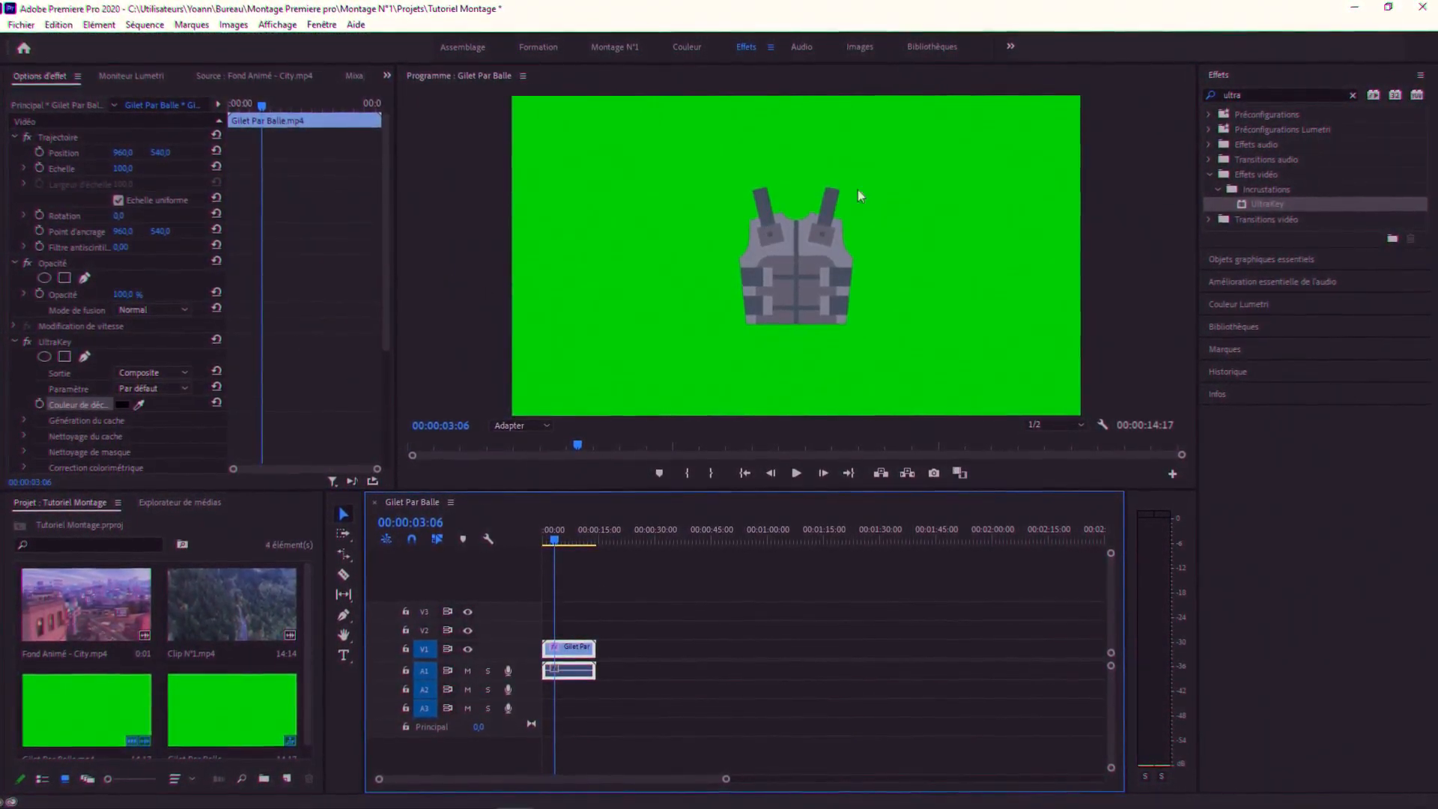
left_click(121, 405)
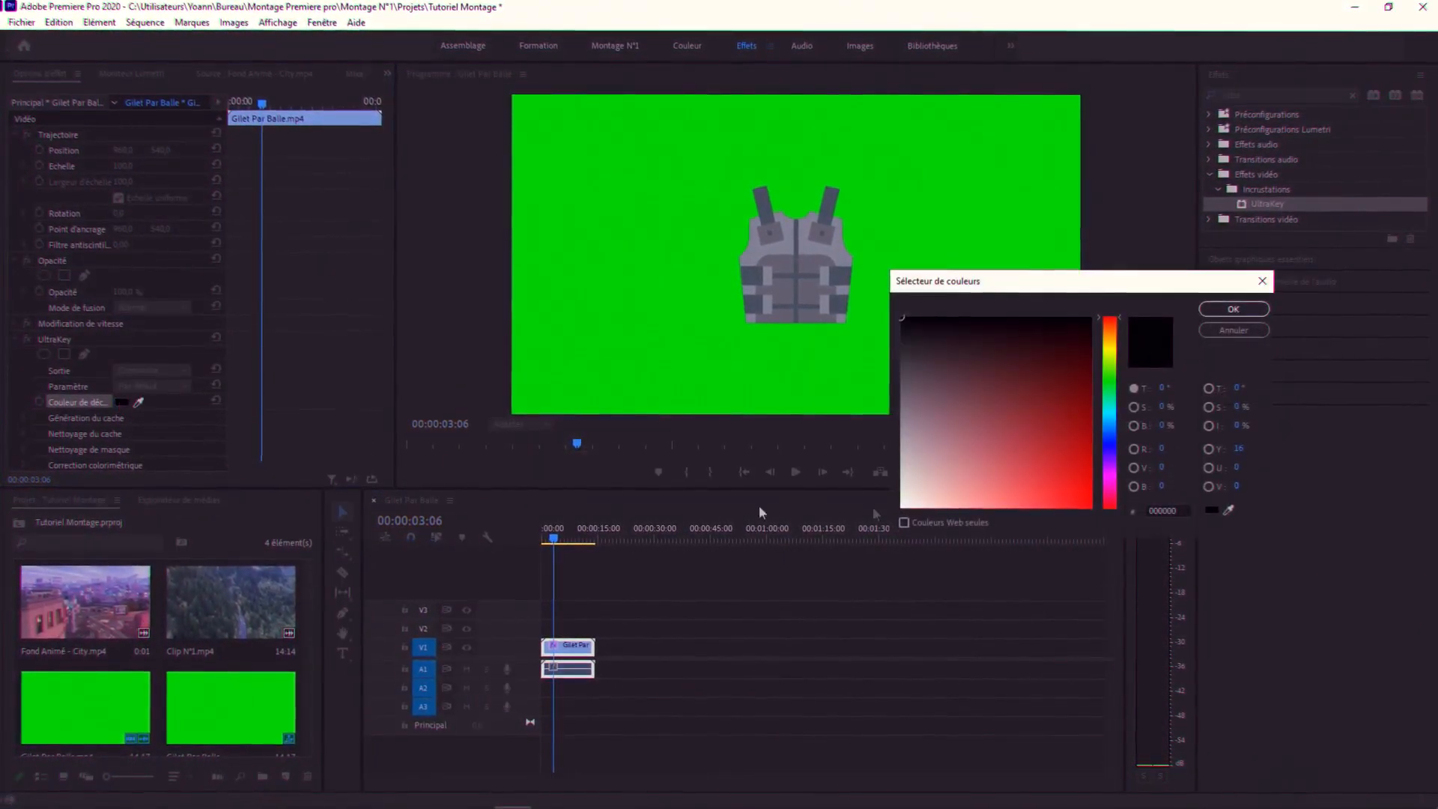
left_click(1228, 510)
left_click(617, 266)
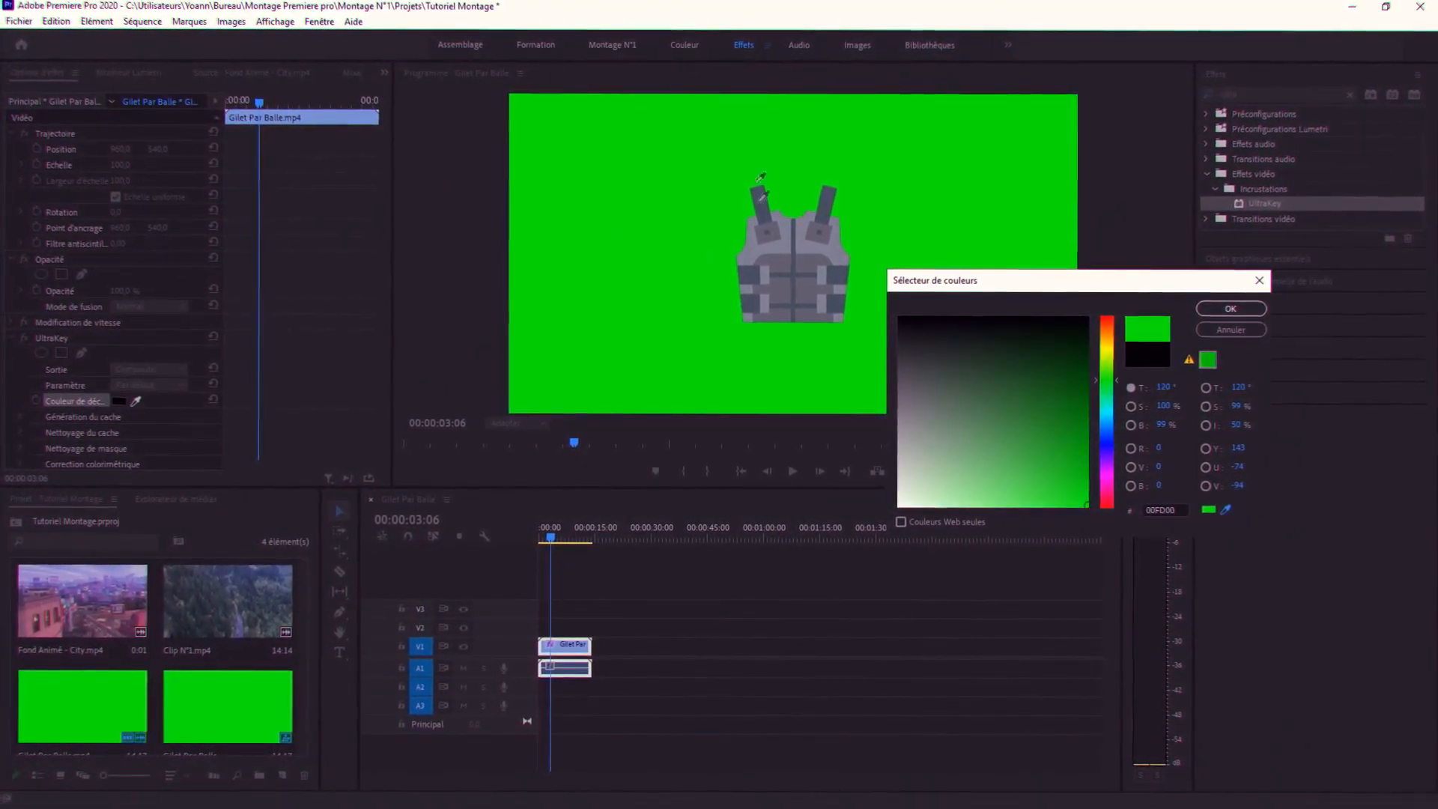
left_click(649, 238)
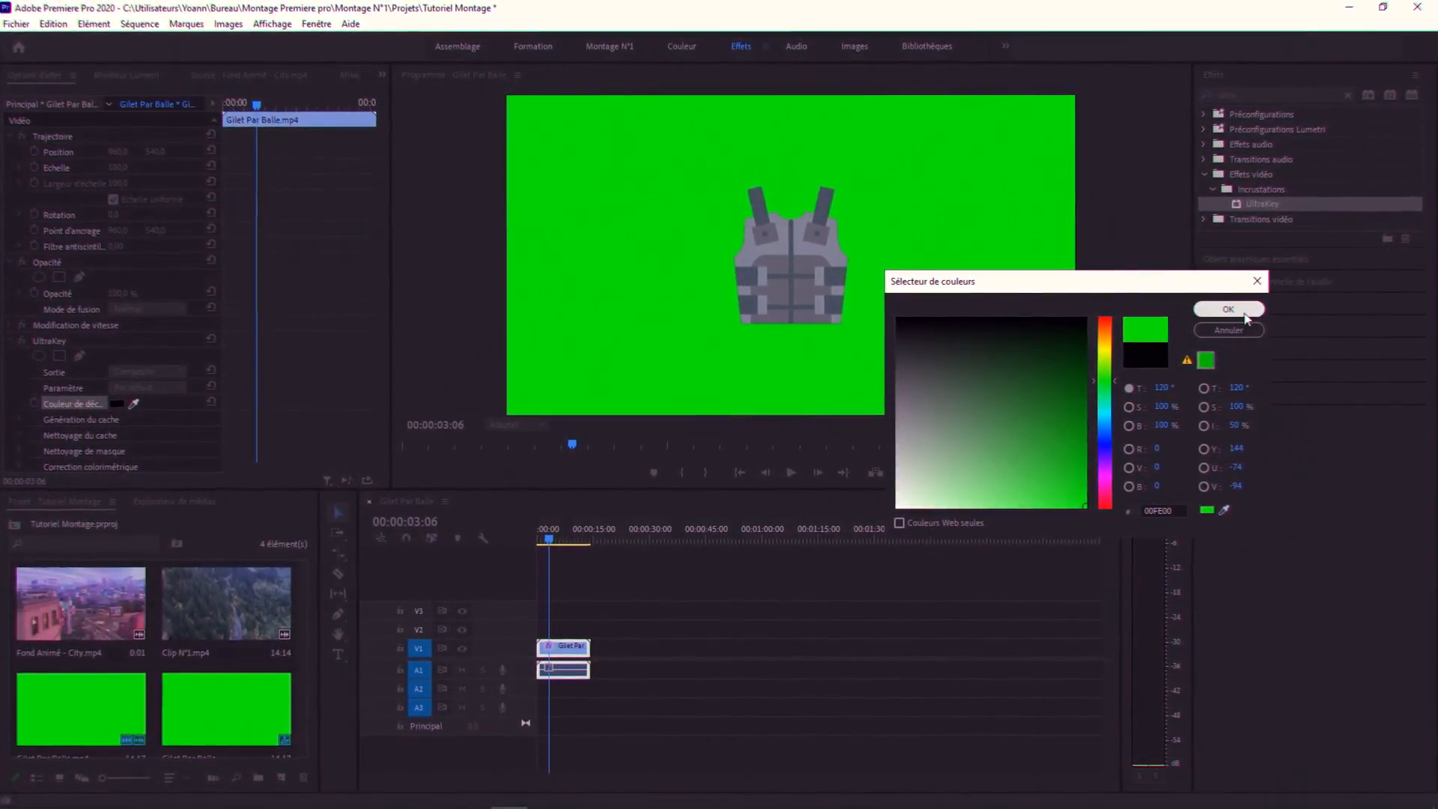
left_click(1227, 310)
- Add Fond Animé - City.mp4 to V1 directly after the Gilet Par Balle clip, and move the vest clip's video up to V2
left_click(88, 620)
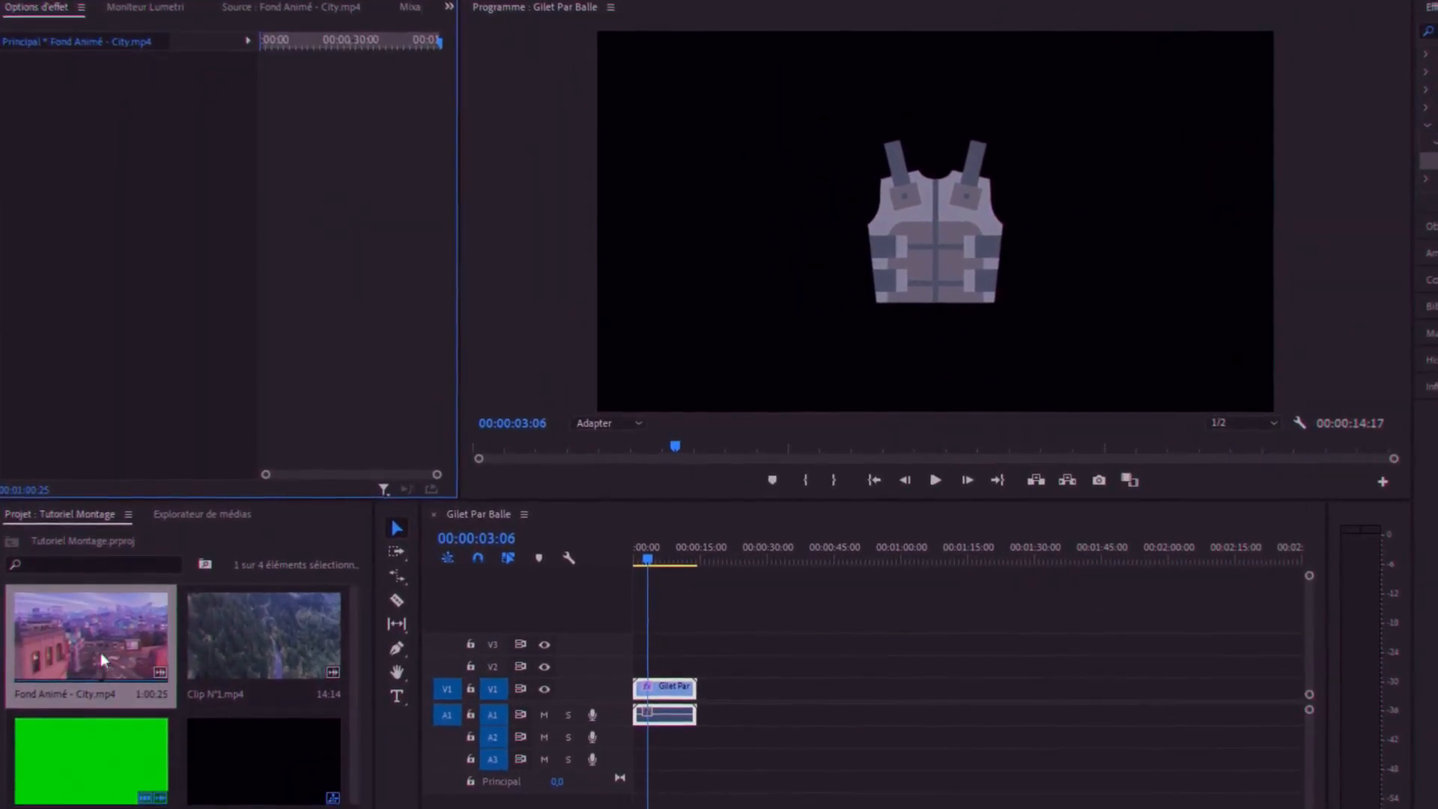
left_click_drag(251, 663, 696, 691)
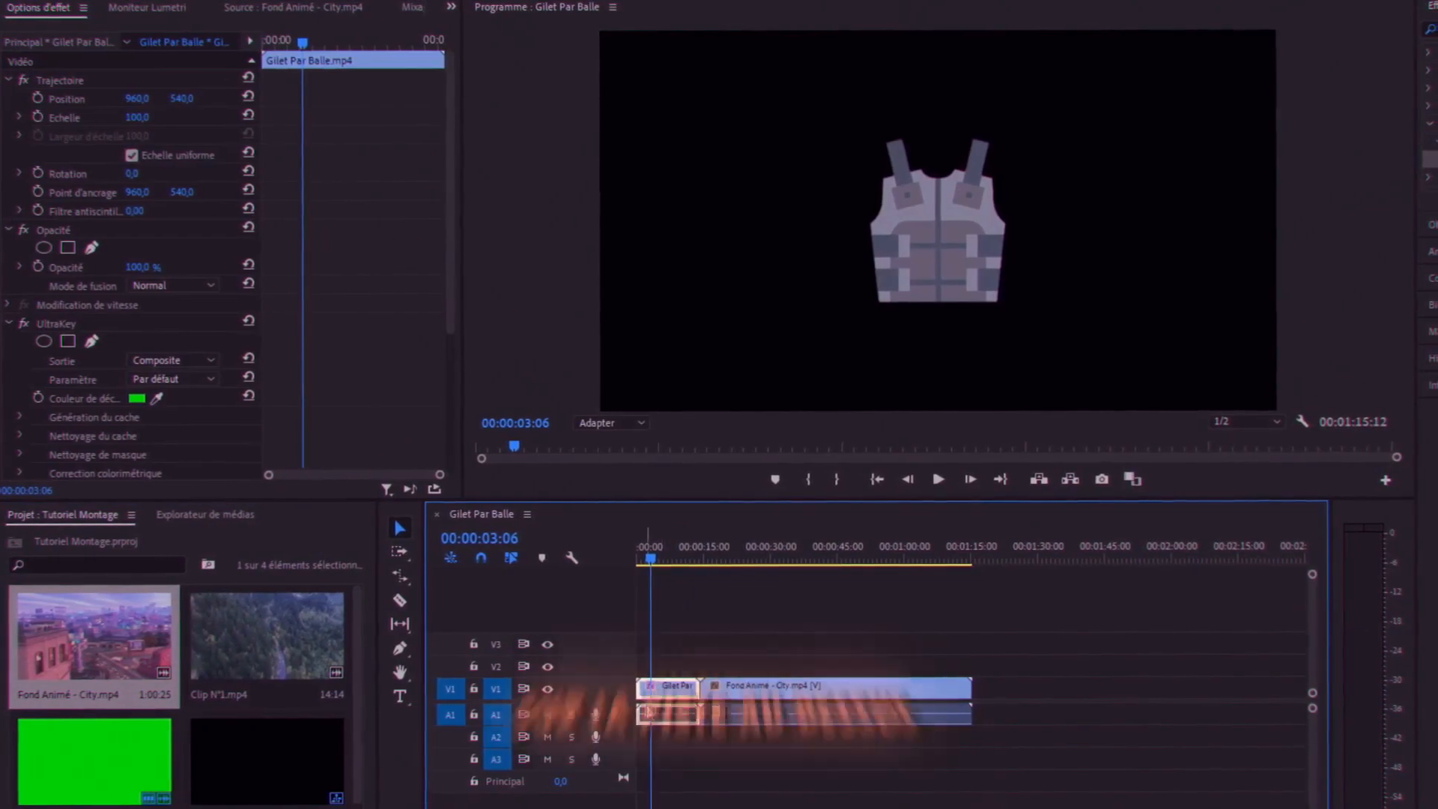
left_click_drag(665, 685, 666, 670)
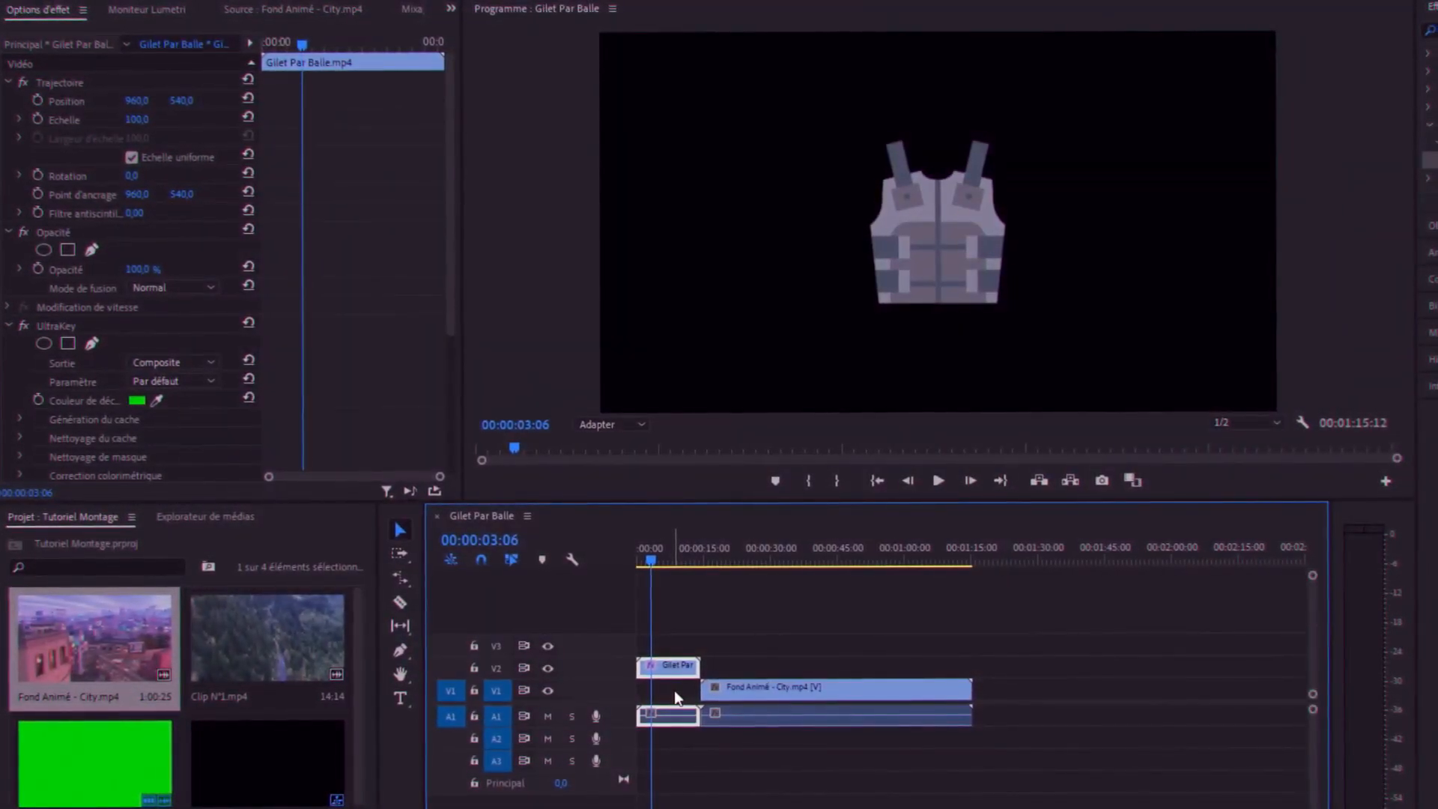
- Delete the audio of both clips independently of their video and move Fond Animé - City.mp4 to the start of V1 beneath the vest clip
left_click(708, 688)
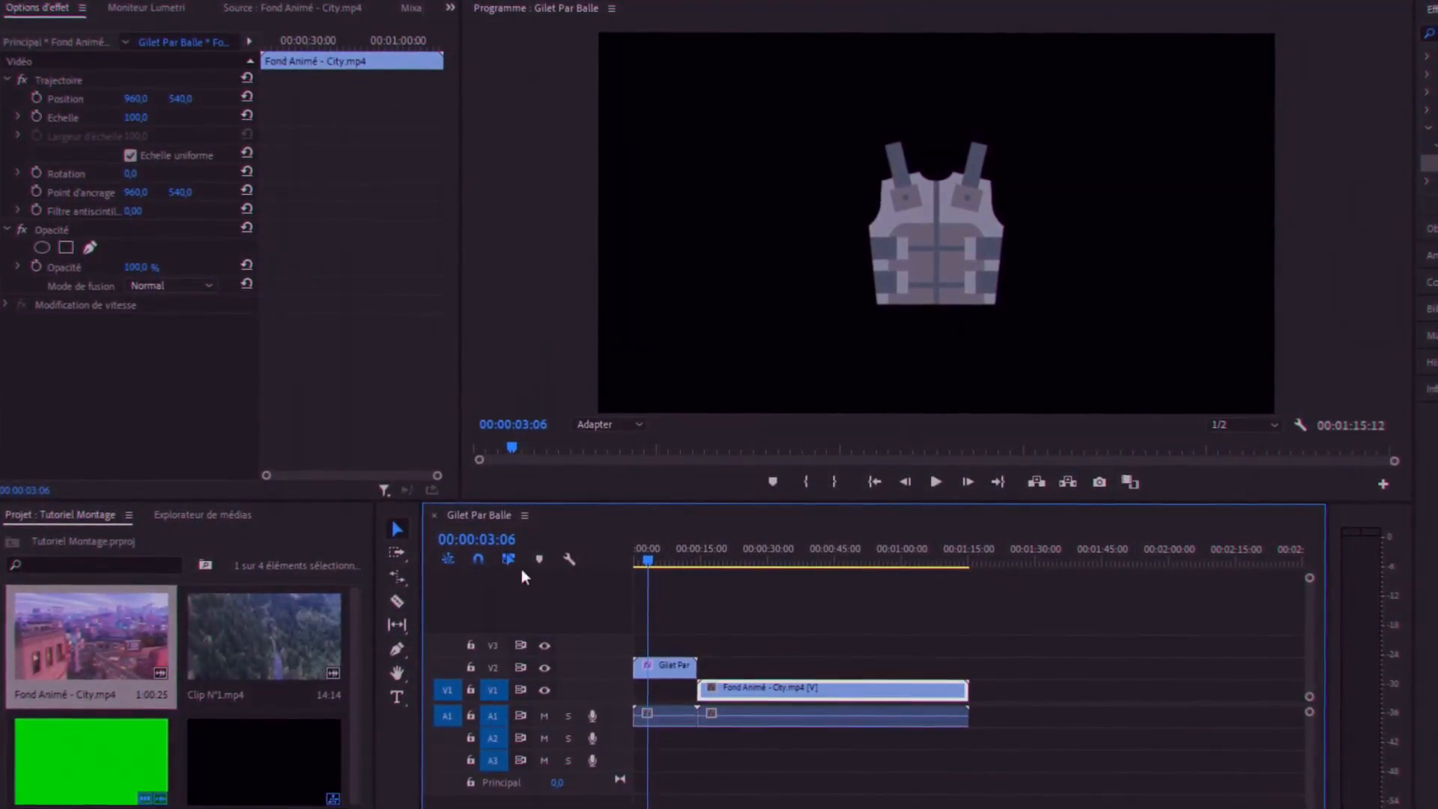
left_click(508, 559)
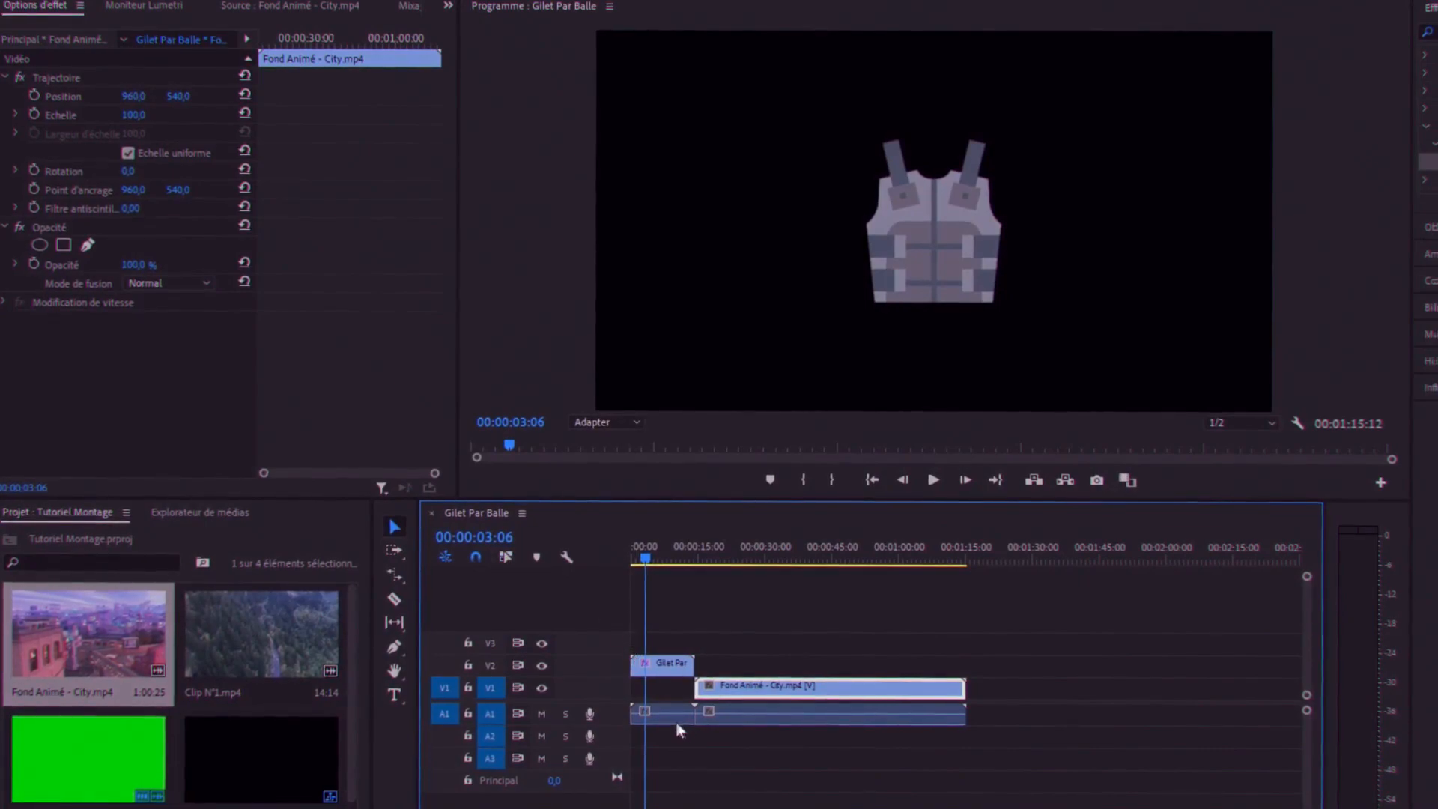
left_click_drag(665, 720, 1034, 717)
key("Delete")
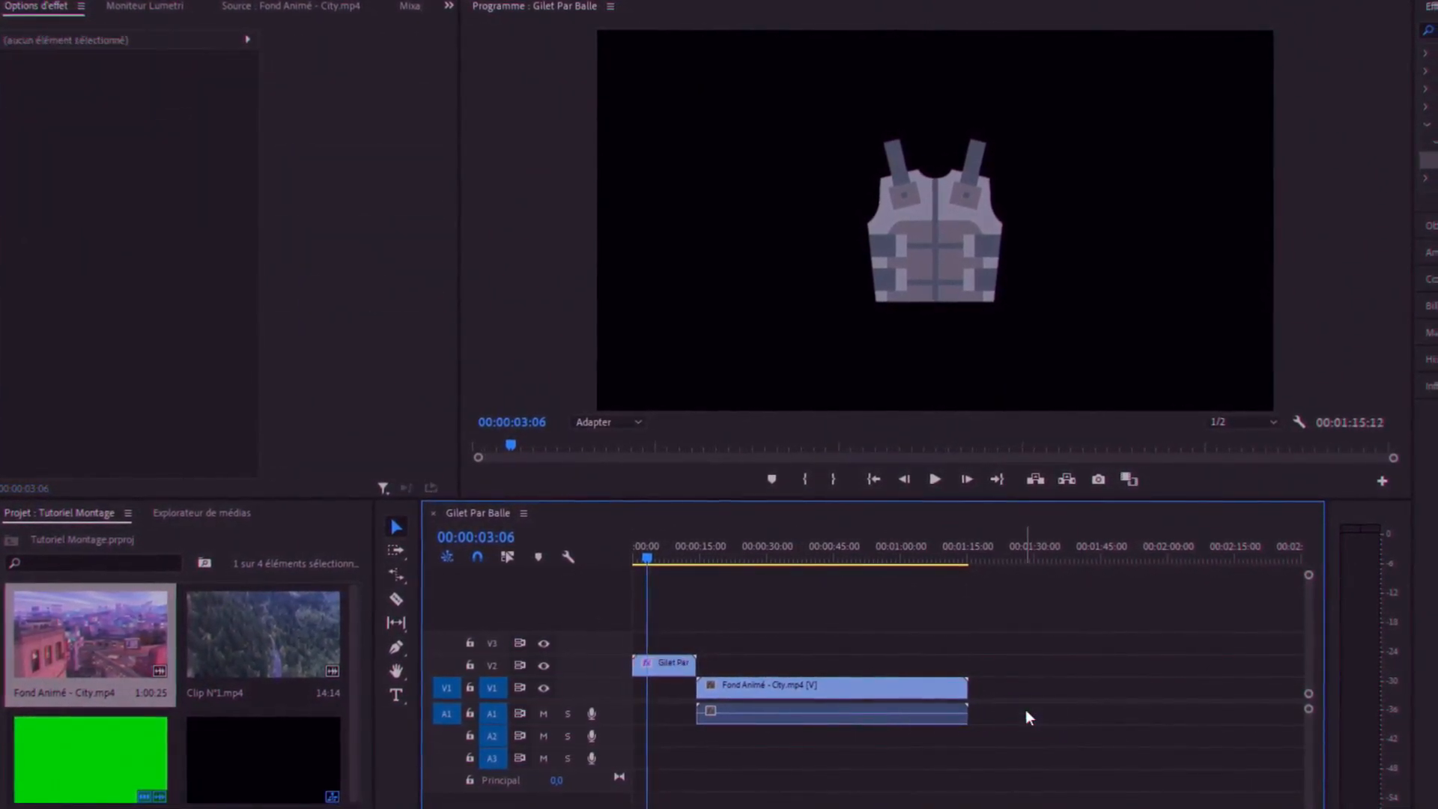
left_click(789, 720)
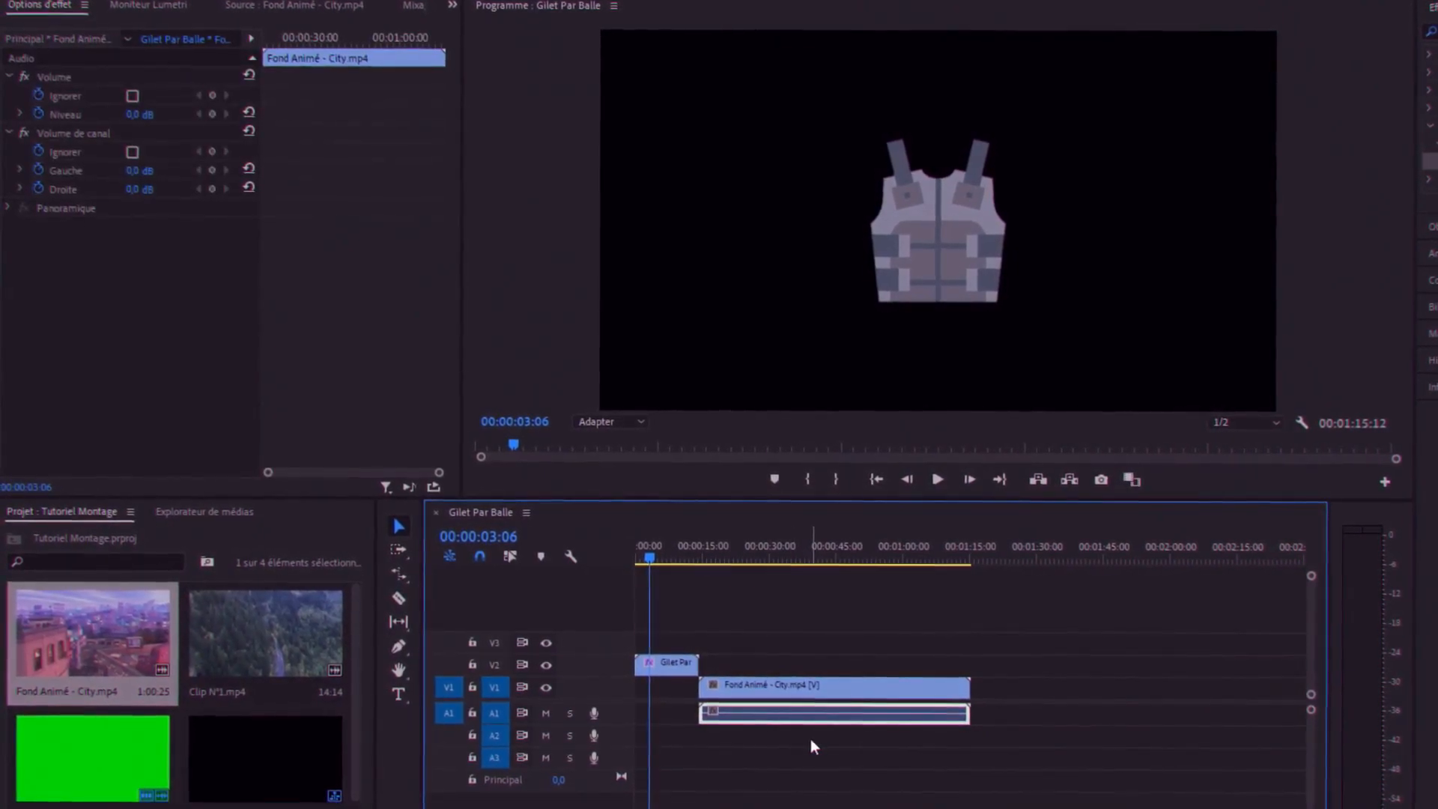
key("Delete")
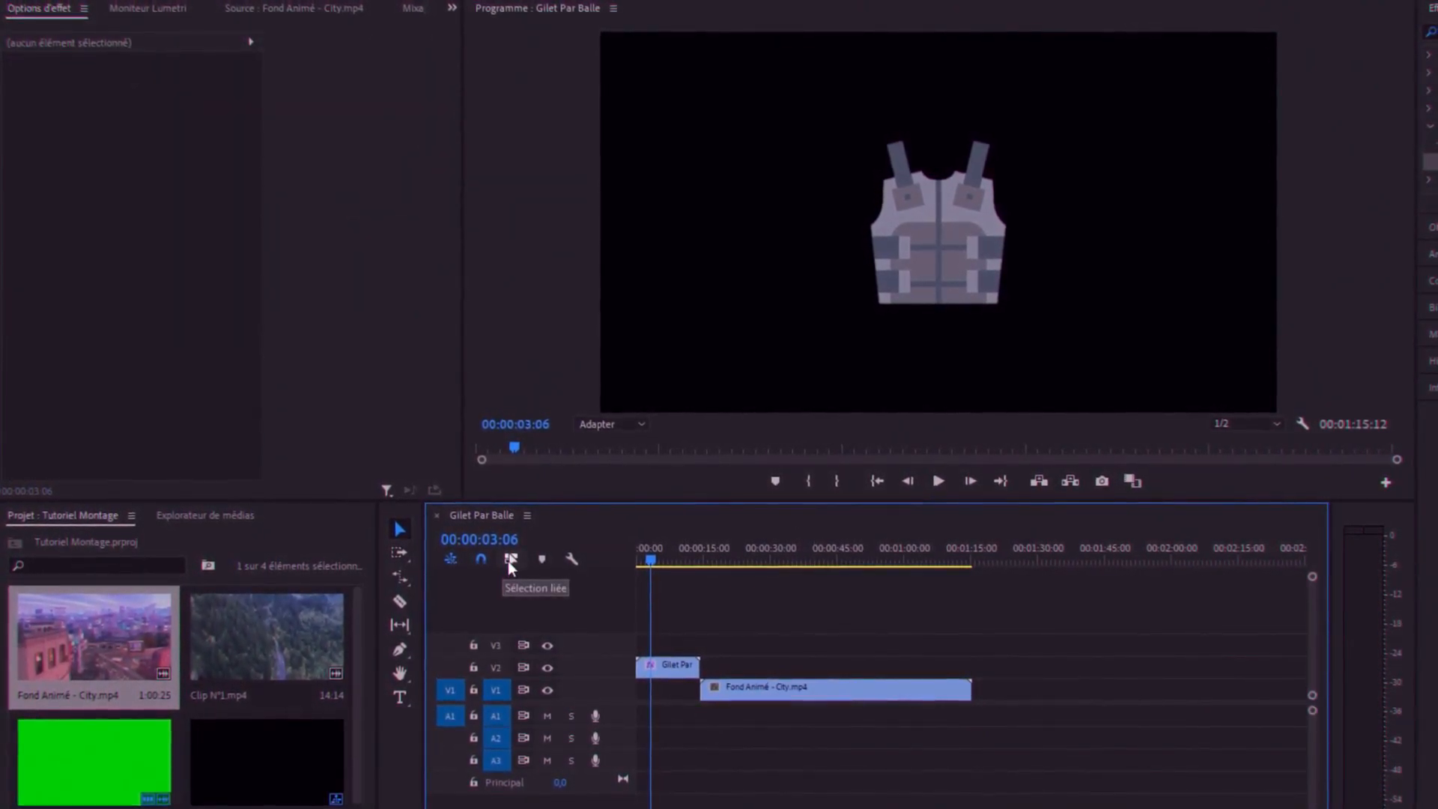
left_click_drag(725, 688, 644, 686)
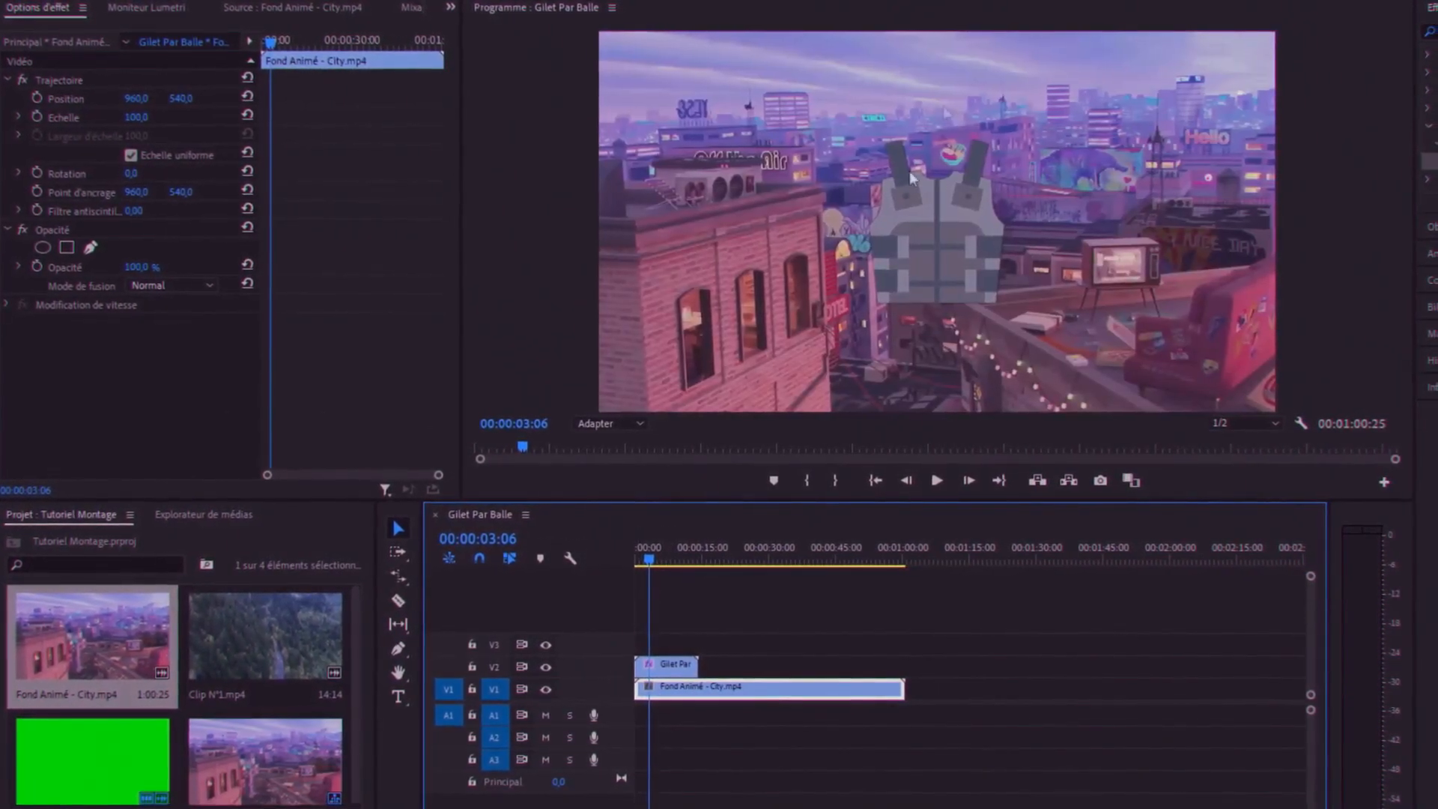
- Examine the UltraKey matte settings of the Gilet Par Balle clip
left_click(969, 200)
scroll(18, 442, "down", 1)
left_click(18, 433)
mouse_move(137, 448)
left_mouse_down()
mouse_move(79, 448)
mouse_move(137, 452)
left_mouse_up()
left_click(23, 414)
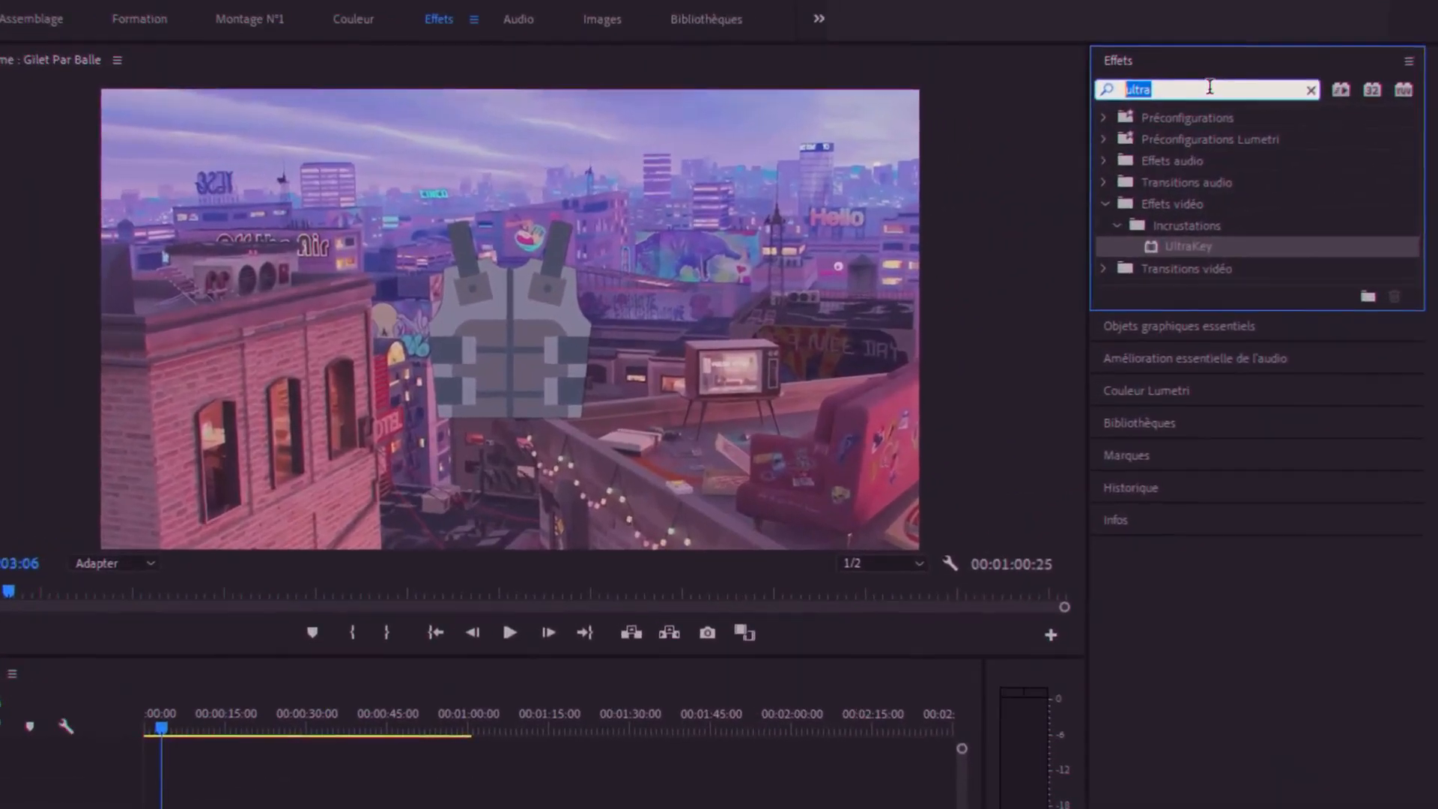
- Search the effects for Flou Gaussien, apply Flou gaussien to the Gilet Par Balle clip and adjust its Flou value
type("Flou Gaussien")
left_click(1204, 309)
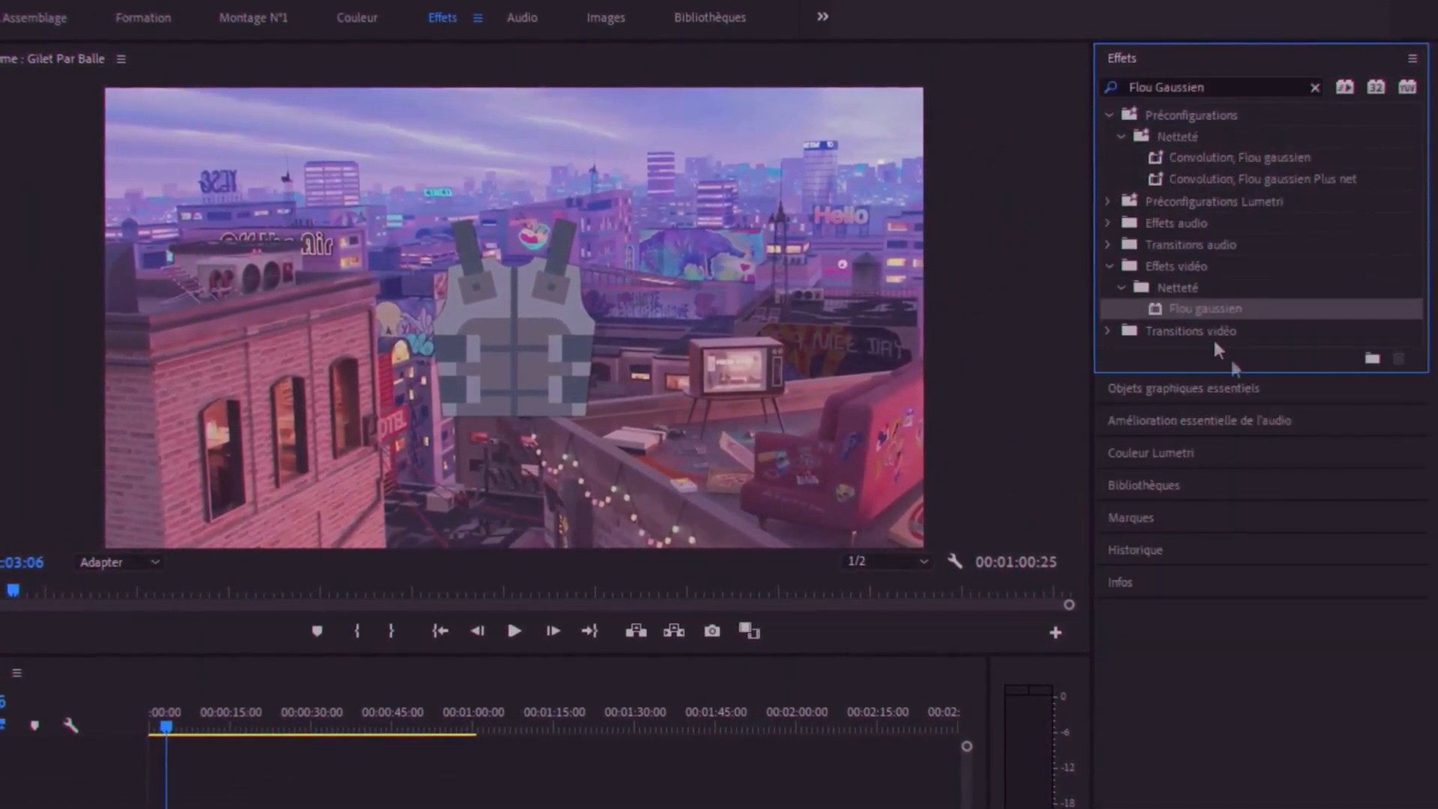
left_click_drag(93, 746, 632, 630)
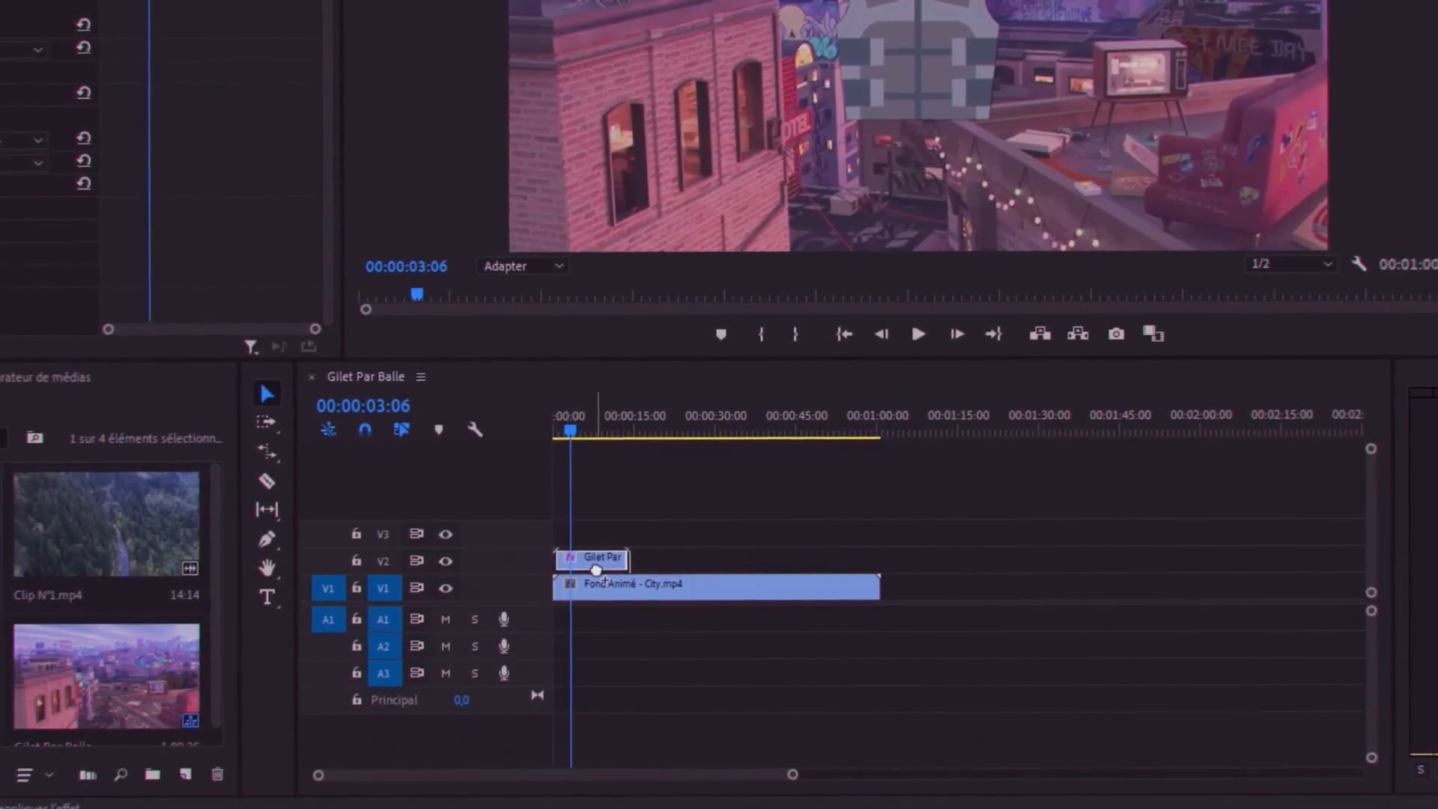
left_click_drag(594, 567, 596, 568)
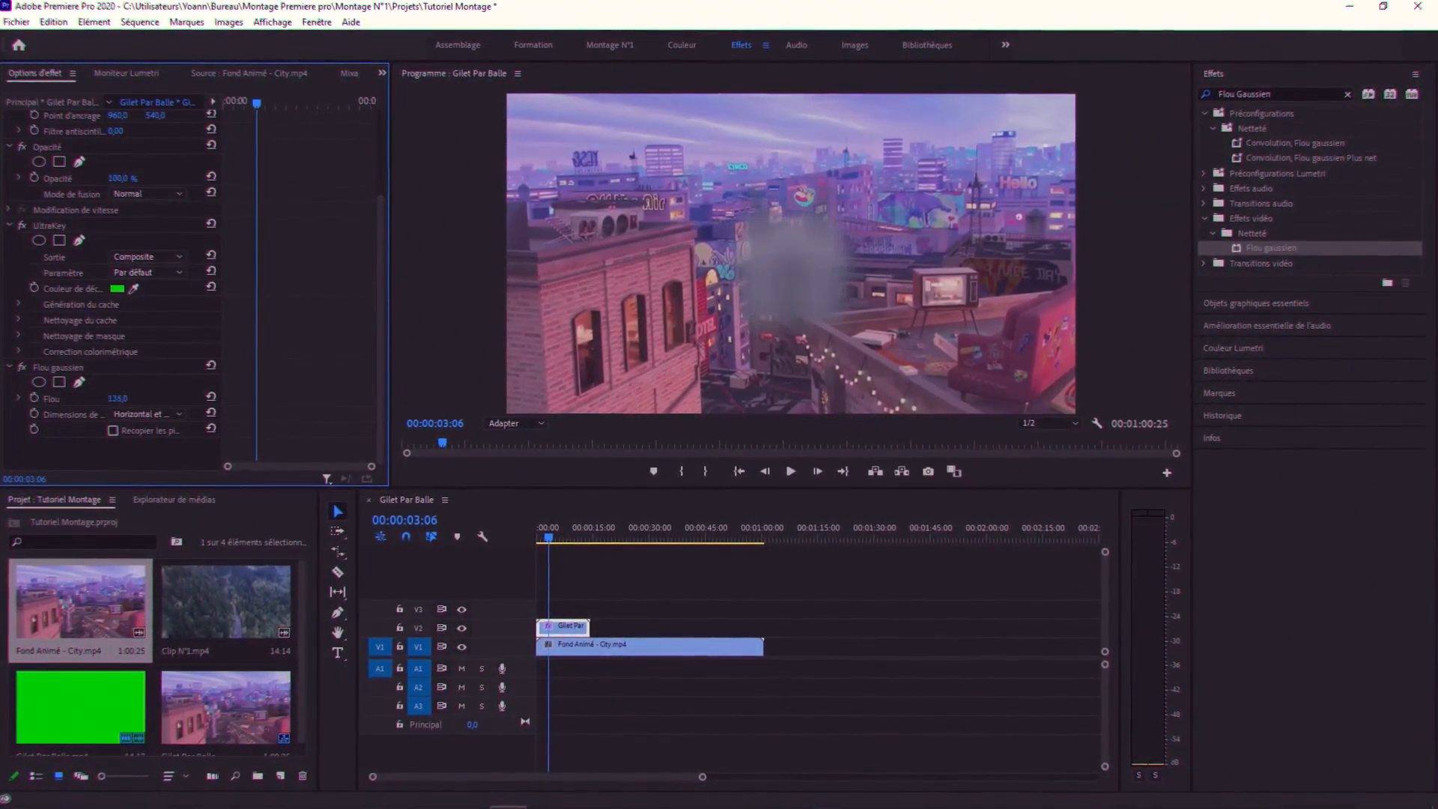
left_click(118, 403)
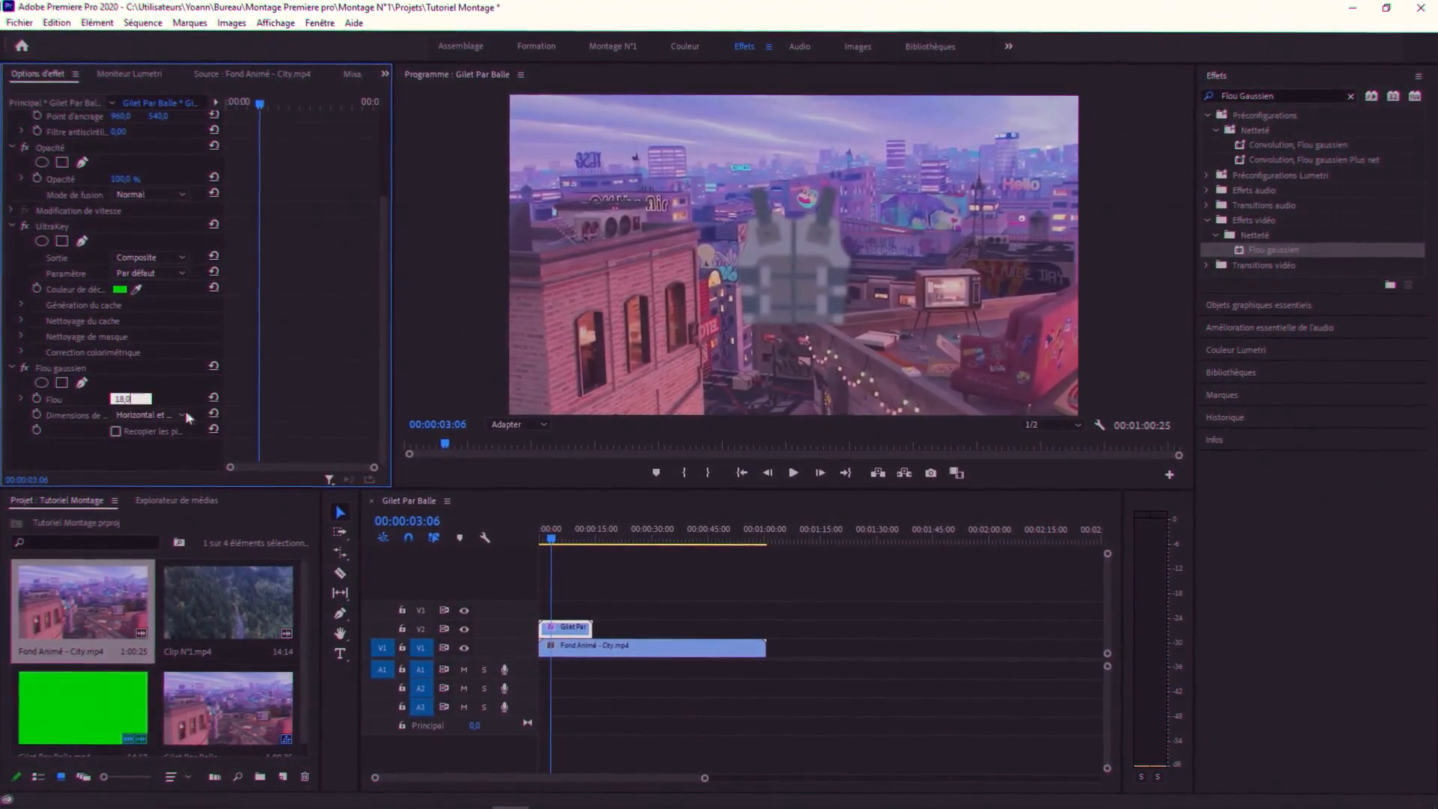
- Apply the Flou gaussien effect to the Fond Animé - City.mp4 clip on V1 and set its Flou to 10
left_click_drag(1251, 254, 637, 649)
left_click(115, 369)
type("10")
key("Return")
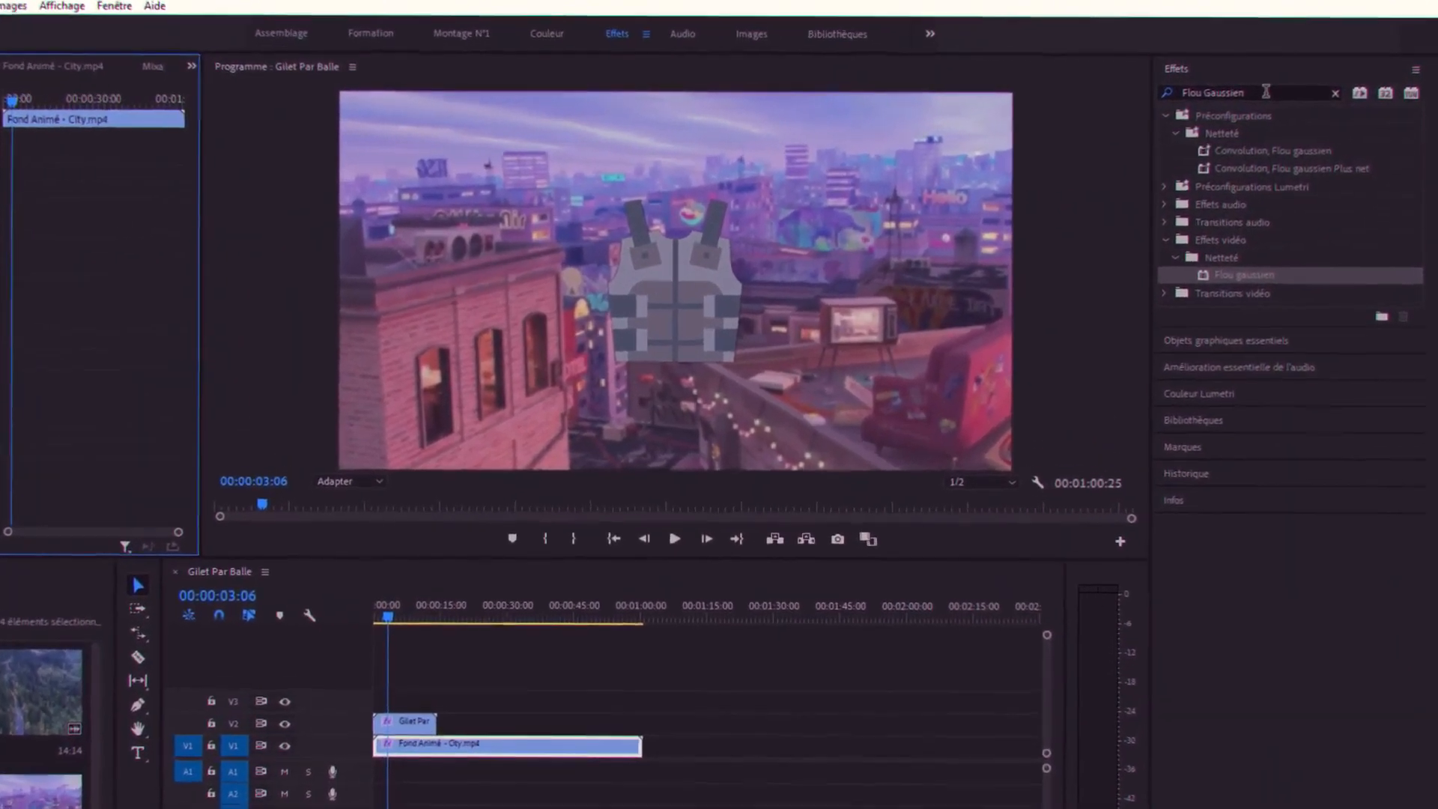
- Search the effects for Ombre and apply Ombre portée to the Gilet Par Balle clip on V2
left_click(1267, 92)
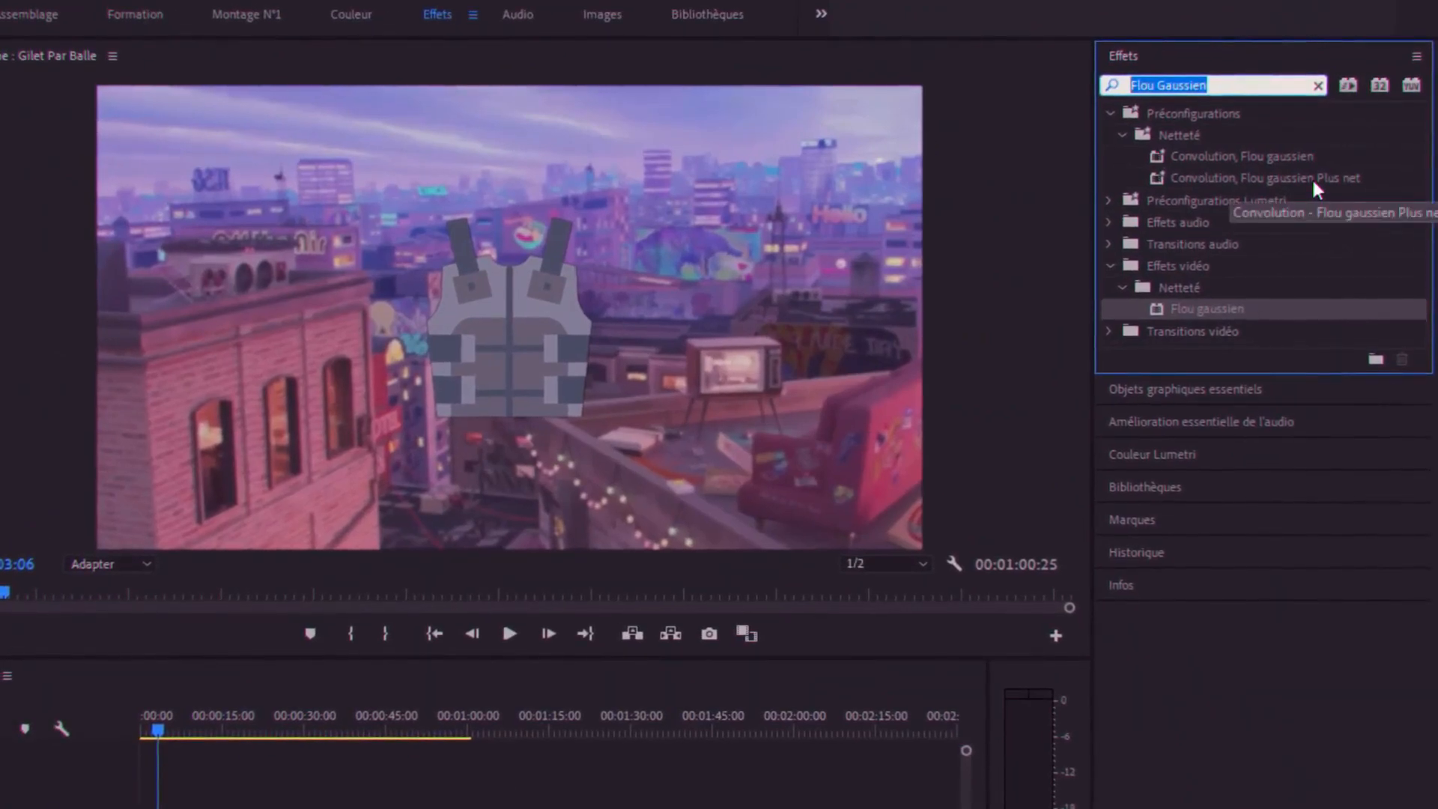
type("Ombre")
left_click_drag(1208, 285, 489, 553)
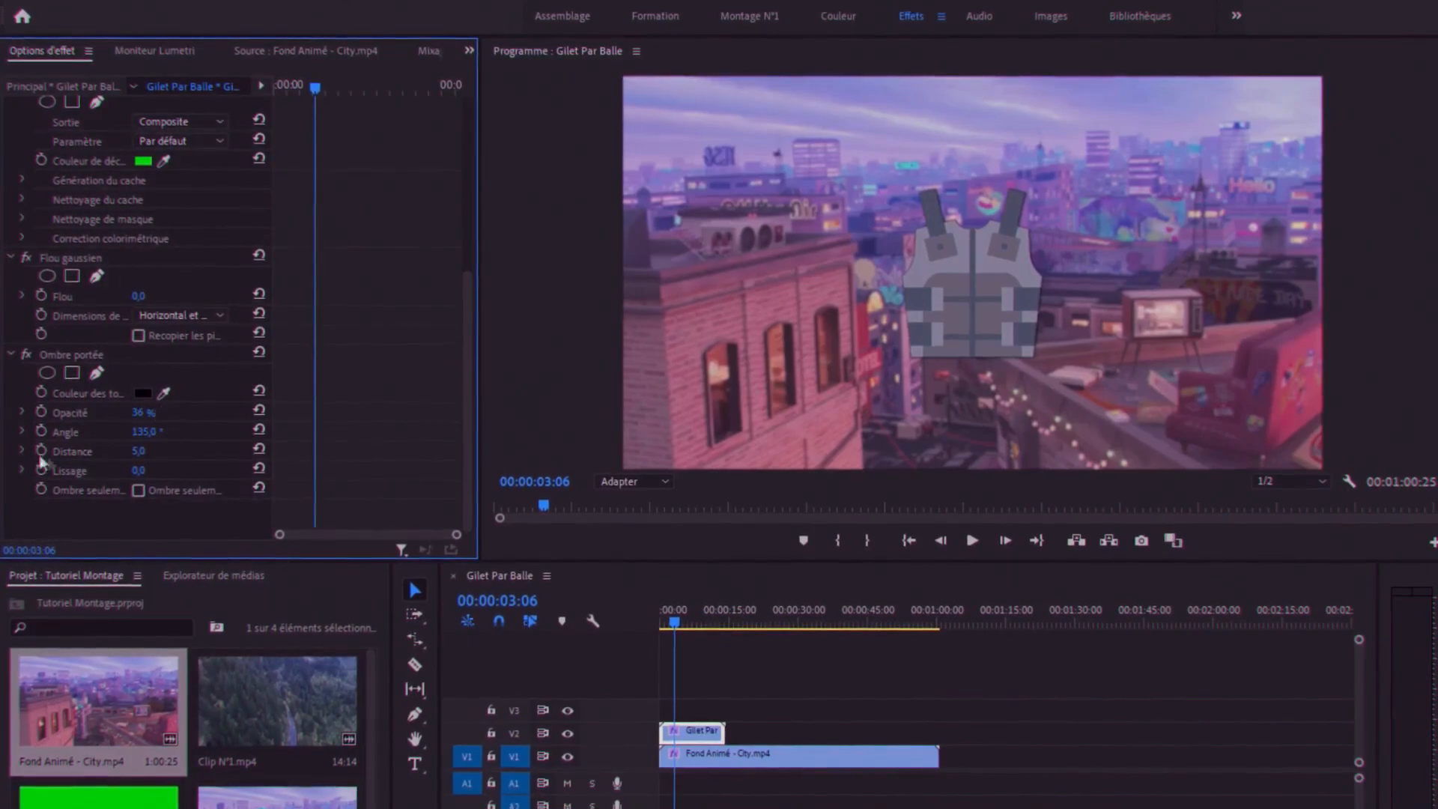
- Adjust the Ombre portée on the Gilet Par Balle clip to Opacité 50 %, Distance 34 and Lissage 27
left_click_drag(138, 453, 198, 452)
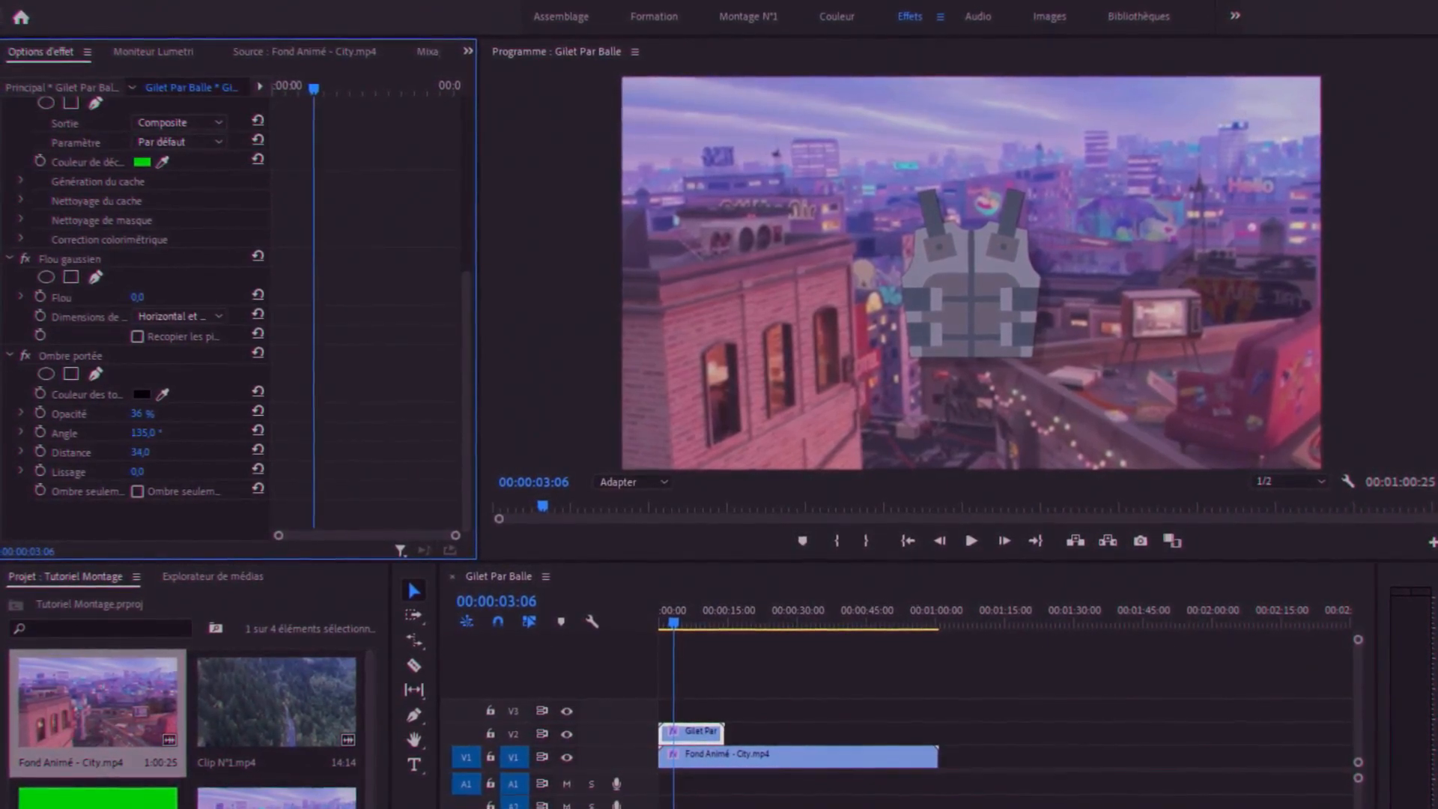
key("Return")
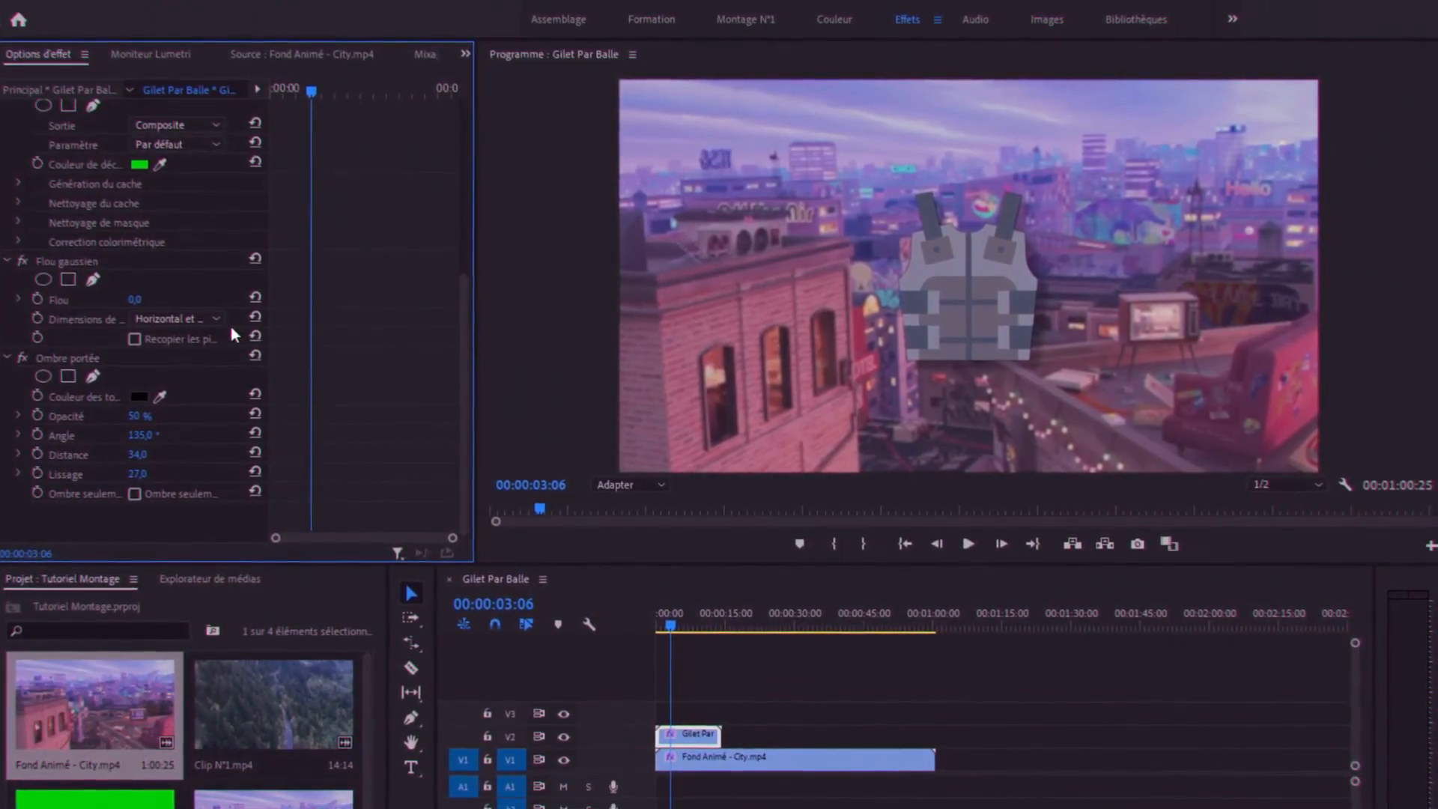
- Delete the Fond Animé - City.mp4 and Gilet Par Balle clips from the timeline
left_click(709, 763)
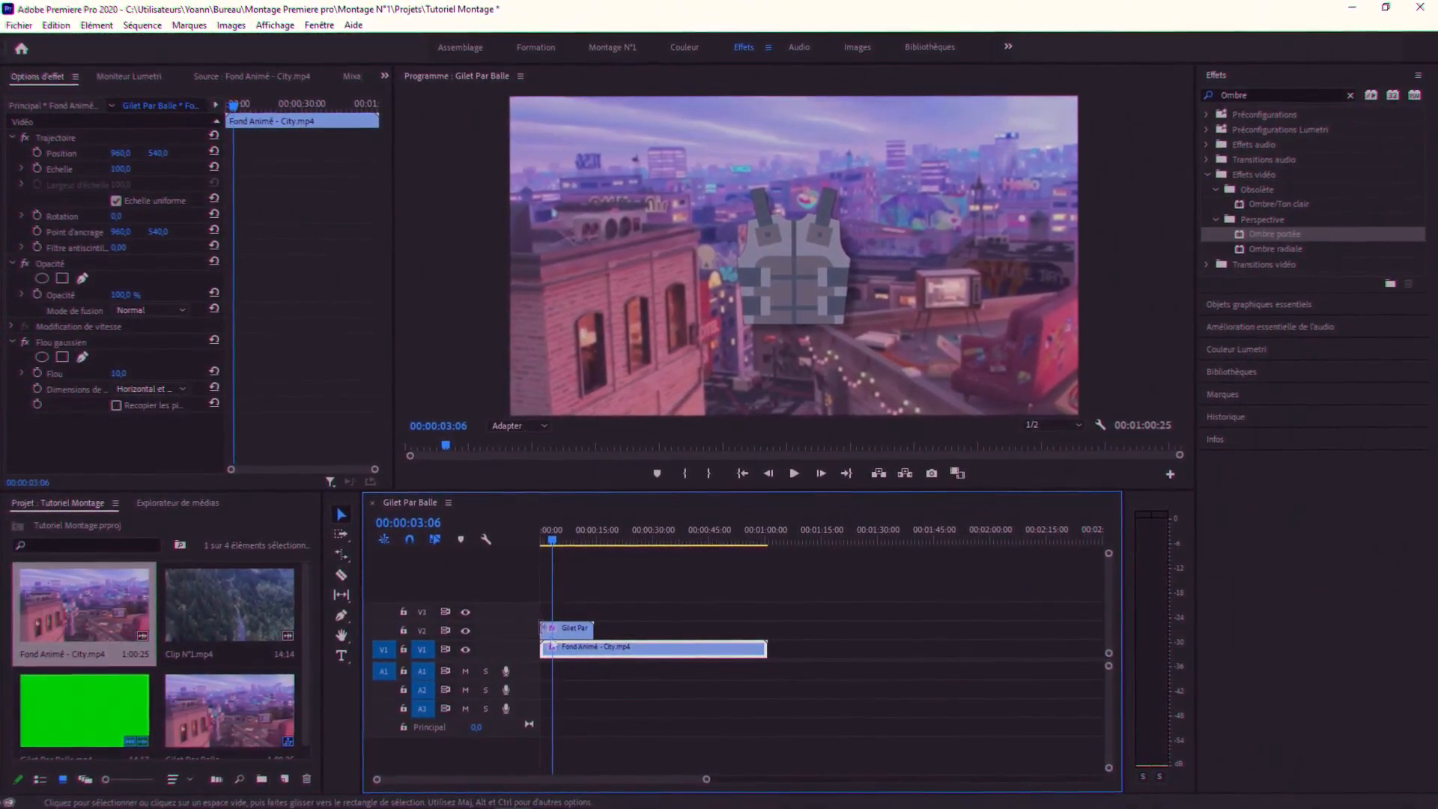
key("Delete")
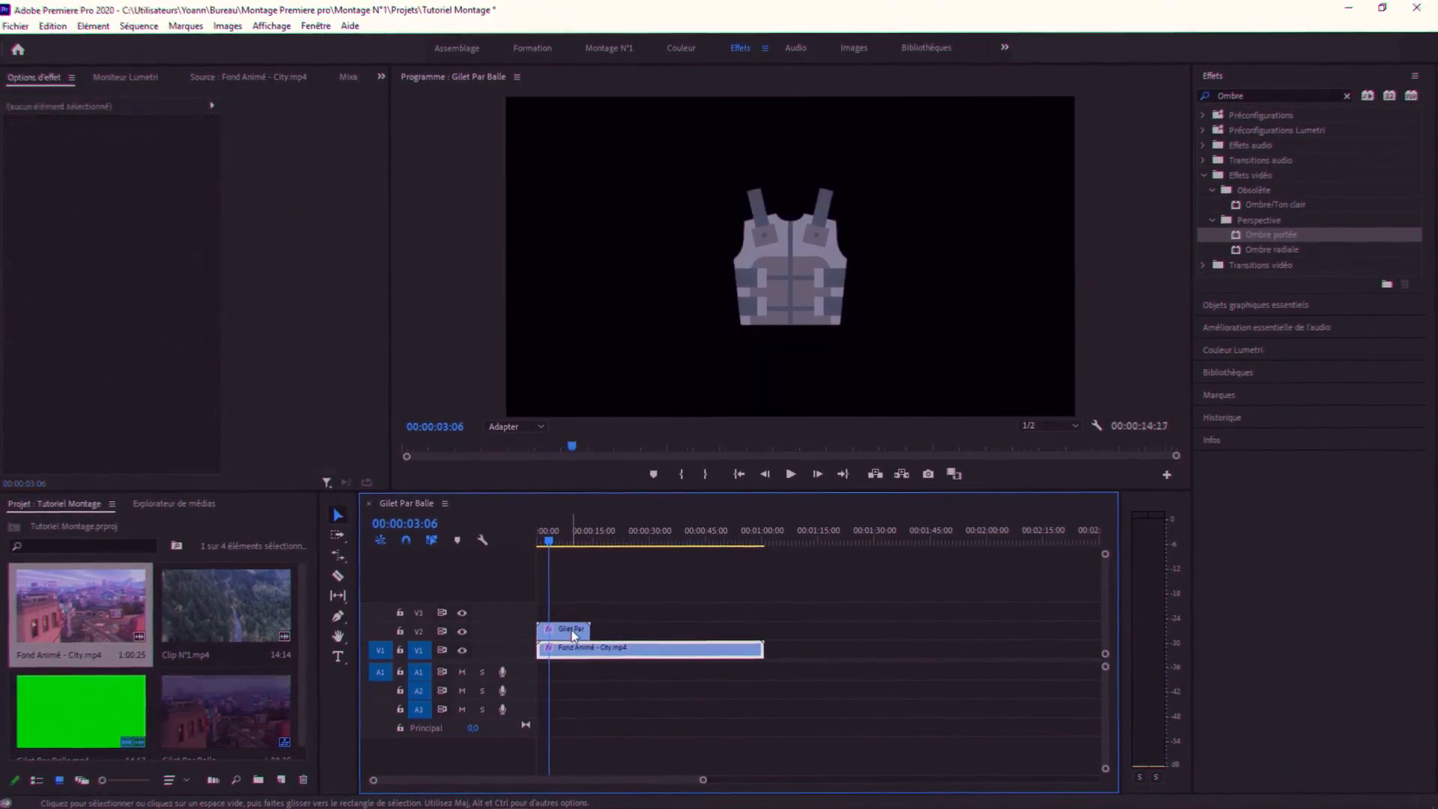
left_click(573, 631)
key("Delete")
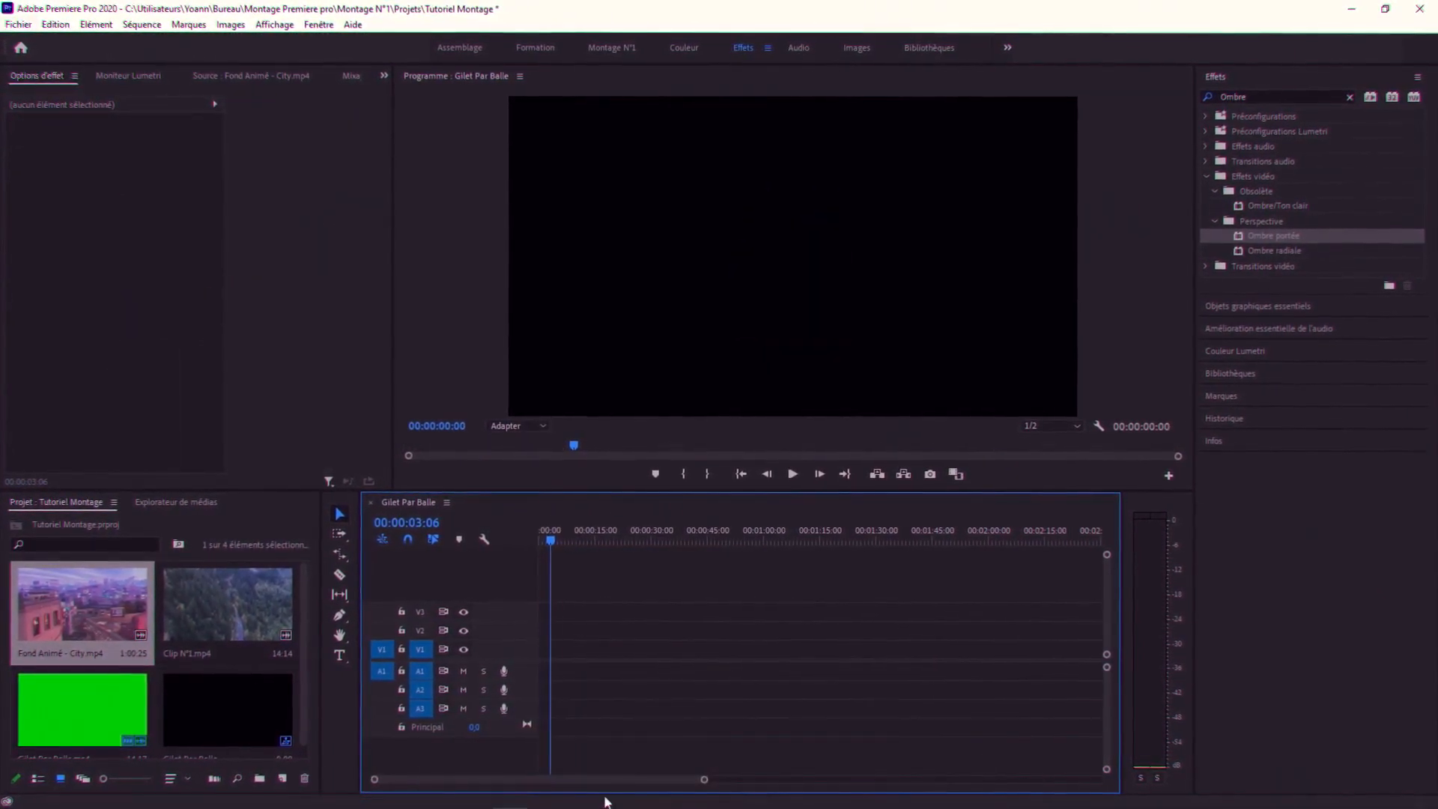
- Switch to File Explorer, browse up from the Visuel folder to Montage N°1 and bring Clip N°2 into the project
mouse_move(475, 797)
left_click(397, 793)
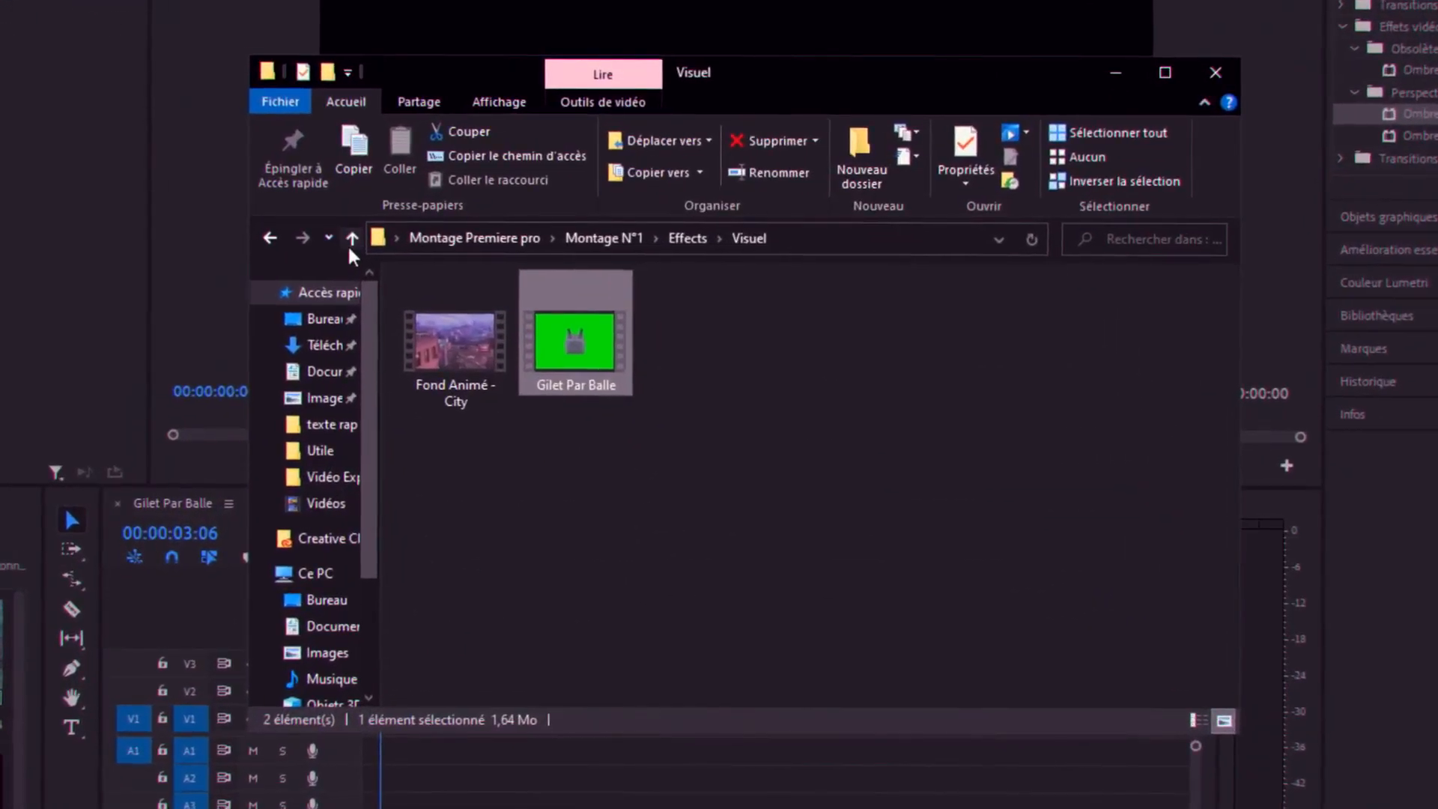
left_click(451, 287)
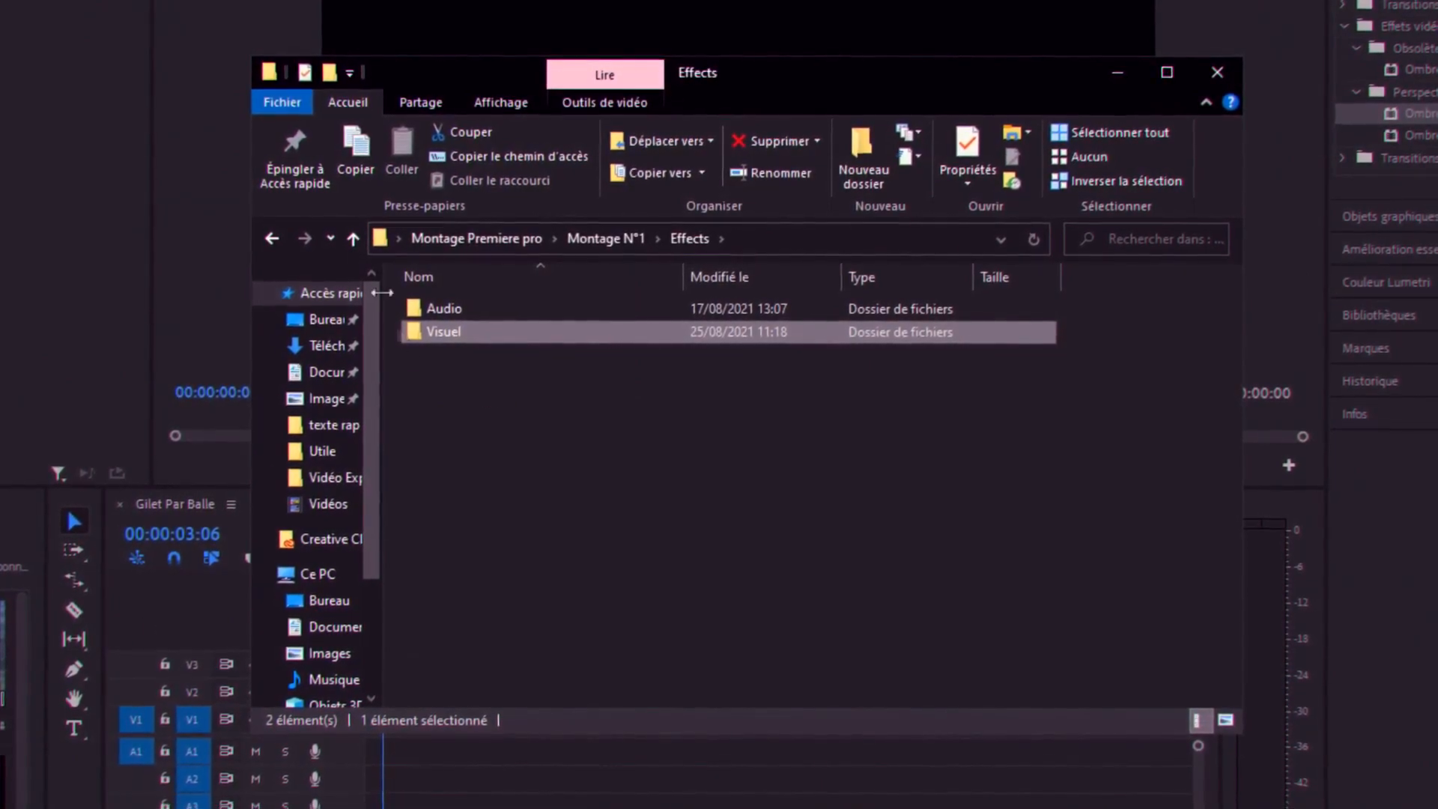
left_click(354, 240)
double_click(440, 356)
left_click(625, 351)
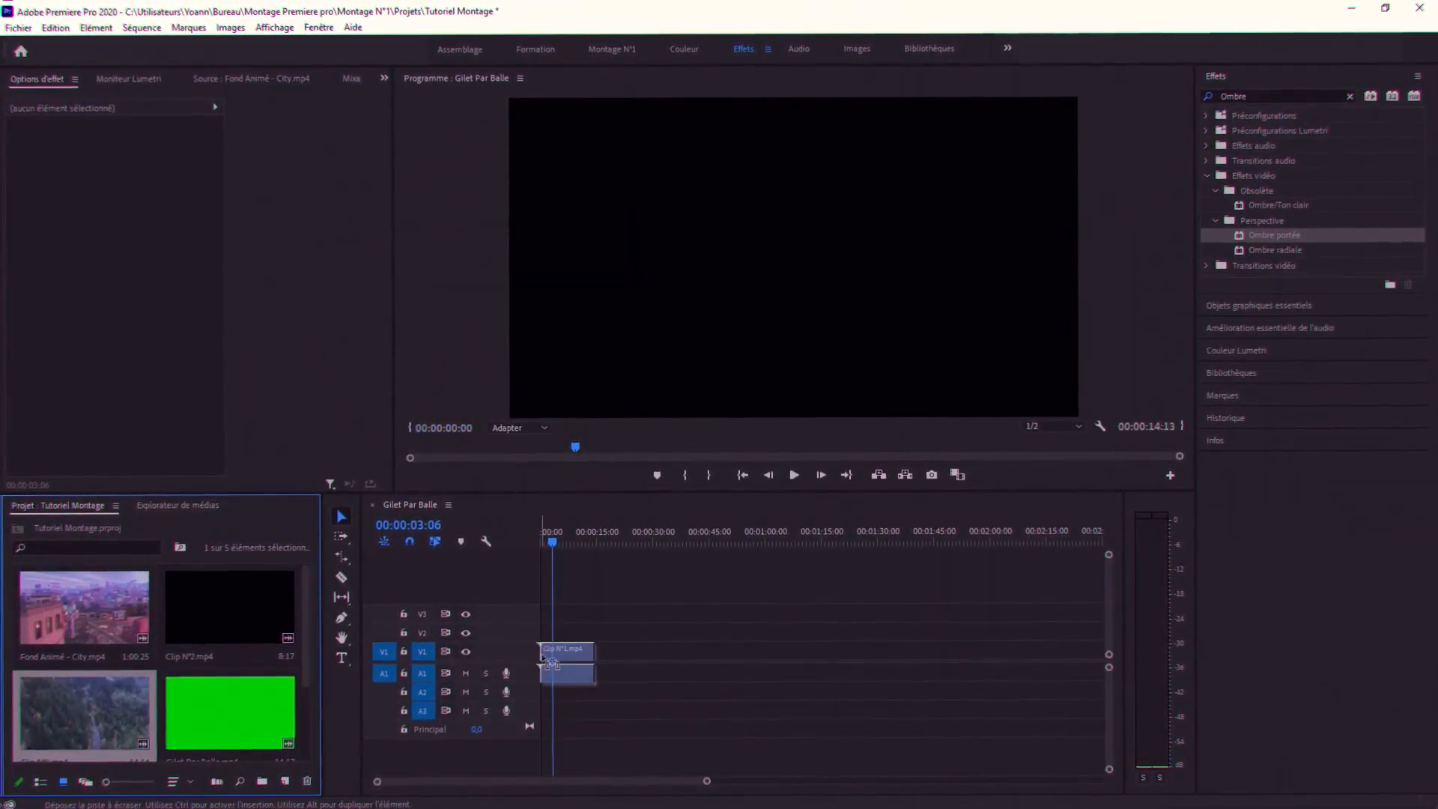
- Place Clip N°1.mp4 at the start of V1, keeping the existing sequence settings, and Clip N°2.mp4 after it with a gap
left_click_drag(541, 659, 544, 660)
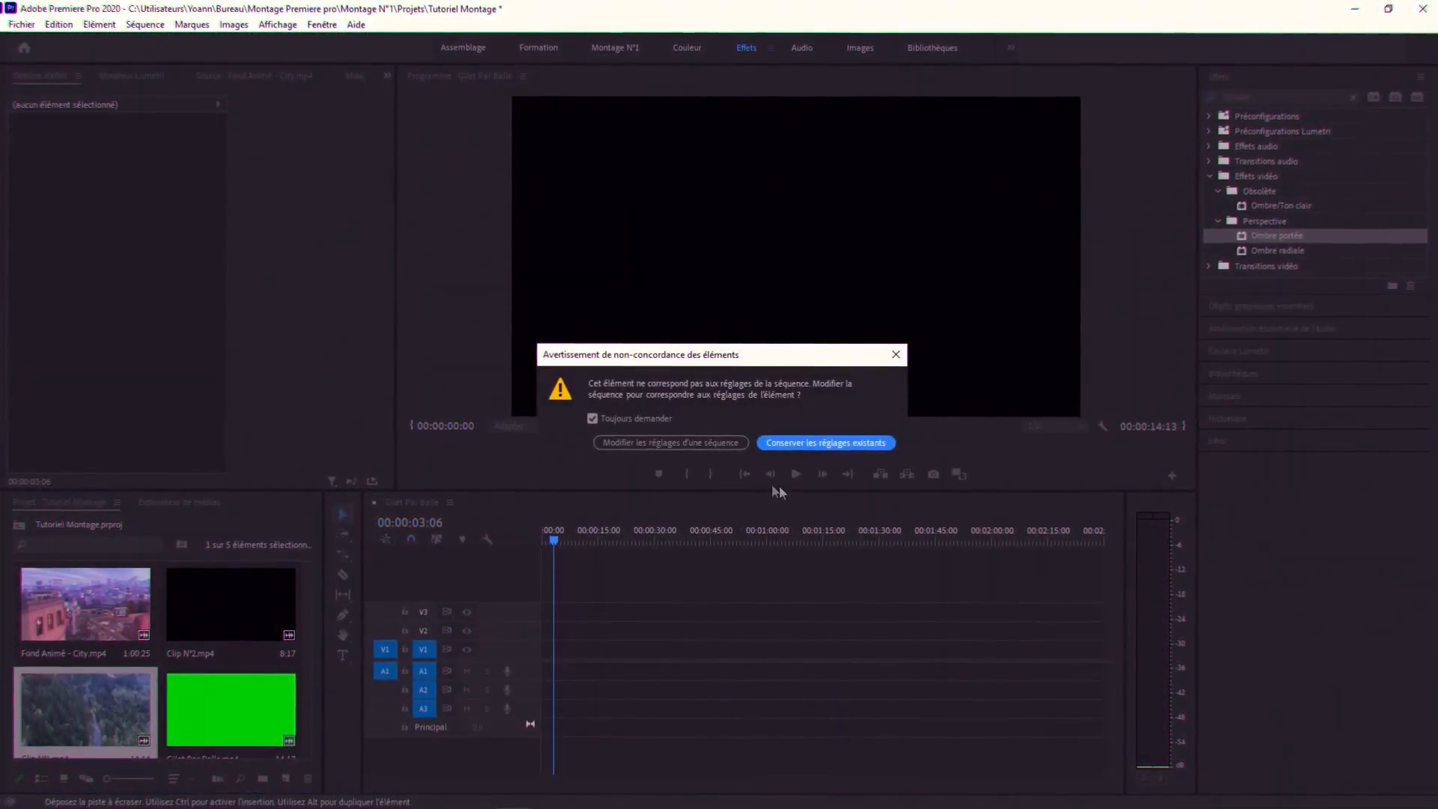
left_click(806, 441)
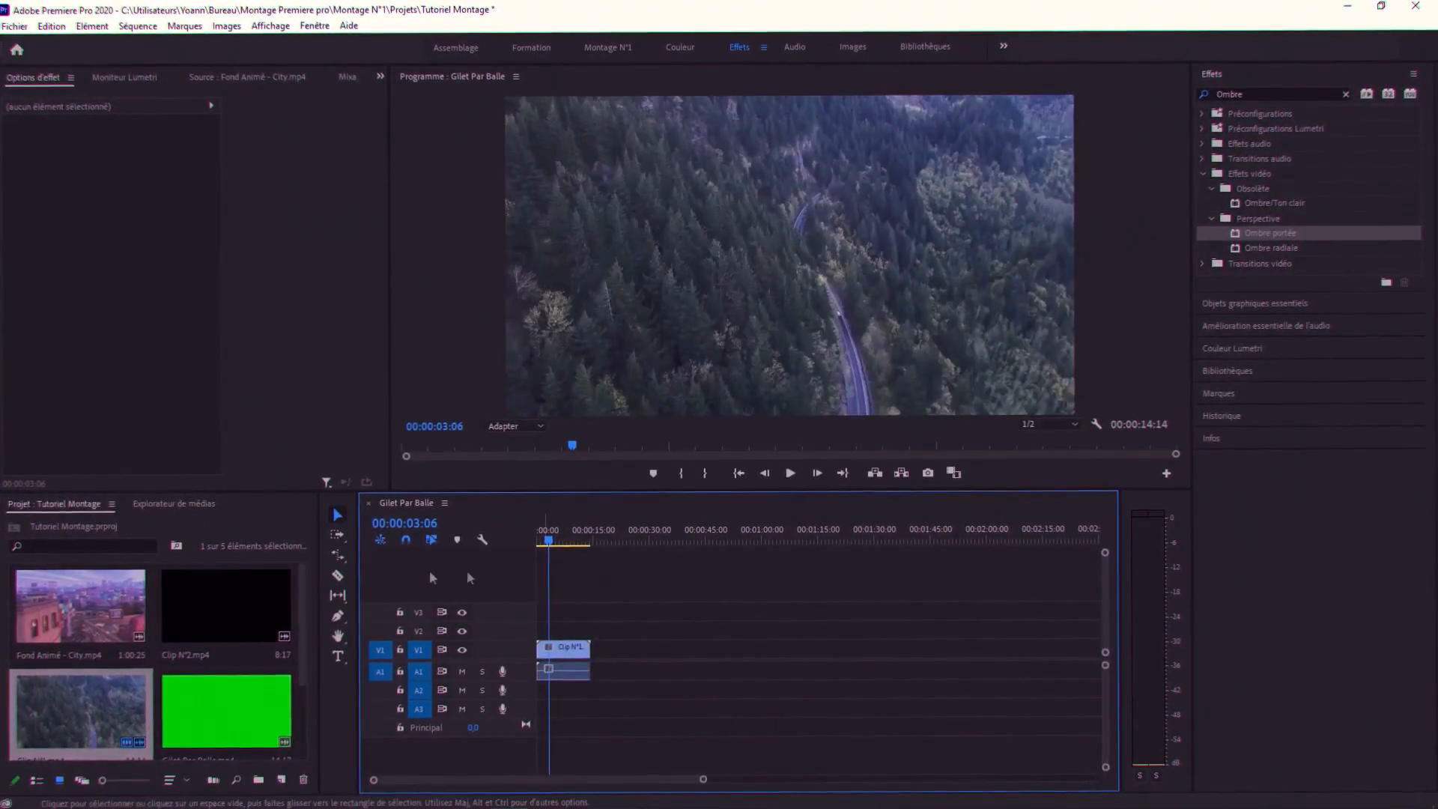
left_click_drag(212, 629, 450, 619)
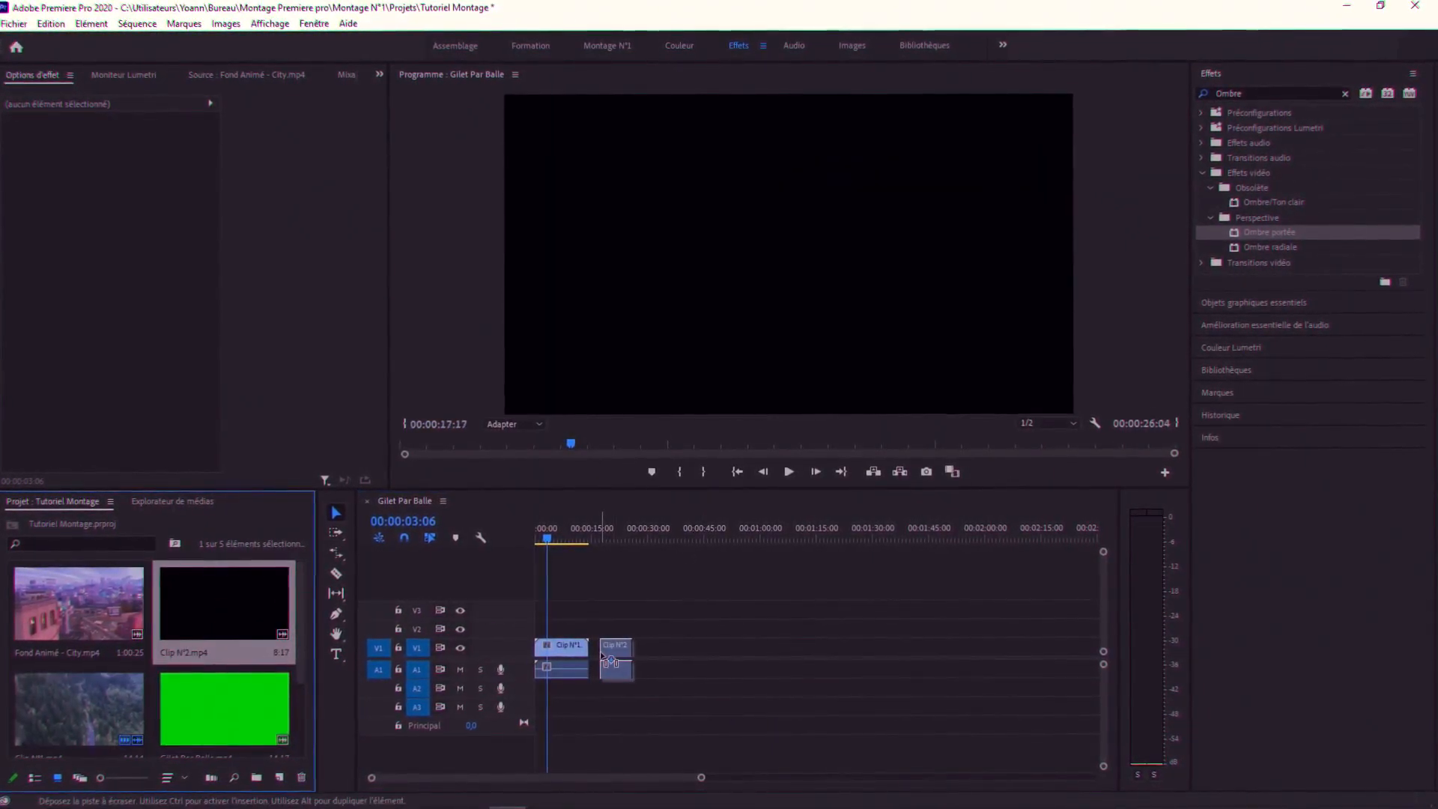
left_click_drag(602, 656, 602, 654)
- Preview the two clips in the sequence and close the gap between Clip N°1.mp4 and Clip N°2.mp4
left_click(602, 539)
key("=")
key("=")
key("=")
left_click(852, 538)
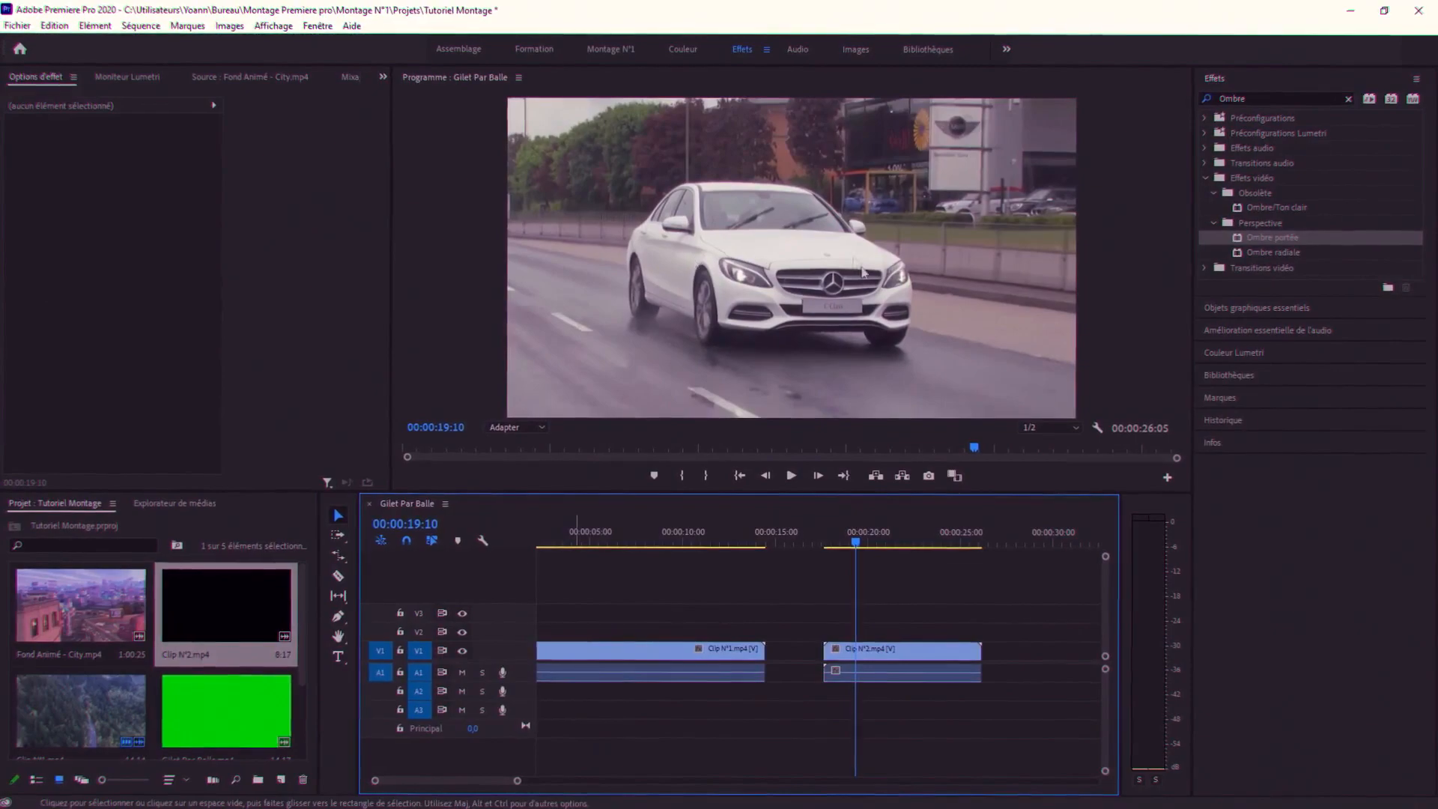
mouse_move(650, 529)
left_mouse_down()
mouse_move(581, 534)
mouse_move(642, 533)
left_mouse_up()
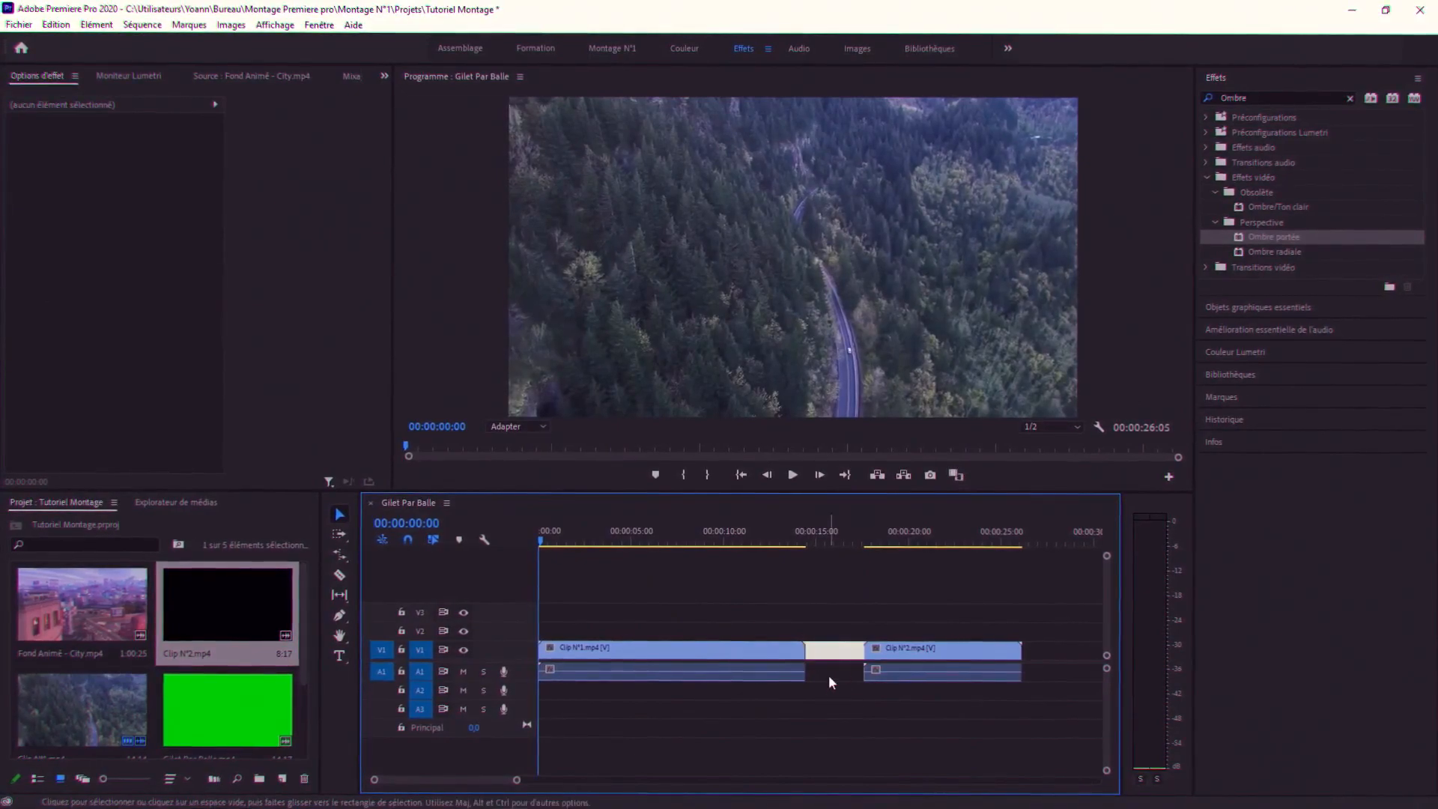
key("Delete")
- Search the effects for Stabil, apply Stabilisation to Clip N°1.mp4 and play the clip back
left_click(645, 650)
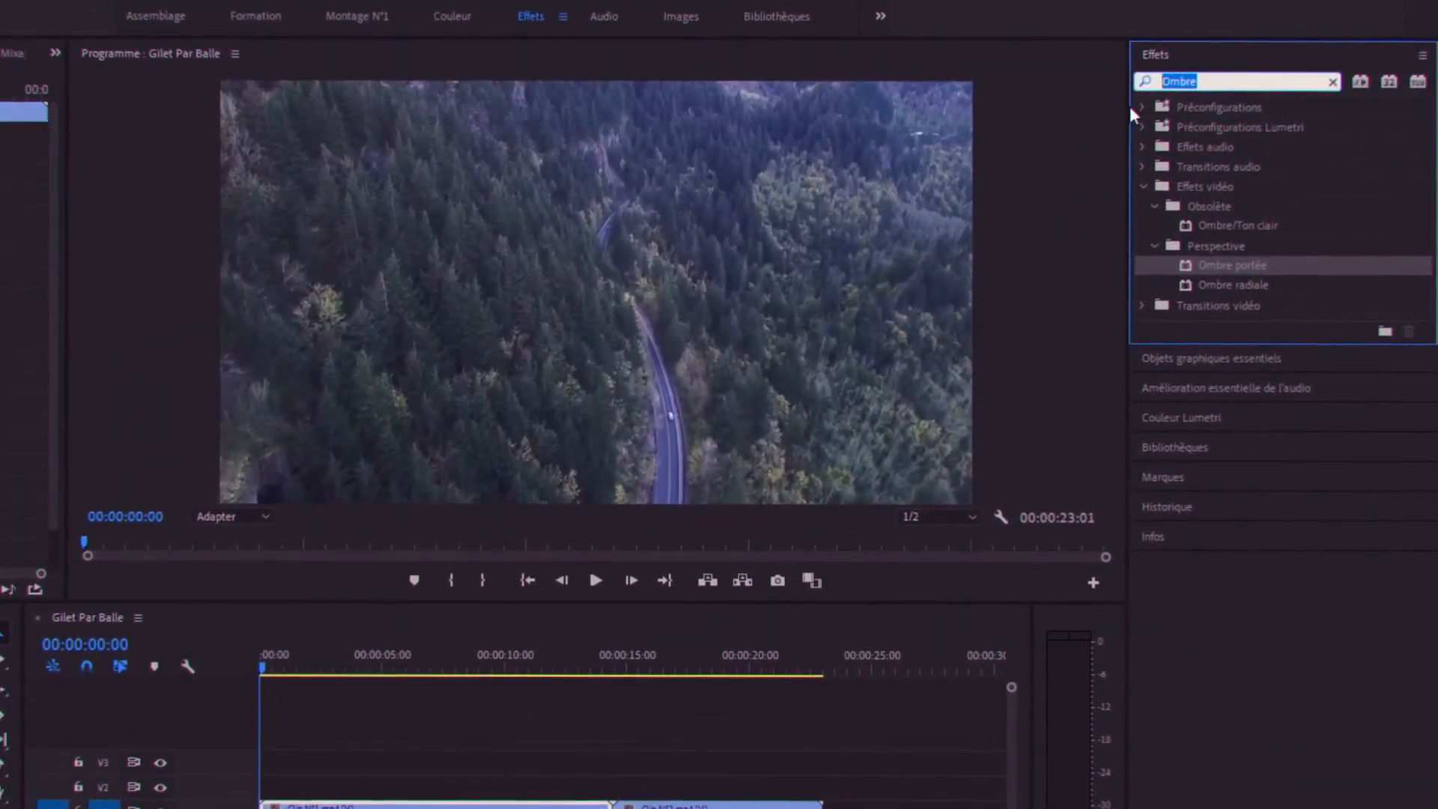
type("Stabil")
left_click_drag(1233, 220, 376, 808)
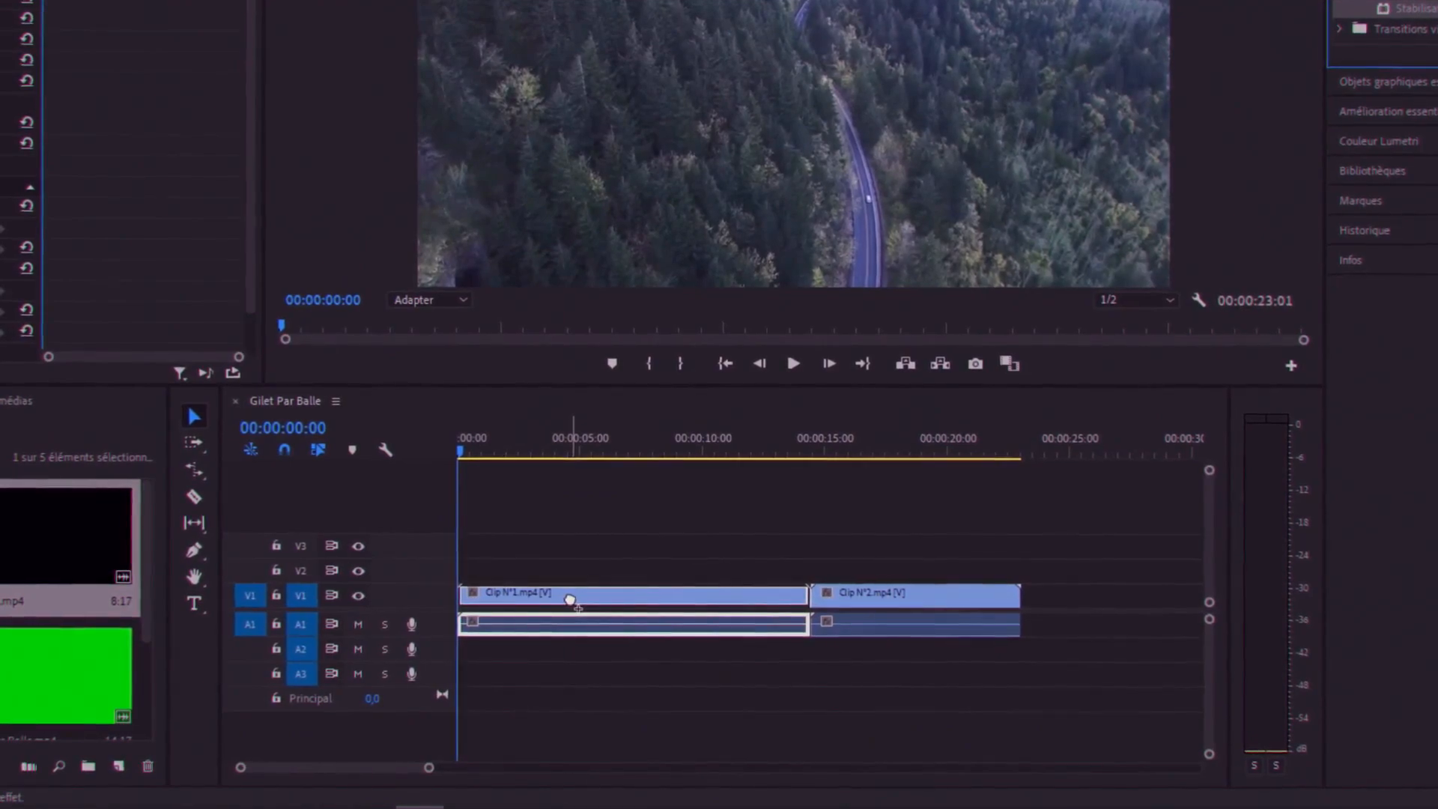
left_click_drag(570, 600, 571, 601)
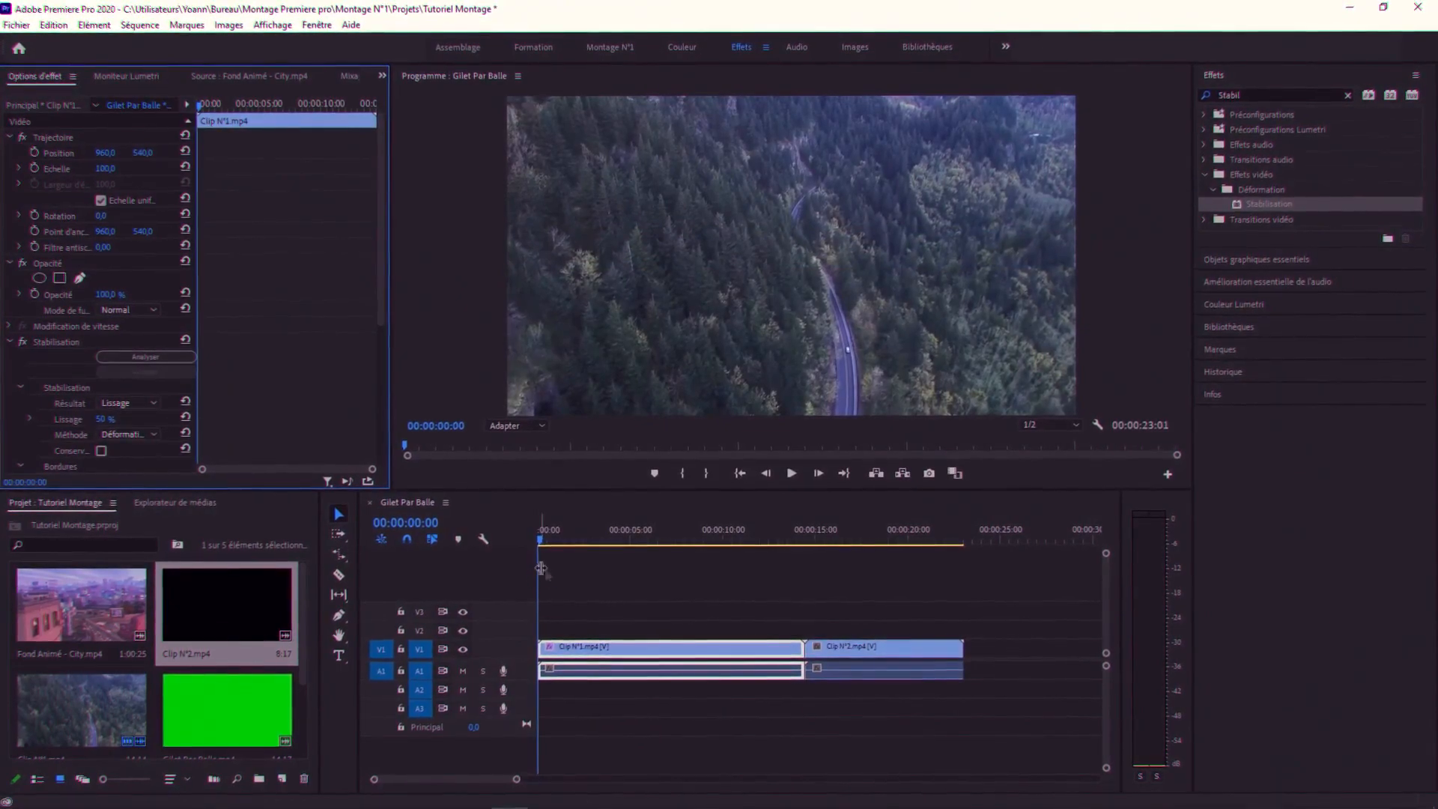
key("space")
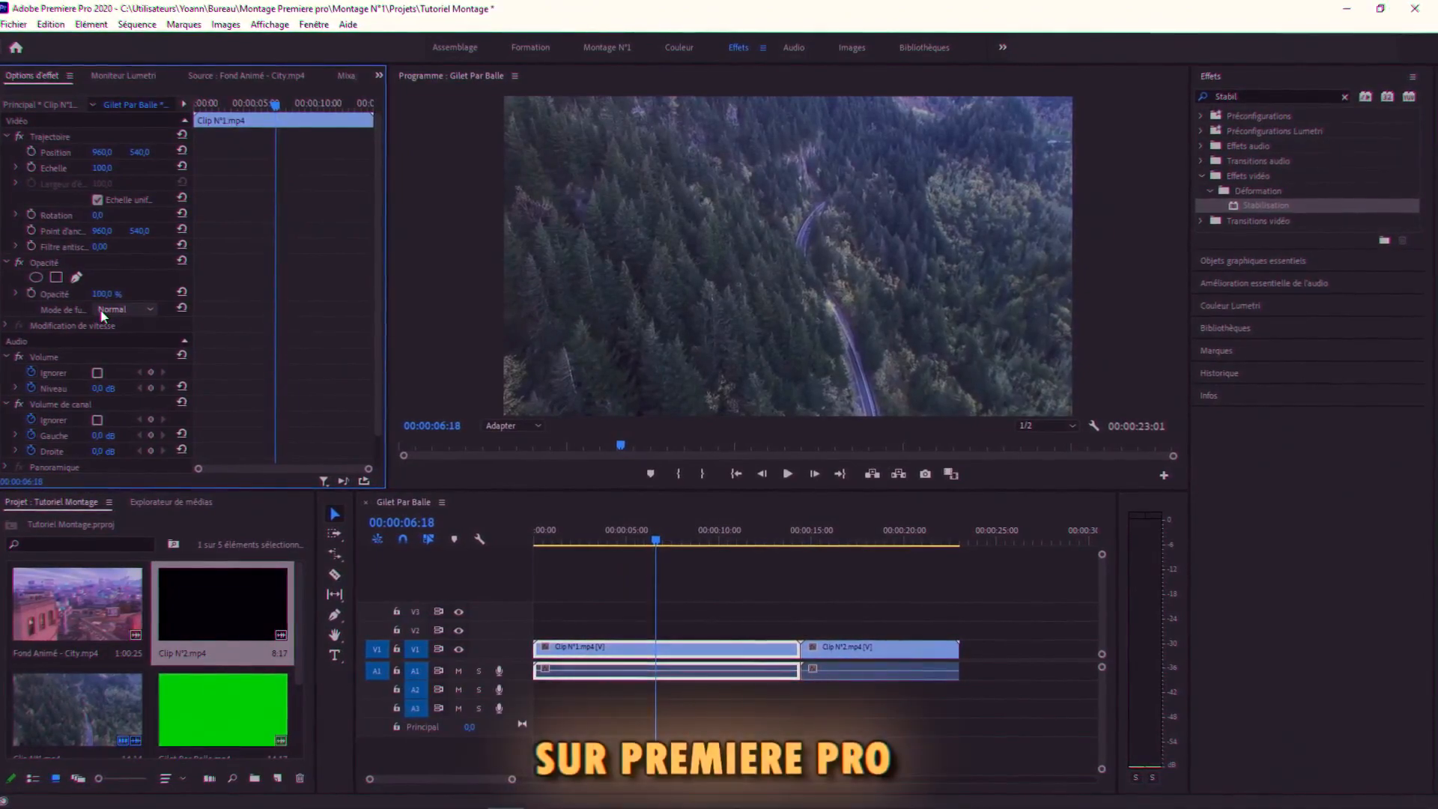
- Move Clip N°2.mp4 away from Clip N°1.mp4 on V1, set its speed to 200 % and play it back
left_click_drag(864, 665, 999, 667)
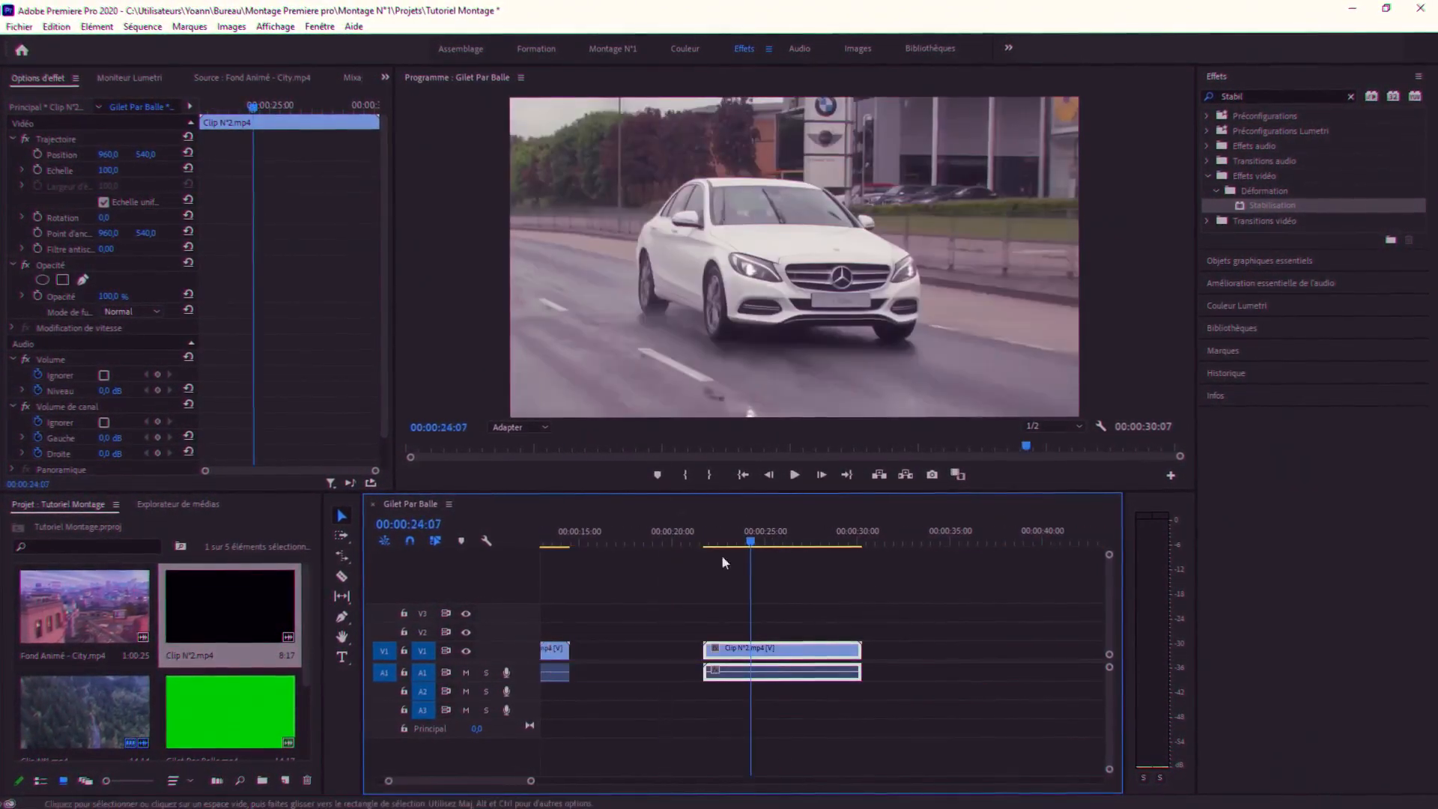
right_click(757, 649)
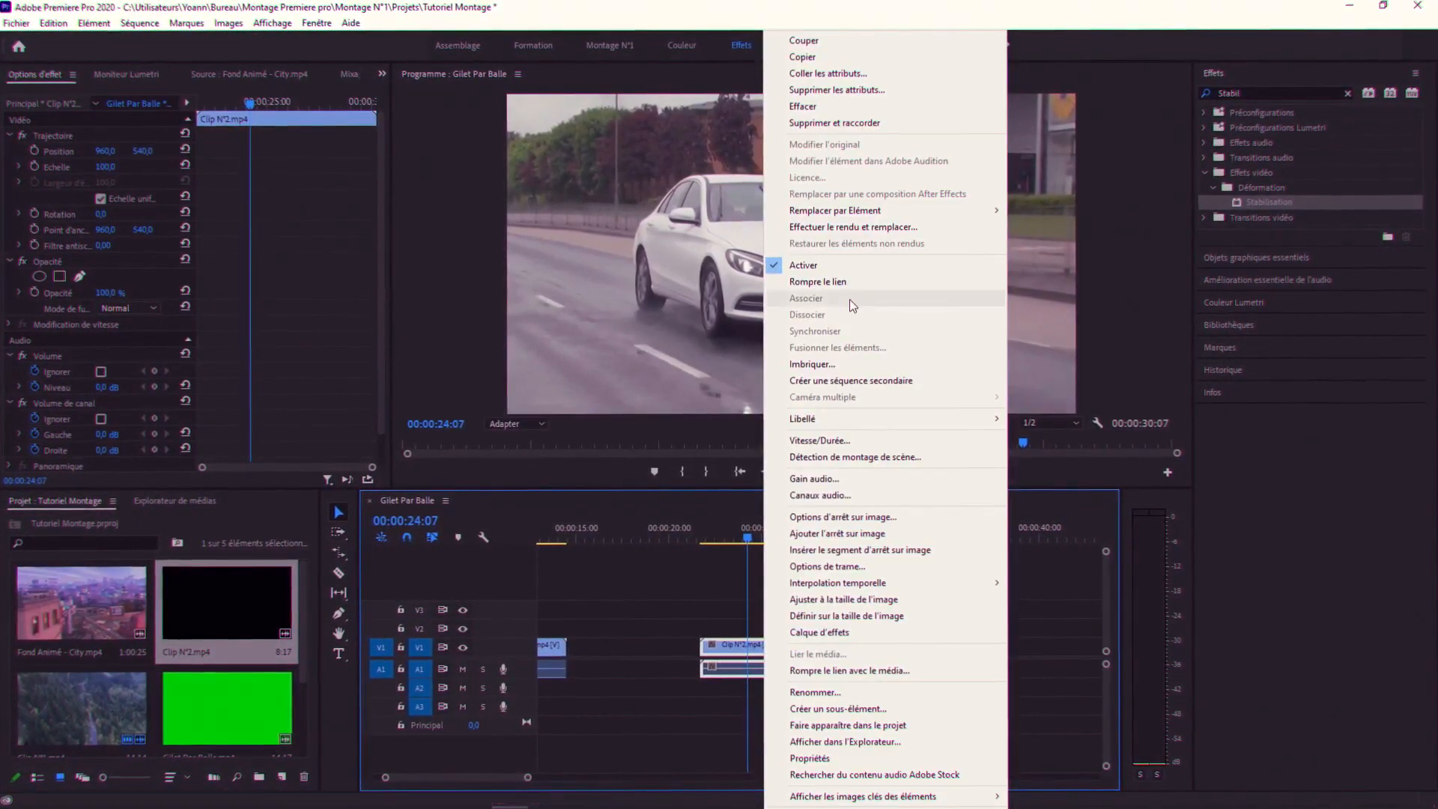
left_click(860, 444)
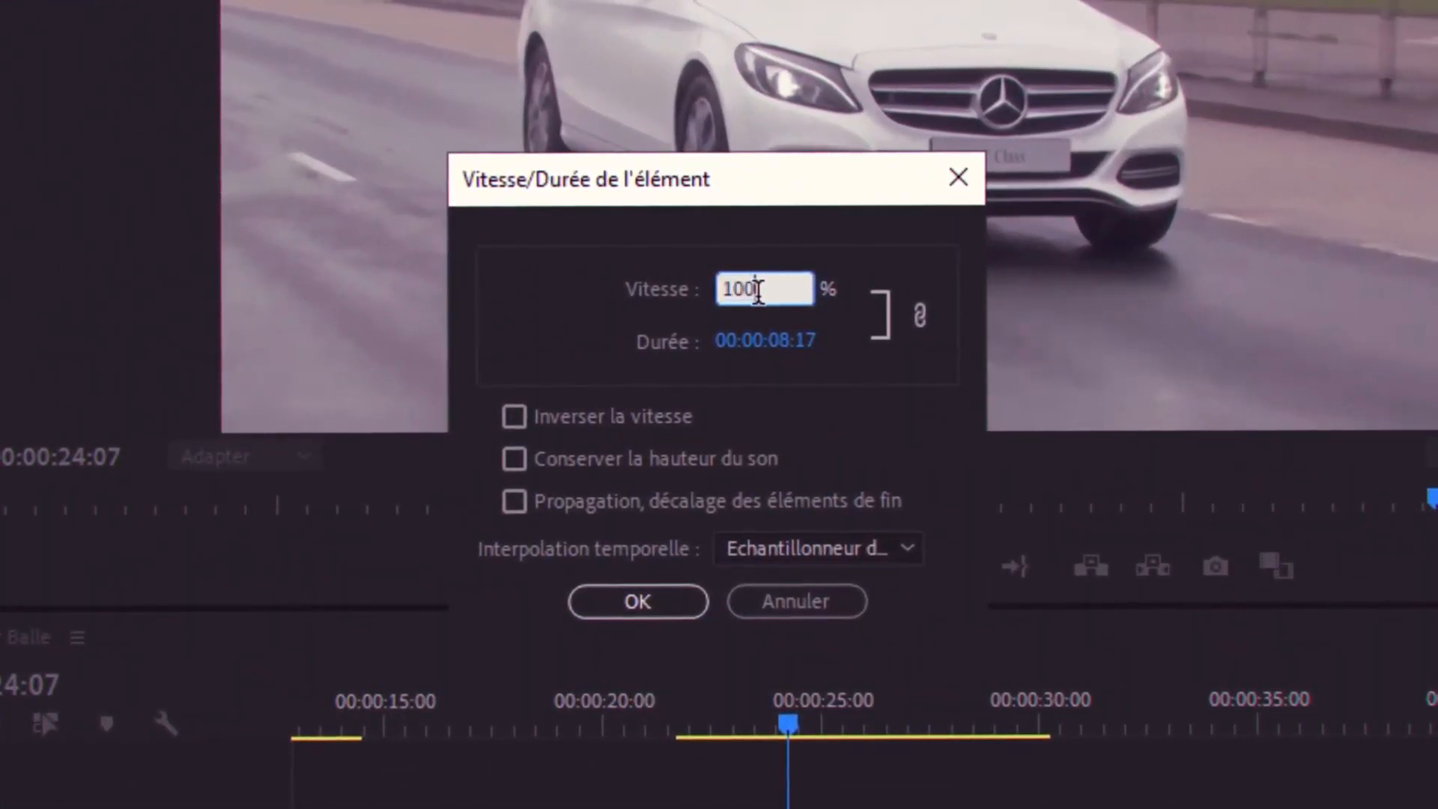
left_click_drag(758, 290, 719, 289)
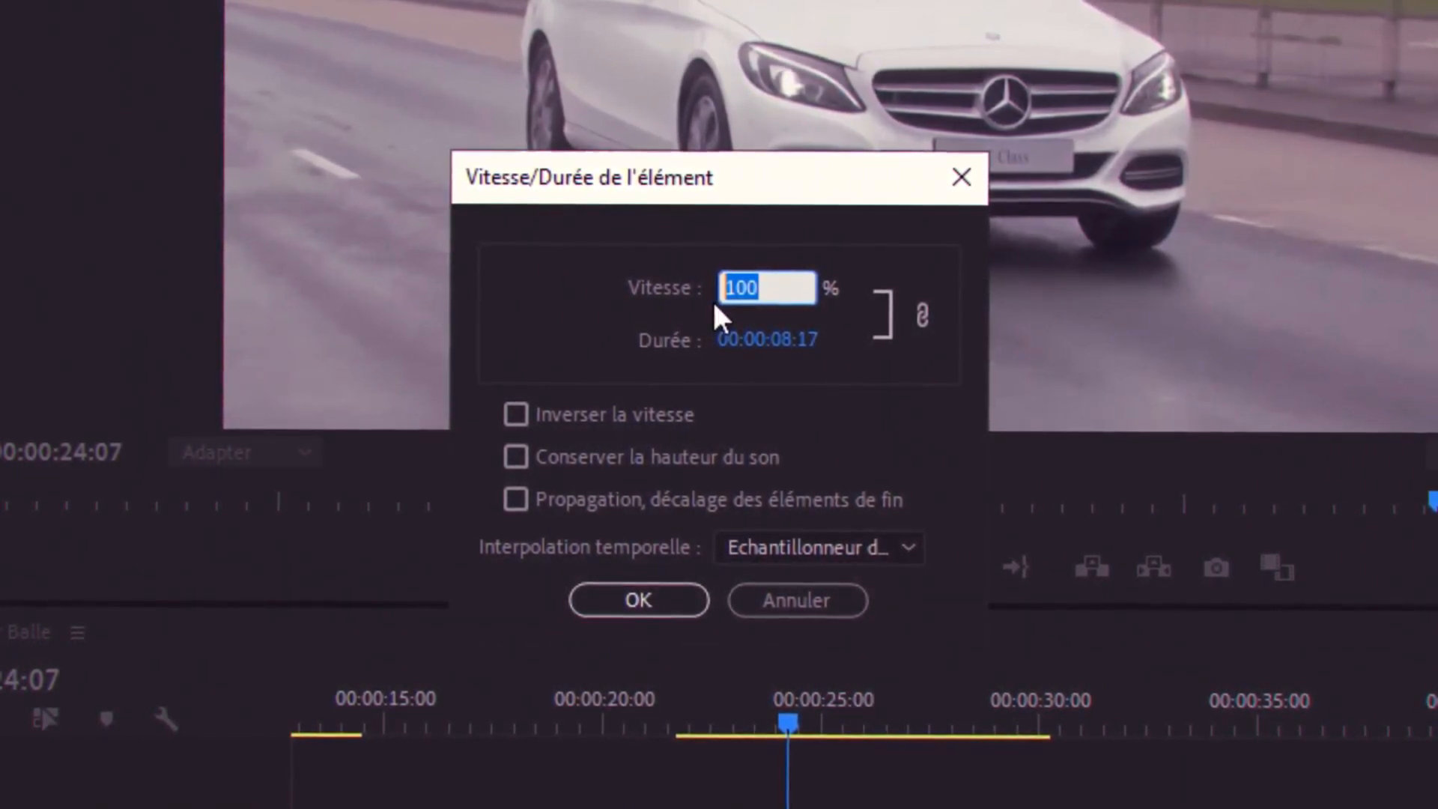
type("200")
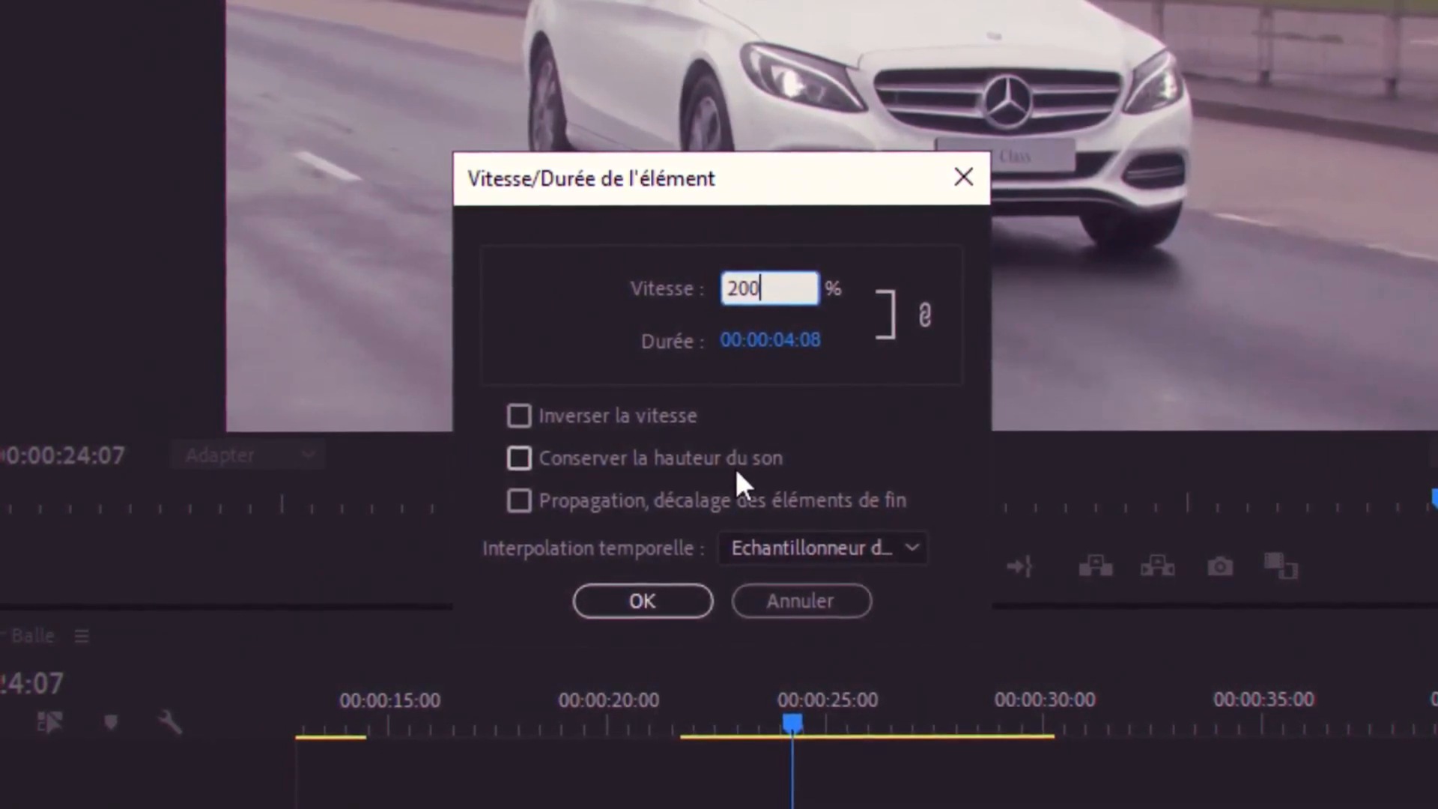
left_click(637, 605)
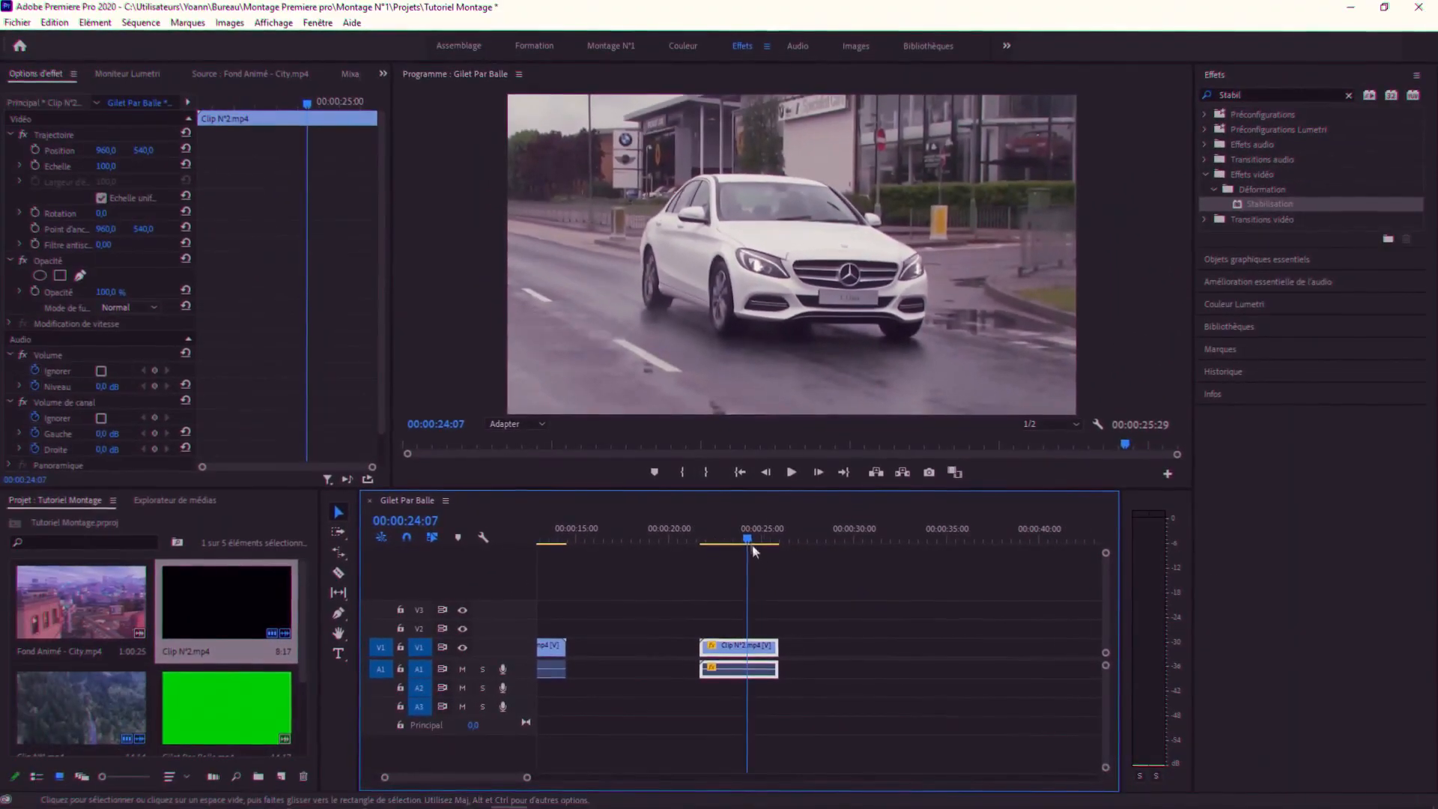
left_click_drag(719, 541, 708, 543)
key("space")
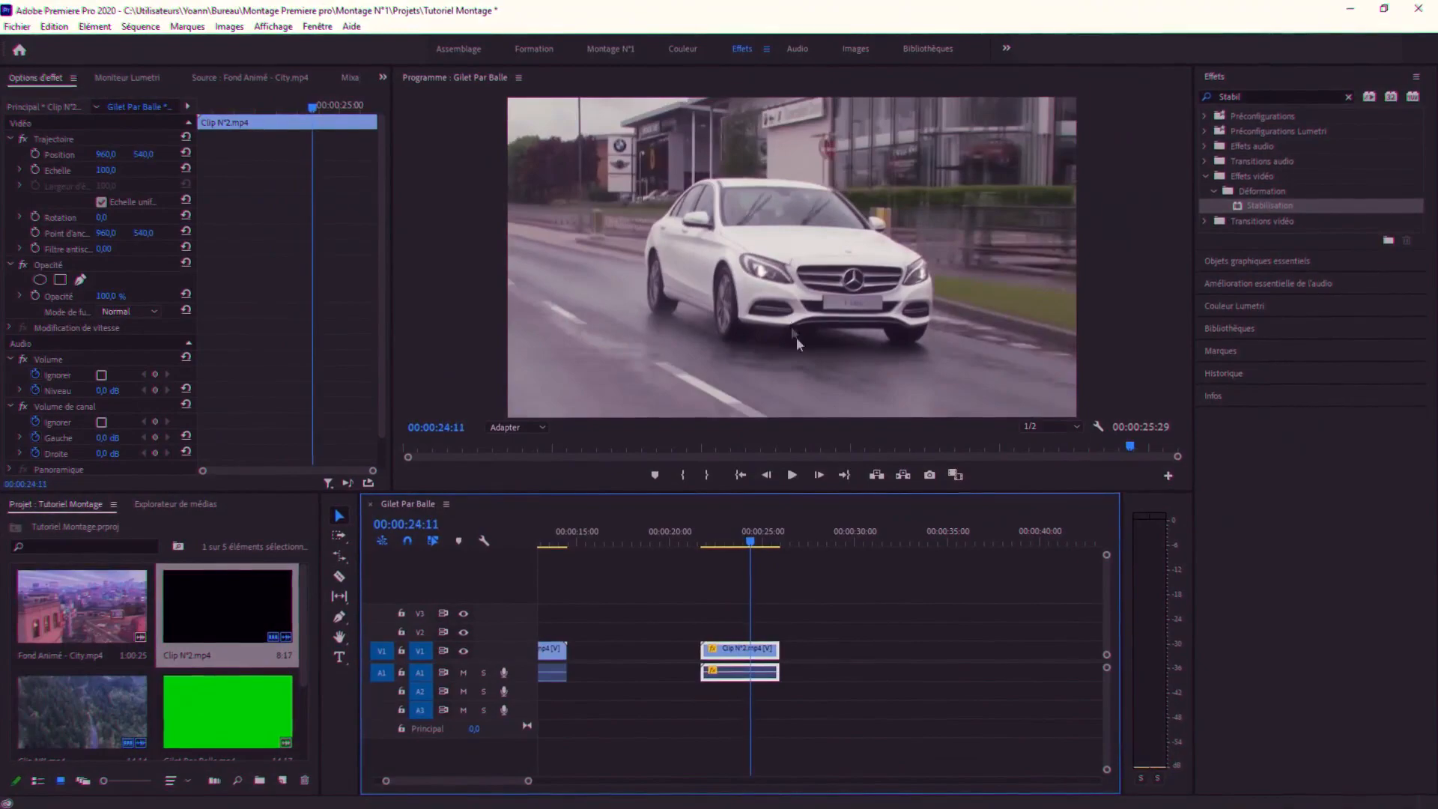
- Set the speed of Clip N°2.mp4 to 40 % and play it back in slow motion
right_click(744, 651)
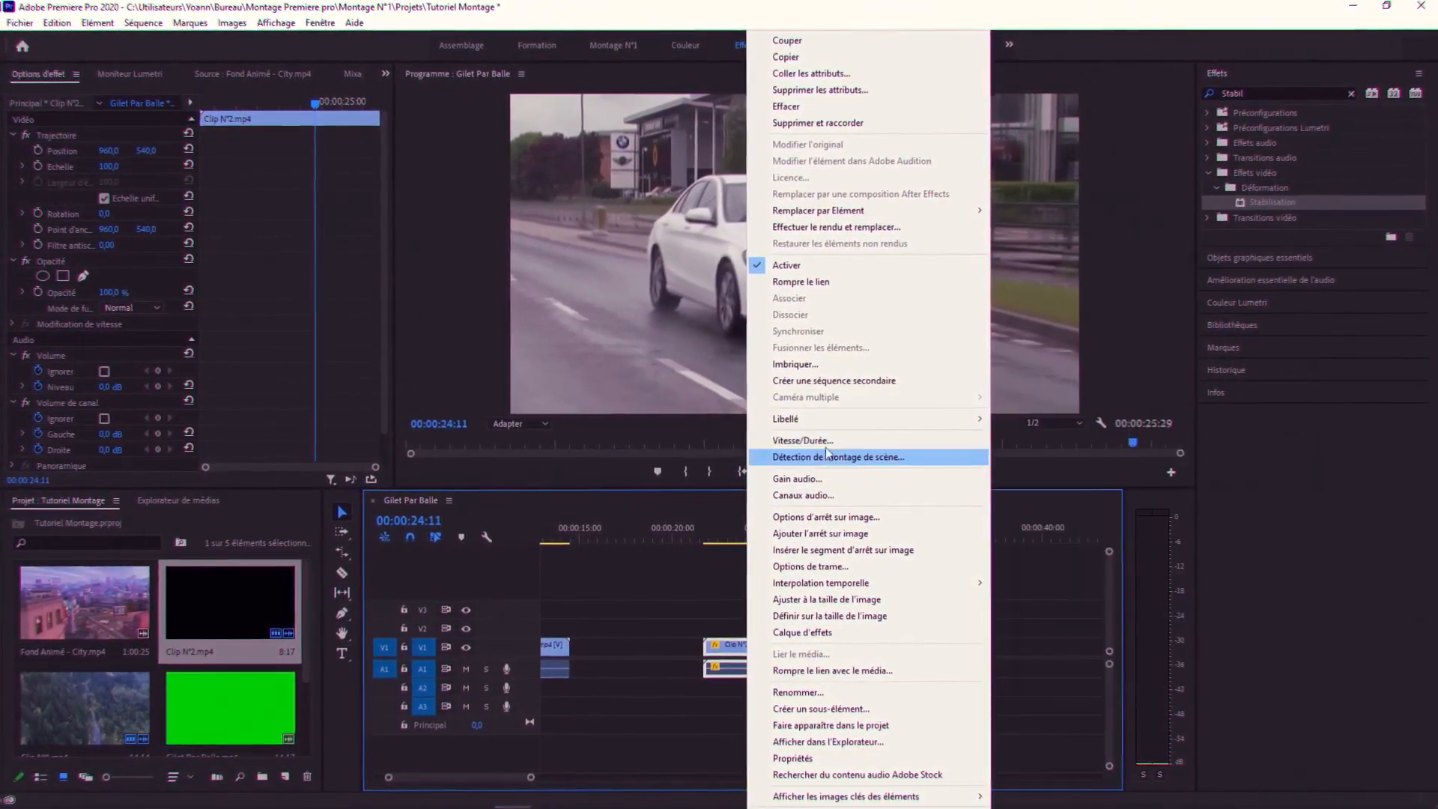
left_click(817, 440)
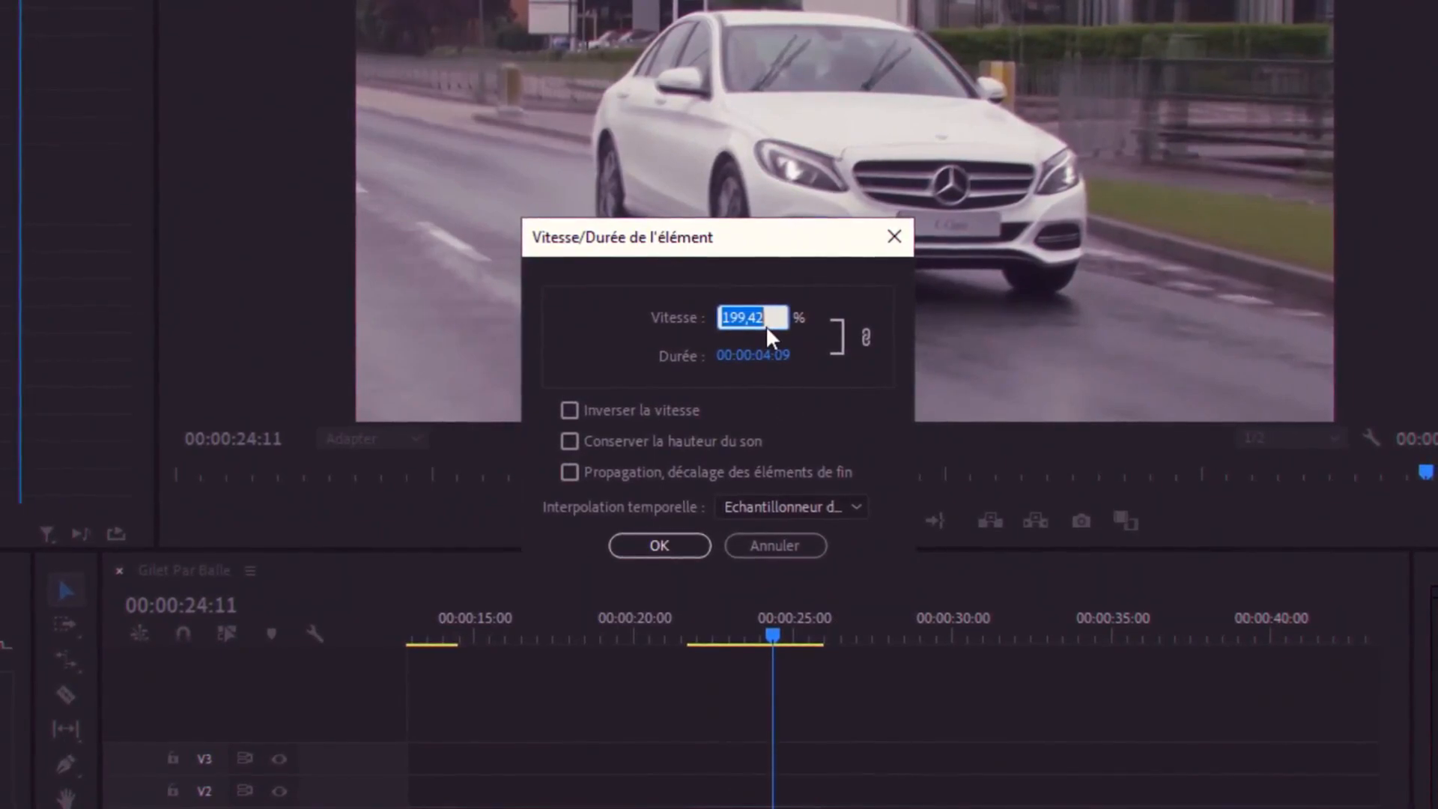
type("40")
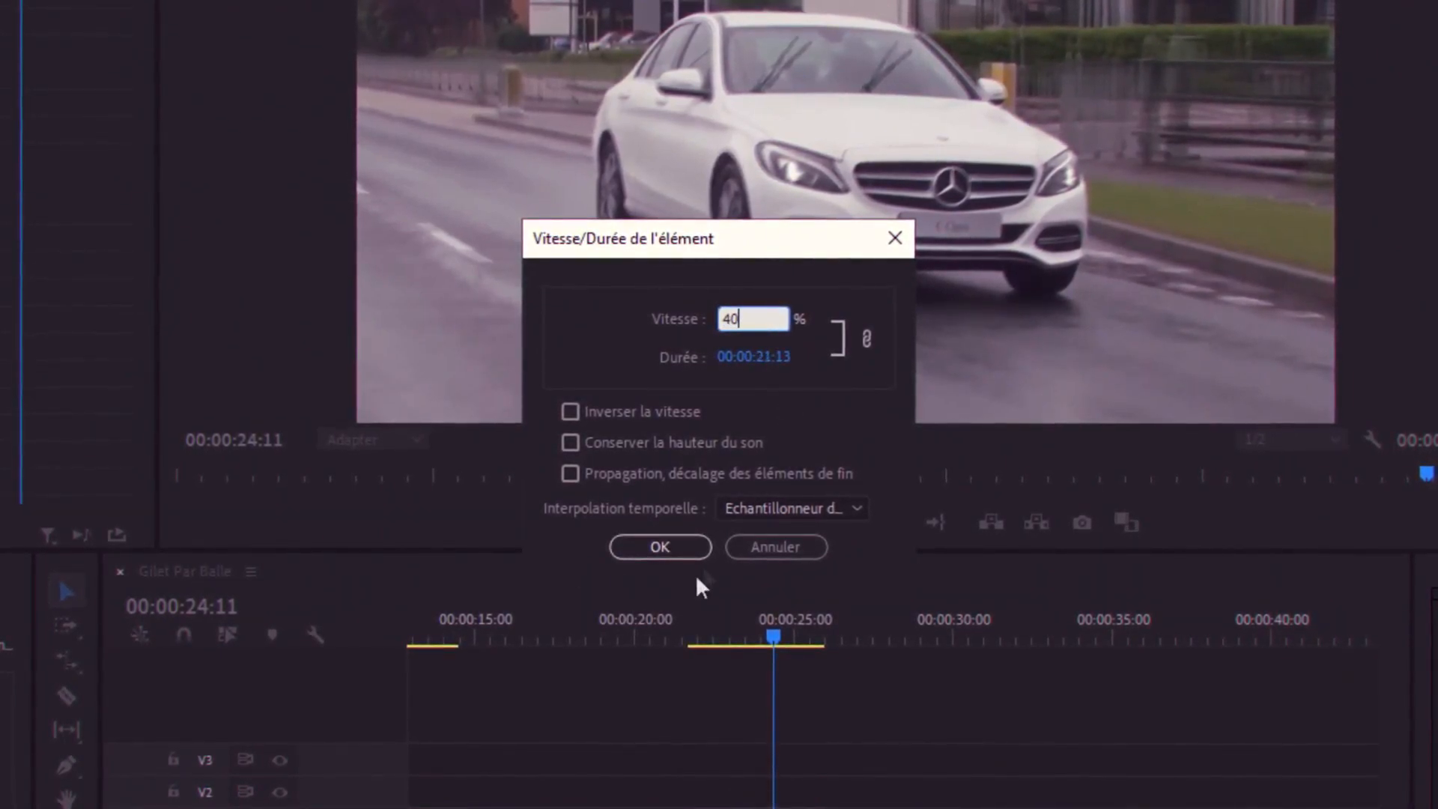
left_click(650, 551)
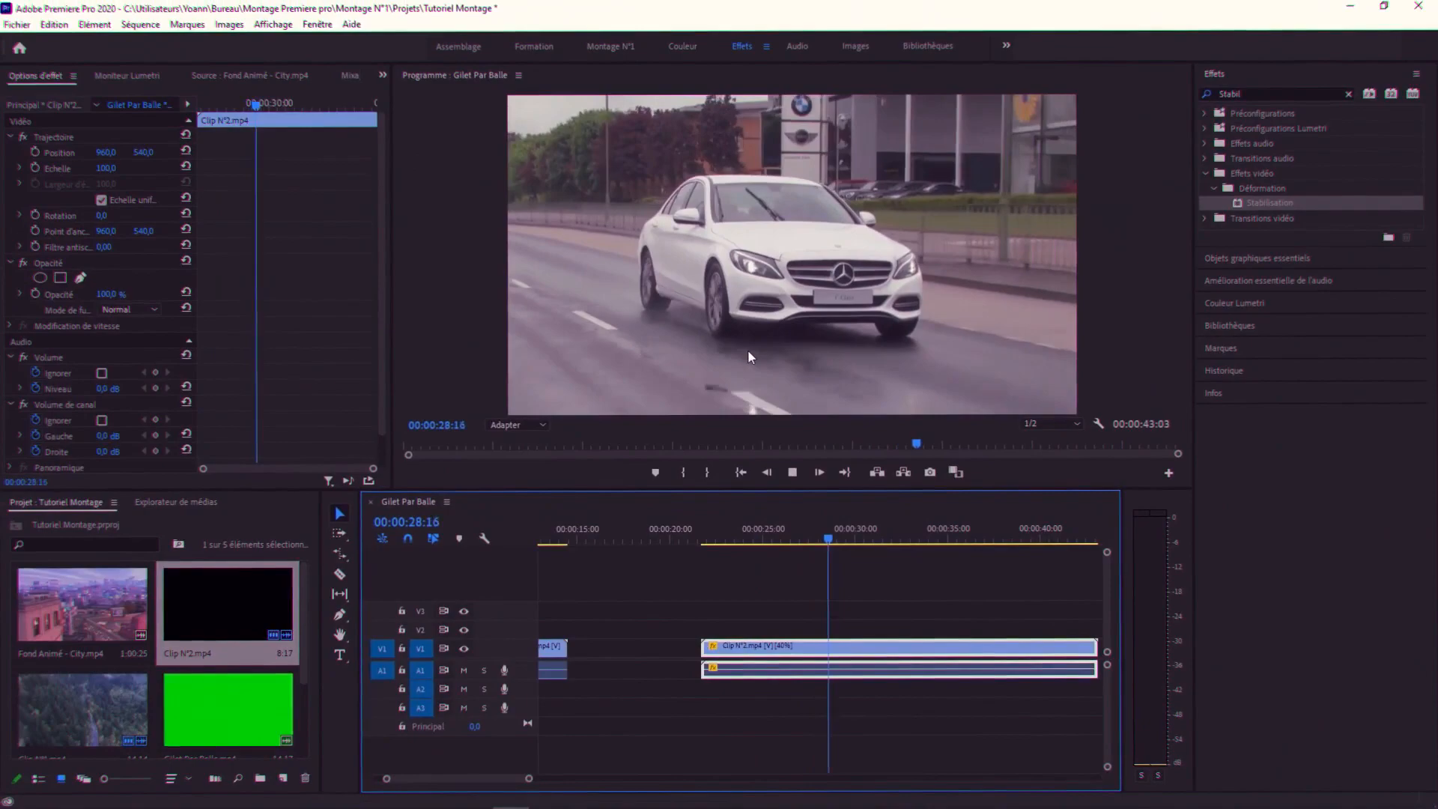
key("space")
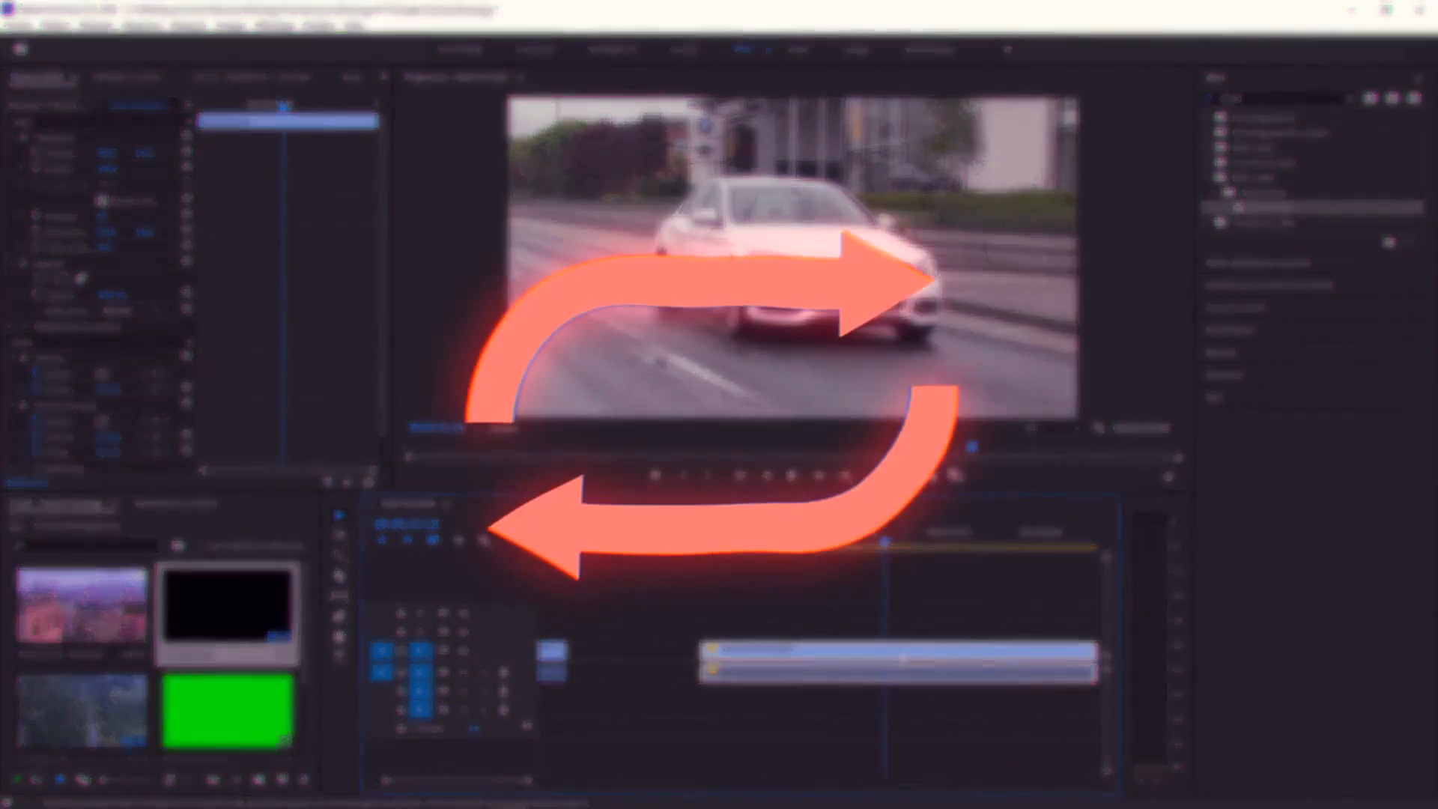
- Set the speed of Clip N°2.mp4 back to 100 %
right_click(902, 656)
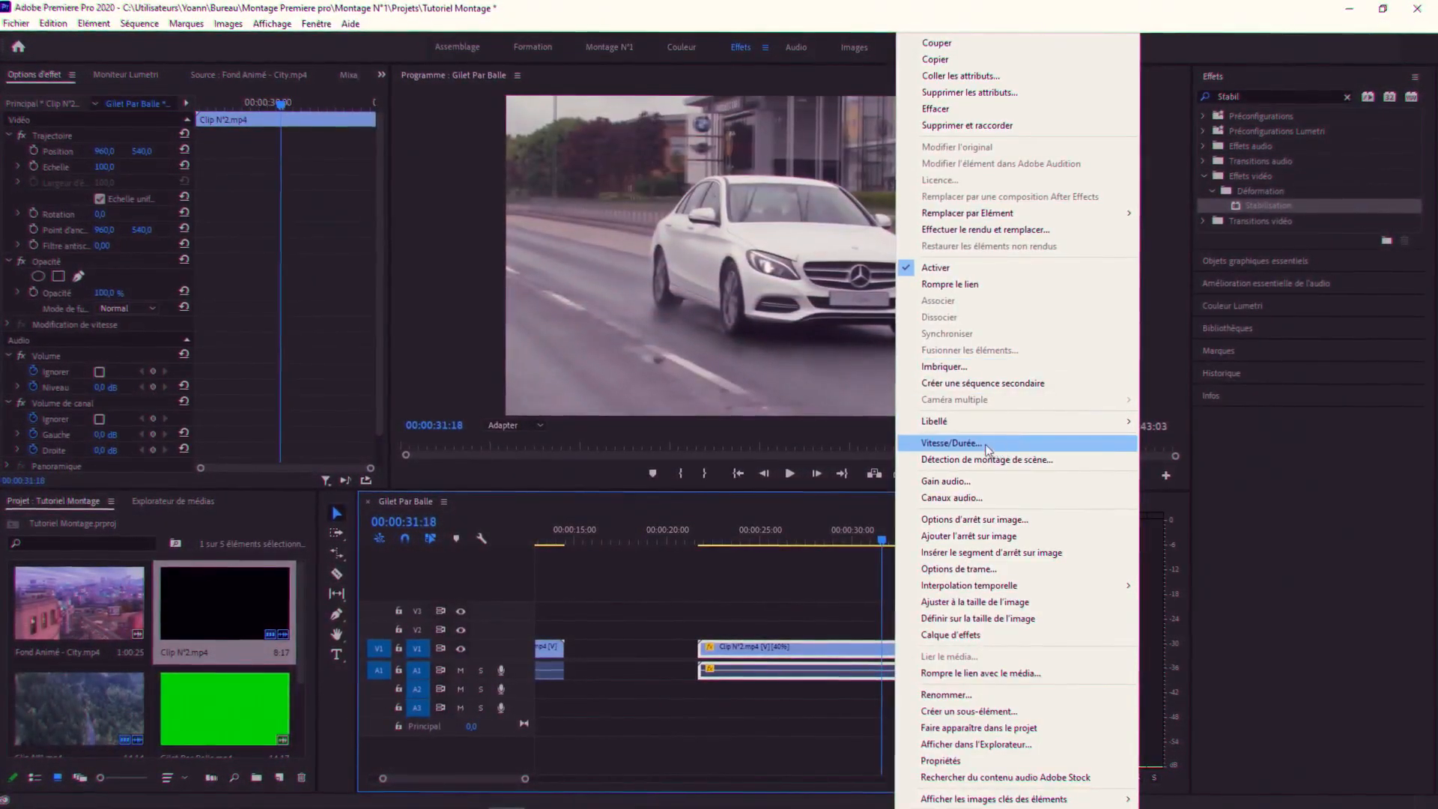
left_click(1094, 442)
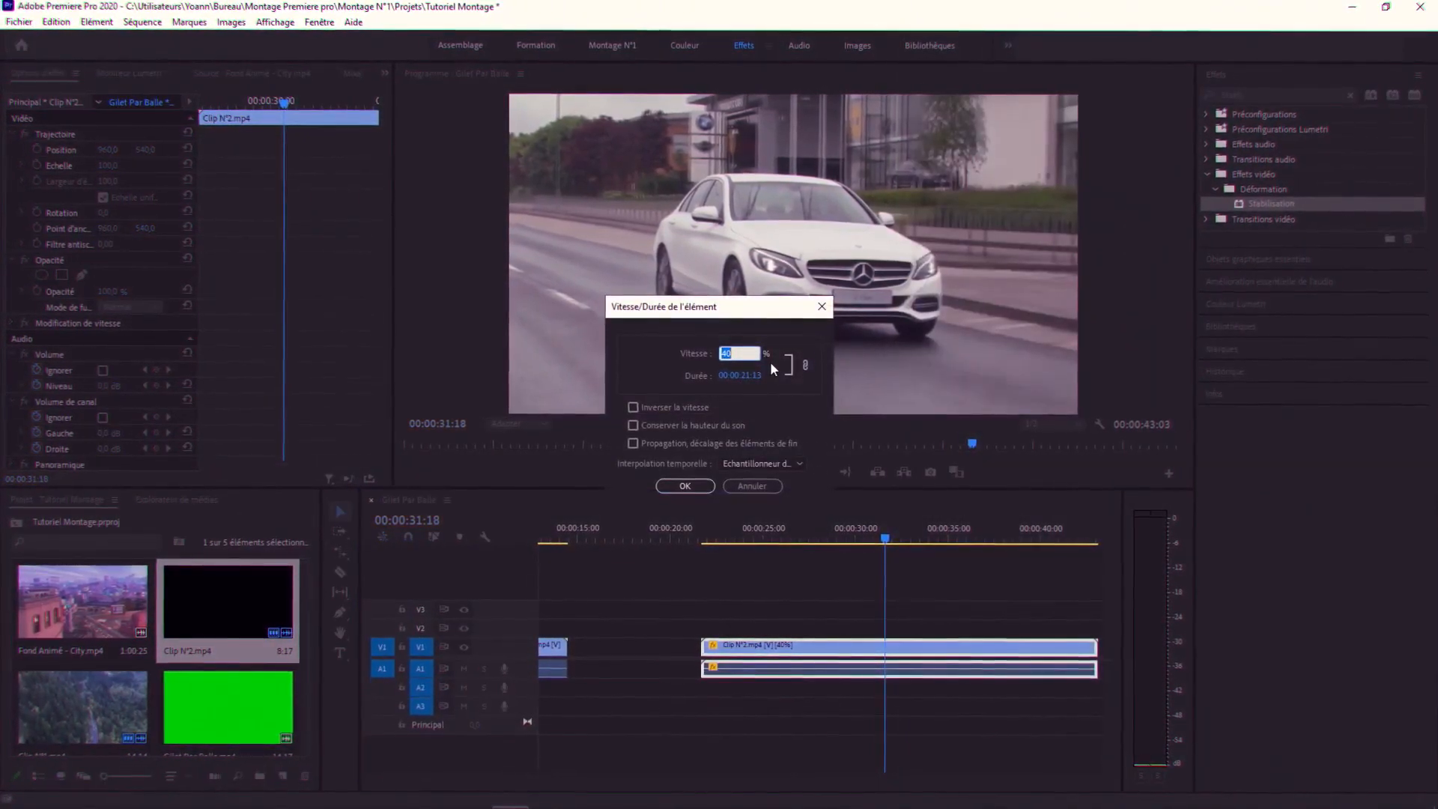
type("100")
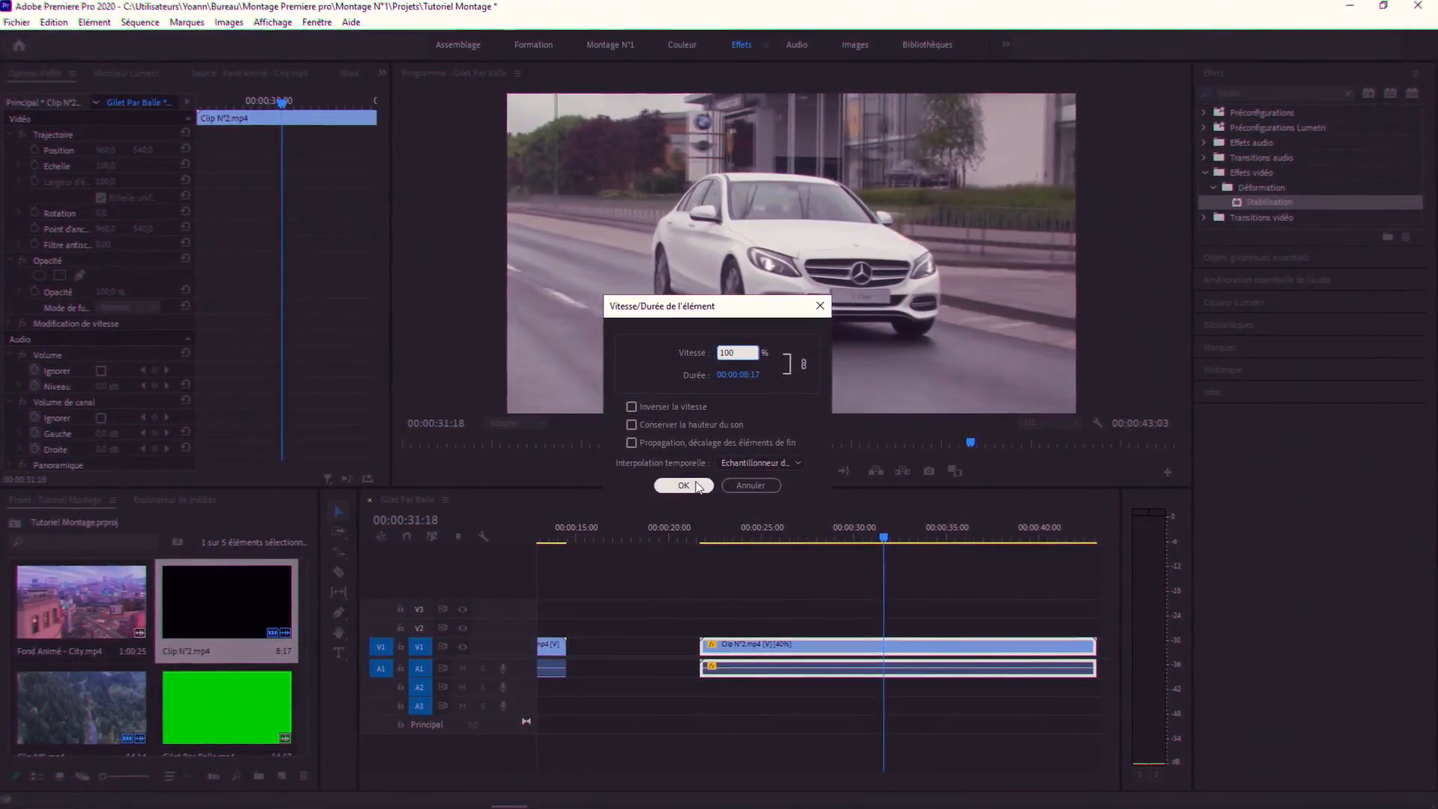
left_click(686, 487)
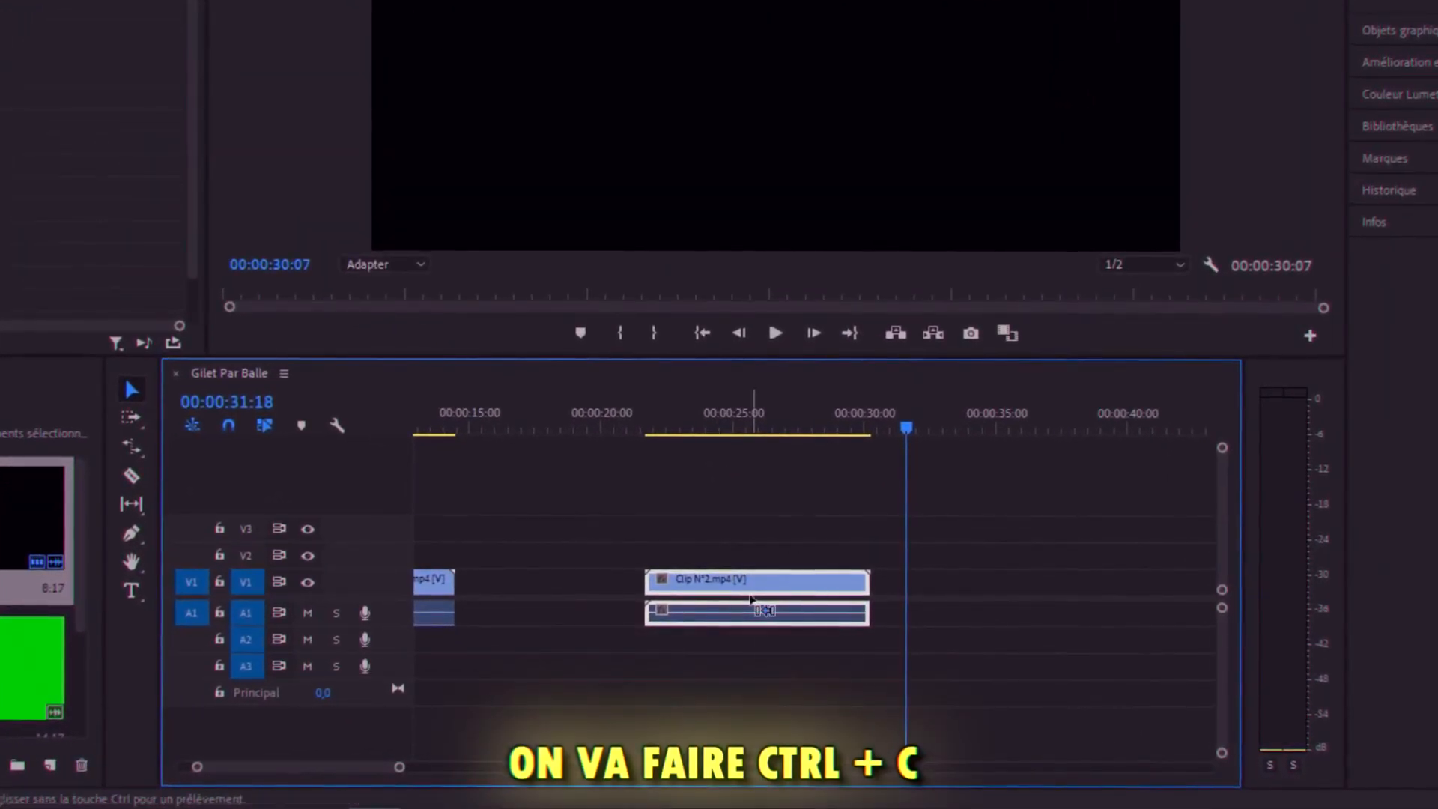
- Duplicate Clip N°2.mp4 on V1 and close the gap between the two copies
key("ctrl+c")
key("ctrl+v")
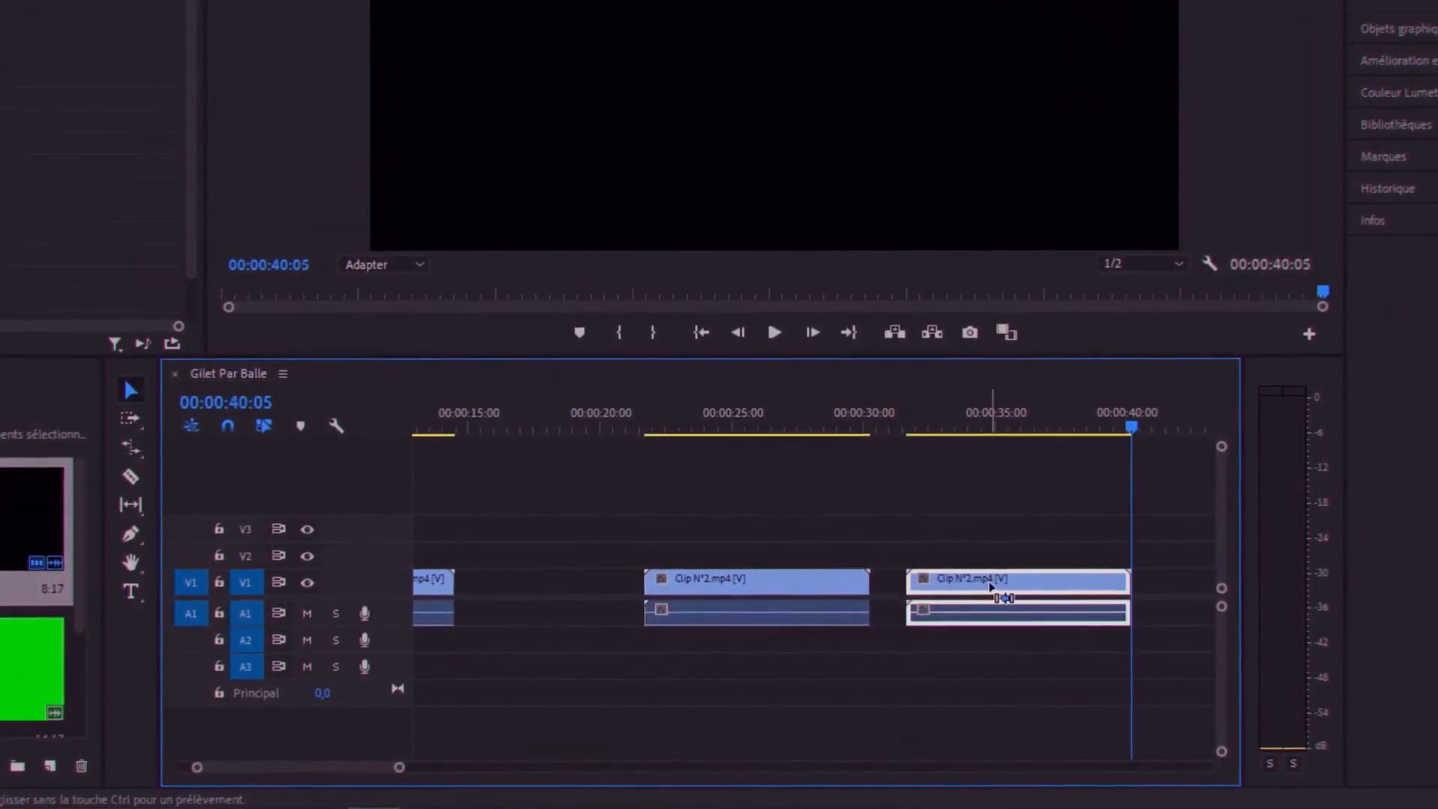
key("Delete")
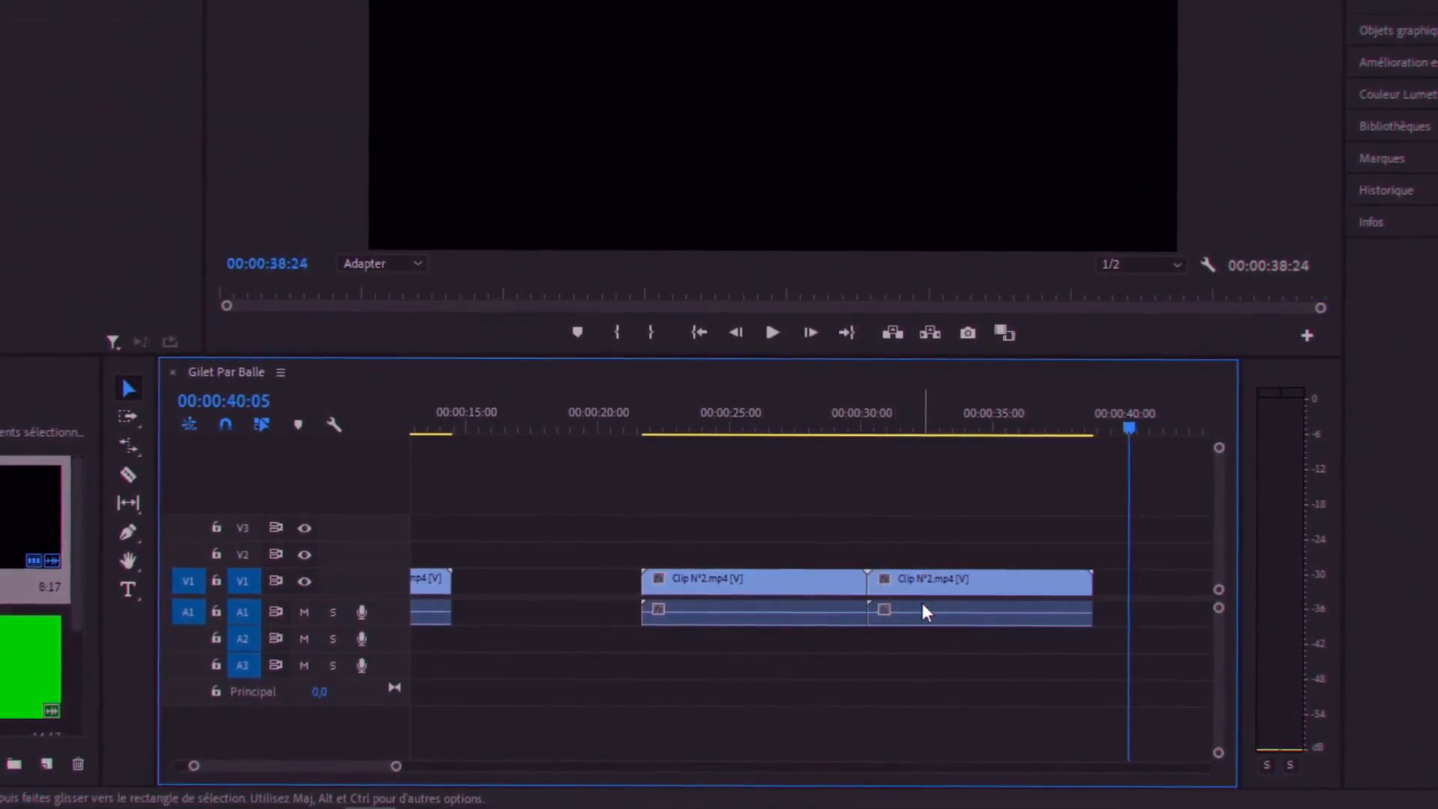
- Reverse the speed of the second Clip N°2.mp4 copy on V1 and play back both copies
left_click(856, 425)
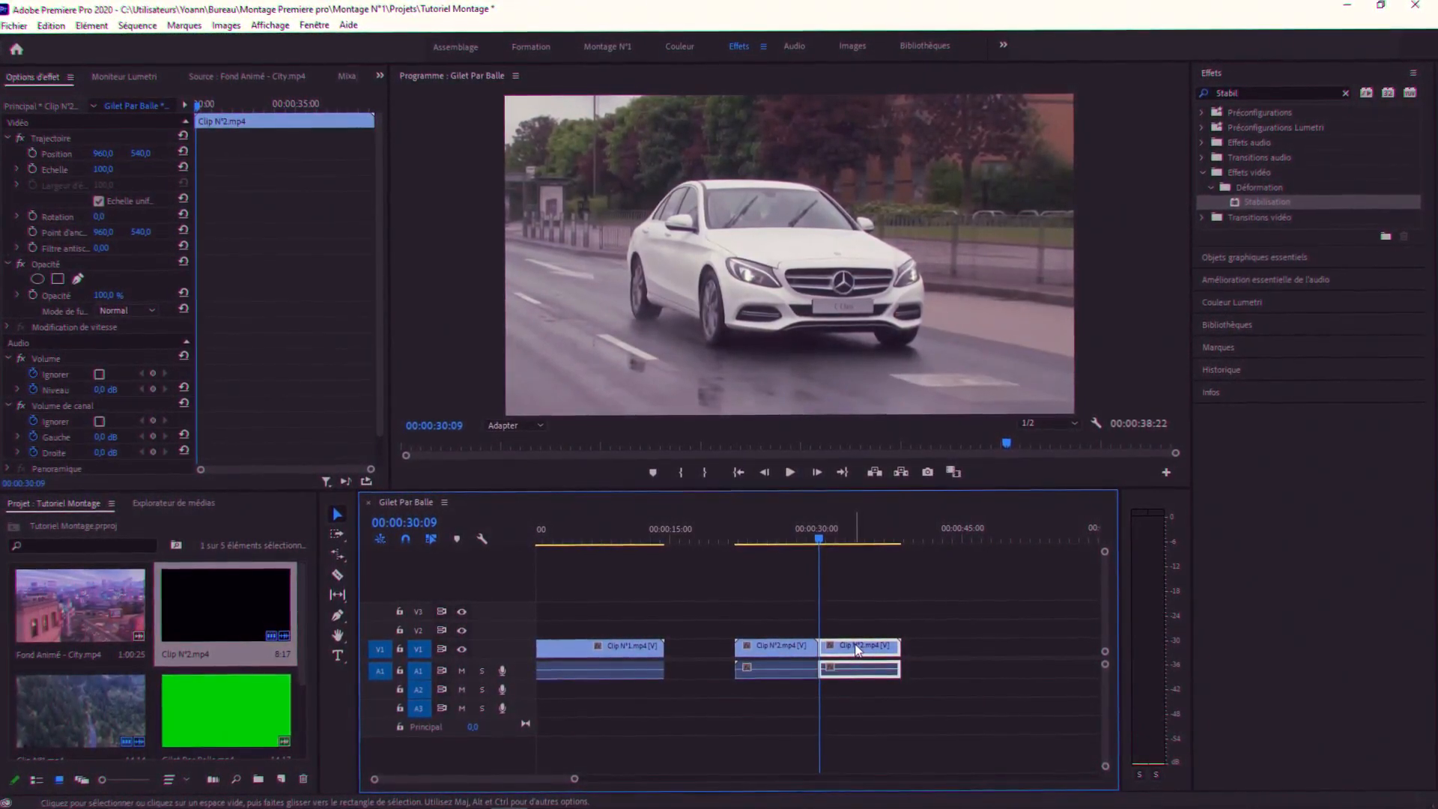
right_click(858, 649)
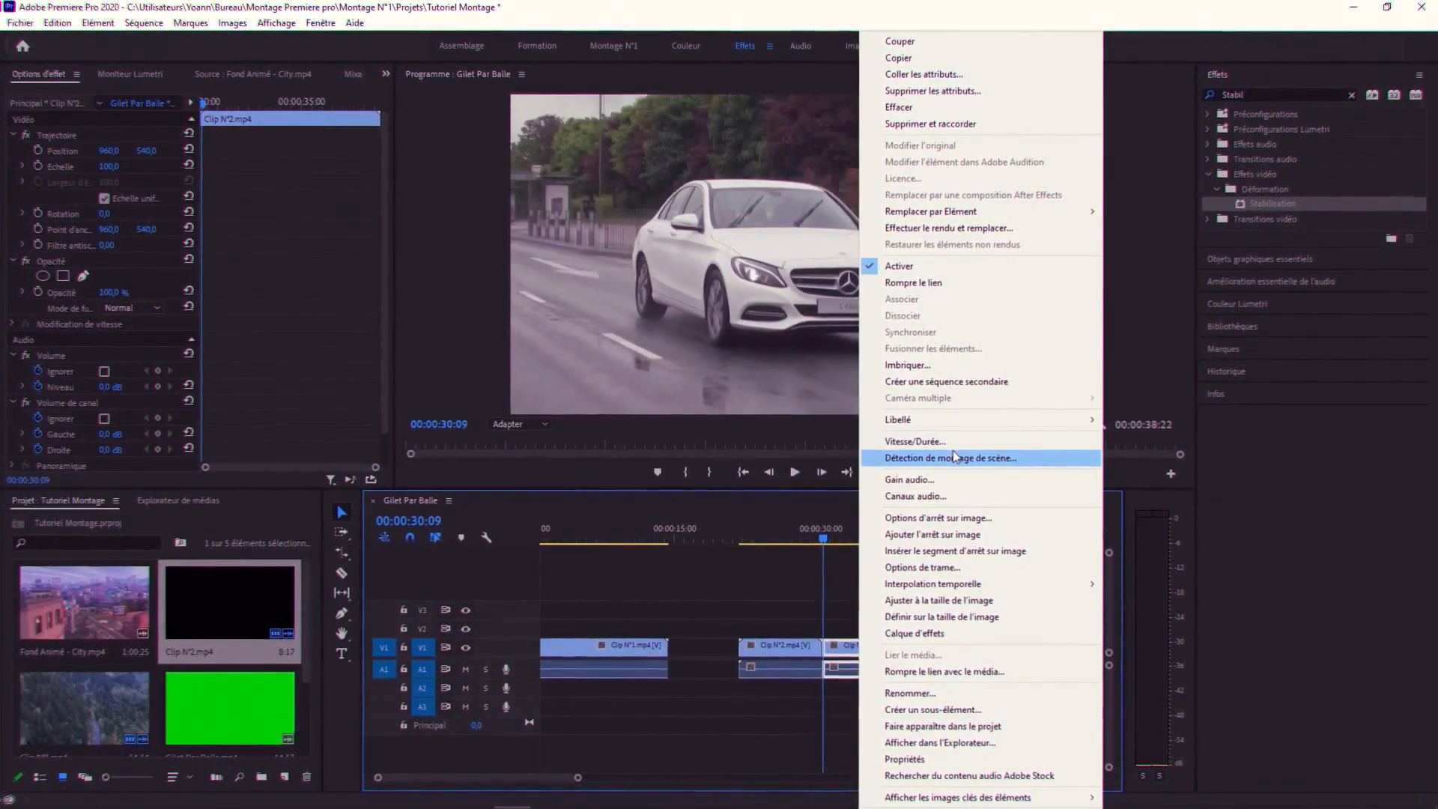
left_click(944, 441)
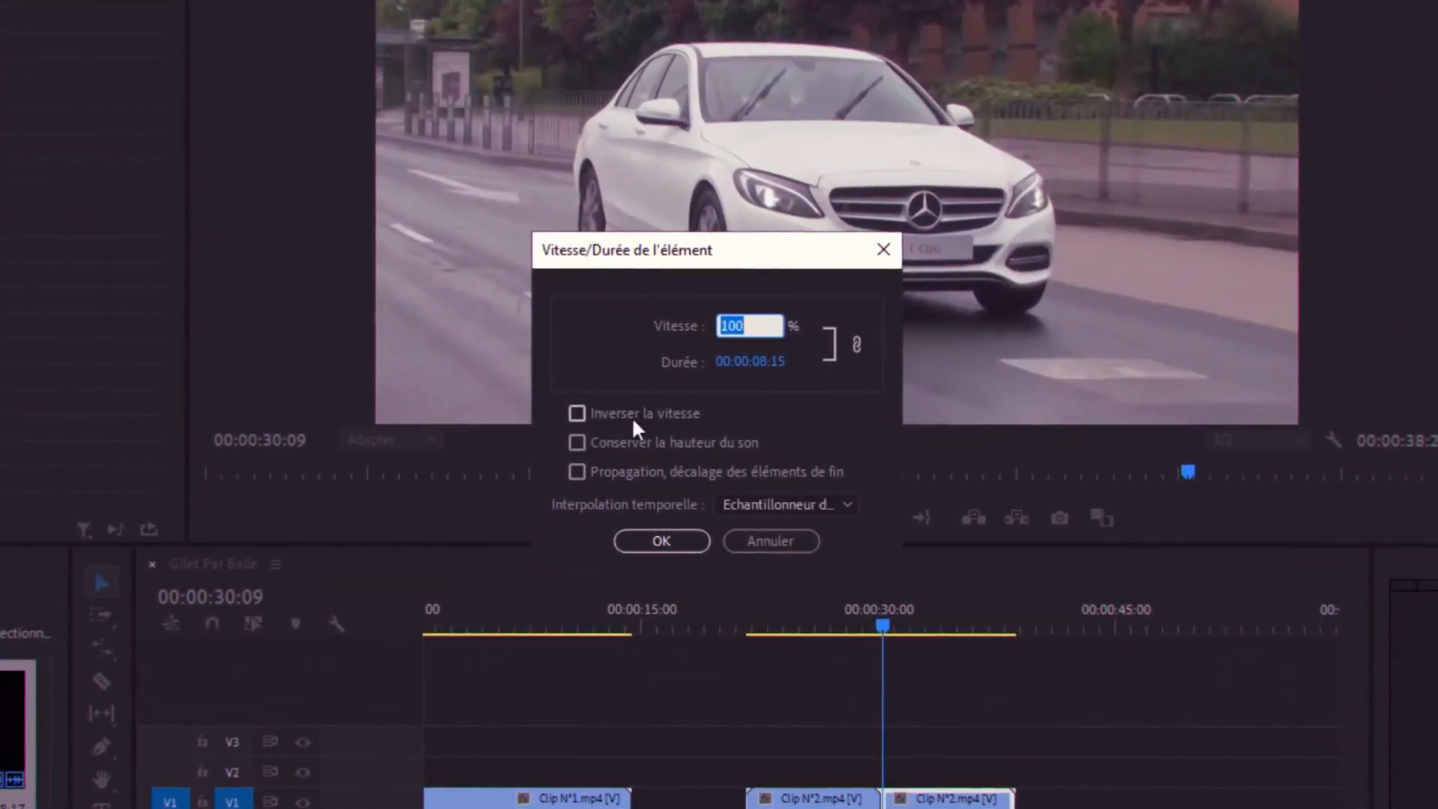
left_click(633, 412)
left_click(674, 540)
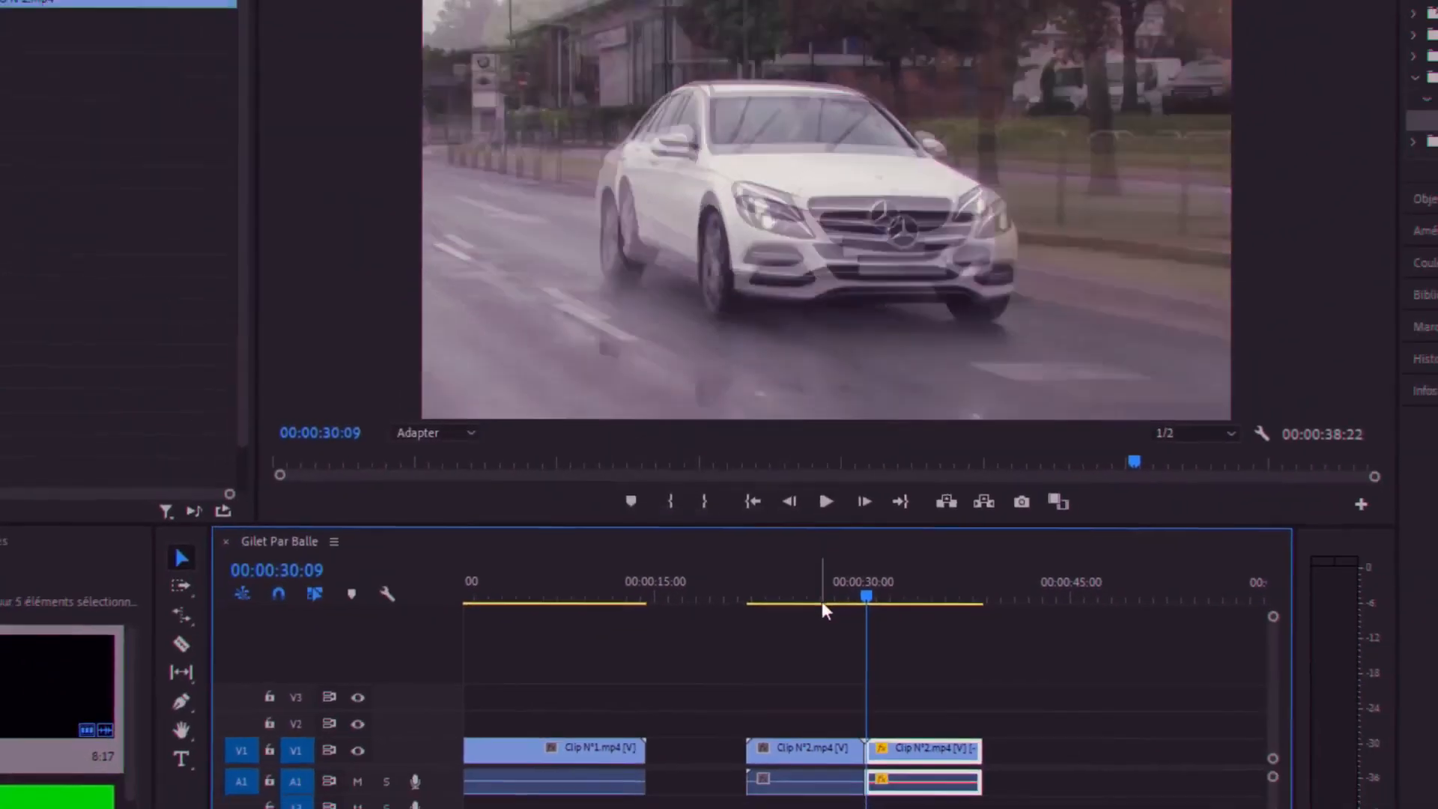
left_click(821, 601)
key("space")
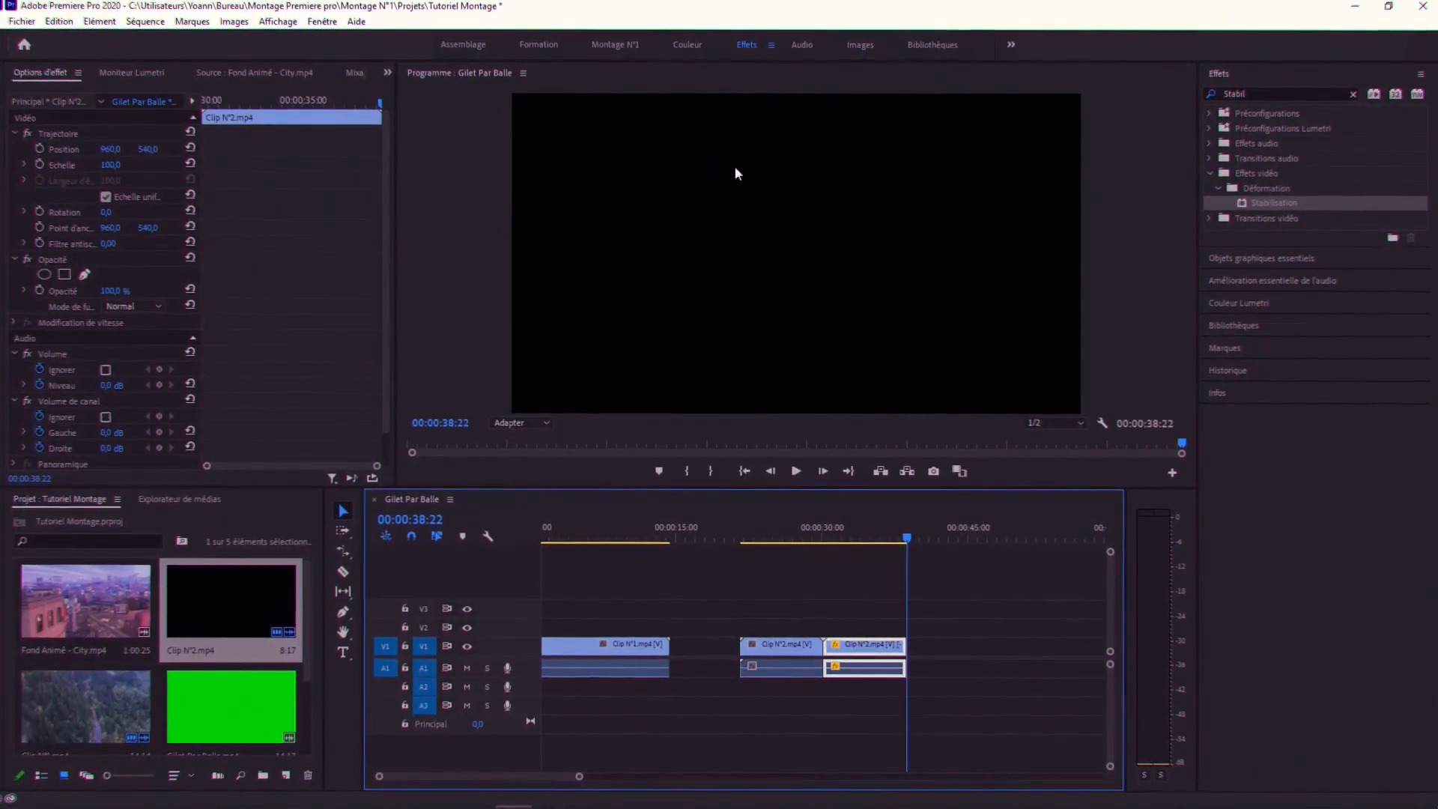
- Mark the range to export from the sequence start to the end of Clip N°1.mp4 at 00:00:14:08
key("Home")
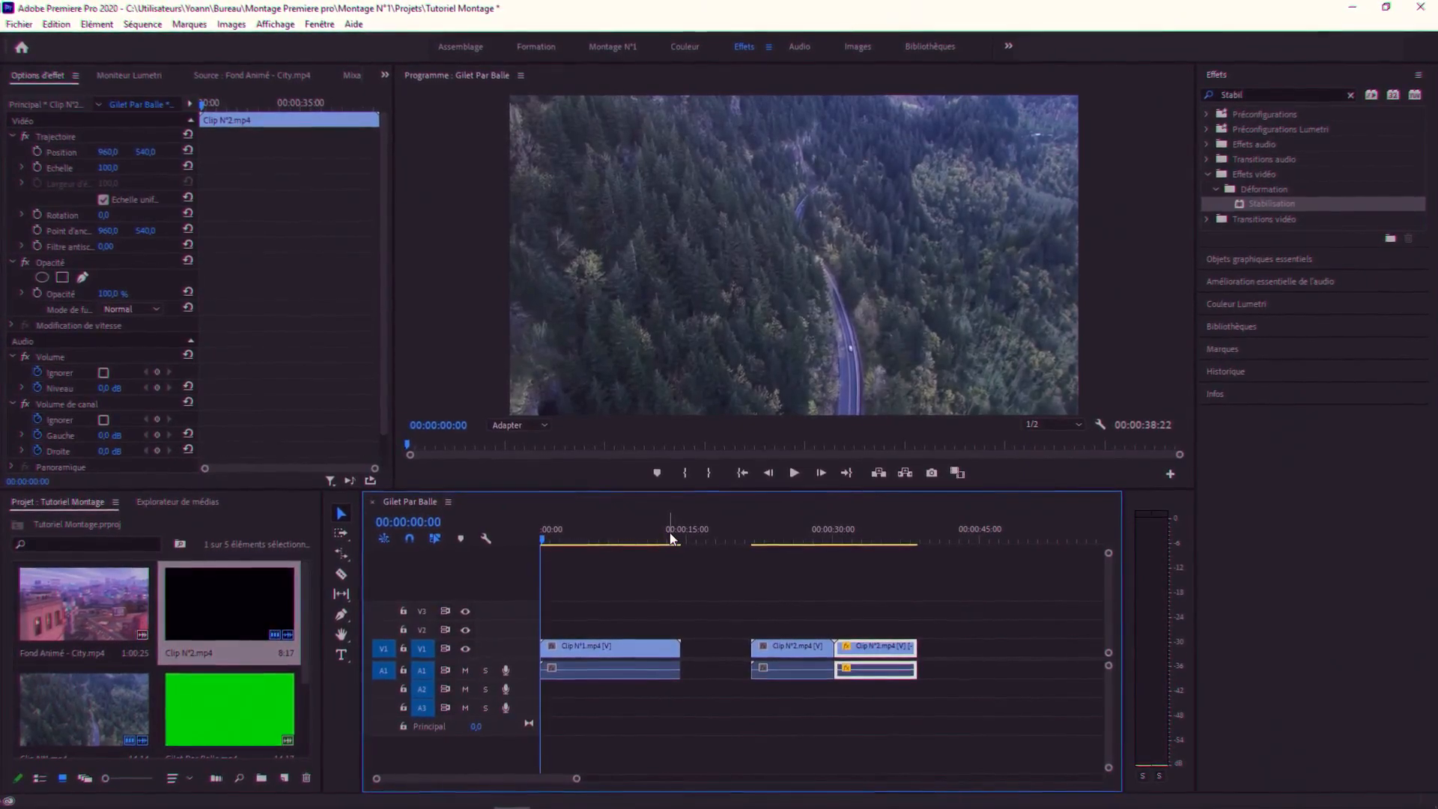
left_click_drag(667, 534, 676, 537)
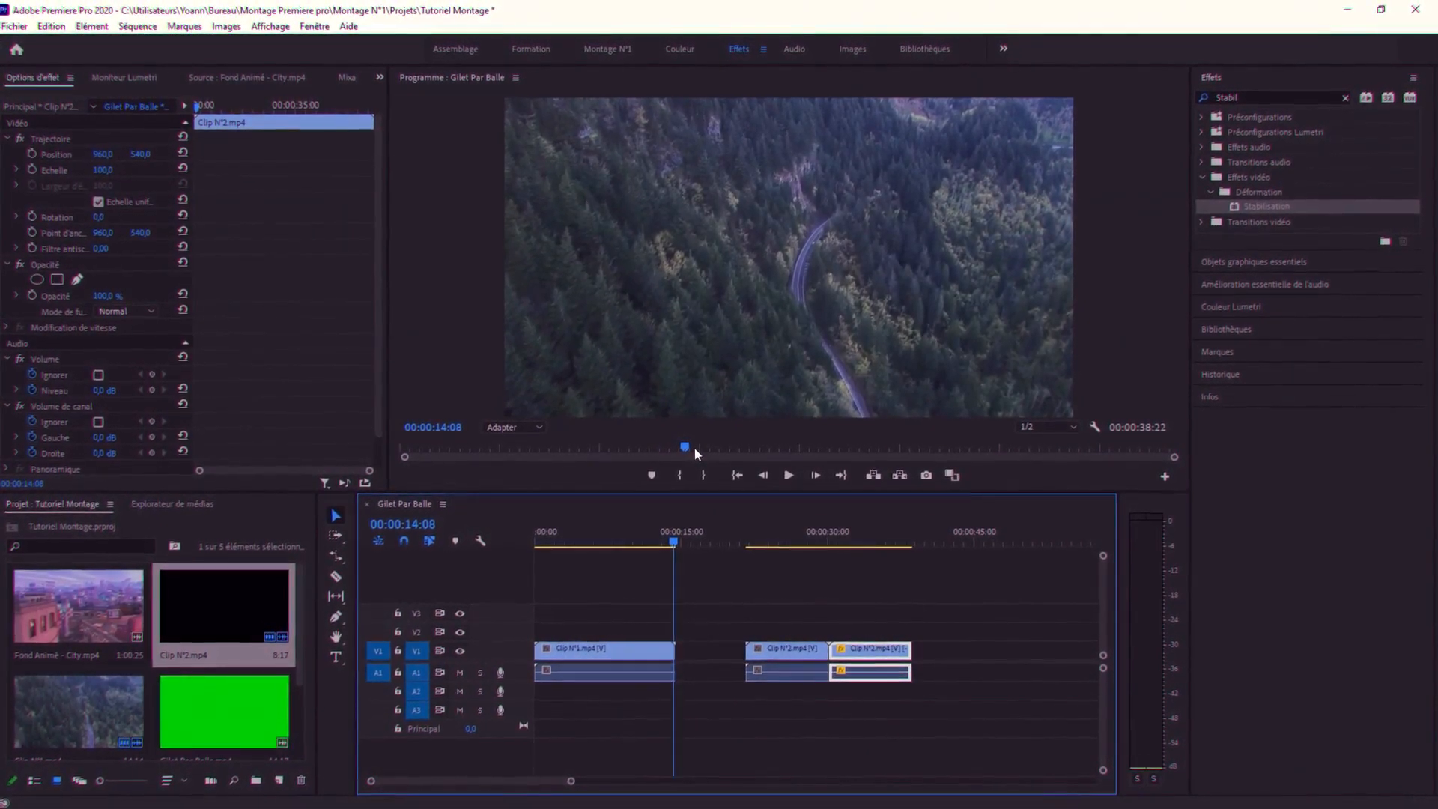
key("o")
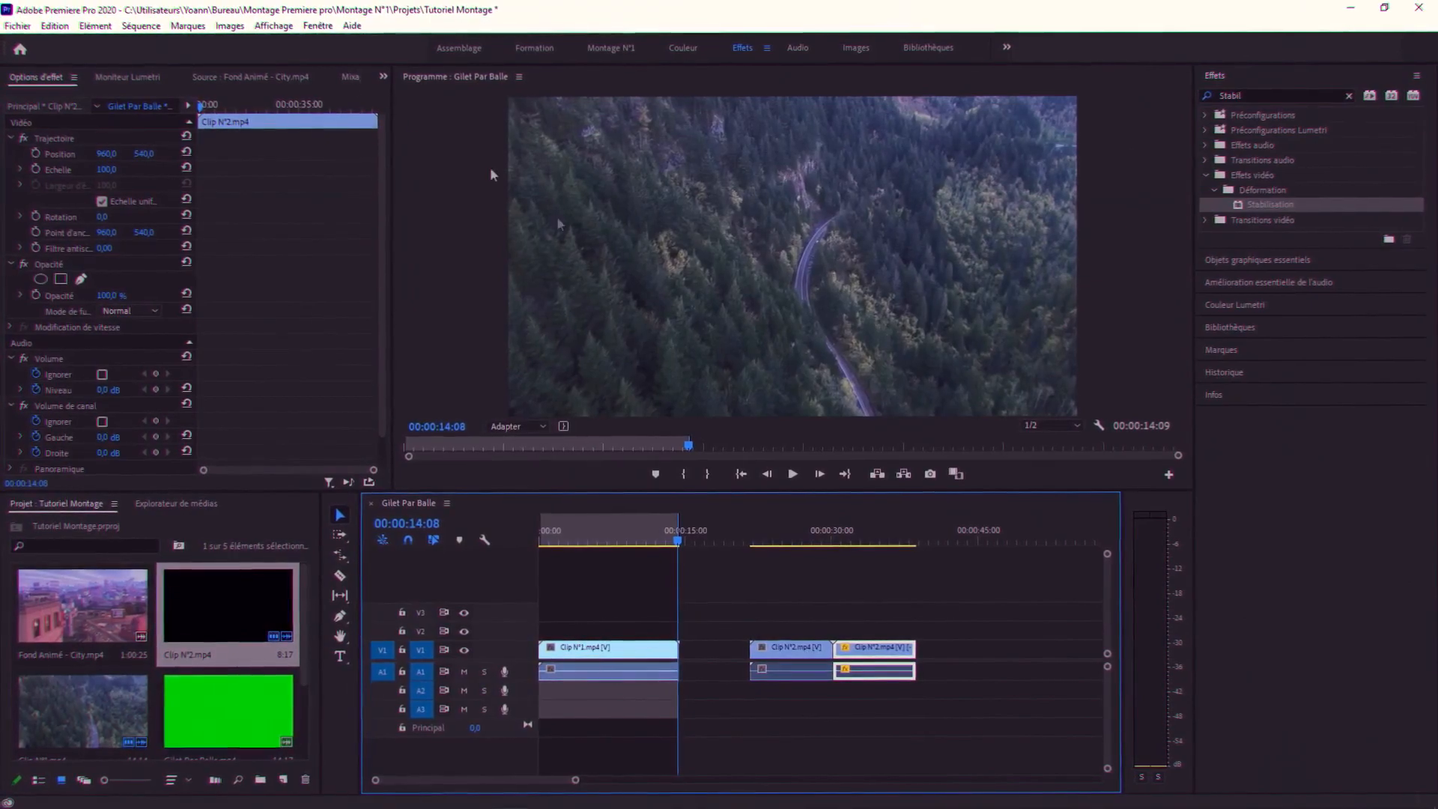
- Render the sequence from the in point to the out point and return the playhead to the start
left_click(141, 24)
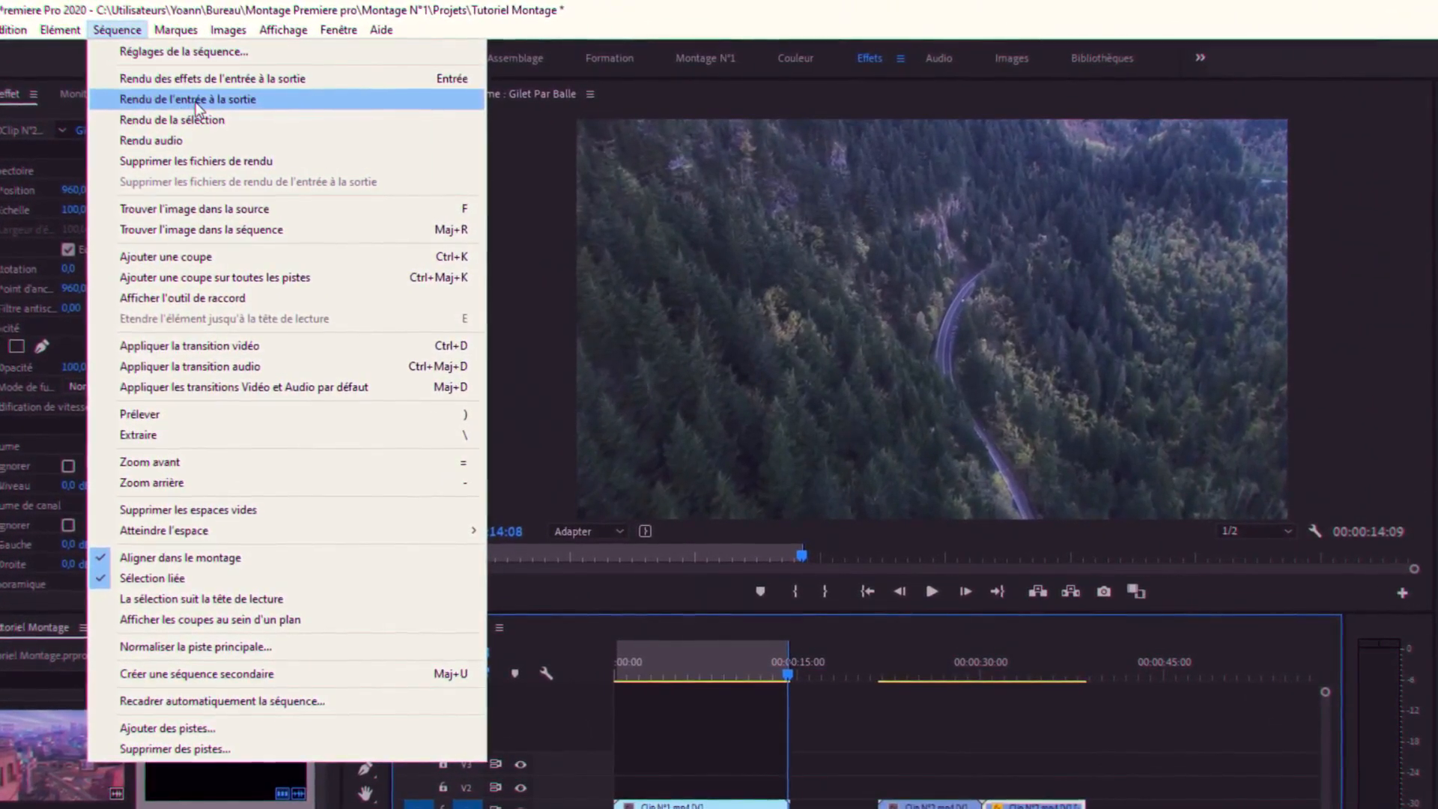
left_click(191, 100)
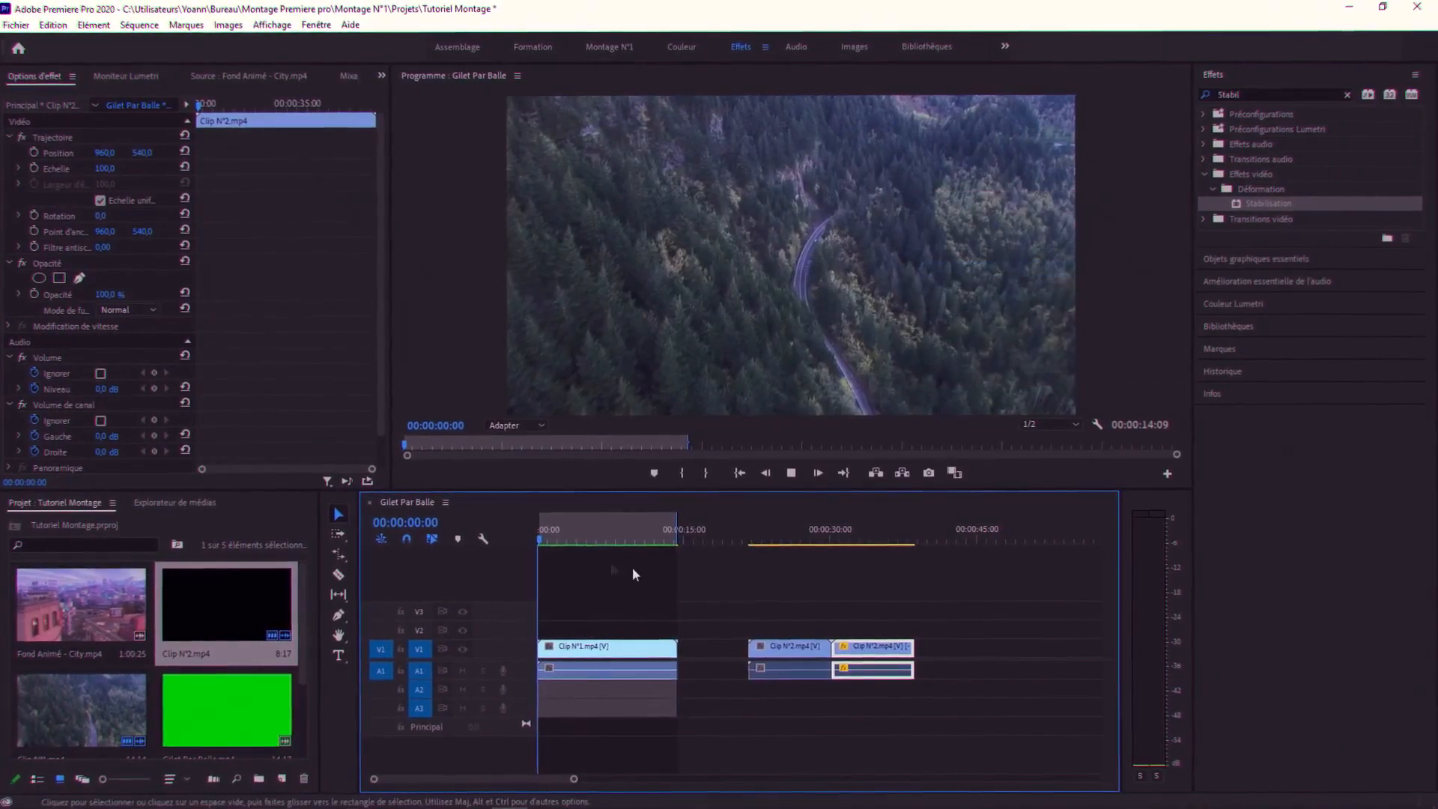
left_click_drag(553, 538, 518, 538)
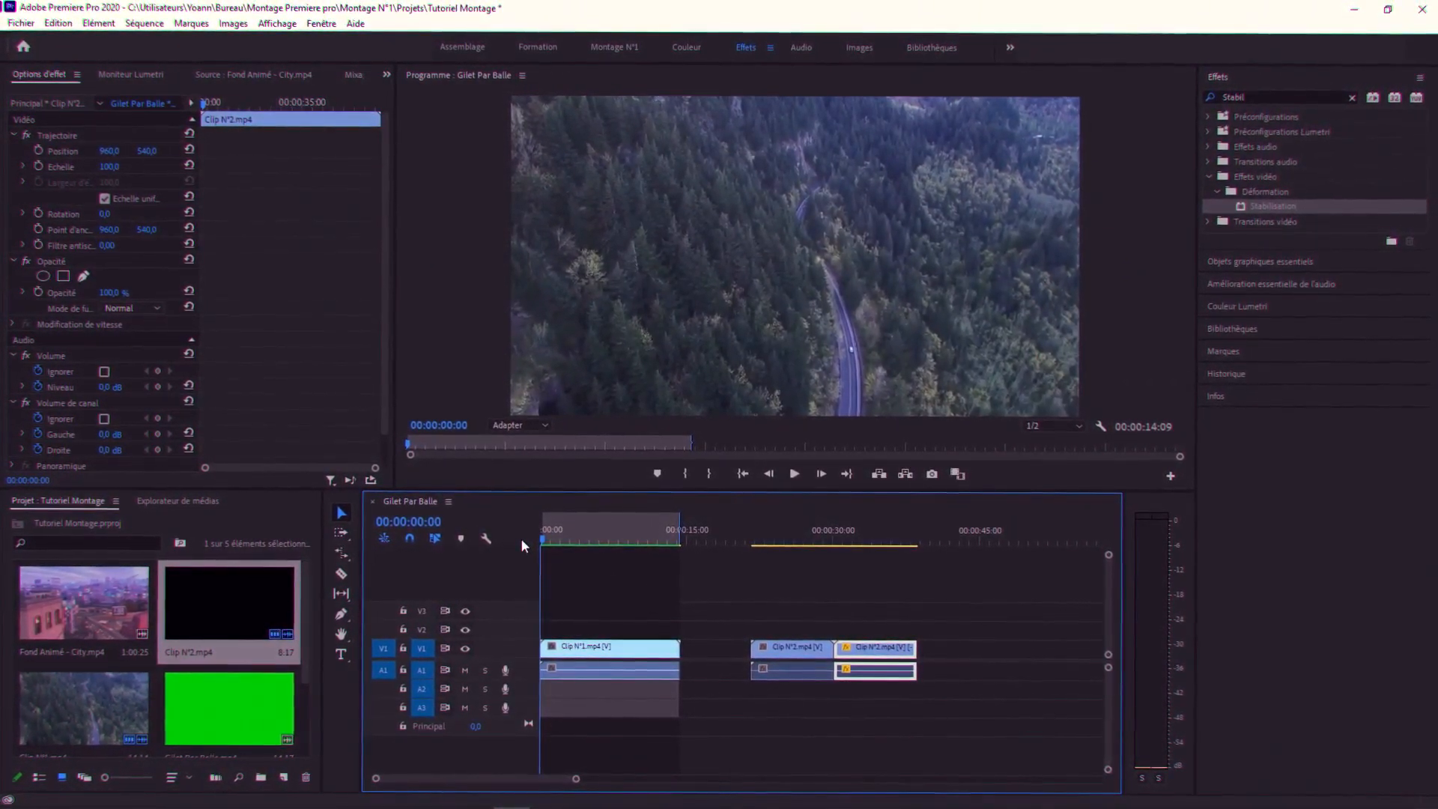
- Open the export settings, keep H.264 with the preset Correspondance à la source – Débit élevé, and show the video settings
key("ctrl+m")
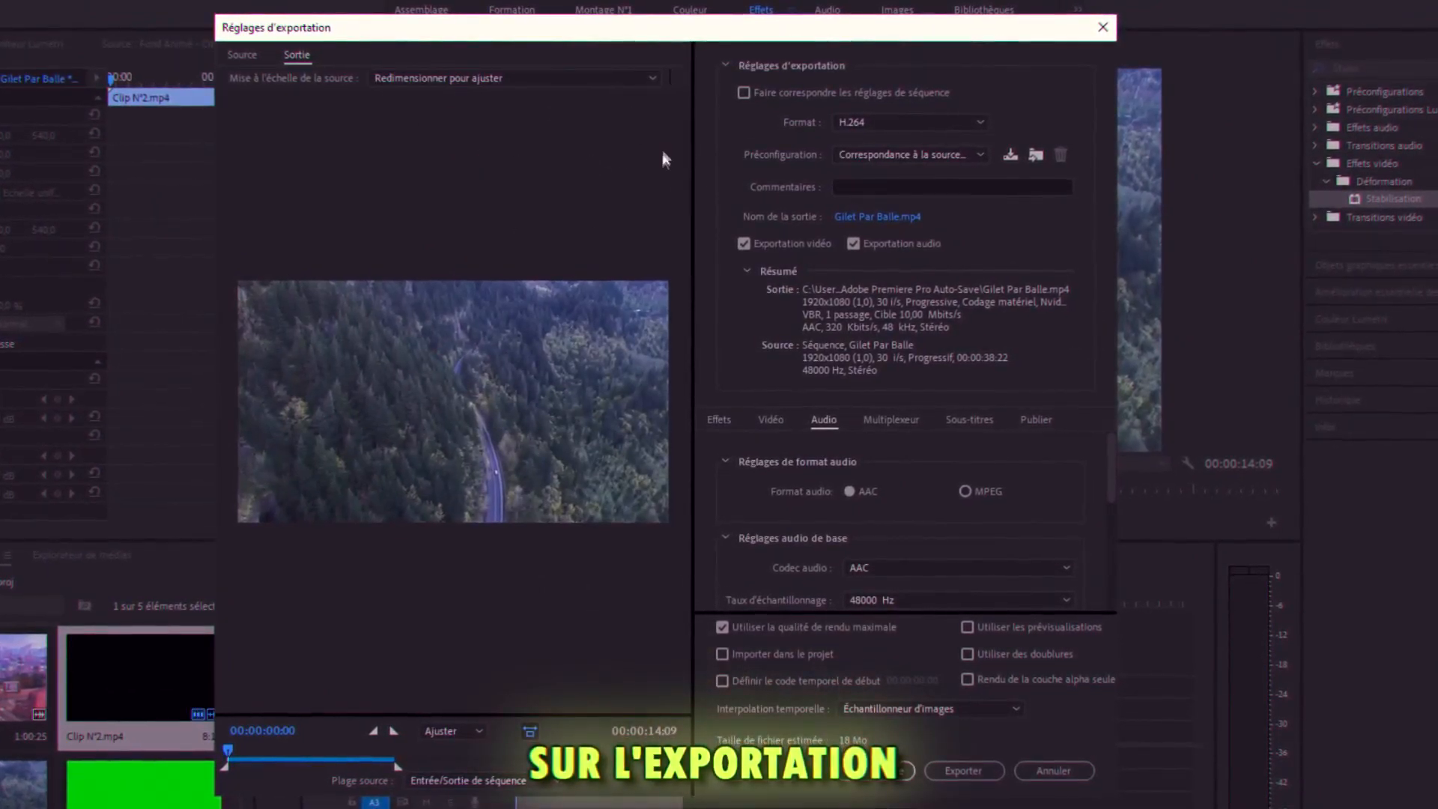
left_click(899, 118)
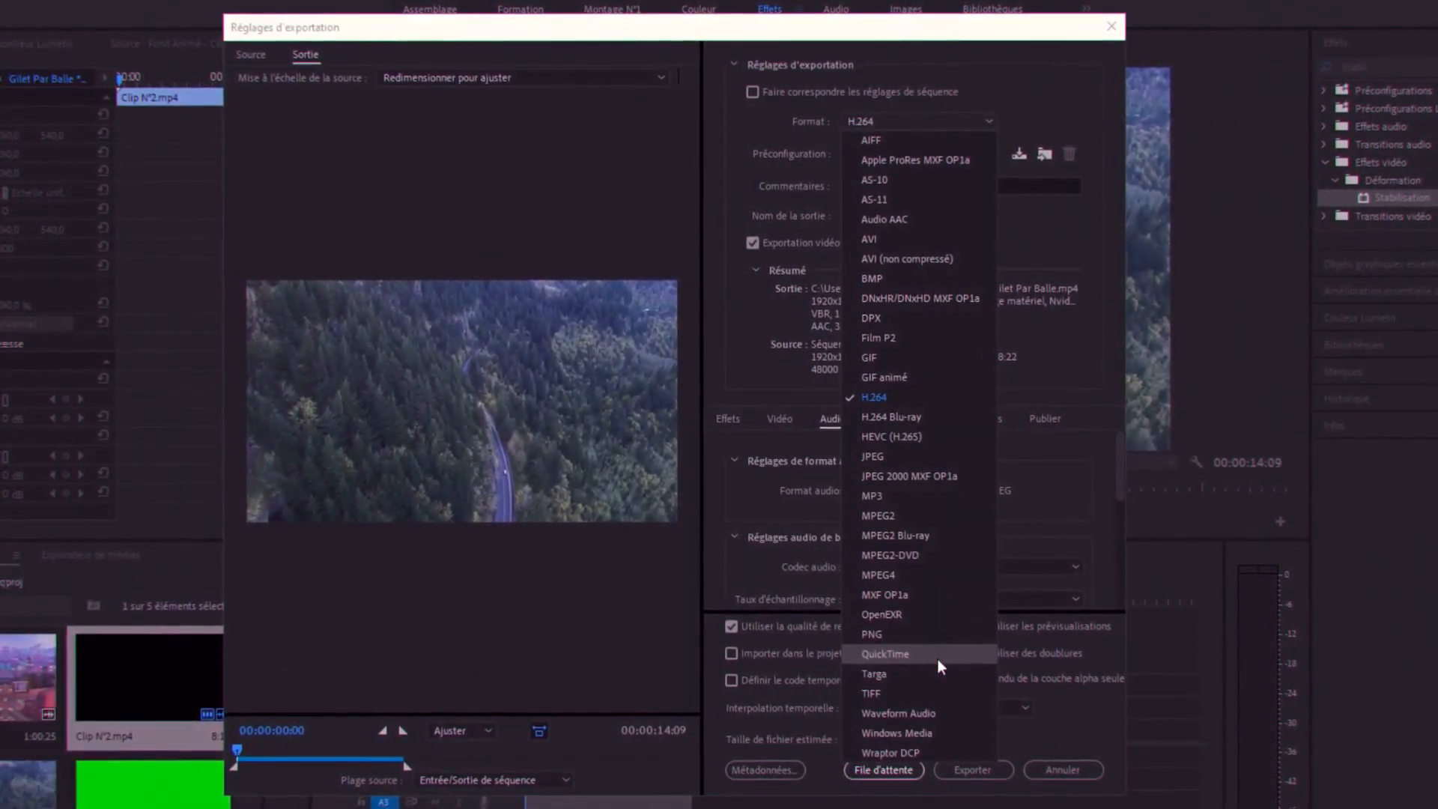
left_click(691, 205)
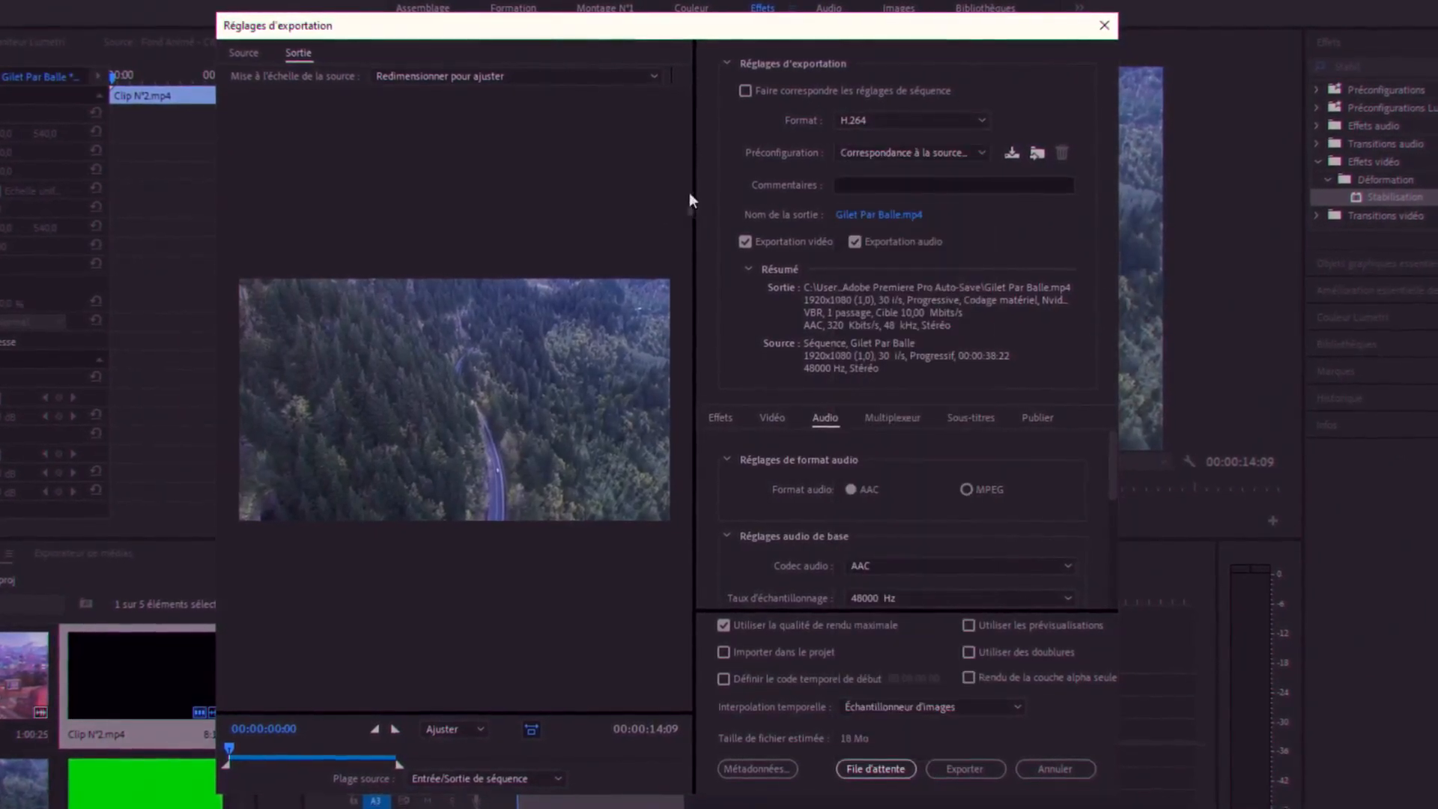
left_click(911, 153)
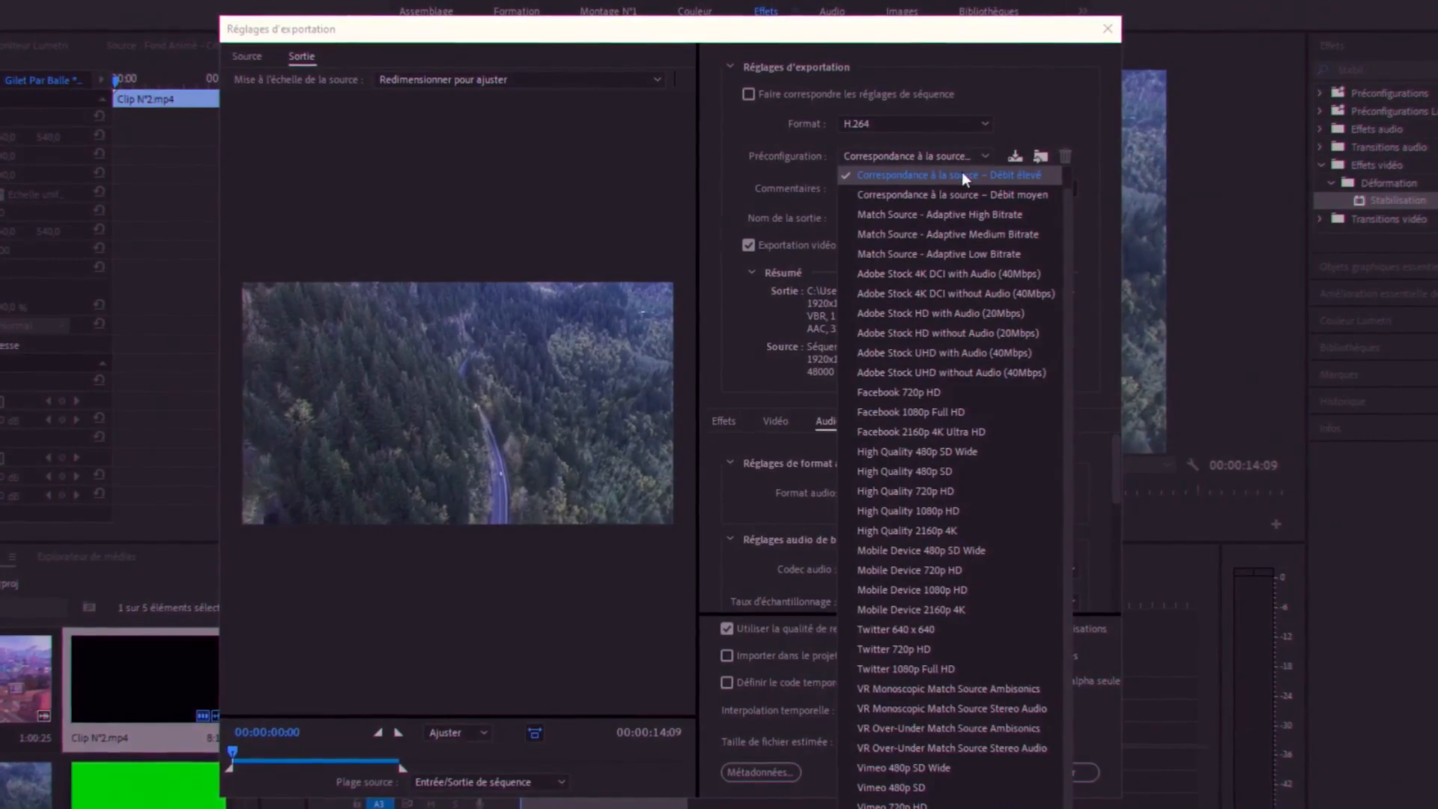
left_click(1023, 178)
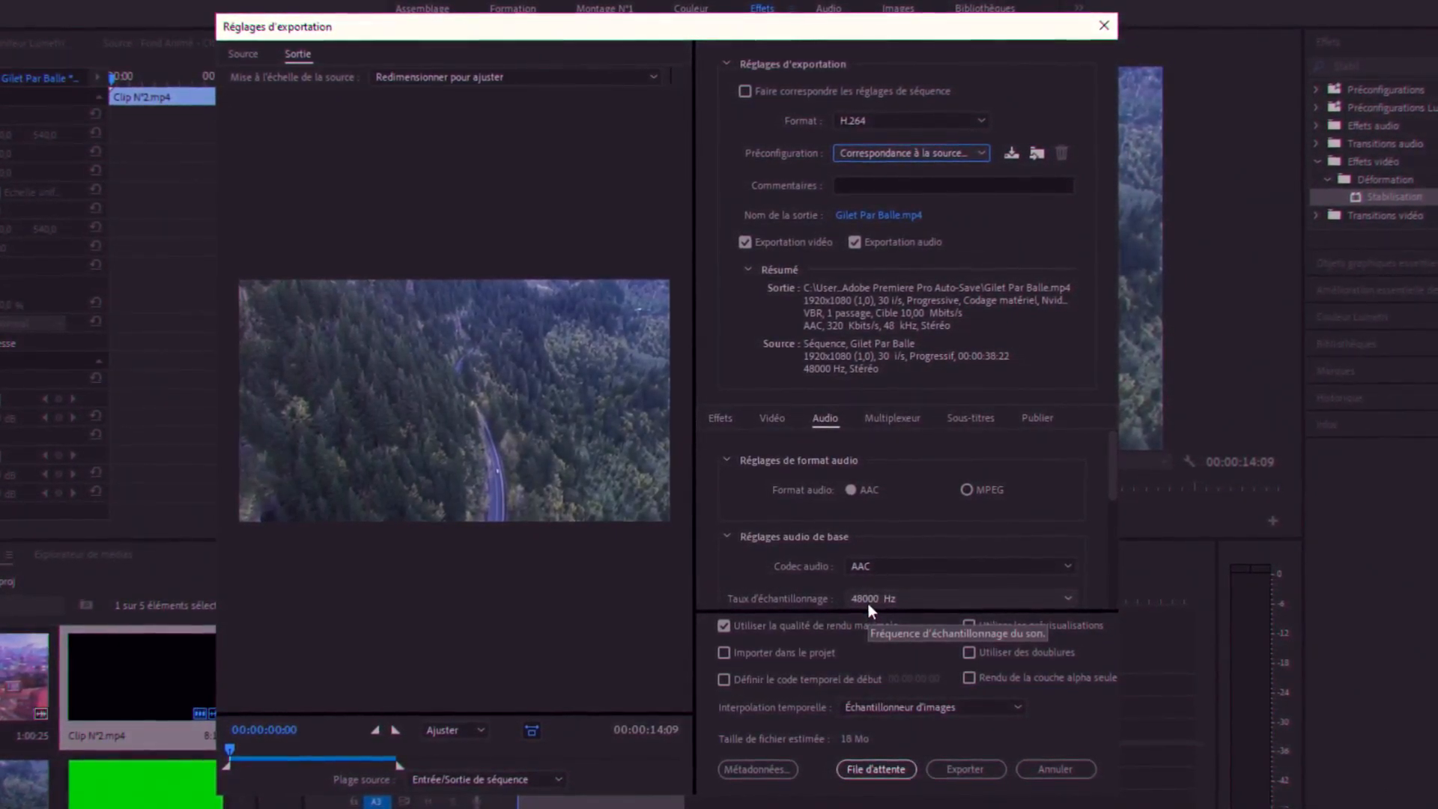
left_click(772, 418)
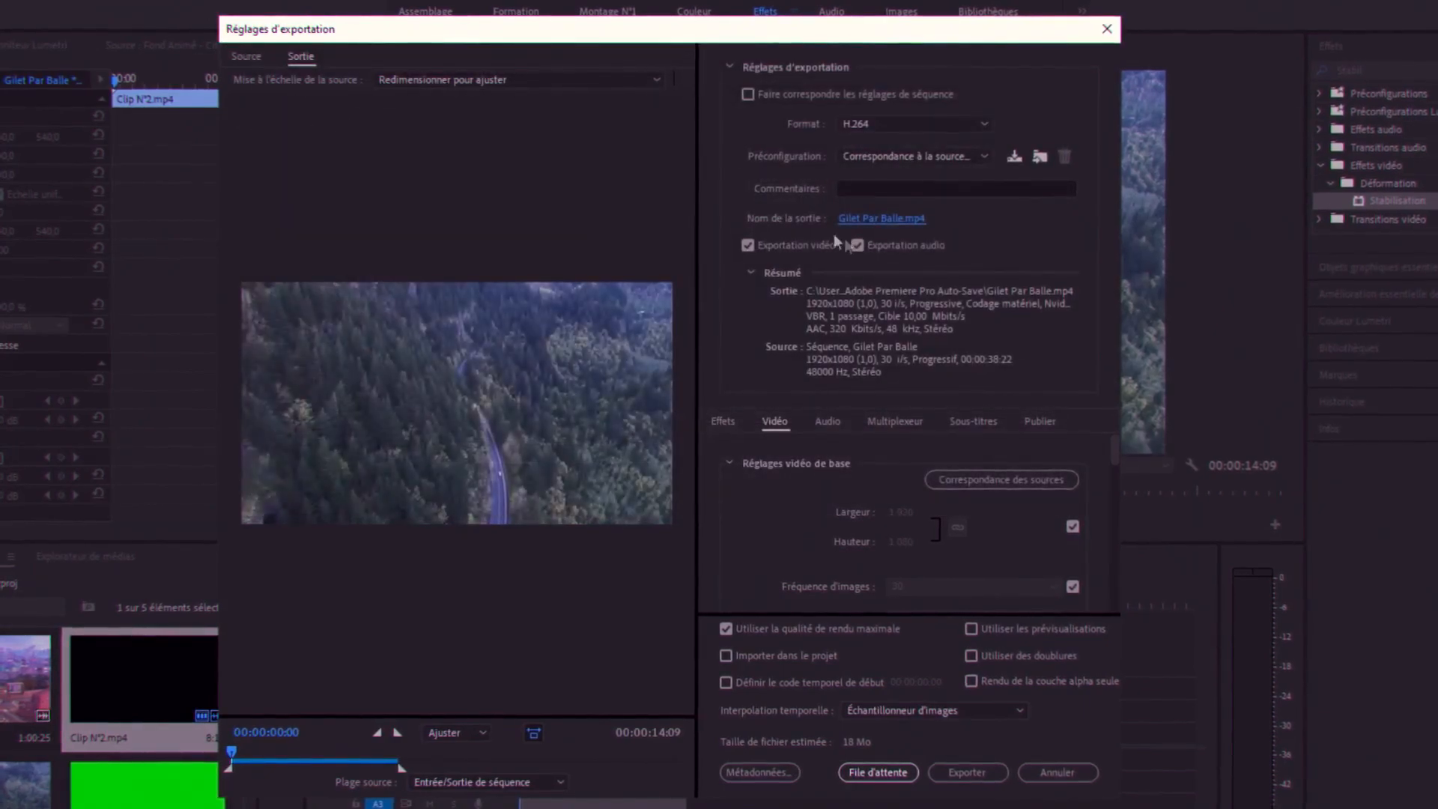
- Name the output file Dérush Montage and save it in the Projets folder of Montage N°1
left_click(845, 216)
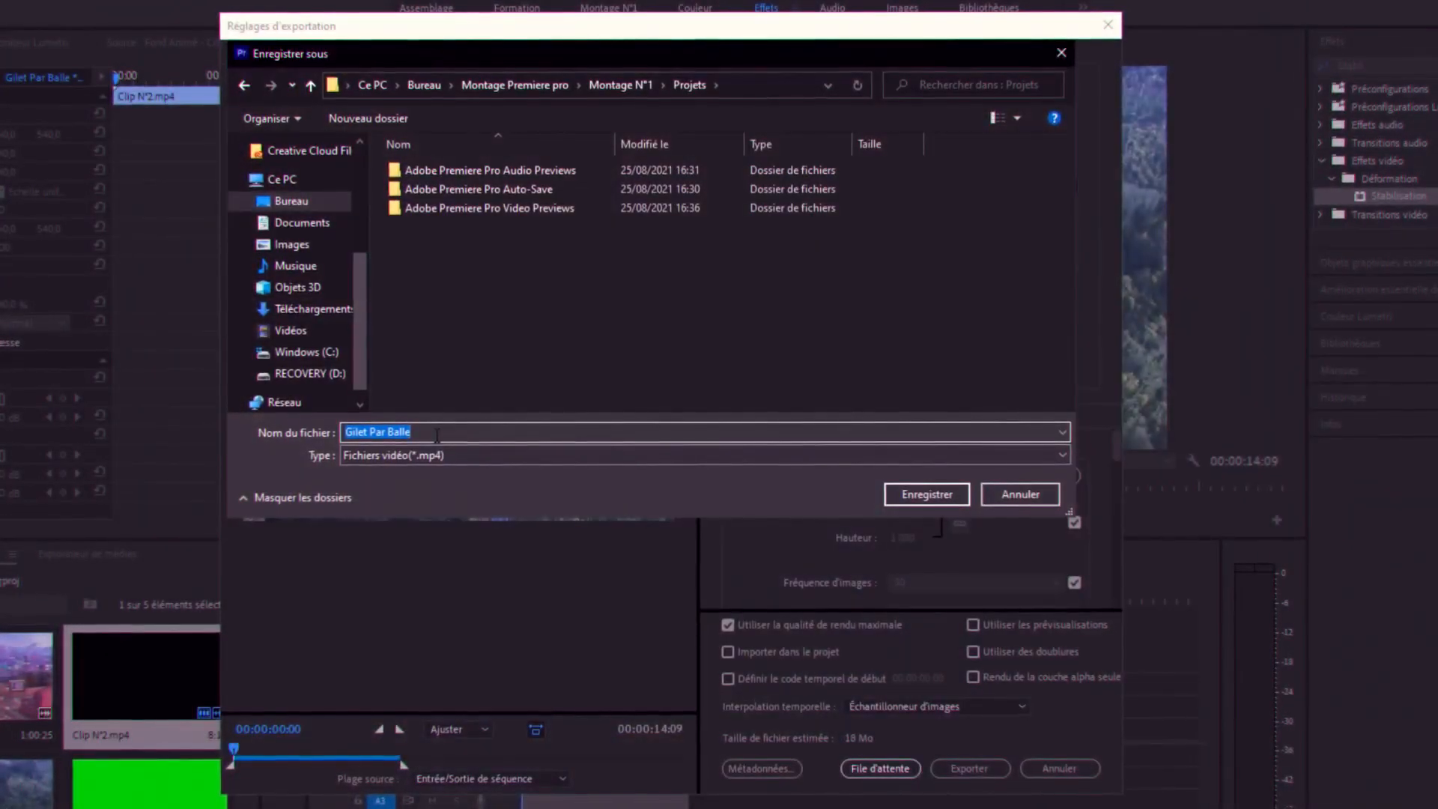
type("Dérush Montage")
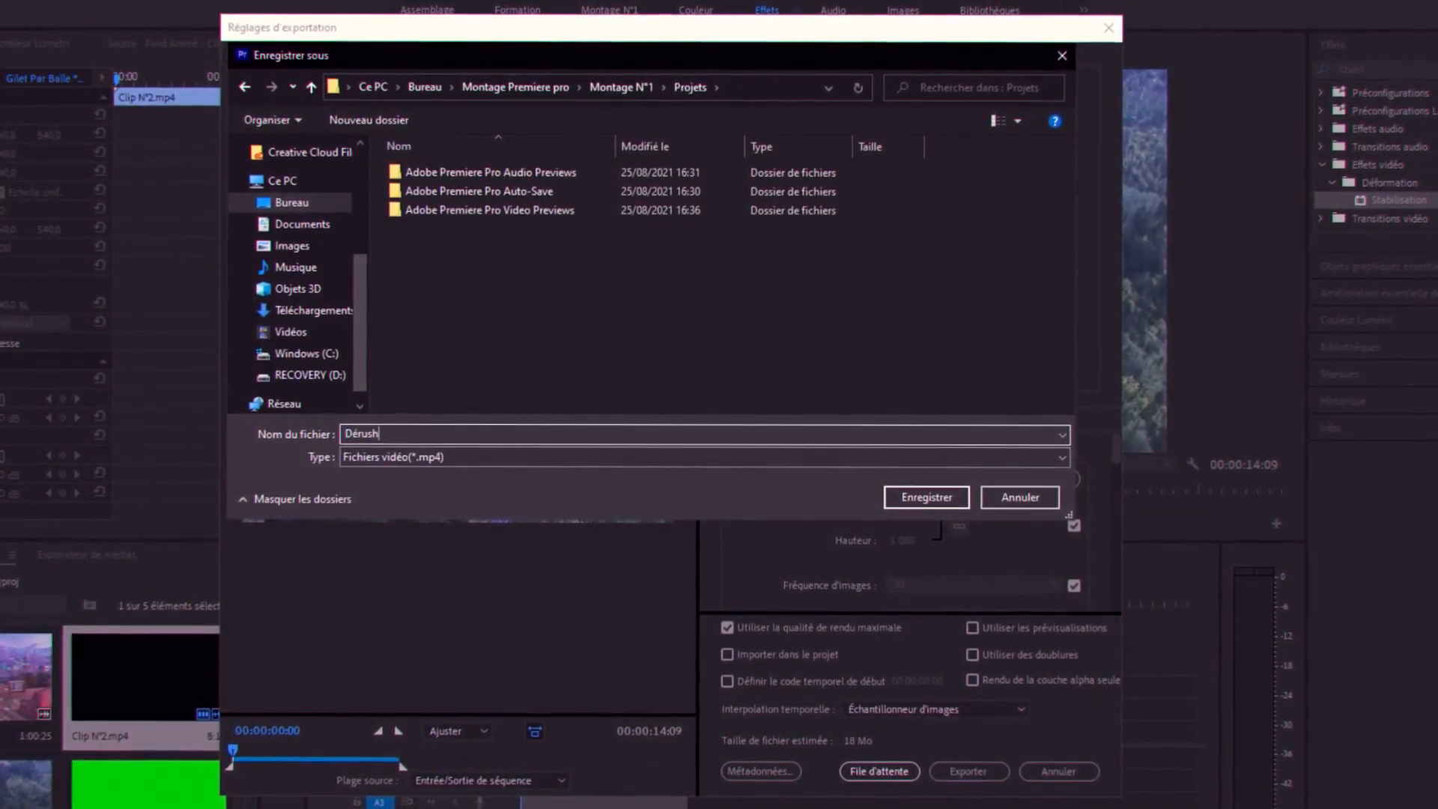
left_click(929, 493)
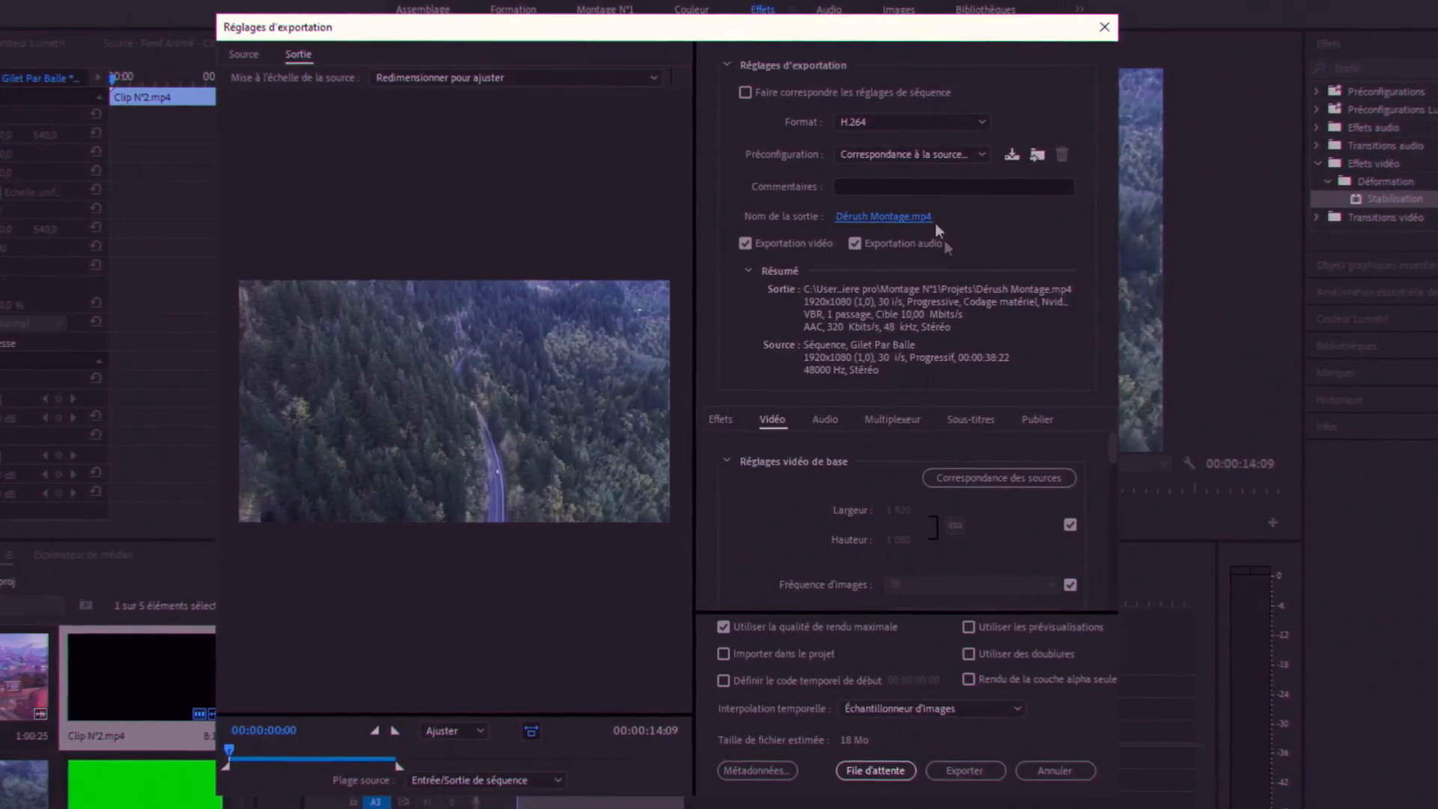
left_click(862, 218)
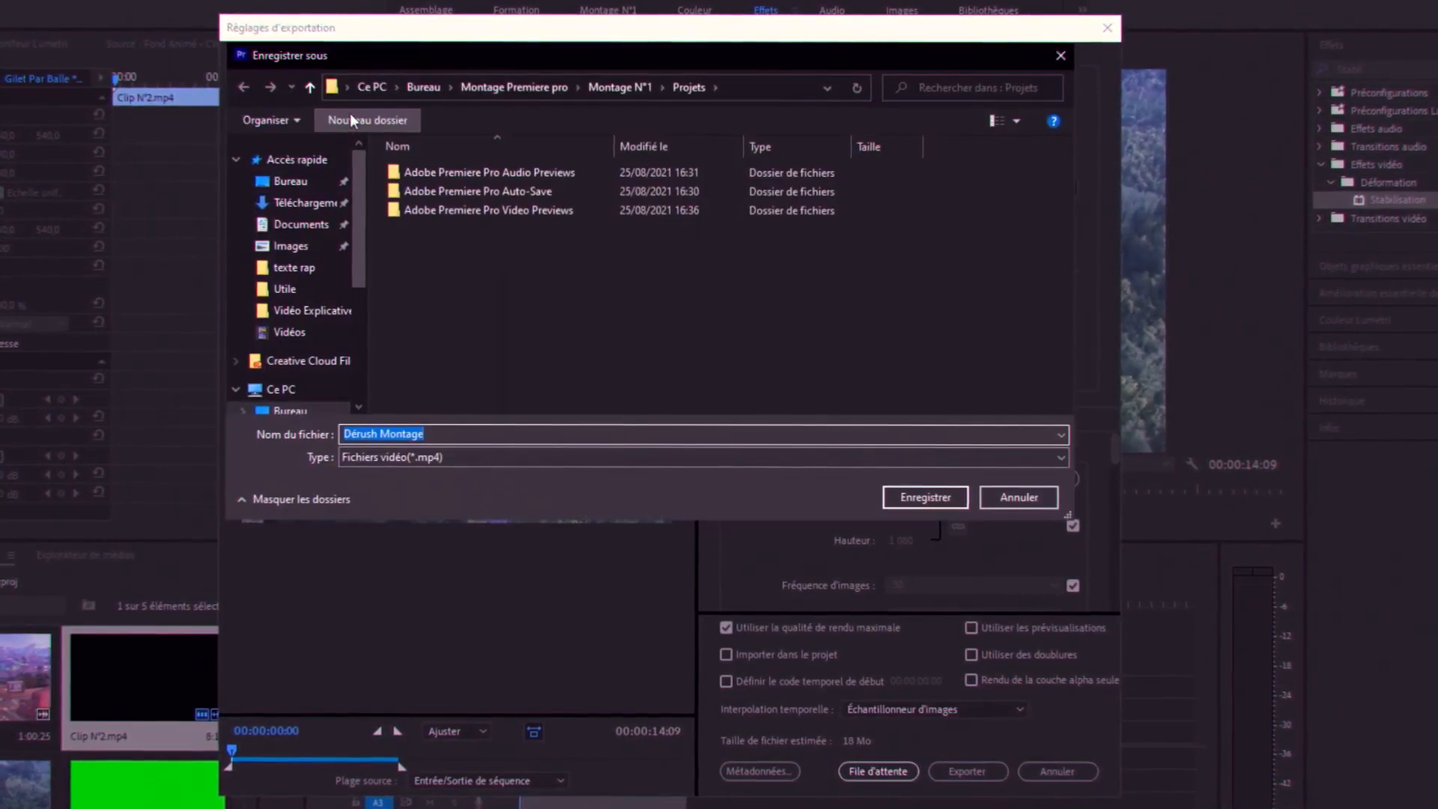
left_click(308, 86)
left_click(308, 87)
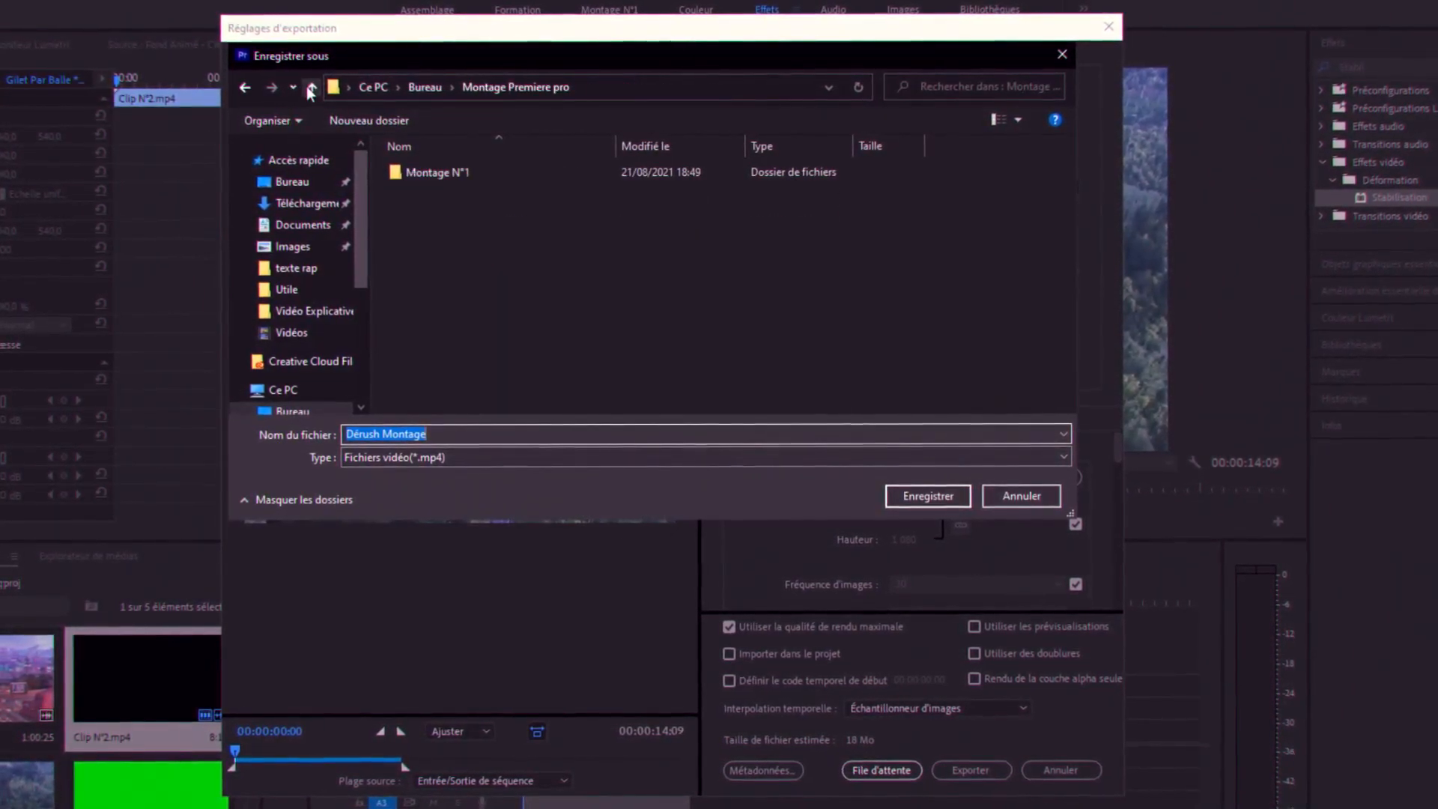
double_click(456, 171)
double_click(426, 191)
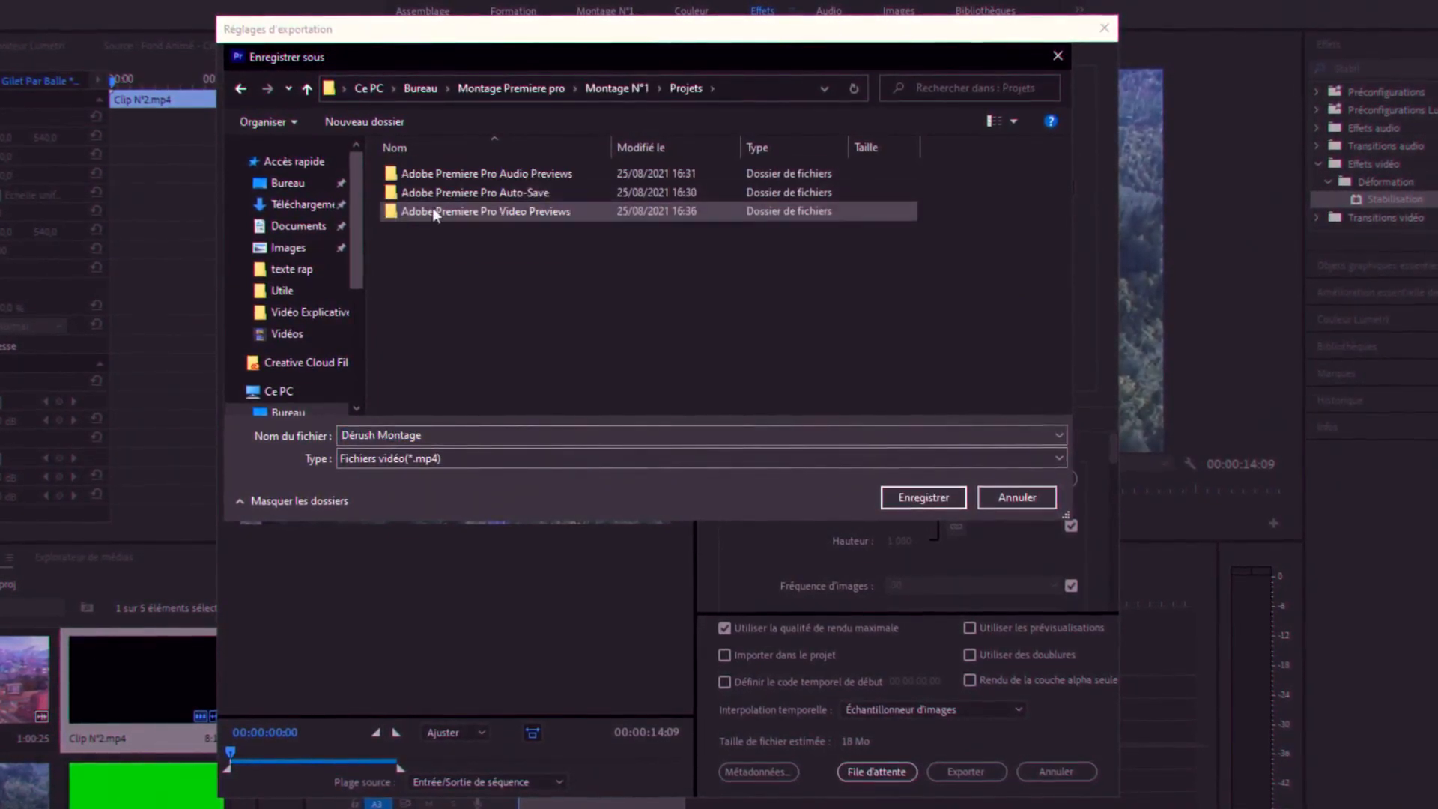
left_click(945, 498)
- Switch the export preset from Personnalisé back to Correspondance à la source – Débit élevé
left_click(910, 154)
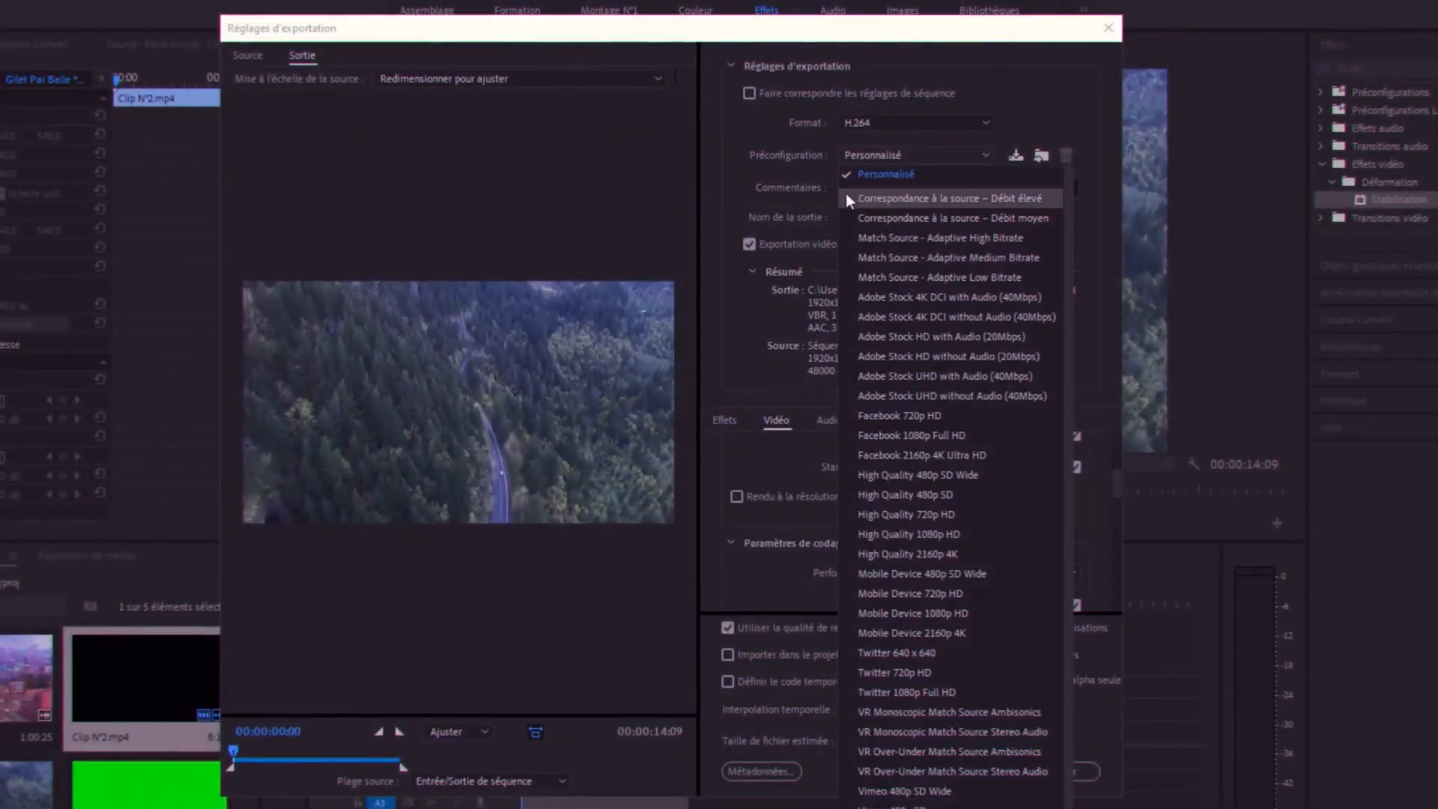
left_click(729, 200)
scroll(866, 509, "down", 2)
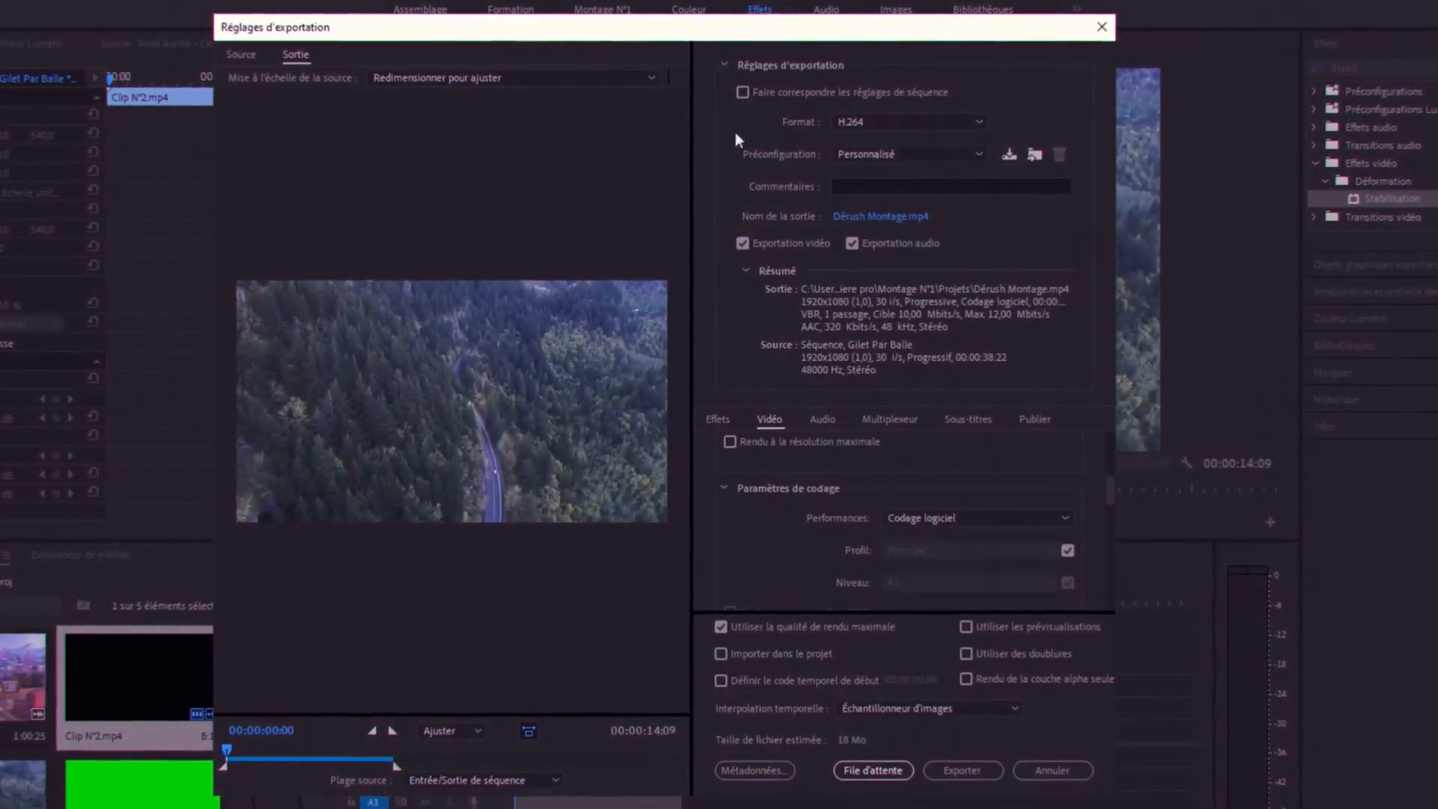
left_click(875, 158)
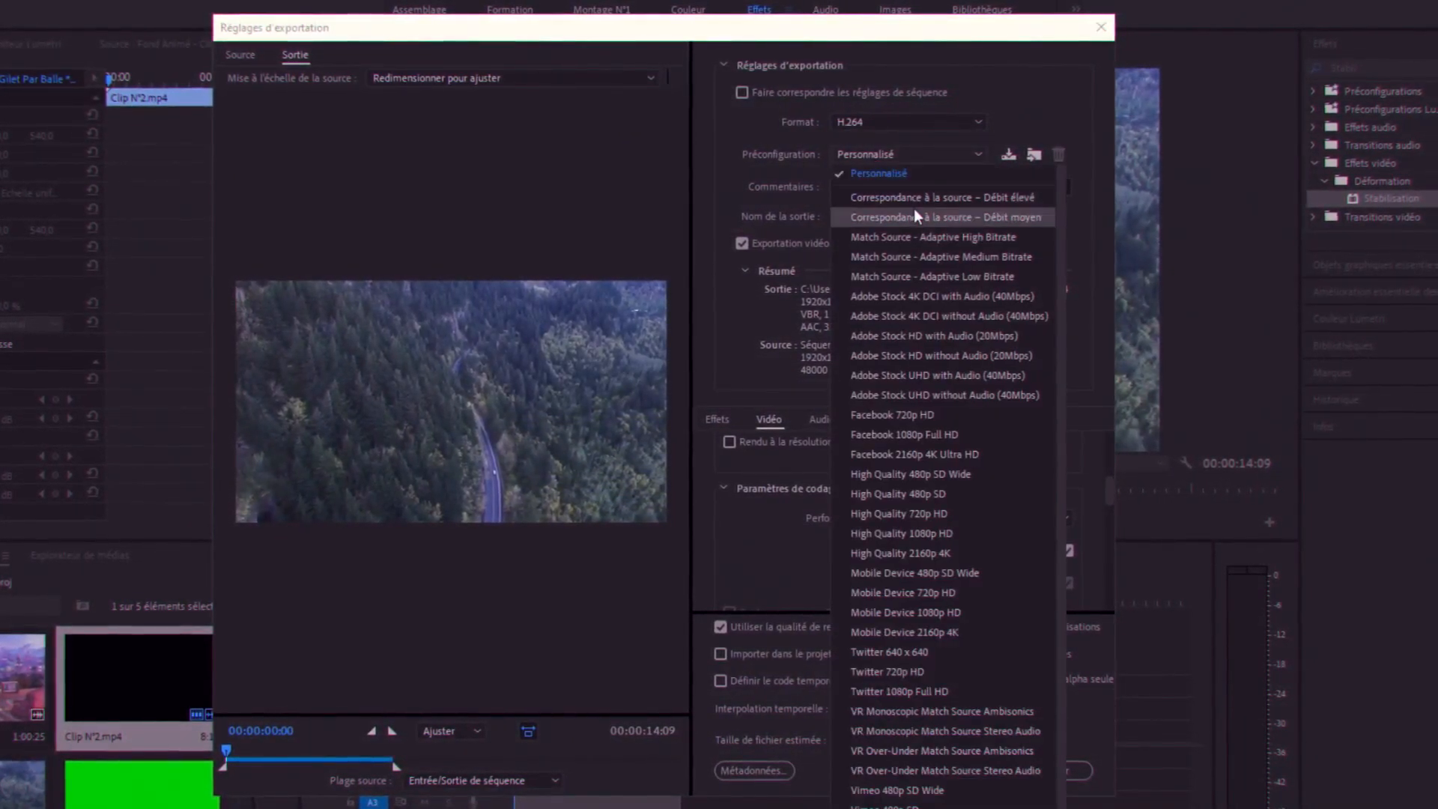
left_click(930, 198)
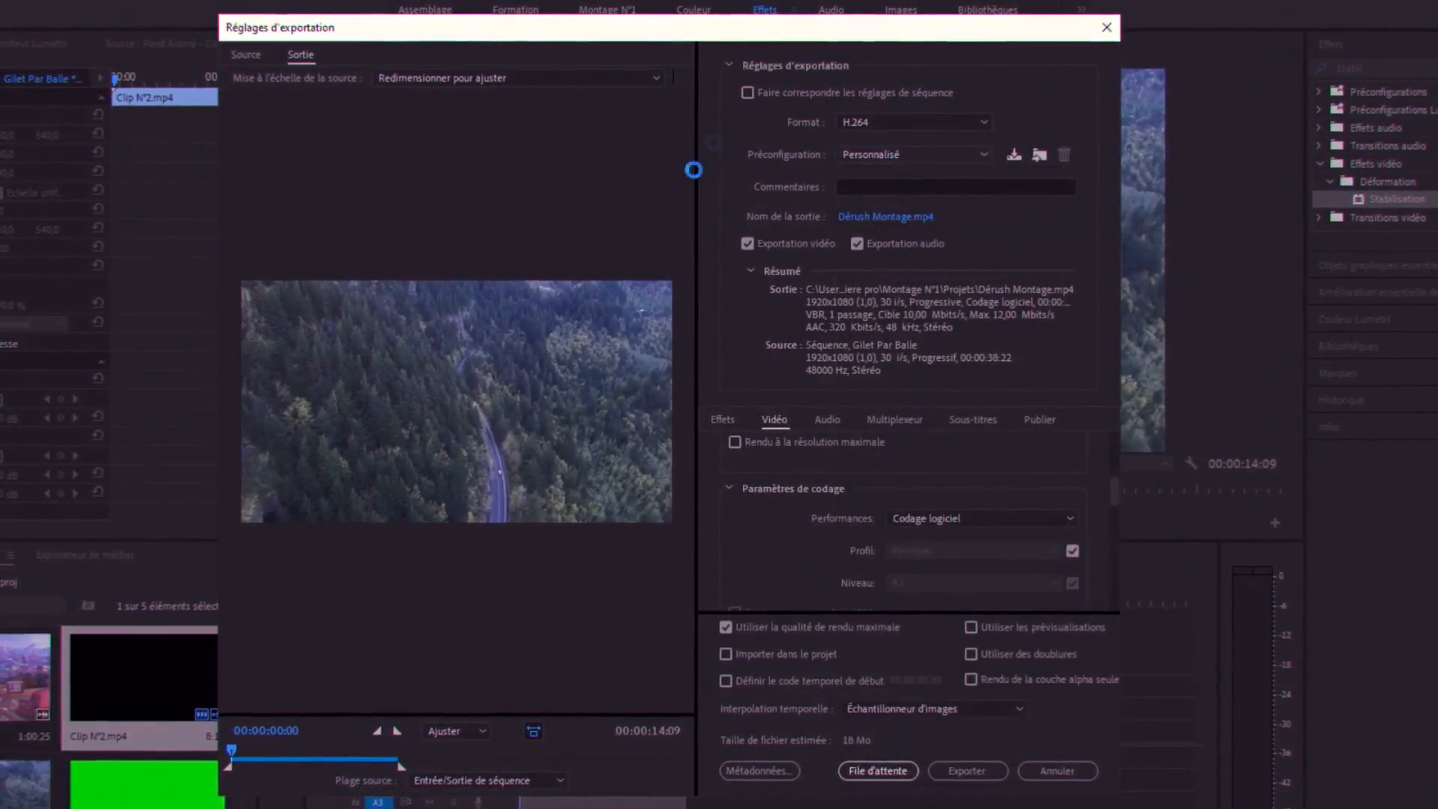
- Keep the export's audio bitrate at 320 Kbits/s and enable Utiliser la qualité de rendu maximale
left_click(828, 421)
scroll(909, 520, "down", 1)
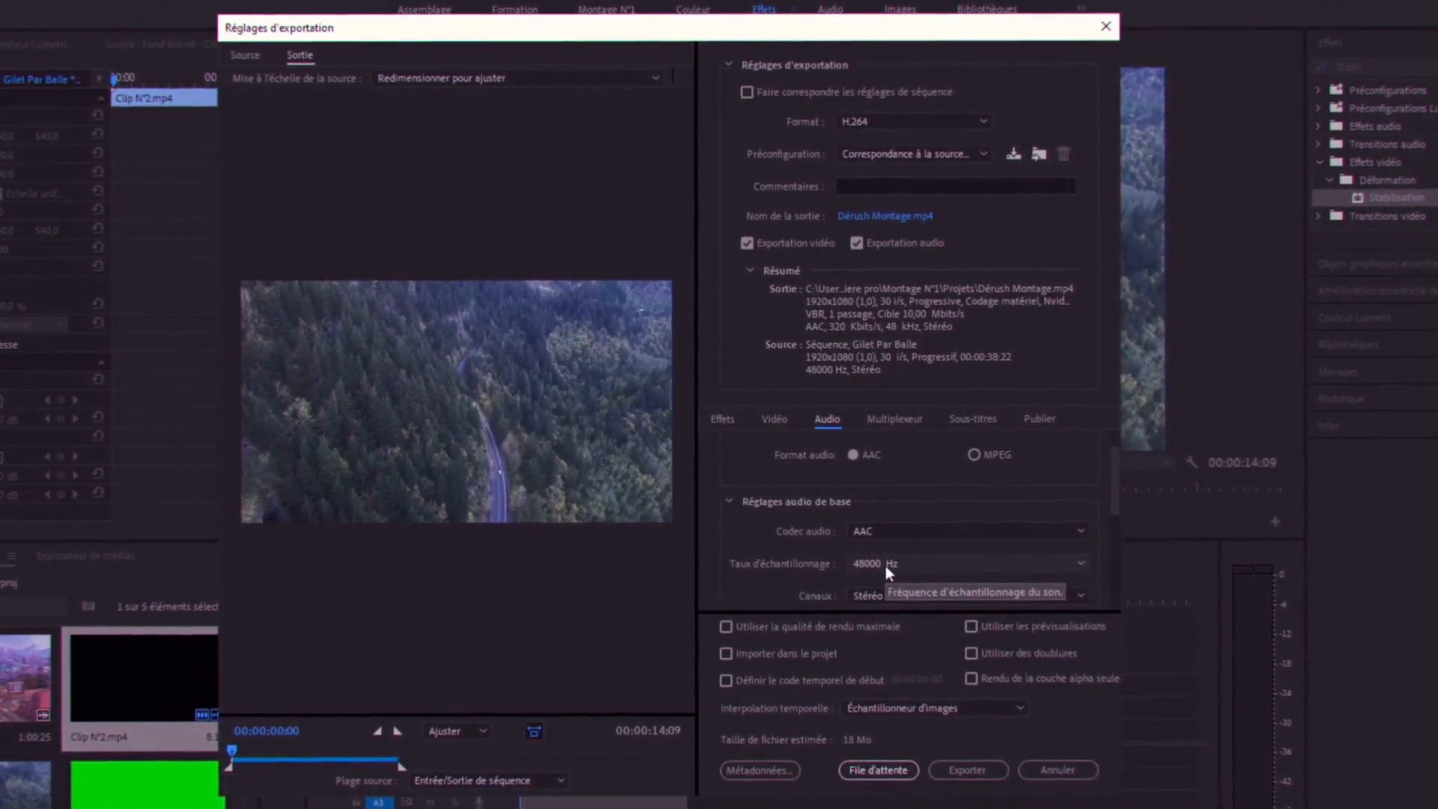
left_click_drag(1114, 496, 888, 545)
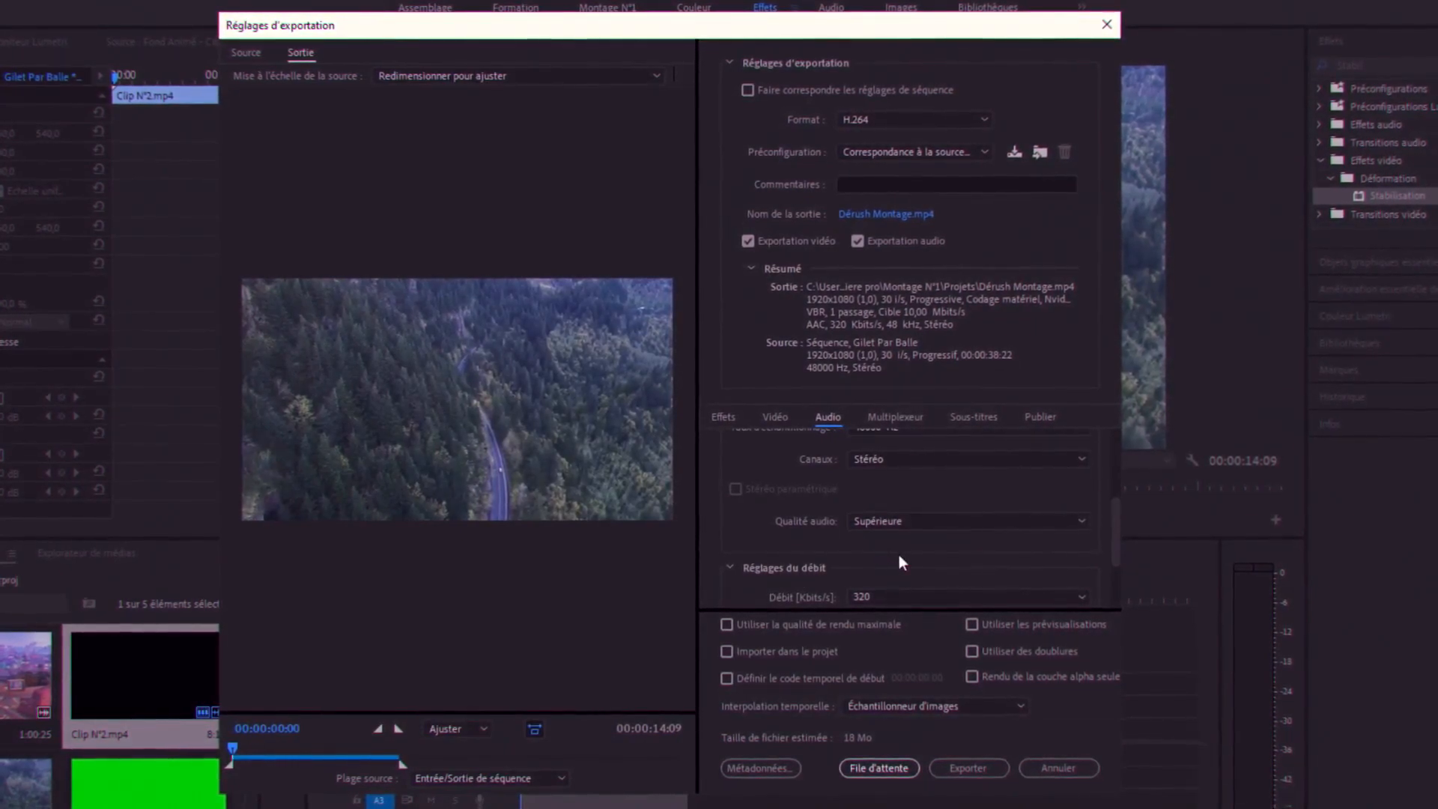
left_click(1001, 597)
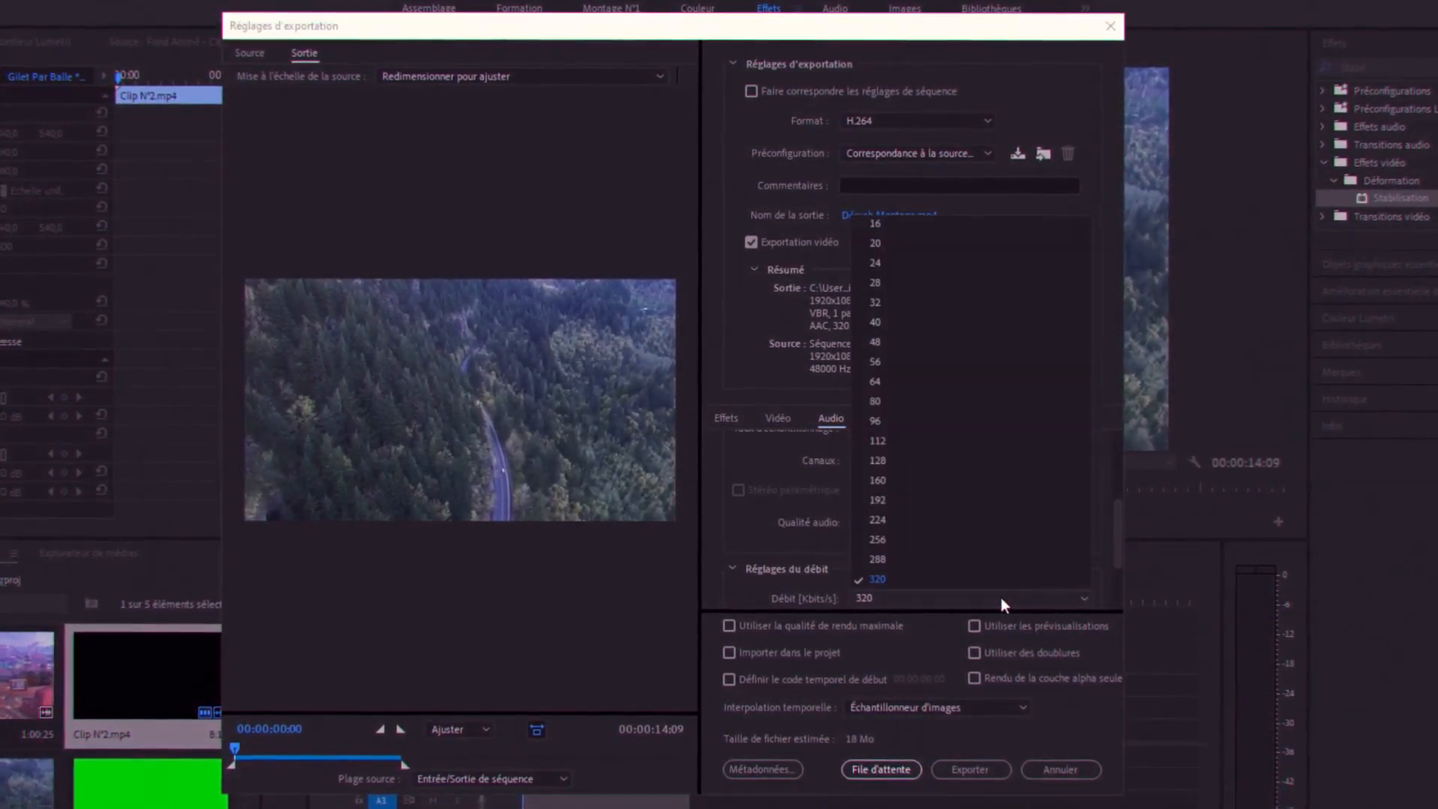
left_click(1000, 579)
scroll(996, 524, "down", 2)
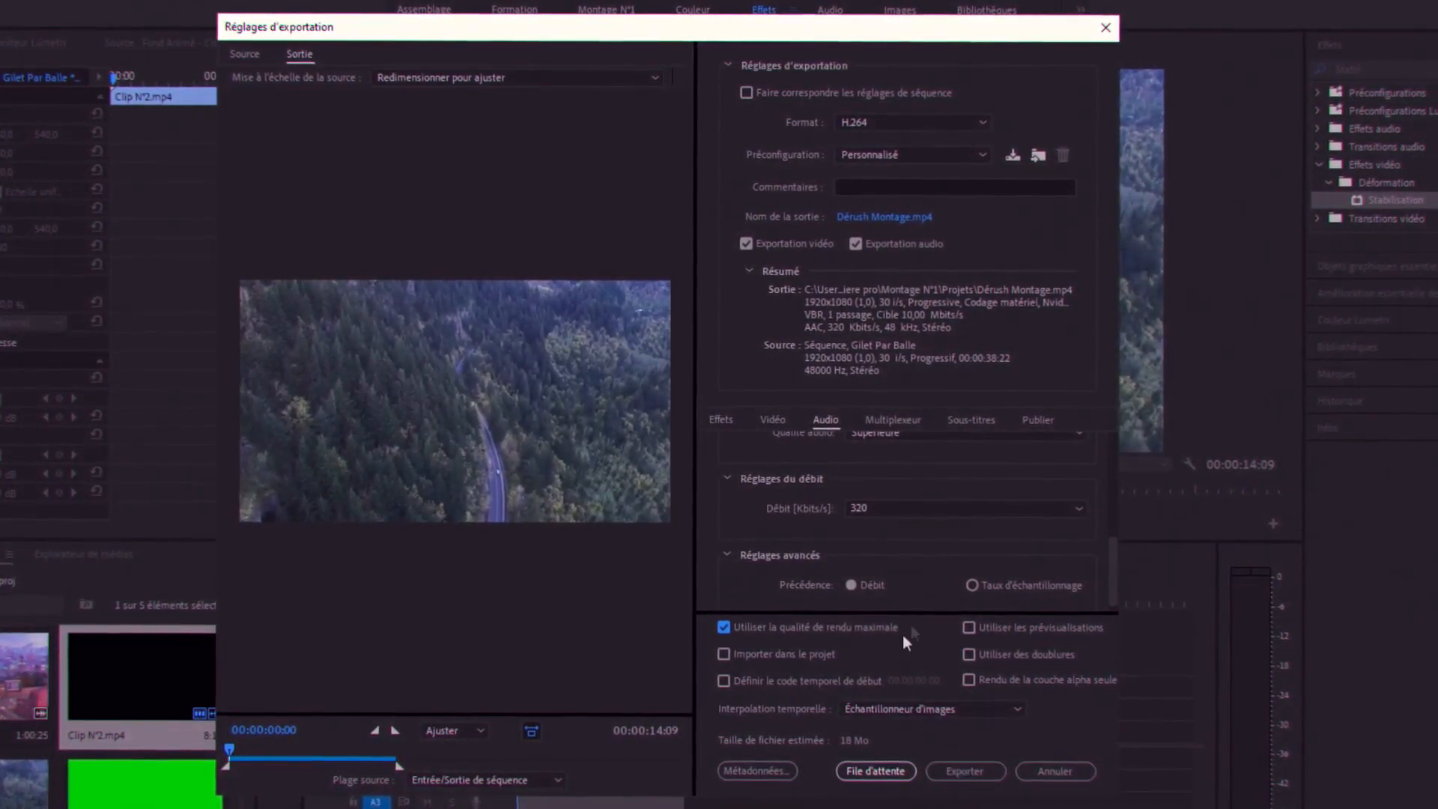
- Export the marked range and skim through the resulting Dérush Montage video in the media player
left_click(968, 771)
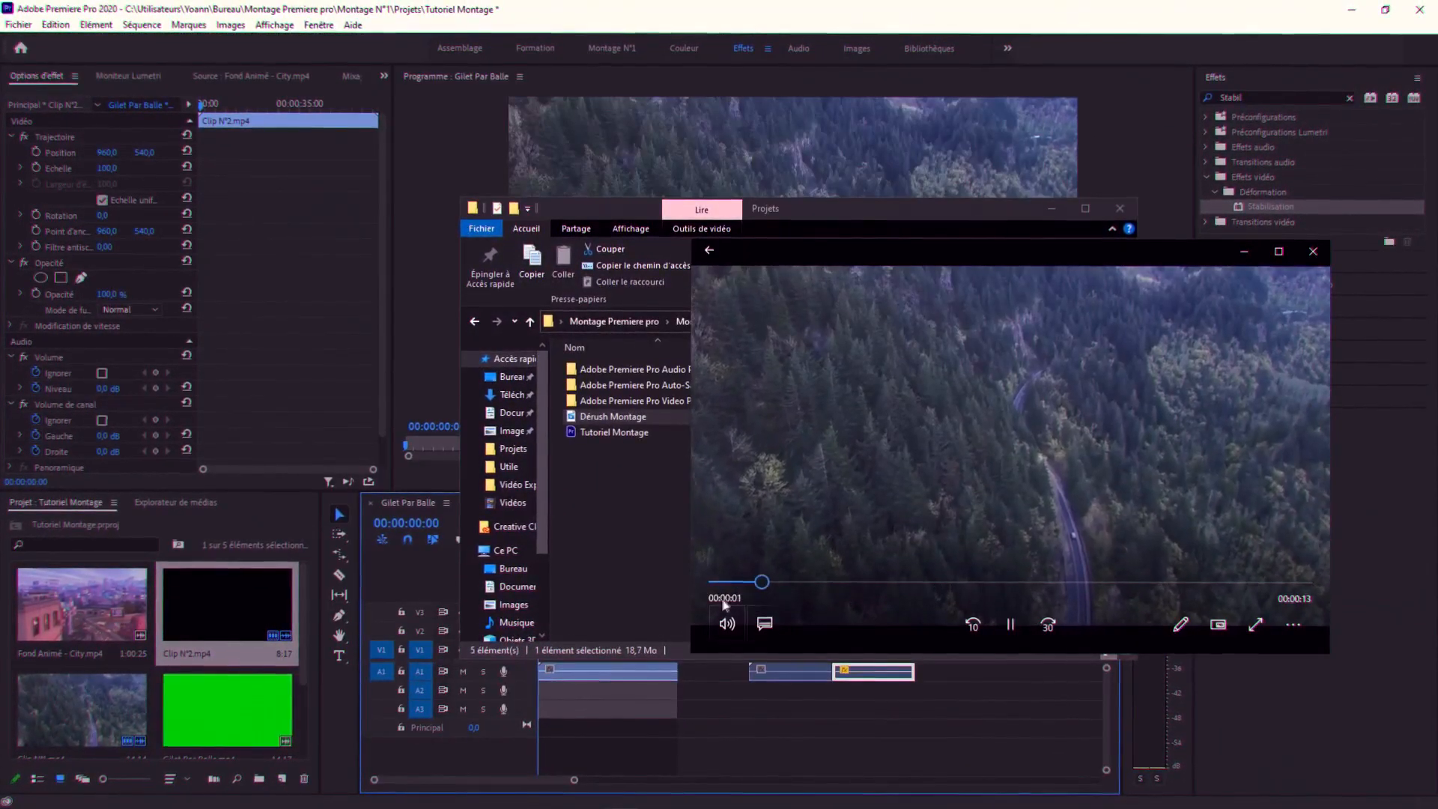
left_click_drag(779, 583, 864, 596)
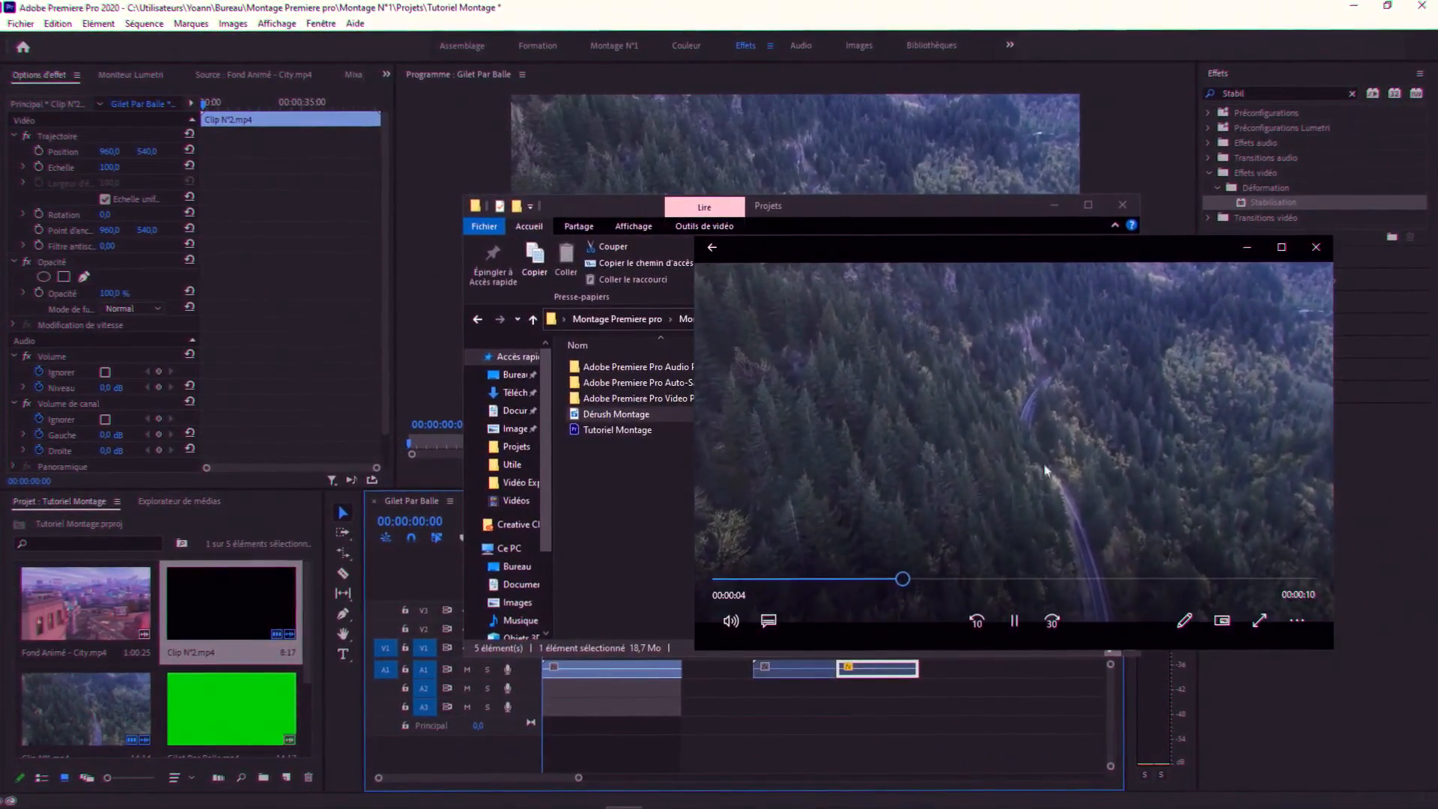